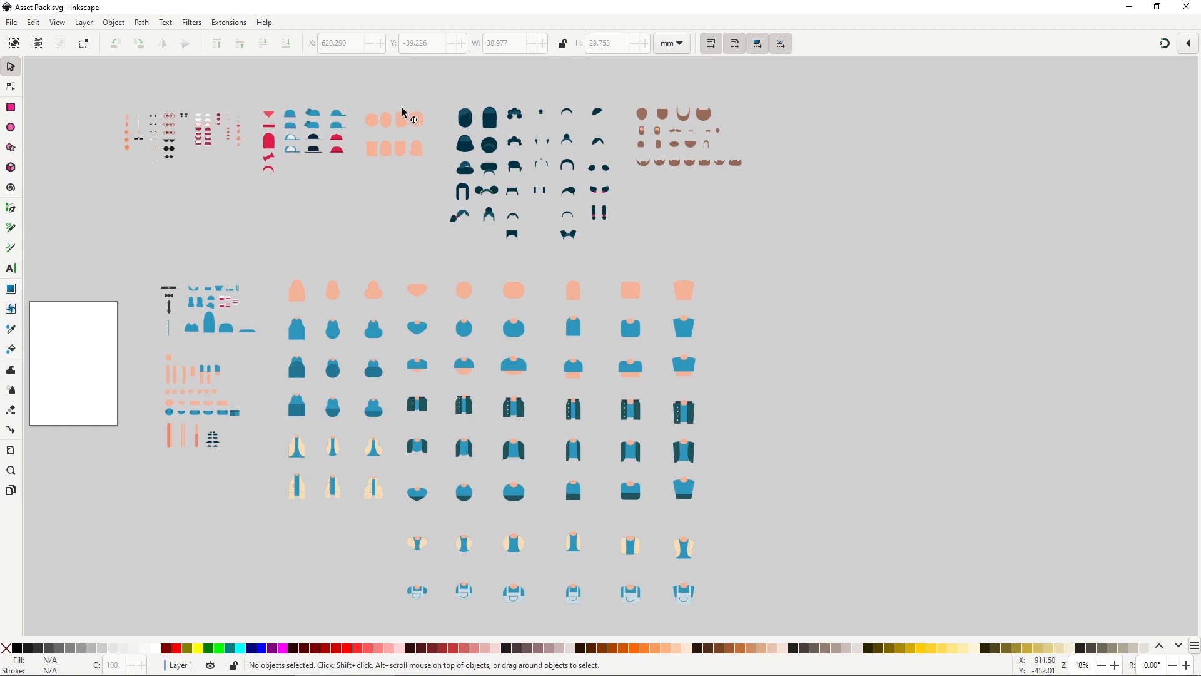
Copy the tall rounded head shape, second in the upper row of heads, and paste it into the empty canvas beyond the assets
{"action": "scroll", "coordinate": [407, 119], "scroll_direction": "up", "scroll_amount": 3}
{"action": "left_click_drag", "start_coordinate": [436, 150], "coordinate": [411, 239]}
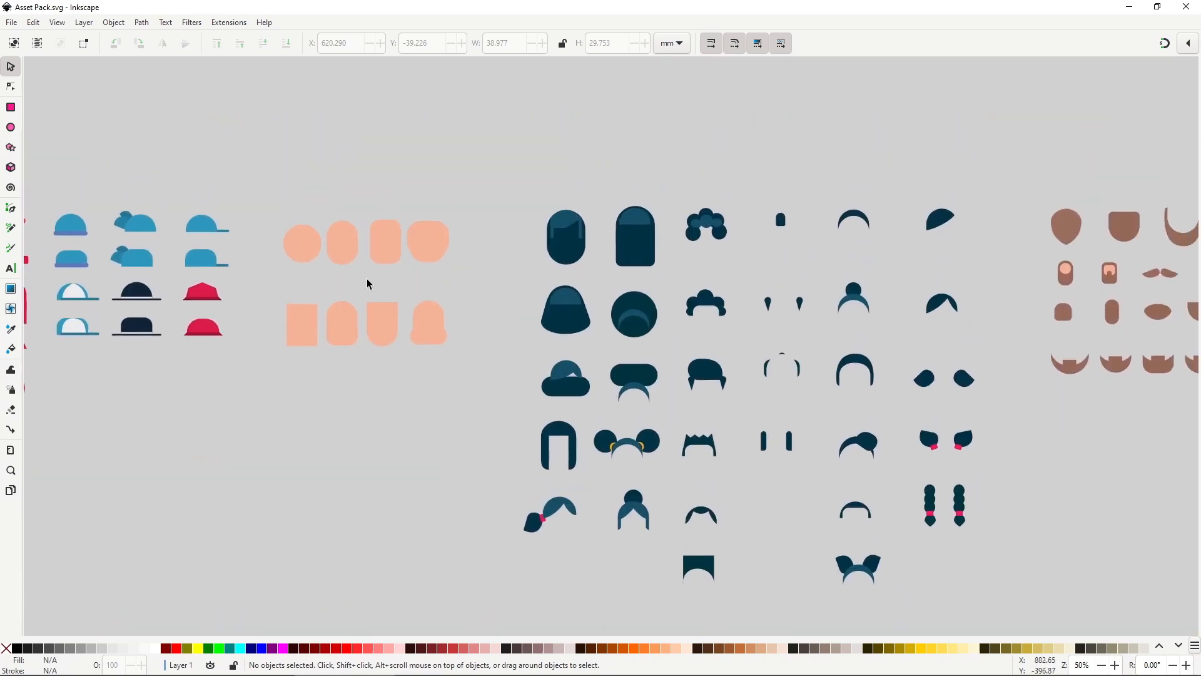
{"action": "left_click", "coordinate": [347, 249]}
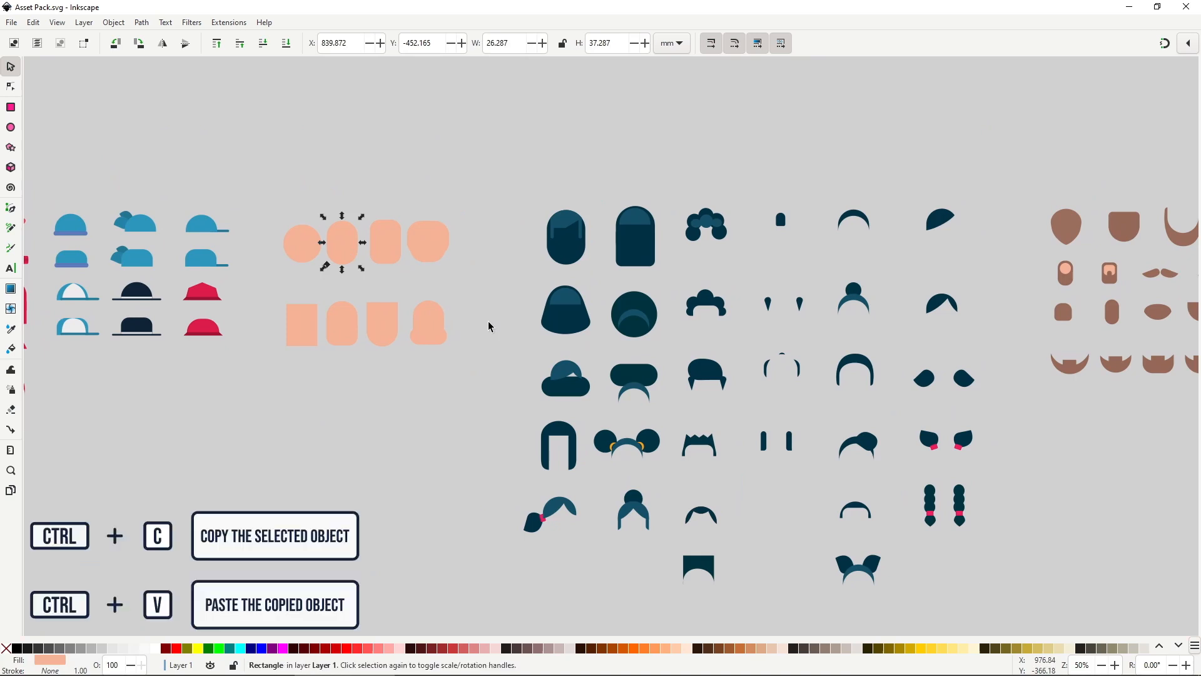
{"action": "scroll", "coordinate": [488, 321], "scroll_direction": "down", "scroll_amount": 3}
{"action": "left_click_drag", "start_coordinate": [682, 365], "coordinate": [419, 292]}
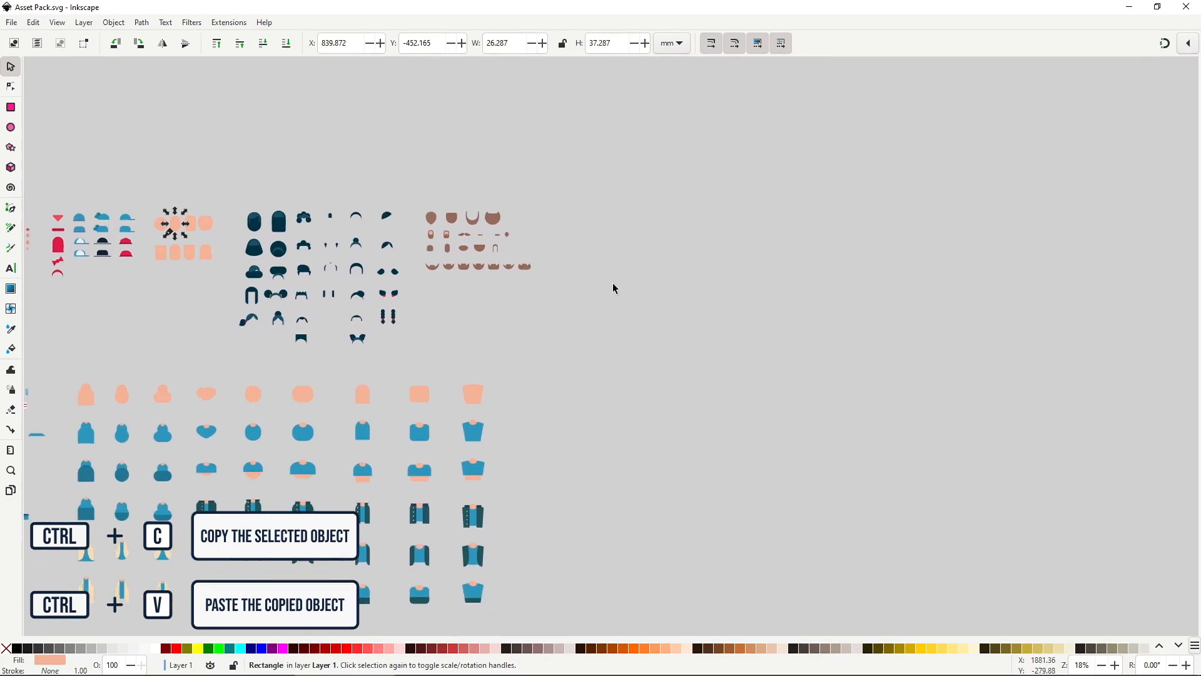
{"action": "key", "text": "ctrl+v"}
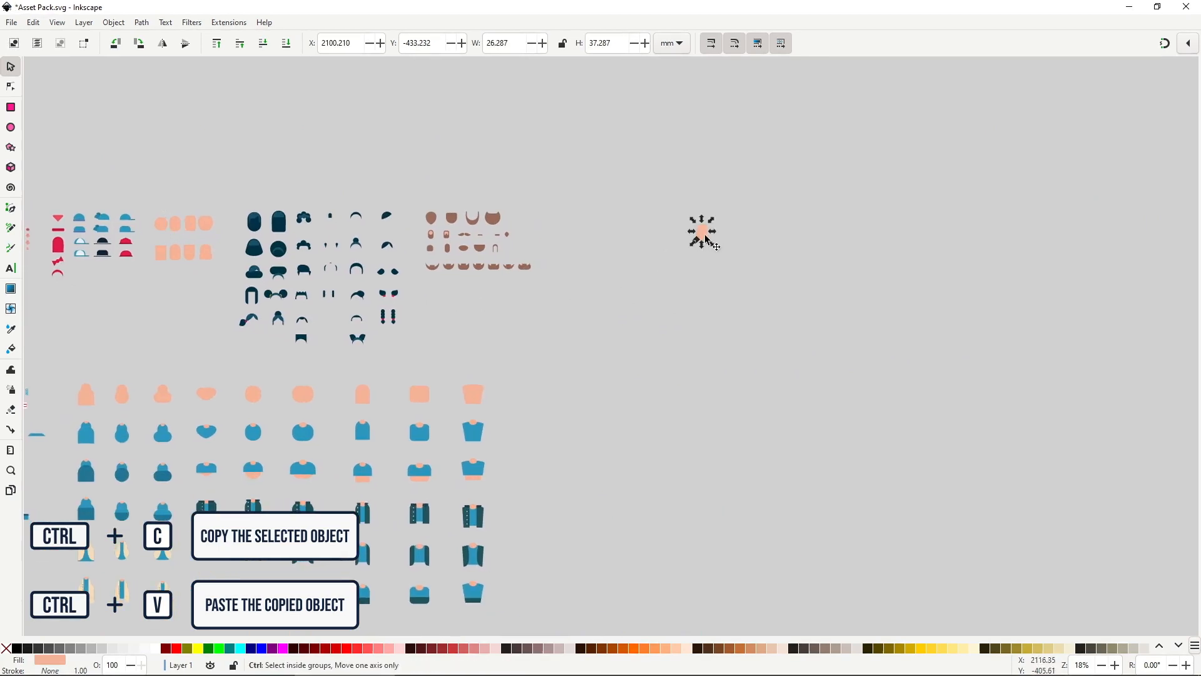
{"action": "scroll", "coordinate": [705, 240], "scroll_direction": "up", "scroll_amount": 4}
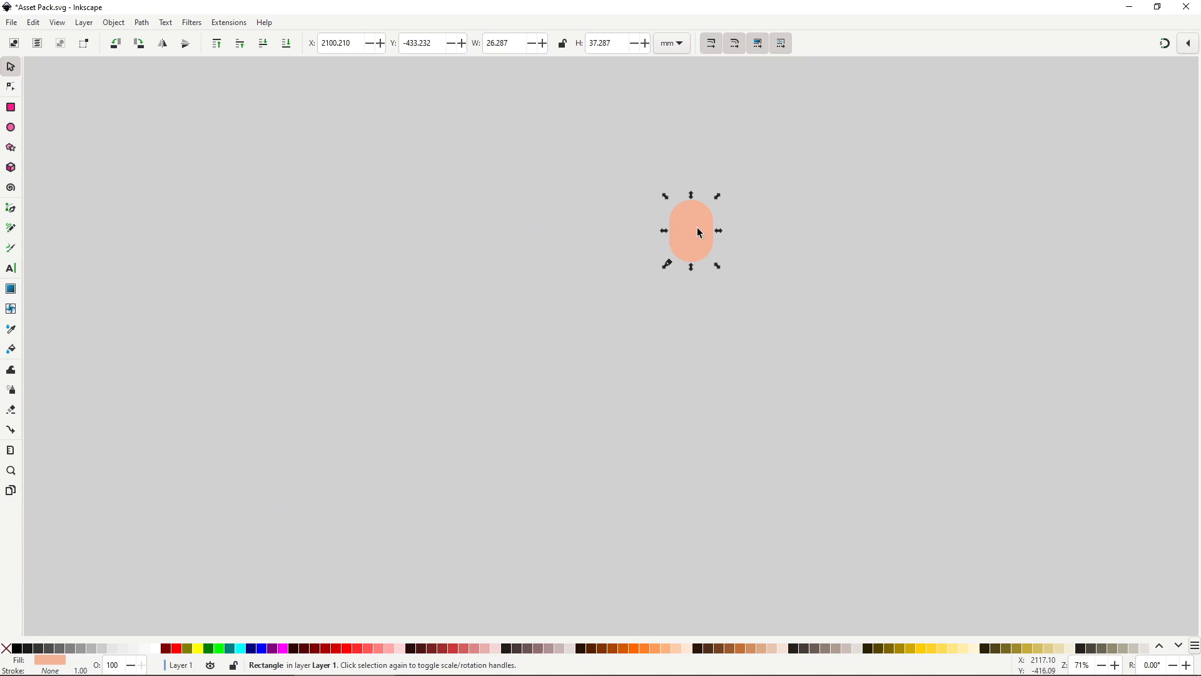
Reduce the corner rounding of the pasted head and widen it to about 34 mm with the Node tool
{"action": "scroll", "coordinate": [700, 232], "scroll_direction": "up", "scroll_amount": 2}
{"action": "left_click_drag", "start_coordinate": [734, 237], "coordinate": [748, 207]}
{"action": "key", "text": "n"}
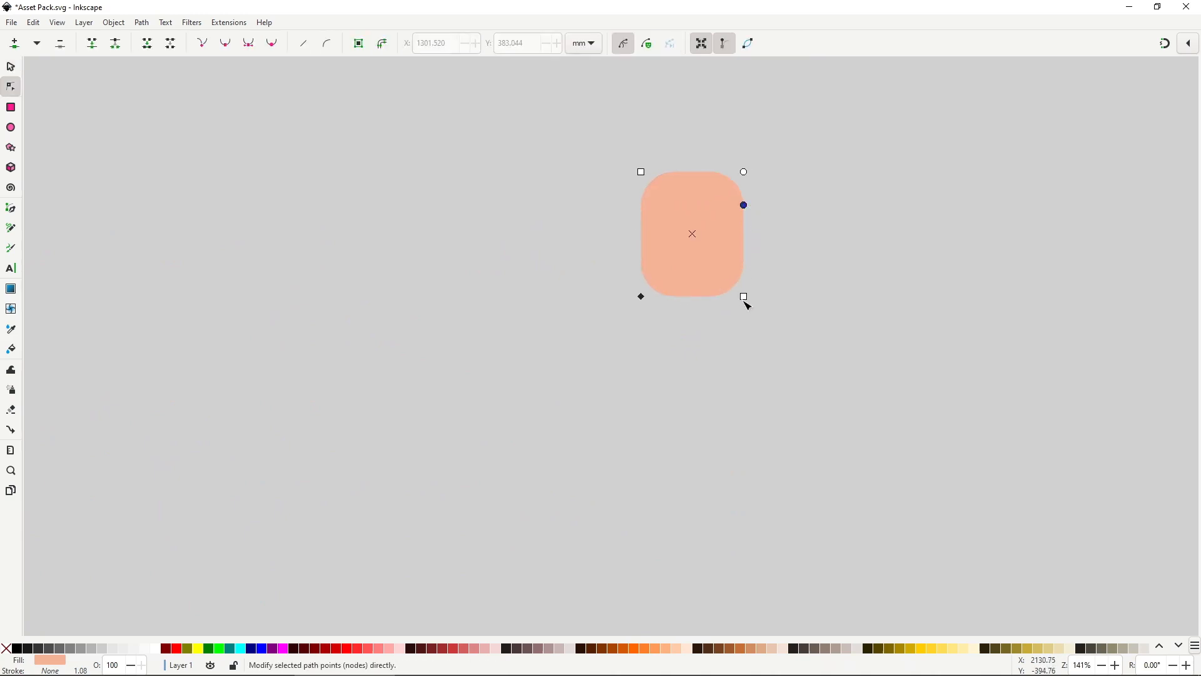
{"action": "left_click_drag", "start_coordinate": [744, 298], "coordinate": [759, 301]}
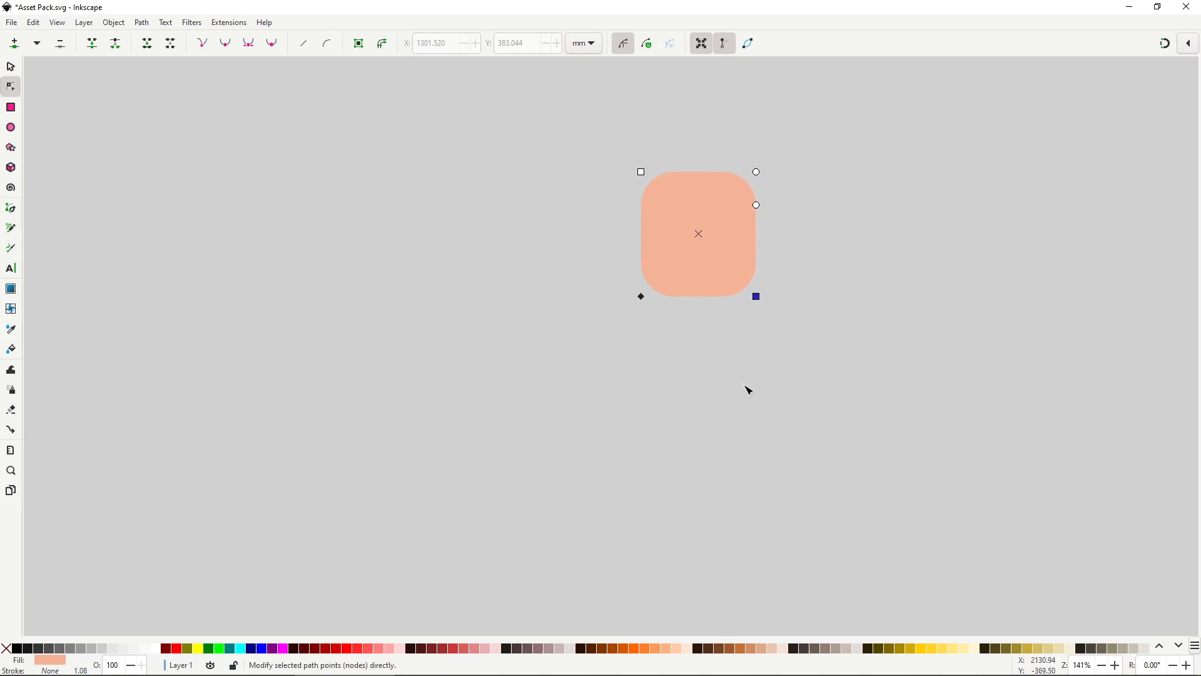
Paste a copy of the flat-topped half-round sunglasses onto the head and raise it to the top of the stacking order
{"action": "scroll", "coordinate": [749, 390], "scroll_direction": "down", "scroll_amount": 5}
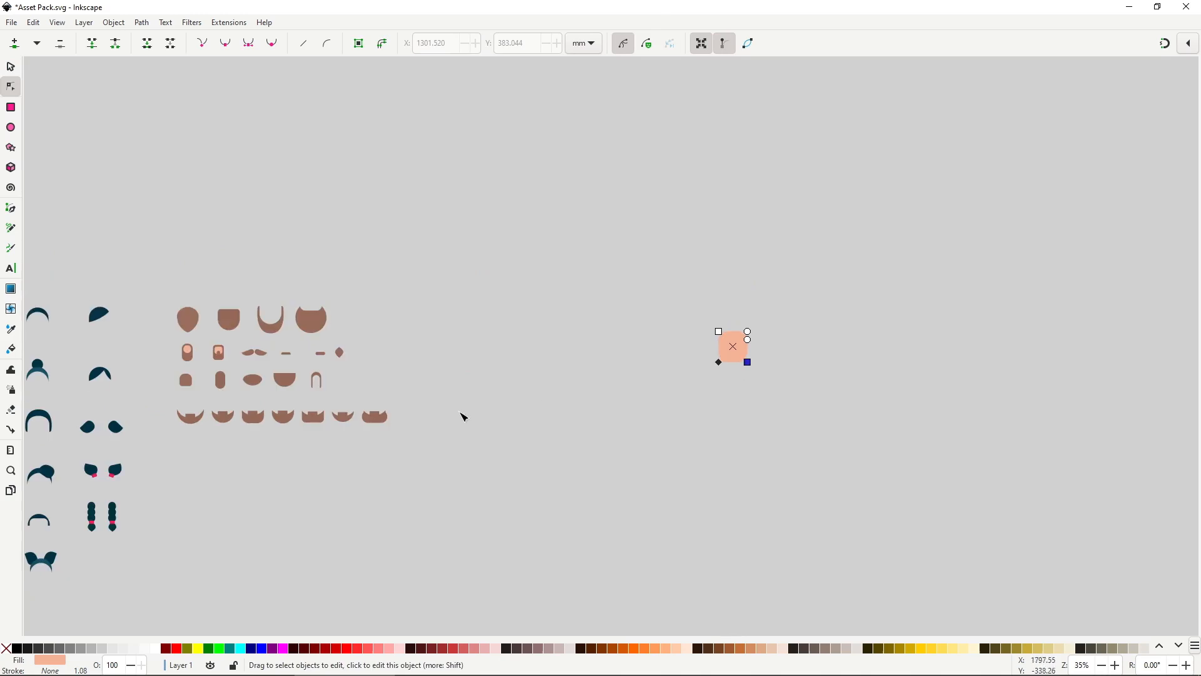
{"action": "scroll", "coordinate": [435, 380], "scroll_direction": "left", "scroll_amount": 2}
{"action": "scroll", "coordinate": [429, 376], "scroll_direction": "up", "scroll_amount": 1}
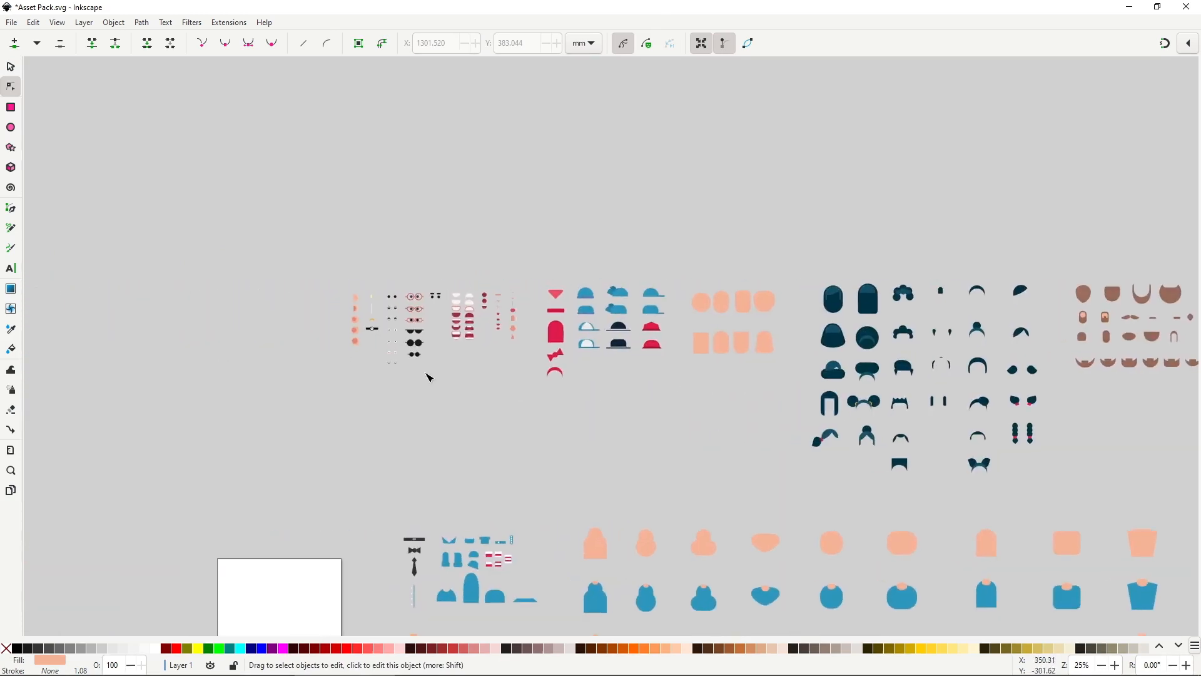
{"action": "scroll", "coordinate": [405, 335], "scroll_direction": "up", "scroll_amount": 1}
{"action": "scroll", "coordinate": [405, 335], "scroll_direction": "up", "scroll_amount": 3}
{"action": "key", "text": "s"}
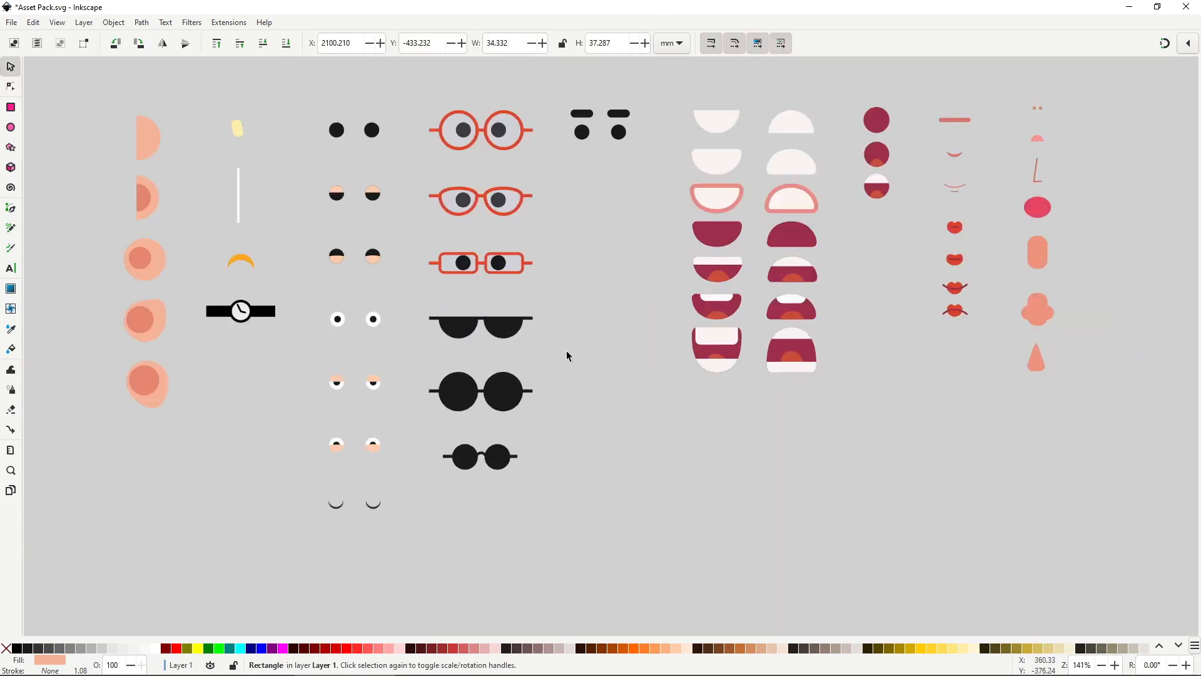
{"action": "left_click", "coordinate": [517, 335]}
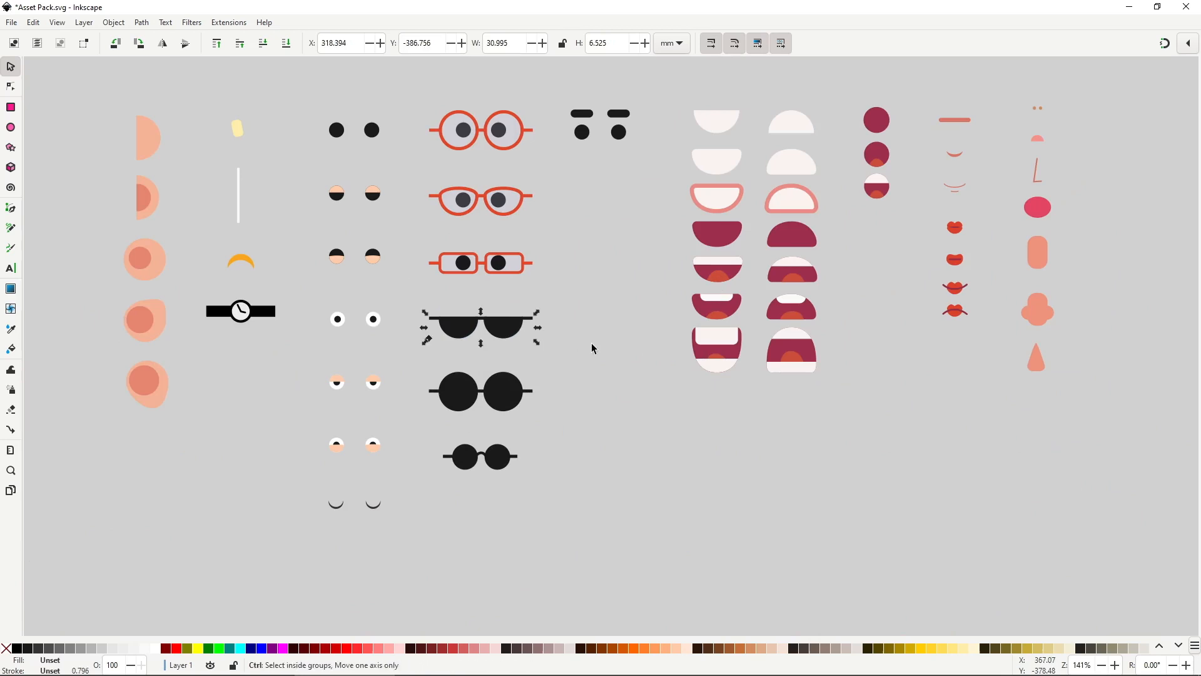
{"action": "scroll", "coordinate": [591, 343], "scroll_direction": "down", "scroll_amount": 6}
{"action": "scroll", "coordinate": [560, 395], "scroll_direction": "right", "scroll_amount": 5}
{"action": "scroll", "coordinate": [631, 388], "scroll_direction": "right", "scroll_amount": 2}
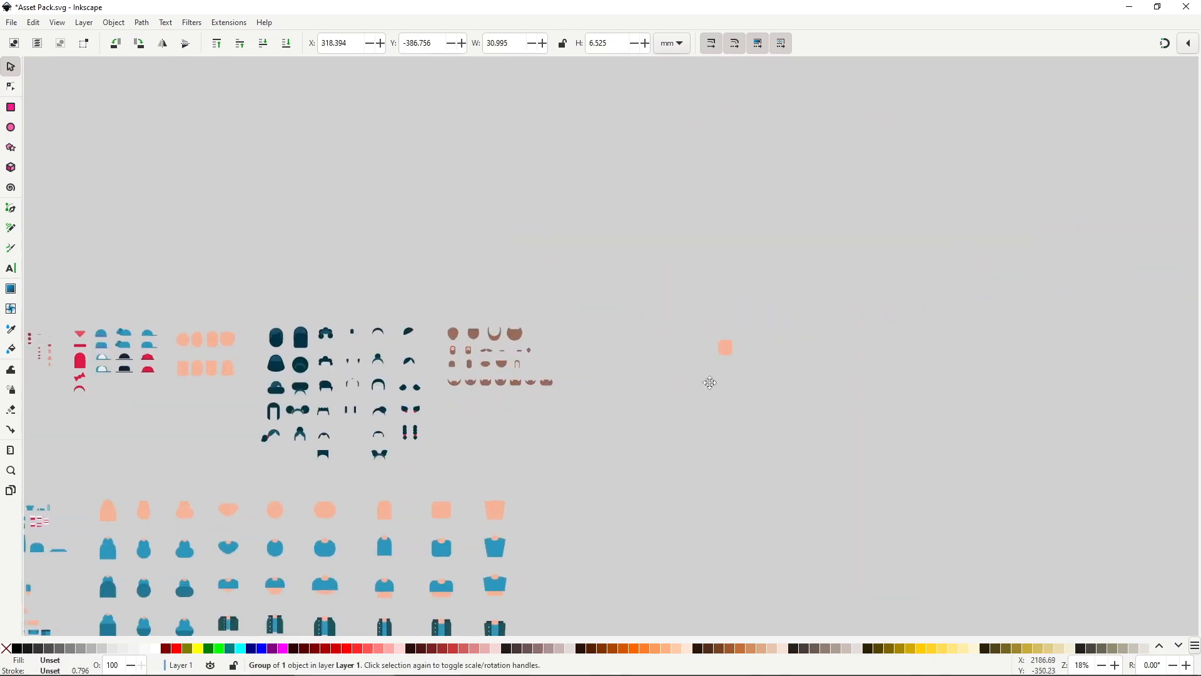
{"action": "scroll", "coordinate": [668, 371], "scroll_direction": "up", "scroll_amount": 5}
{"action": "scroll", "coordinate": [664, 360], "scroll_direction": "up", "scroll_amount": 1}
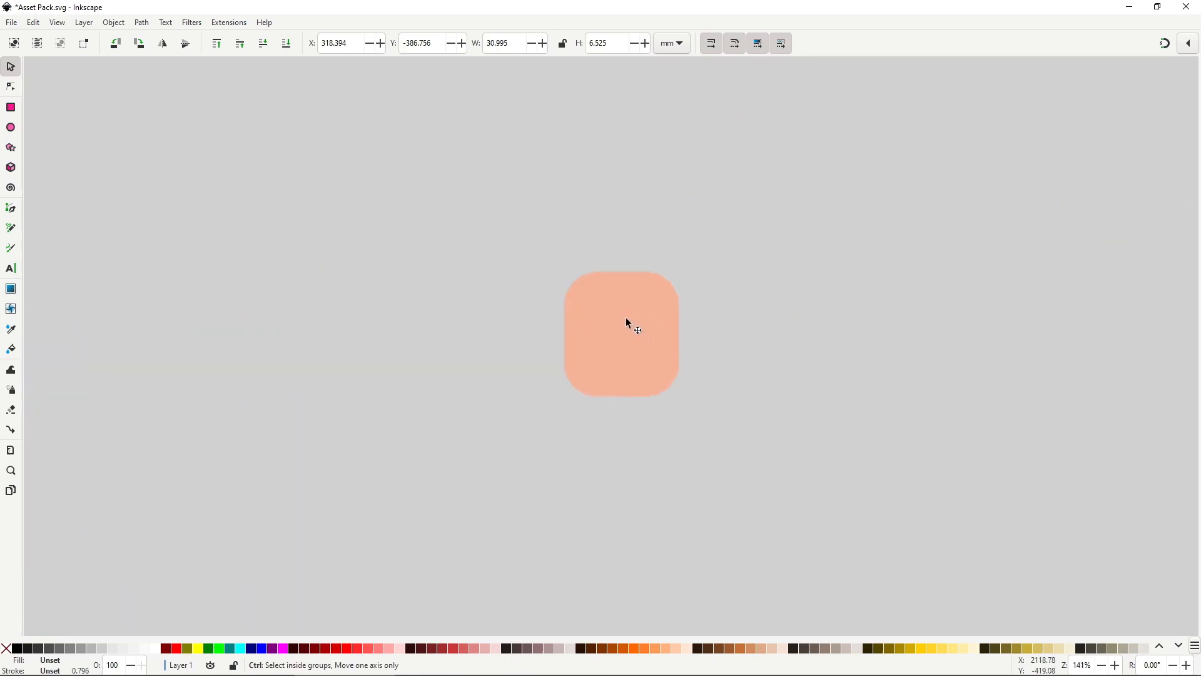
{"action": "key", "text": "ctrl+v"}
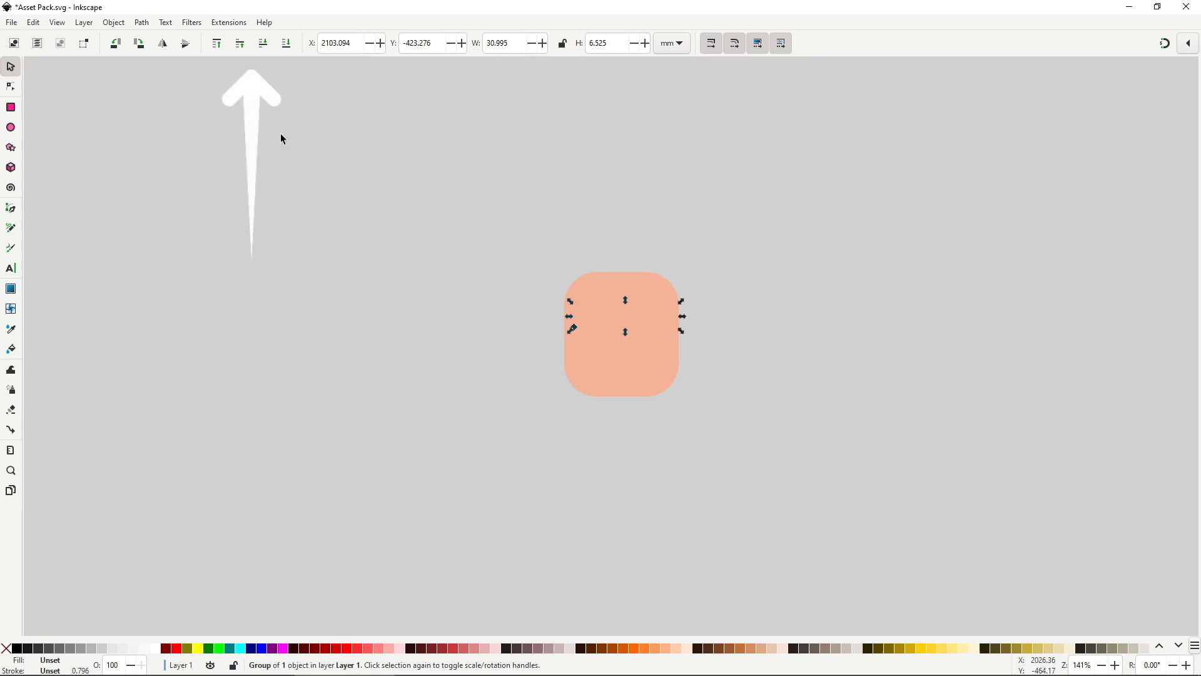
{"action": "left_click", "coordinate": [220, 49]}
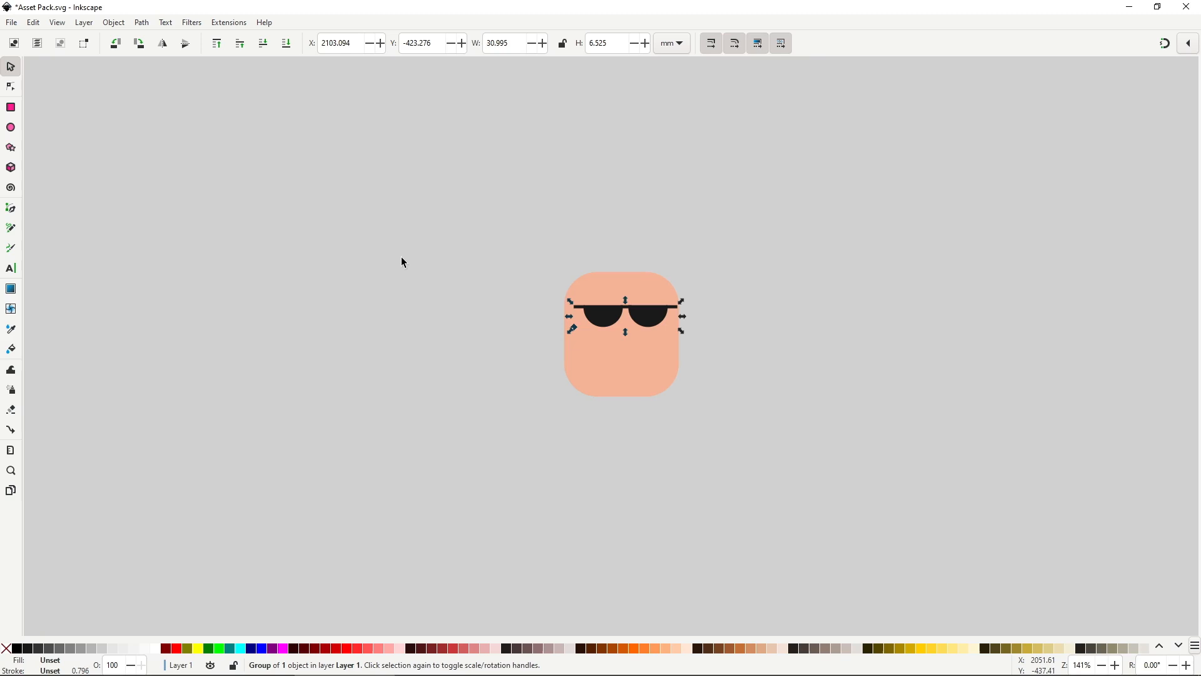
Send the sunglasses behind the head and shift them up and down the stacking order, ending in front of the head
{"action": "key", "text": "shift"}
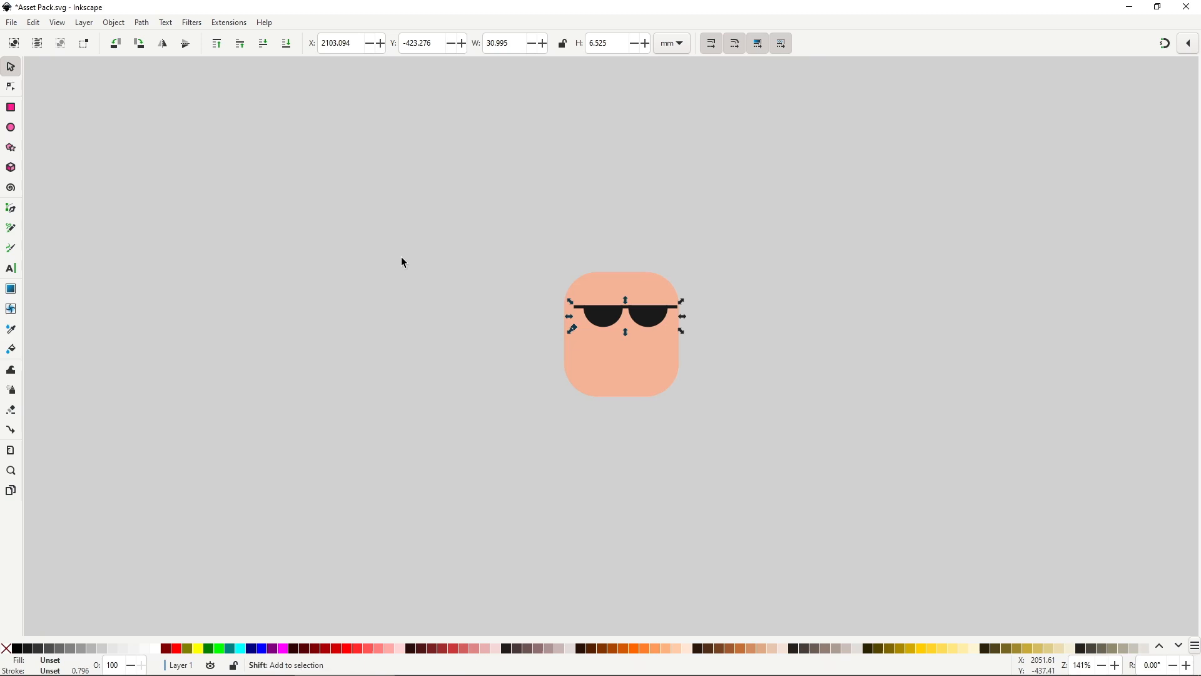
{"action": "key", "text": "End"}
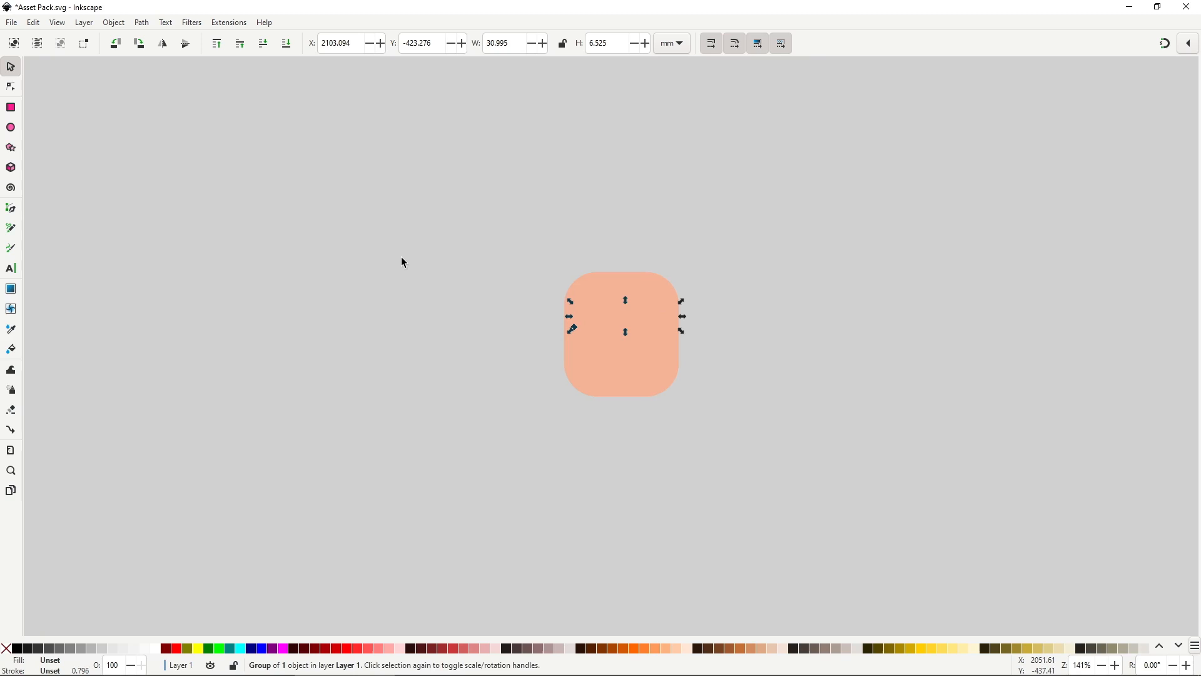
{"action": "key", "text": "Page_Up"}
{"action": "key", "text": "Page_Down"}
{"action": "key", "text": "Page_Up"}
{"action": "key", "text": "Page_Down"}
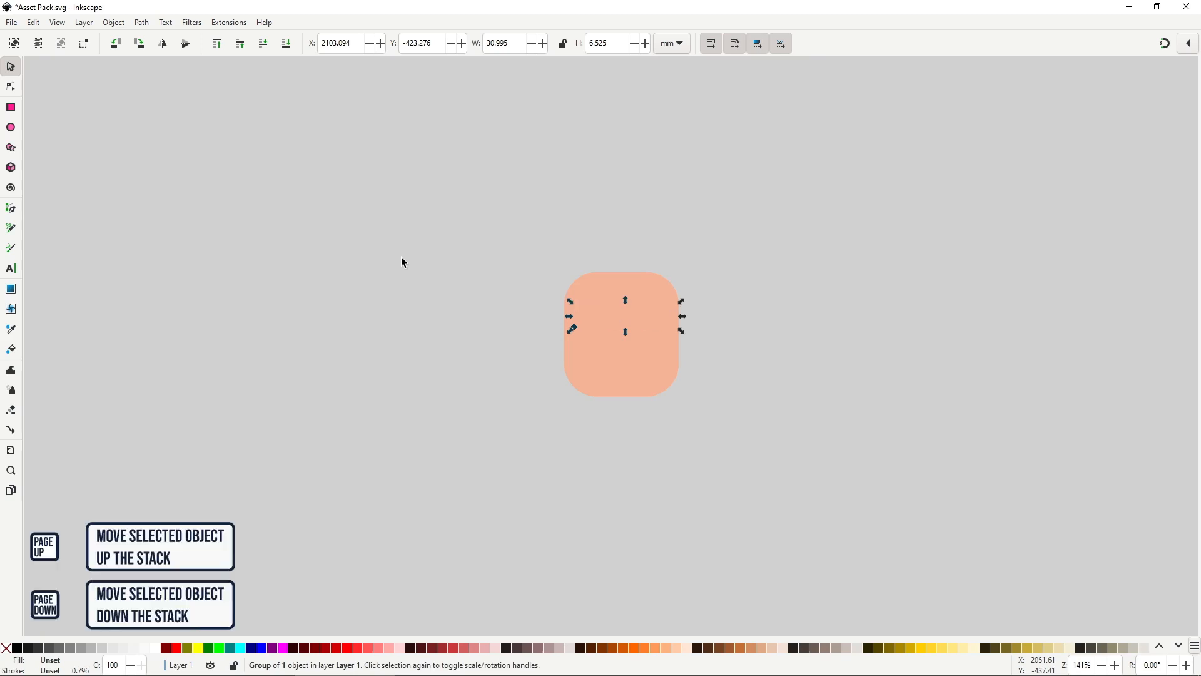
{"action": "key", "text": "Page_Up"}
{"action": "key", "text": "Page_Down"}
{"action": "key", "text": "Page_Up"}
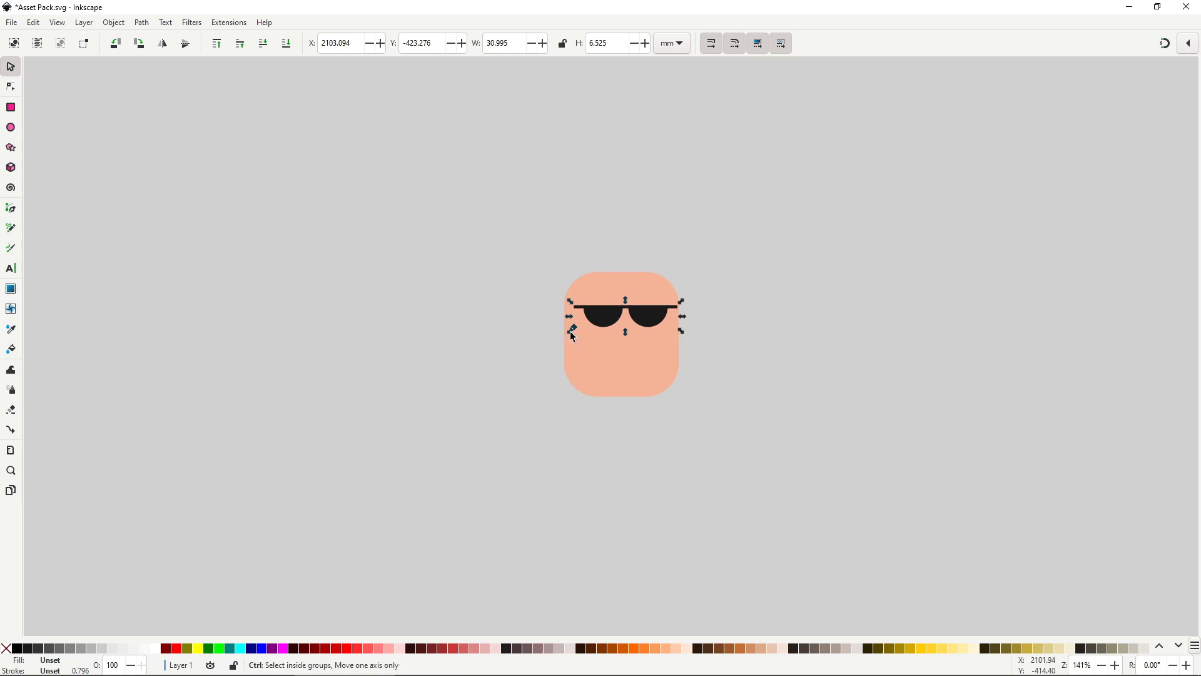
Enlarge the sunglasses proportionally to about 36.6 mm wide and centre them across the face
{"action": "left_click_drag", "start_coordinate": [572, 336], "coordinate": [554, 340]}
{"action": "left_click_drag", "start_coordinate": [641, 324], "coordinate": [684, 348]}
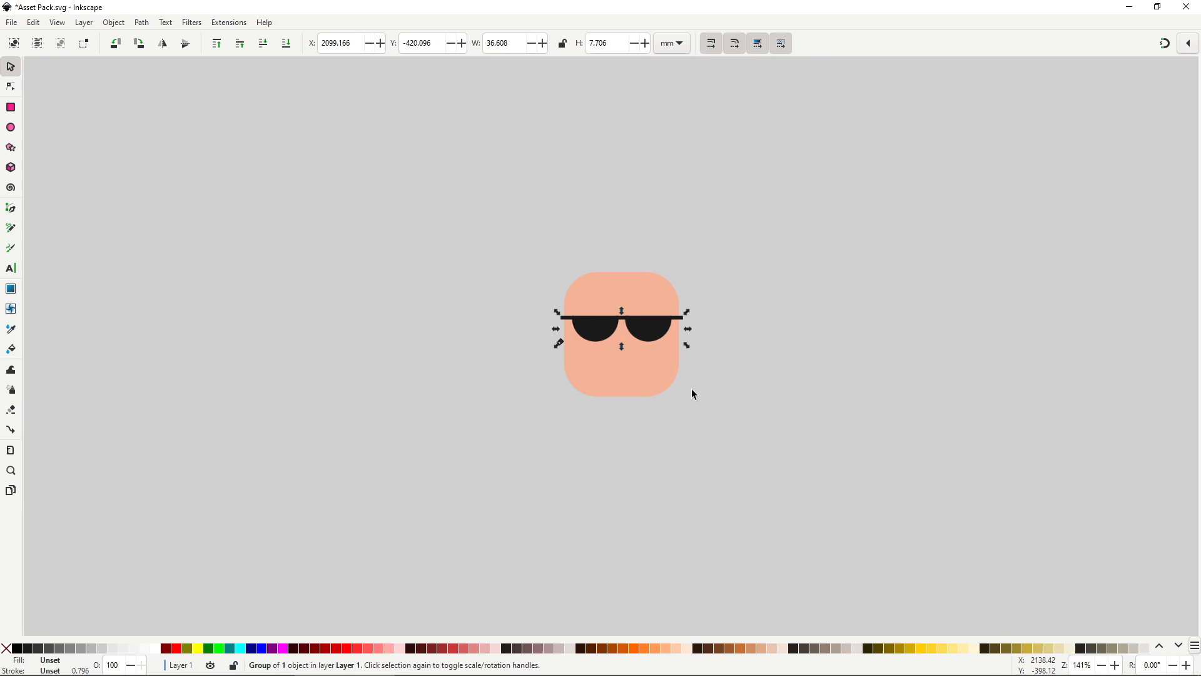
Copy the blue knotted bandana with the flatter crown and paste it over the top of the head
{"action": "scroll", "coordinate": [691, 389], "scroll_direction": "down", "scroll_amount": 5}
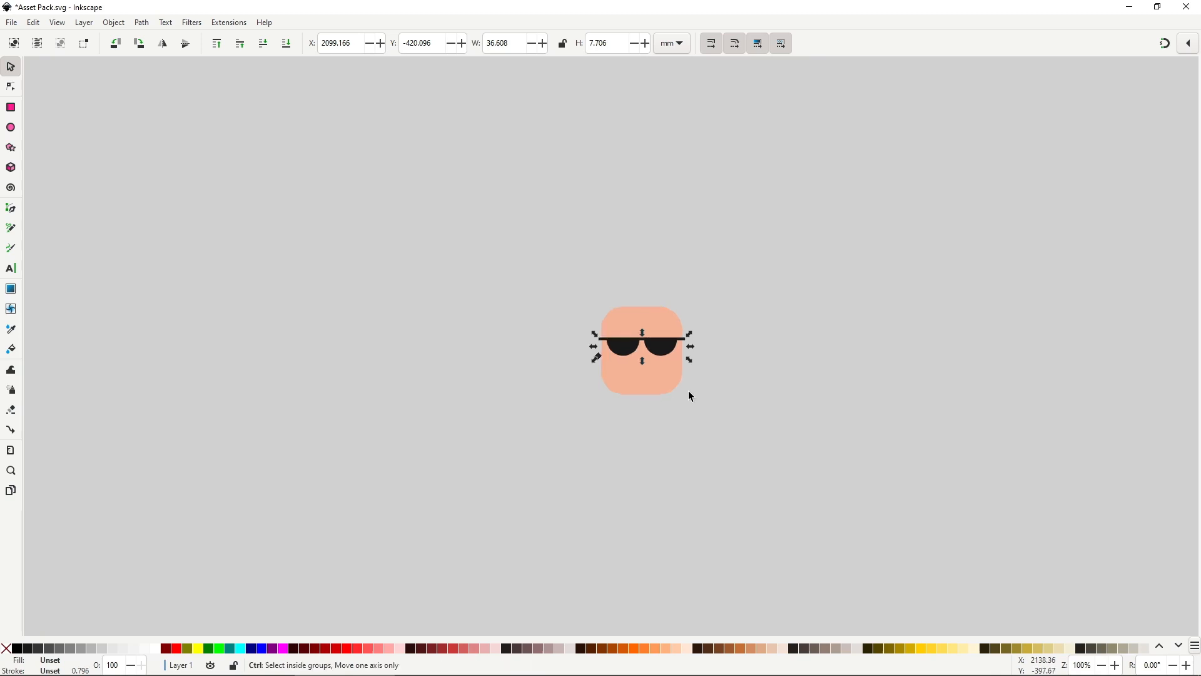
{"action": "left_click_drag", "start_coordinate": [430, 414], "coordinate": [765, 350]}
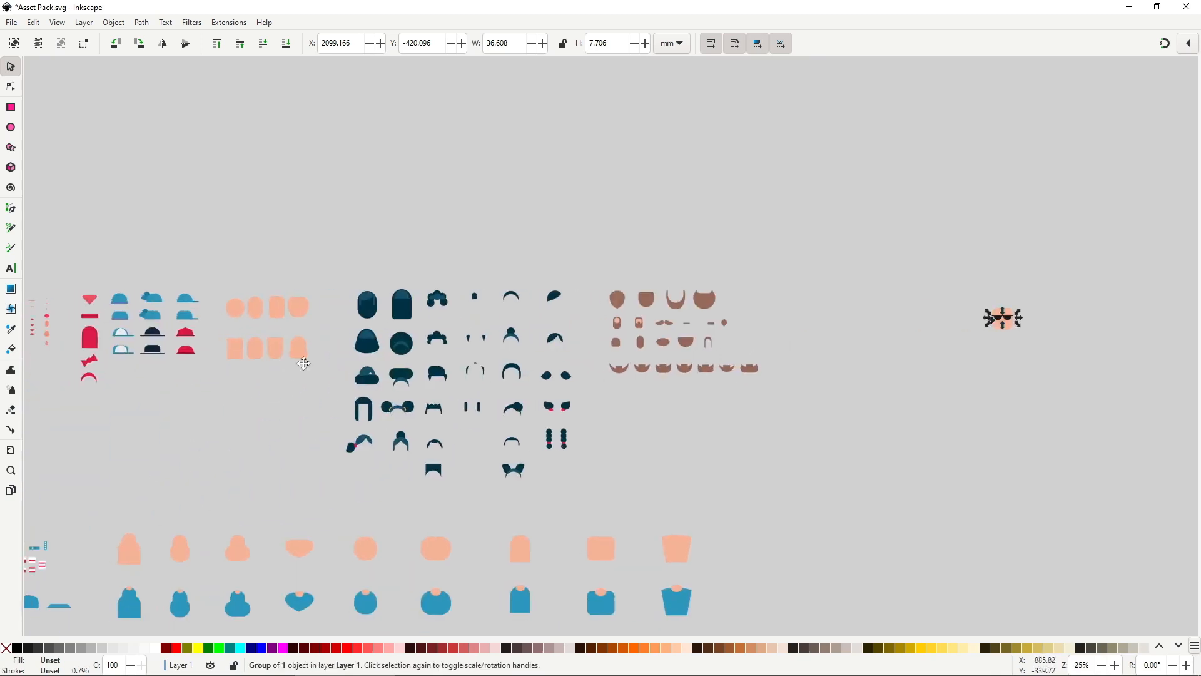
{"action": "left_click_drag", "start_coordinate": [278, 357], "coordinate": [526, 364]}
{"action": "scroll", "coordinate": [395, 335], "scroll_direction": "up", "scroll_amount": 4}
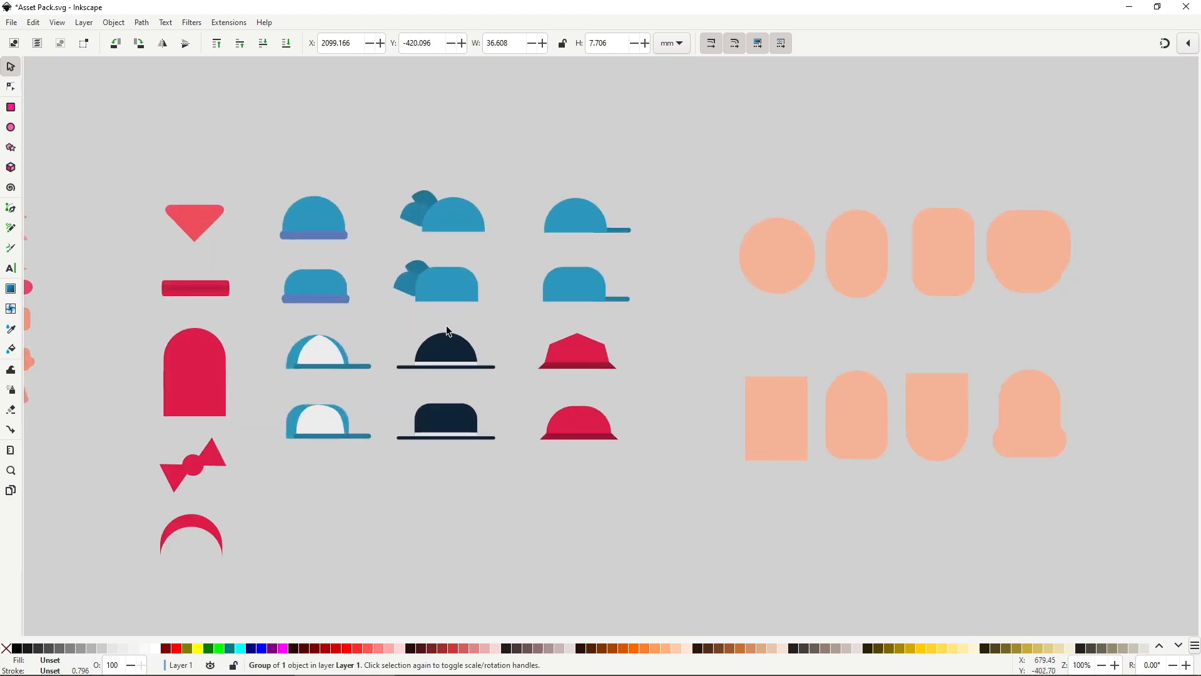
{"action": "left_click", "coordinate": [450, 283]}
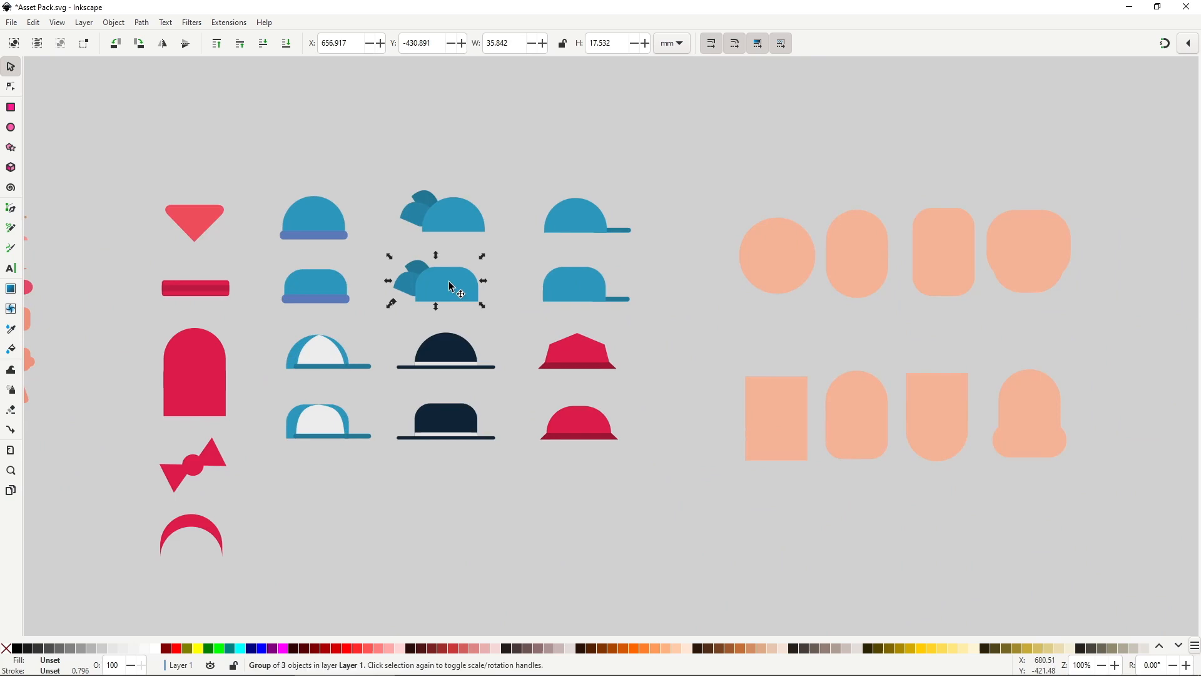
{"action": "scroll", "coordinate": [449, 283], "scroll_direction": "down", "scroll_amount": 5}
{"action": "left_click_drag", "start_coordinate": [681, 304], "coordinate": [428, 308]}
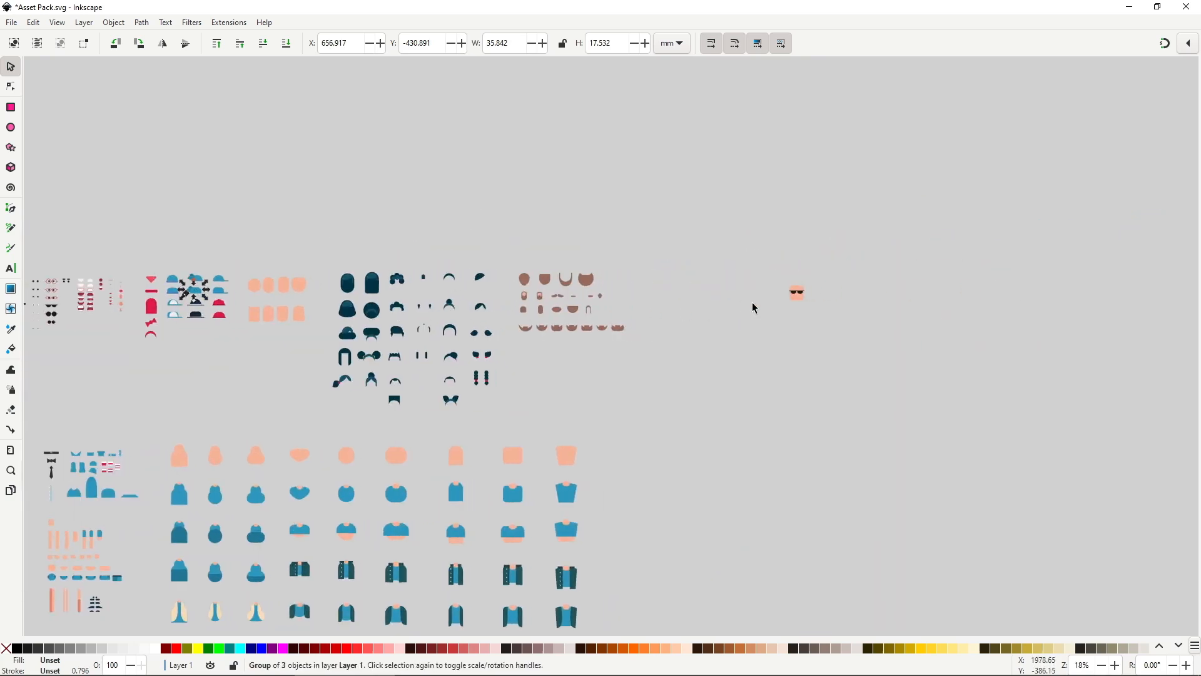
{"action": "left_click_drag", "start_coordinate": [795, 294], "coordinate": [701, 309]}
{"action": "scroll", "coordinate": [706, 296], "scroll_direction": "up", "scroll_amount": 6}
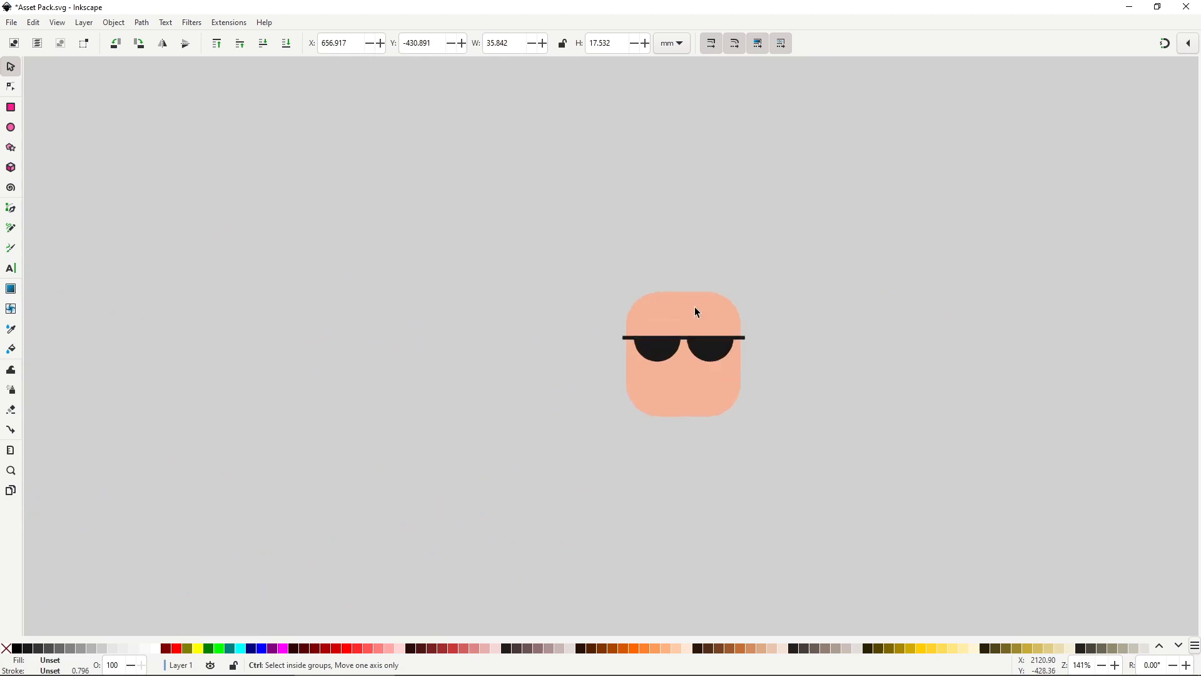
{"action": "scroll", "coordinate": [696, 311], "scroll_direction": "up", "scroll_amount": 1}
{"action": "key", "text": "ctrl+v"}
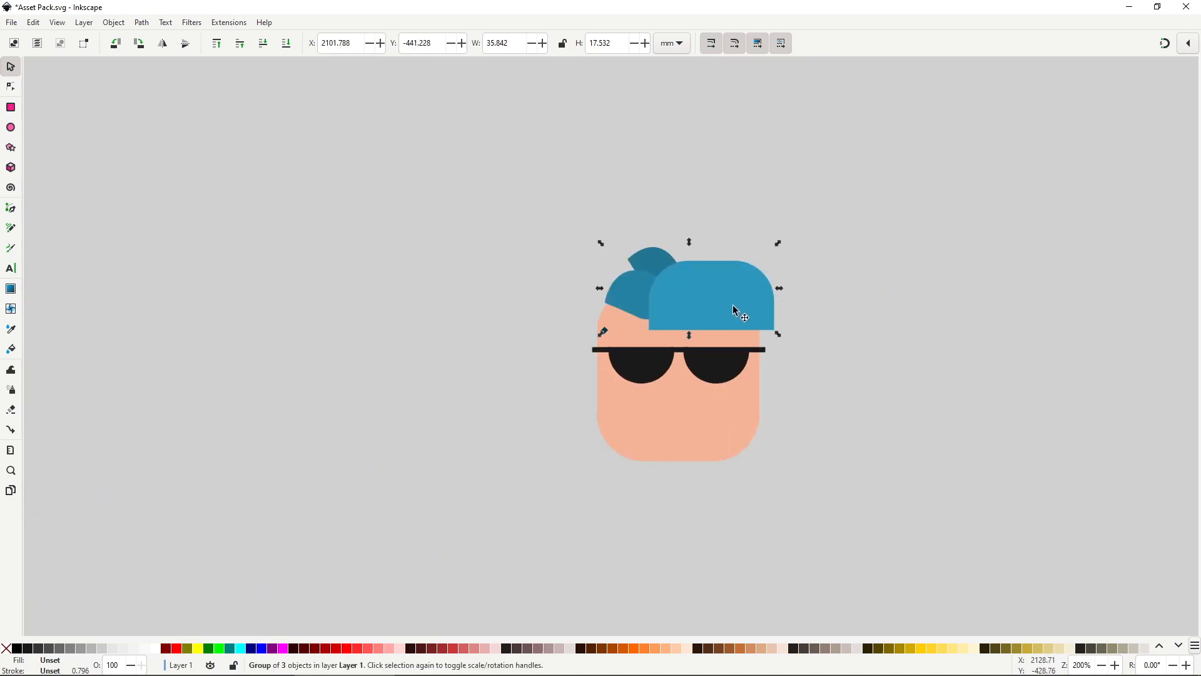
Fit the bandana to the head's top and sides at about 47 by 20.6 mm and nudge the sunglasses up slightly
{"action": "left_click_drag", "start_coordinate": [732, 305], "coordinate": [682, 299]}
{"action": "left_click_drag", "start_coordinate": [725, 238], "coordinate": [751, 230]}
{"action": "left_click_drag", "start_coordinate": [724, 288], "coordinate": [764, 283]}
{"action": "left_click_drag", "start_coordinate": [539, 283], "coordinate": [532, 279]}
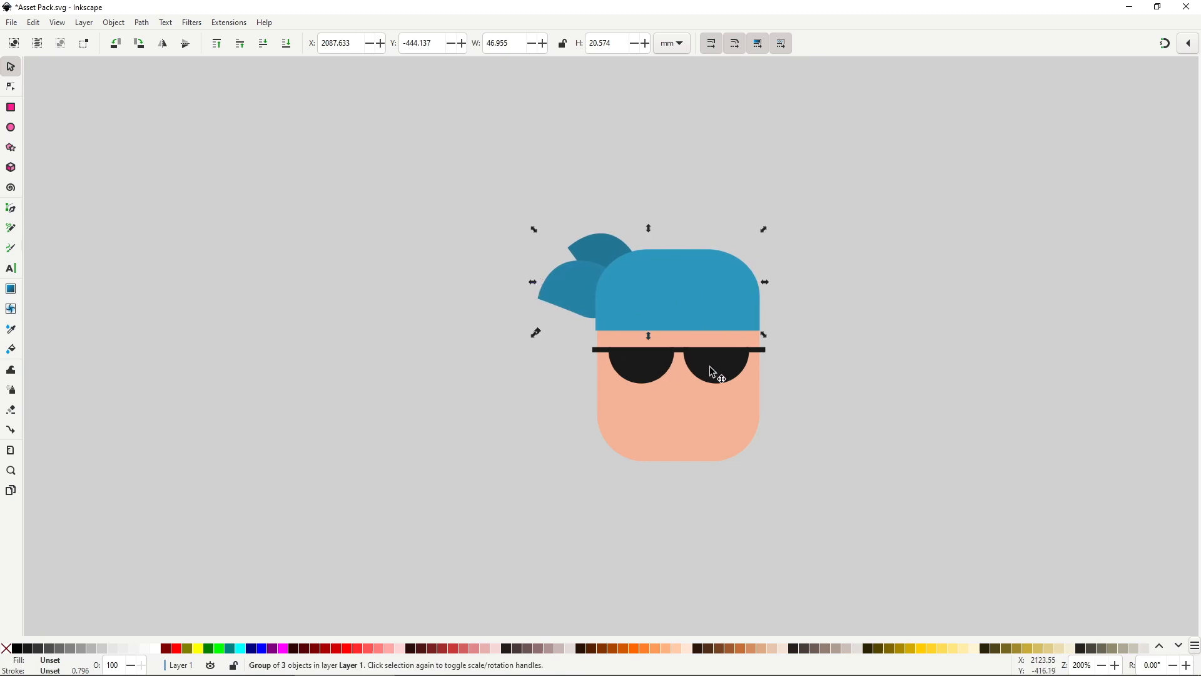
{"action": "left_click_drag", "start_coordinate": [714, 376], "coordinate": [711, 367]}
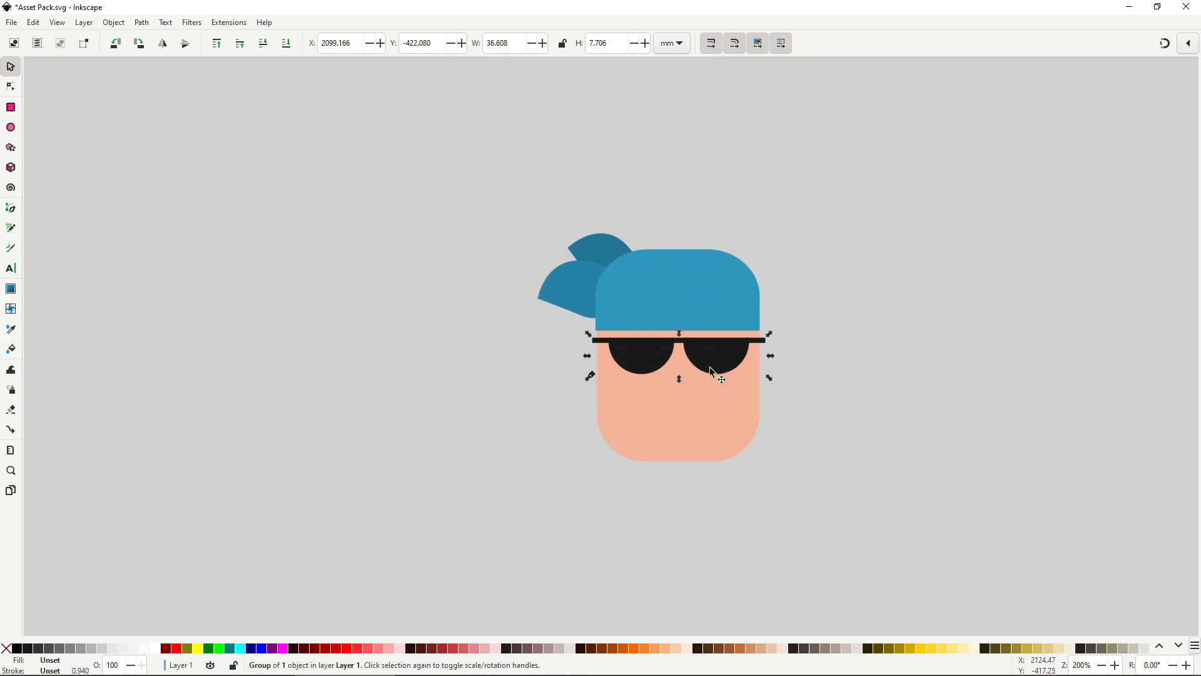
{"action": "left_click", "coordinate": [535, 436]}
Copy the lobed salmon nose from the facial feature assets and paste it onto the middle of the face
{"action": "scroll", "coordinate": [535, 436], "scroll_direction": "down", "scroll_amount": 4}
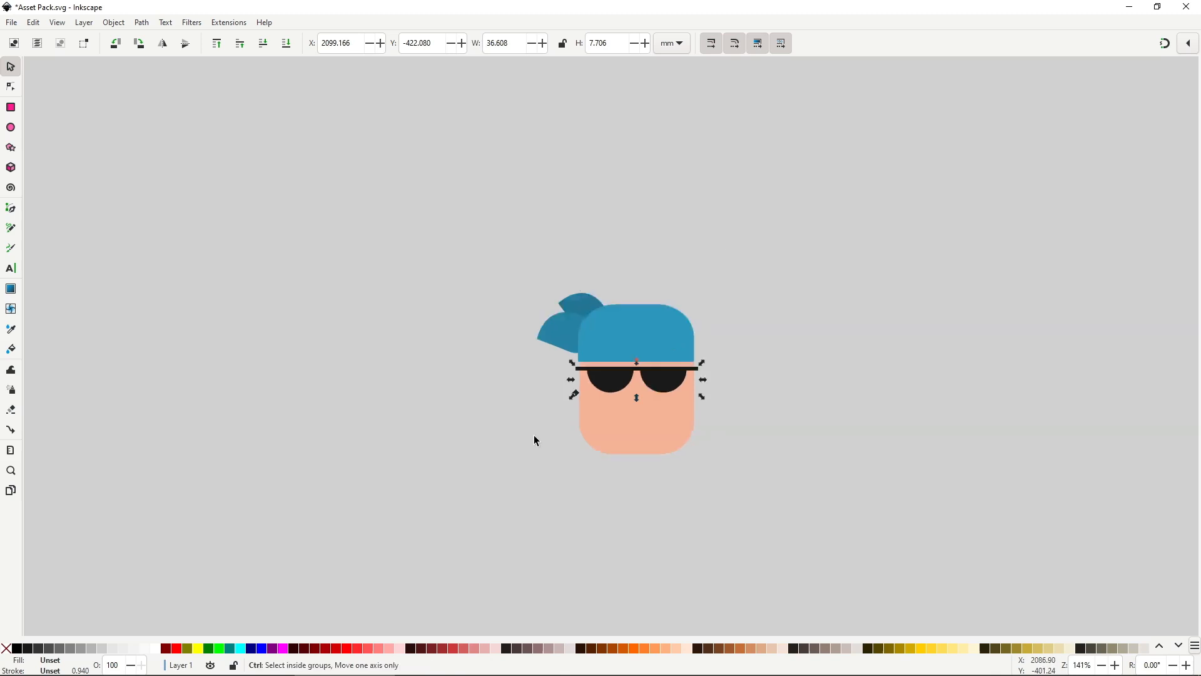
{"action": "scroll", "coordinate": [662, 386], "scroll_direction": "left", "scroll_amount": 15}
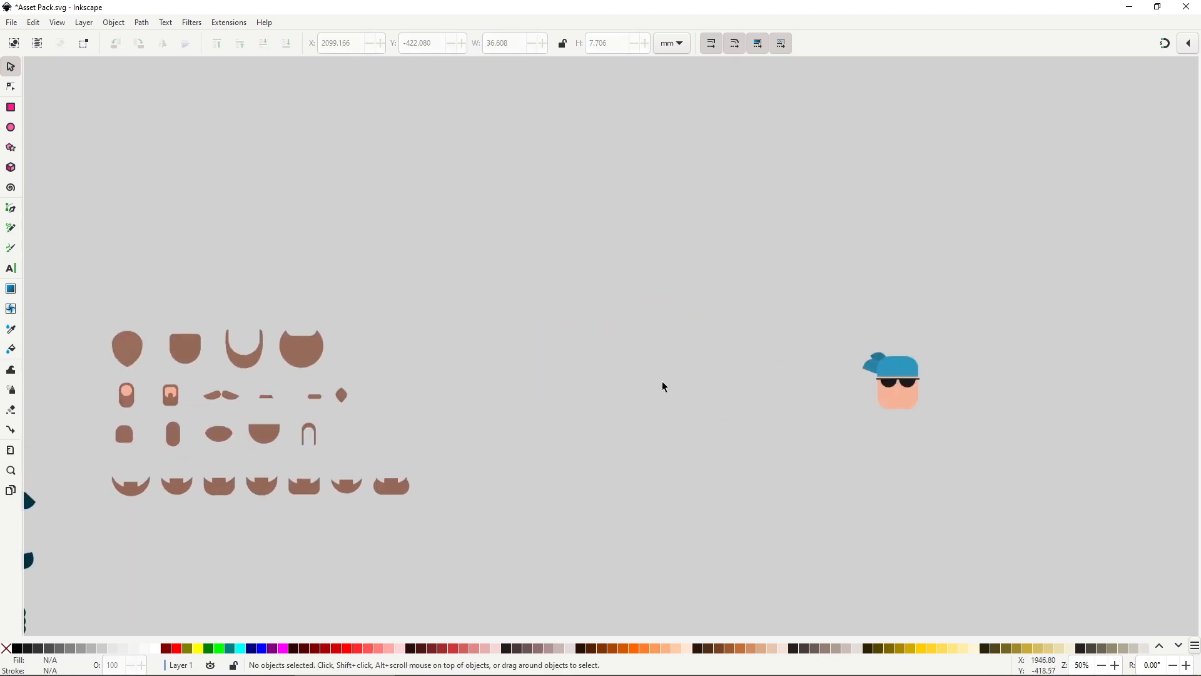
{"action": "scroll", "coordinate": [551, 386], "scroll_direction": "left", "scroll_amount": 15}
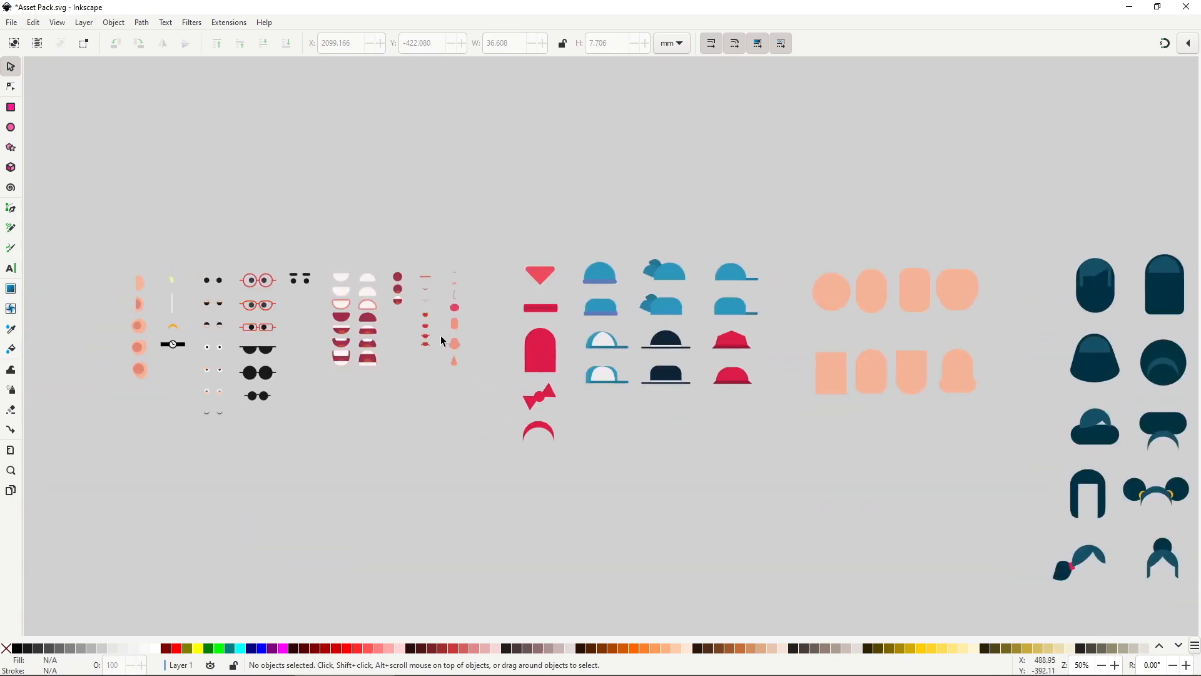
{"action": "scroll", "coordinate": [454, 333], "scroll_direction": "up", "scroll_amount": 3}
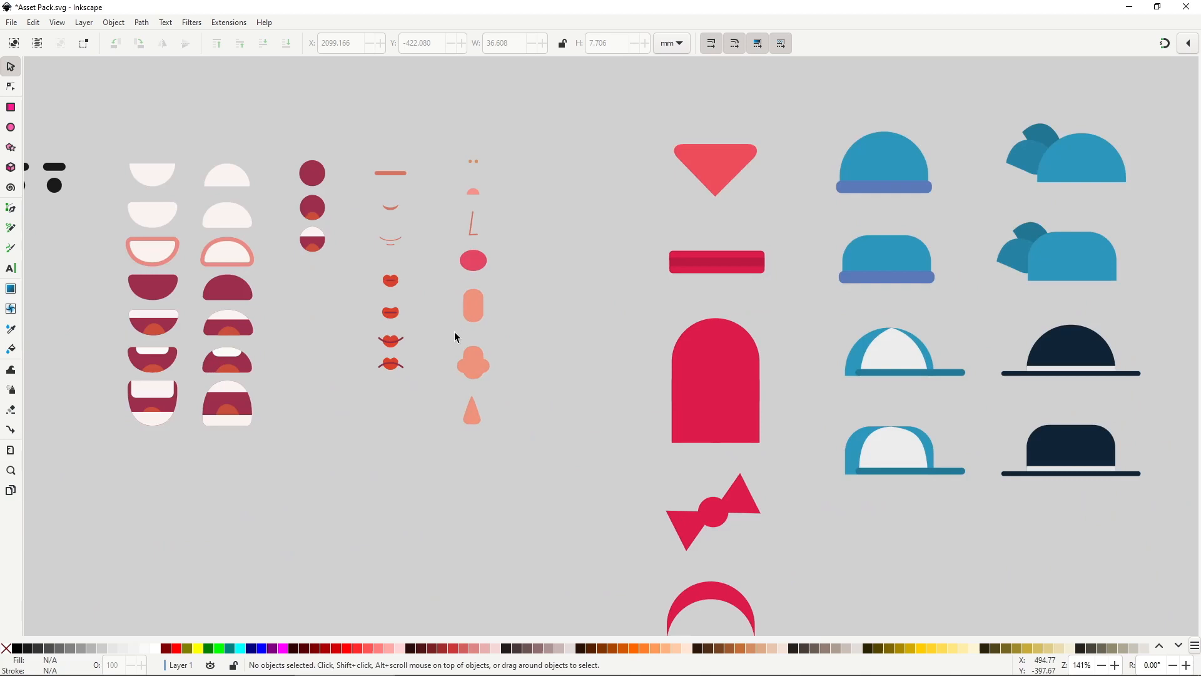
{"action": "left_click", "coordinate": [479, 364]}
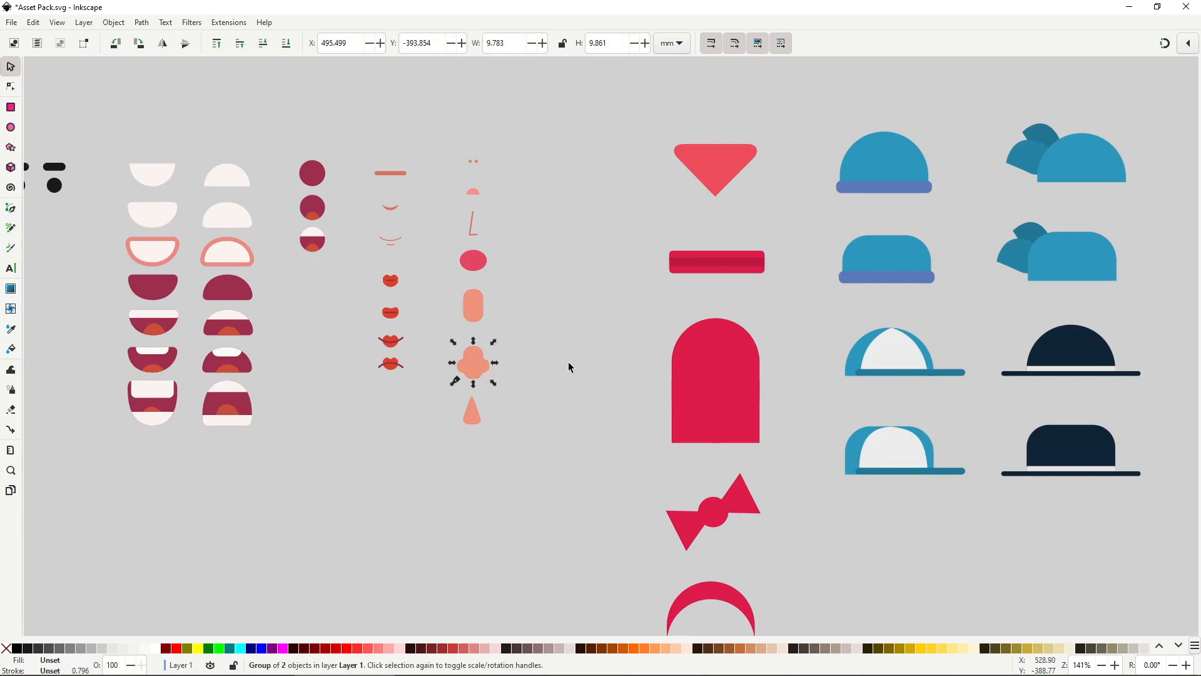
{"action": "scroll", "coordinate": [563, 372], "scroll_direction": "down", "scroll_amount": 3}
{"action": "scroll", "coordinate": [561, 379], "scroll_direction": "down", "scroll_amount": 1}
{"action": "scroll", "coordinate": [675, 385], "scroll_direction": "right", "scroll_amount": 20}
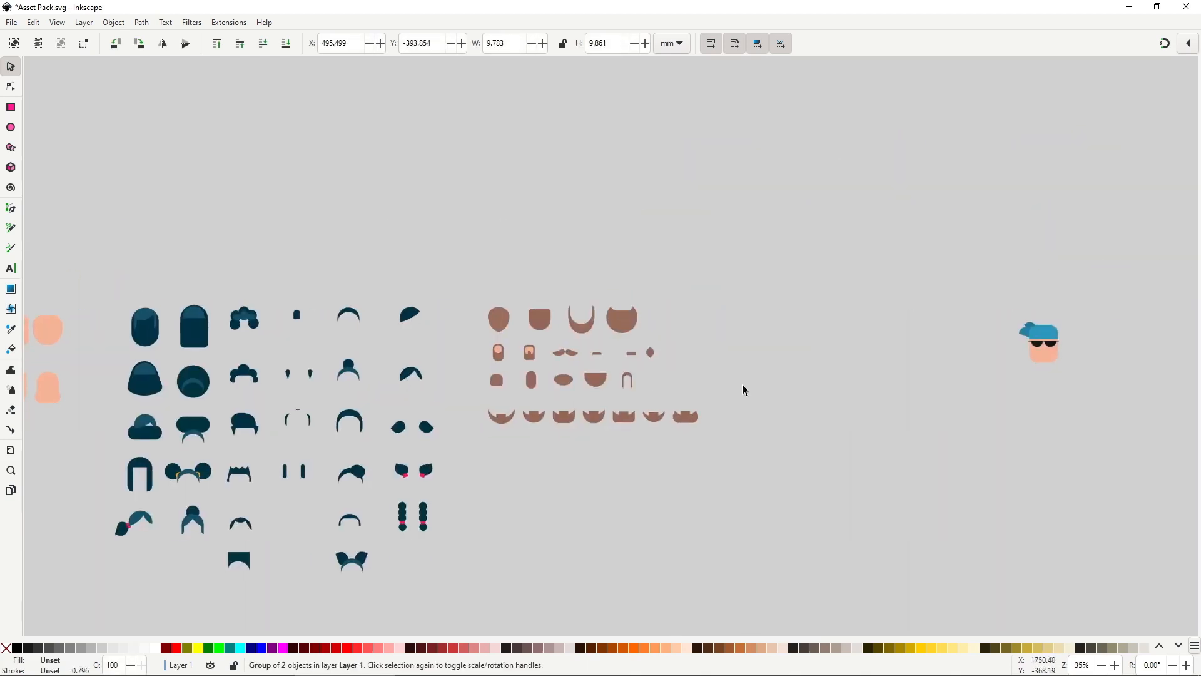
{"action": "scroll", "coordinate": [584, 370], "scroll_direction": "up", "scroll_amount": 5}
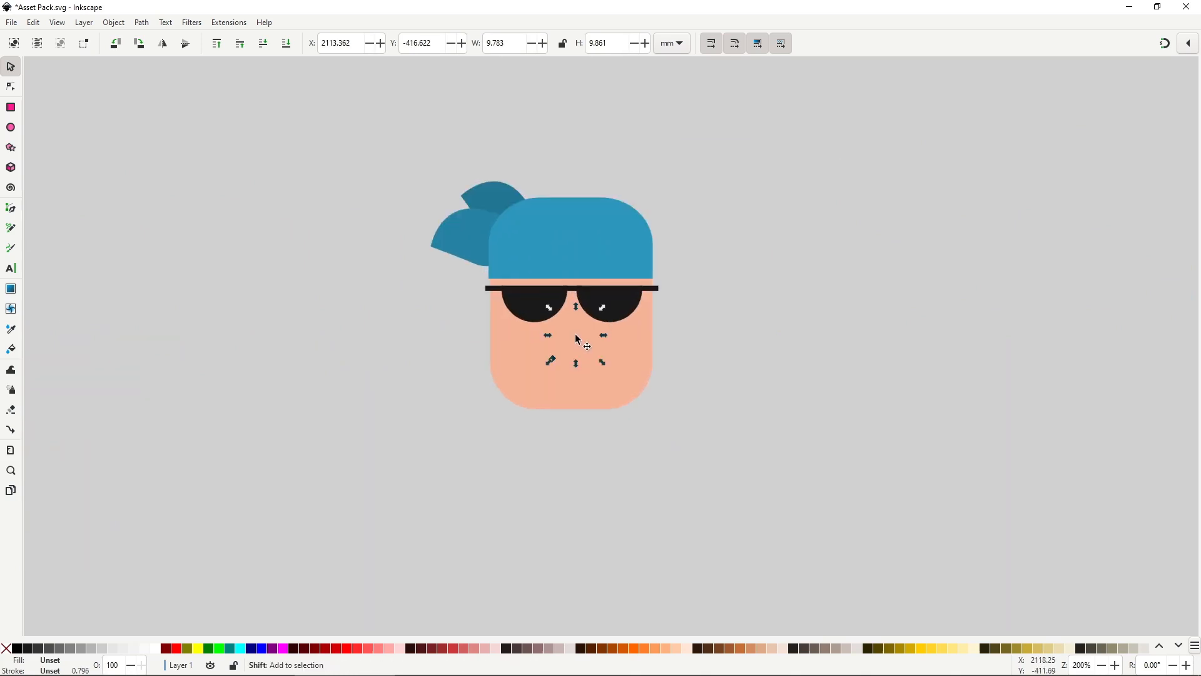
Bring the nose in front of the head and sunglasses and centre it just below the bridge between the lenses
{"action": "key", "text": "Home"}
{"action": "left_click_drag", "start_coordinate": [583, 353], "coordinate": [586, 336]}
{"action": "key", "text": "Page_Up"}
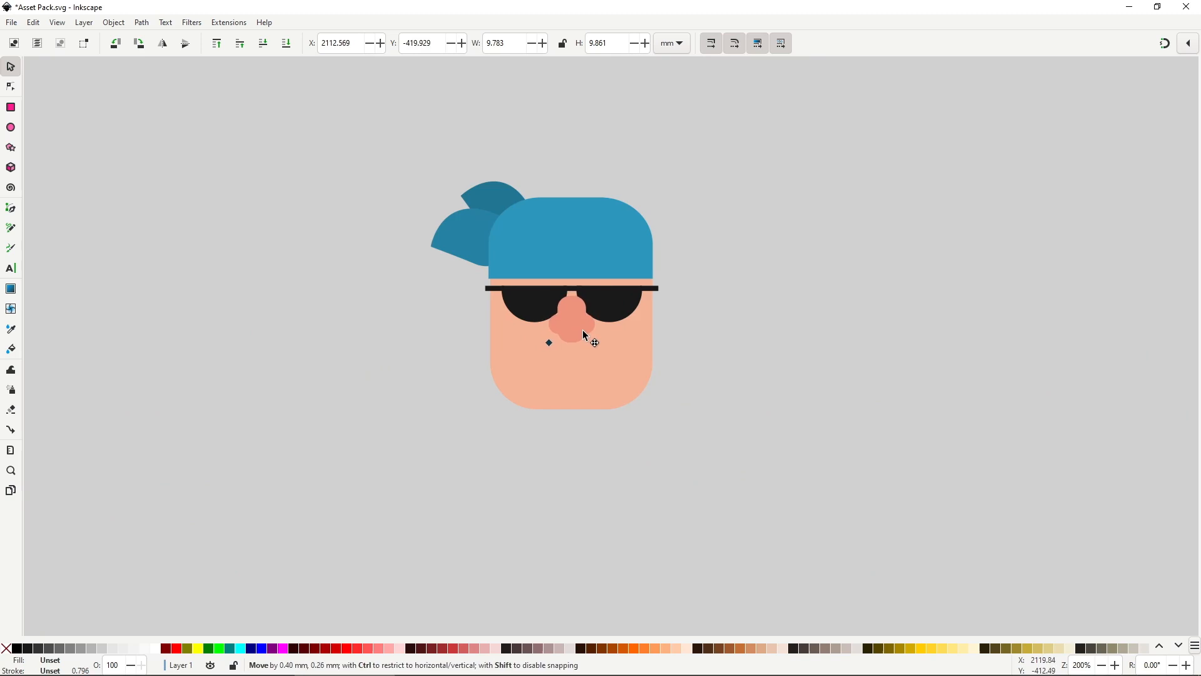
{"action": "left_click", "coordinate": [723, 411]}
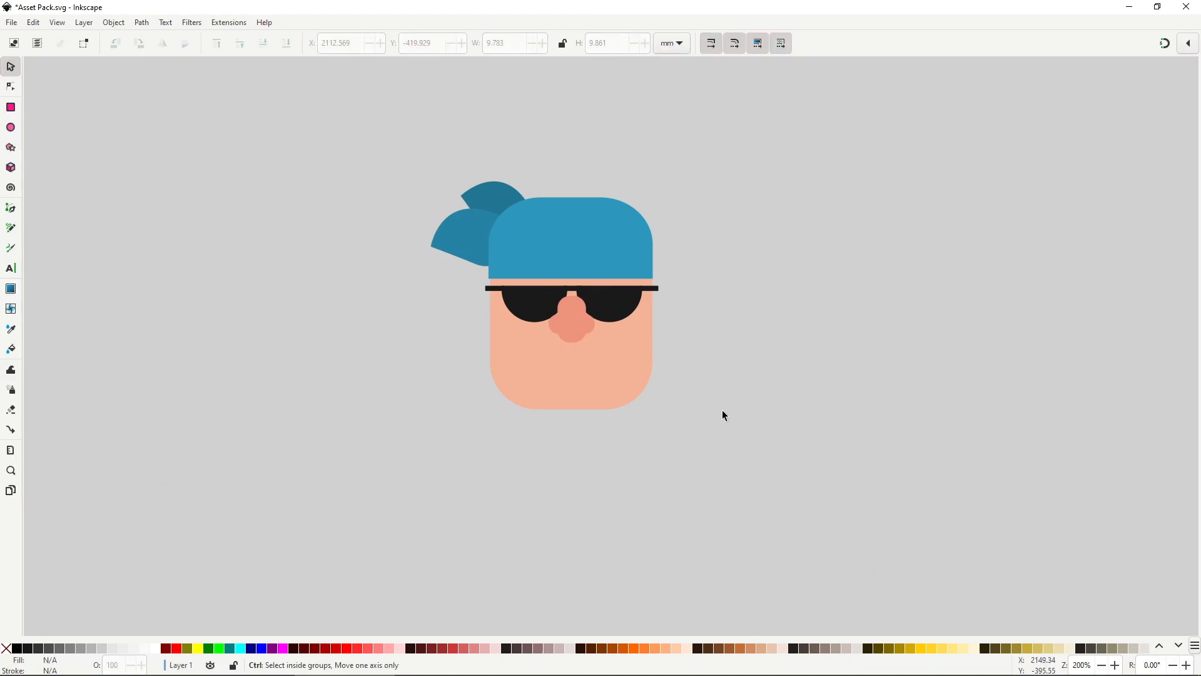
Copy the half-round ear with the darker inner half-circle and paste it beside the right edge of the head
{"action": "scroll", "coordinate": [722, 410], "scroll_direction": "down", "scroll_amount": 4}
{"action": "left_click_drag", "start_coordinate": [370, 408], "coordinate": [710, 387]}
{"action": "scroll", "coordinate": [306, 403], "scroll_direction": "down", "scroll_amount": 3}
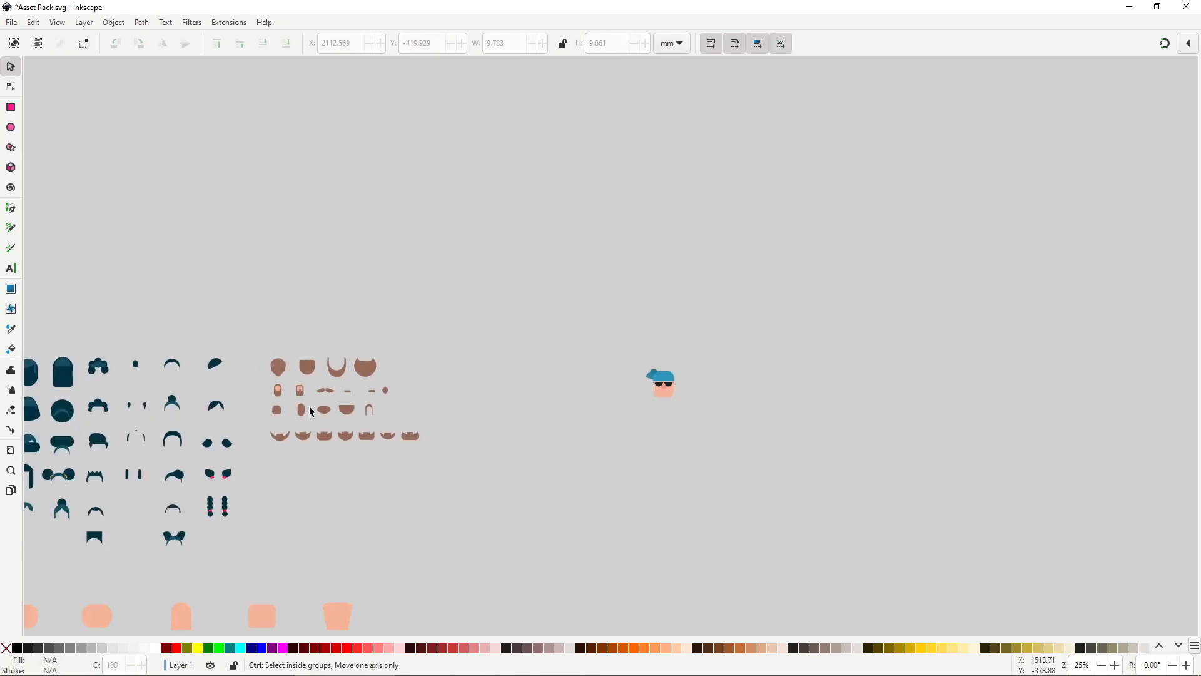
{"action": "left_click_drag", "start_coordinate": [269, 408], "coordinate": [830, 342]}
{"action": "scroll", "coordinate": [330, 332], "scroll_direction": "up", "scroll_amount": 7}
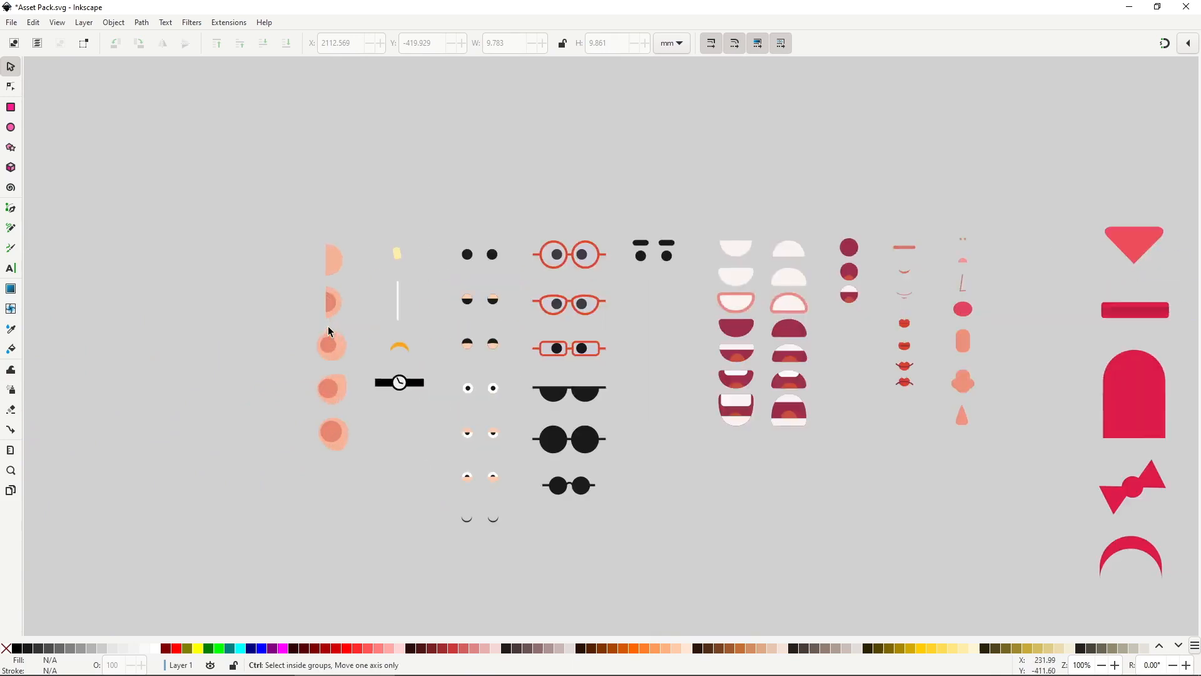
{"action": "left_click", "coordinate": [336, 286]}
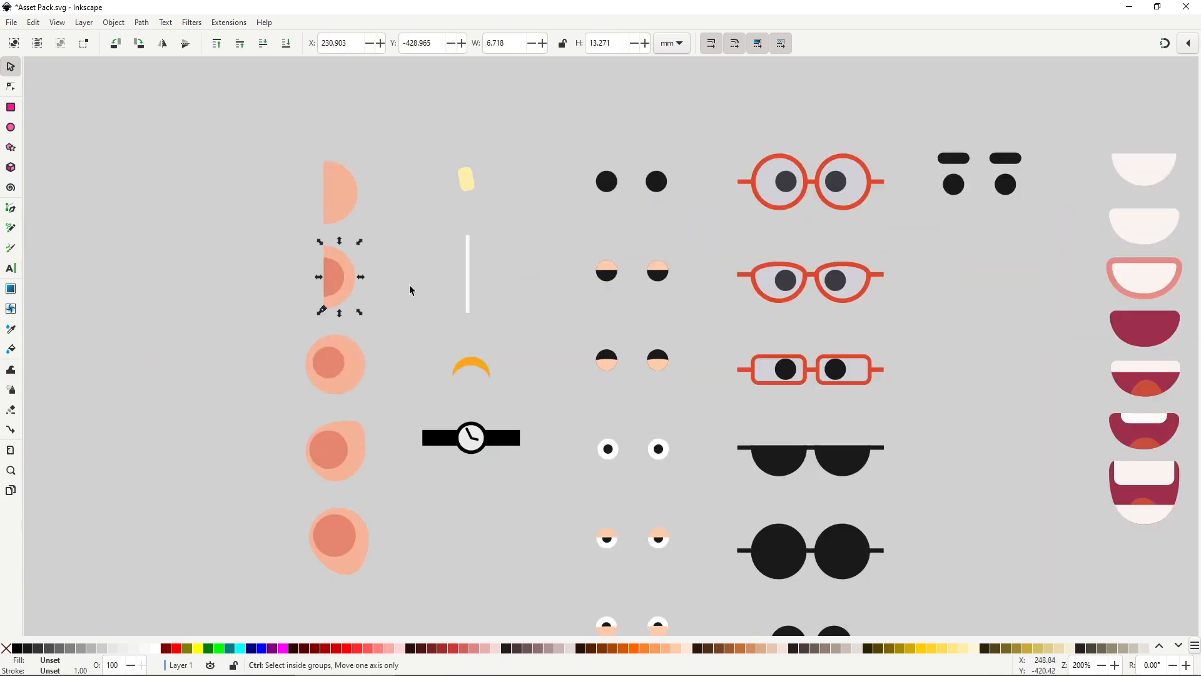
{"action": "scroll", "coordinate": [411, 285], "scroll_direction": "down", "scroll_amount": 8}
{"action": "scroll", "coordinate": [732, 323], "scroll_direction": "right", "scroll_amount": 10}
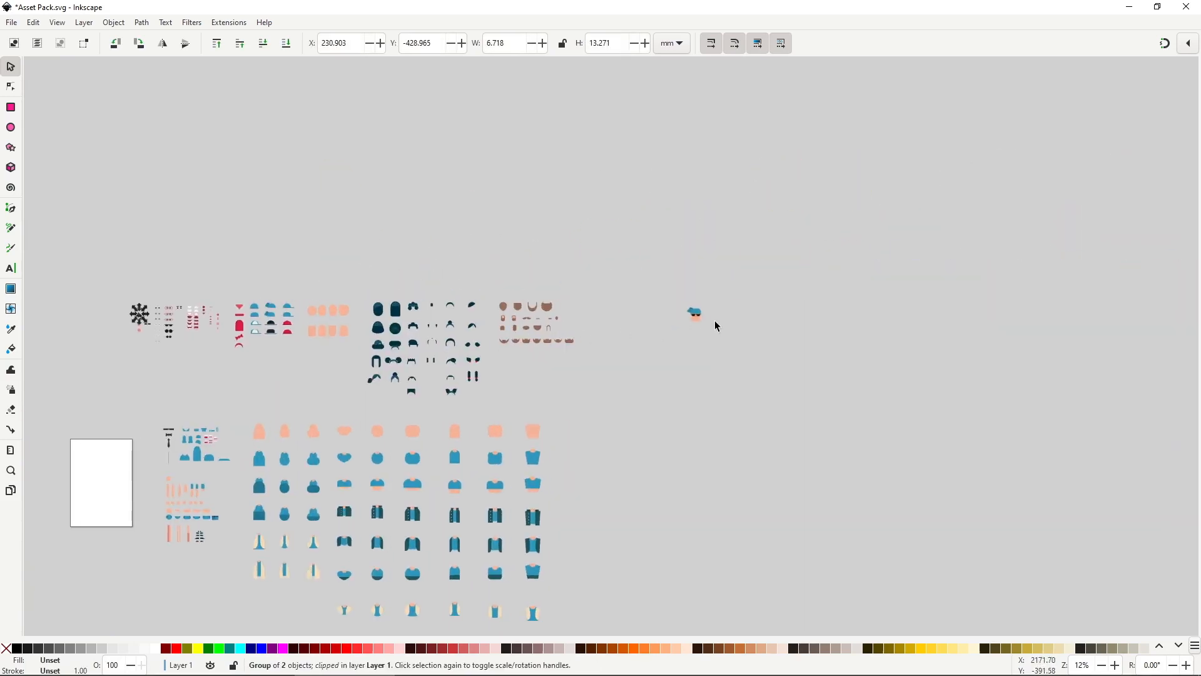
{"action": "scroll", "coordinate": [703, 321], "scroll_direction": "up", "scroll_amount": 9}
{"action": "scroll", "coordinate": [673, 306], "scroll_direction": "up", "scroll_amount": 1}
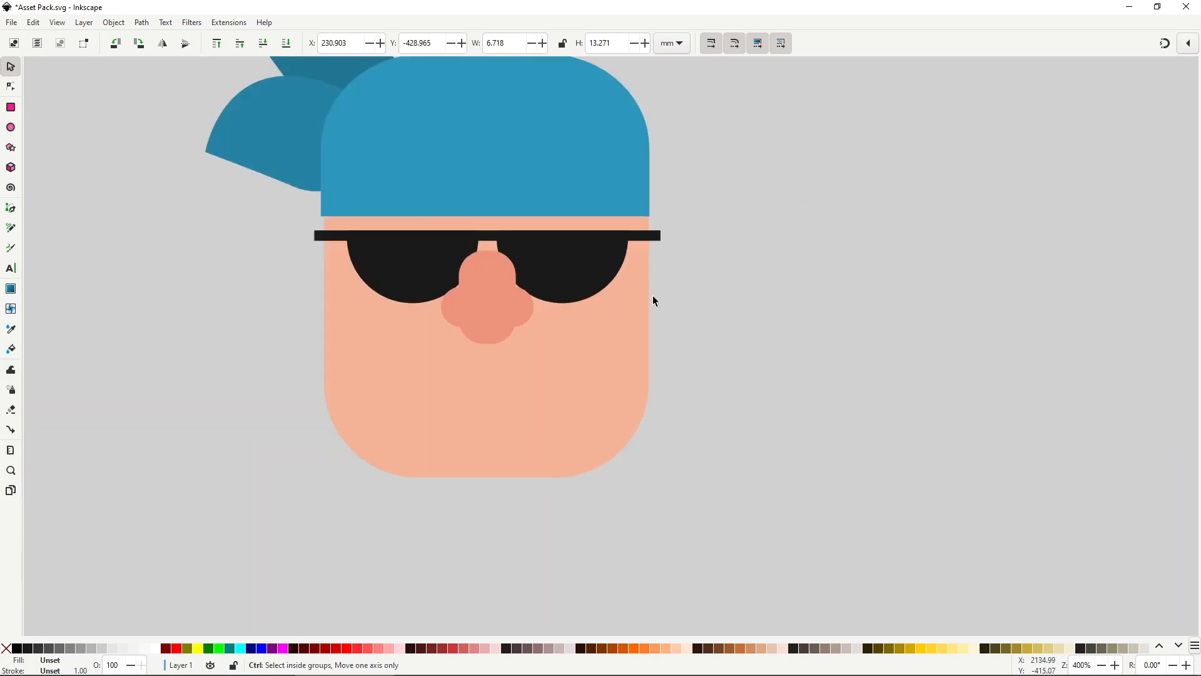
{"action": "key", "text": "ctrl+v"}
Scale the ear down to about 4.8 by 9.4 mm, fit it against the head's right edge and place it behind the head
{"action": "left_click_drag", "start_coordinate": [654, 294], "coordinate": [686, 306]}
{"action": "left_click_drag", "start_coordinate": [721, 369], "coordinate": [708, 335]}
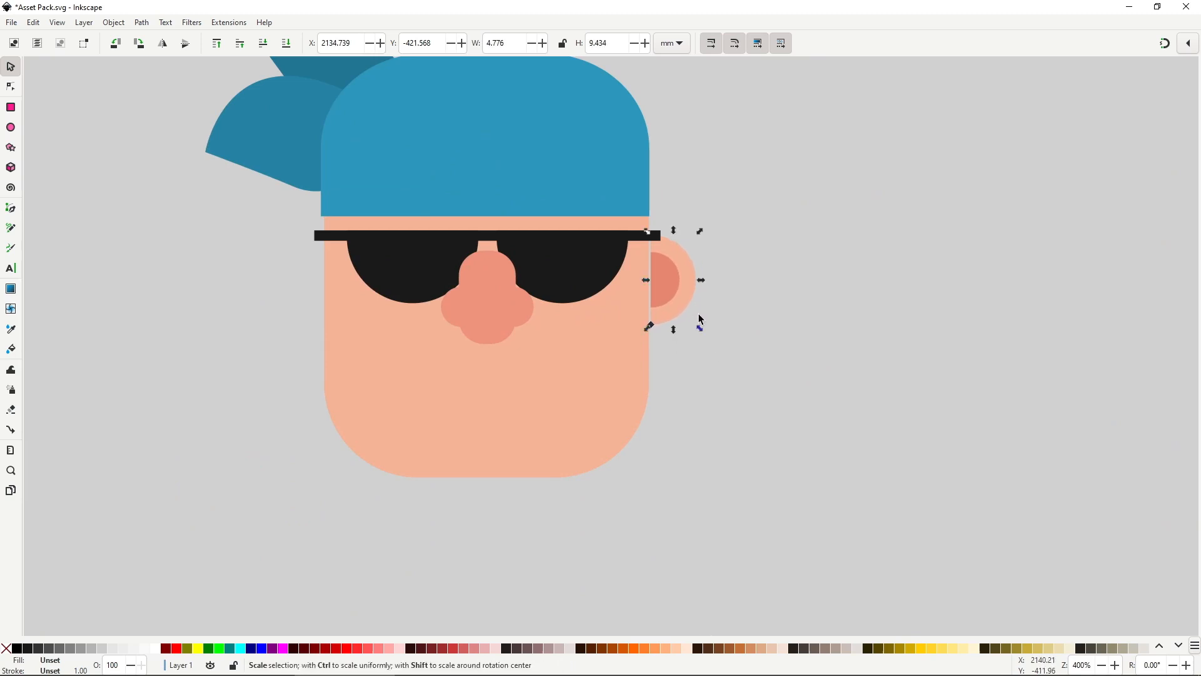
{"action": "left_click_drag", "start_coordinate": [686, 290], "coordinate": [679, 286]}
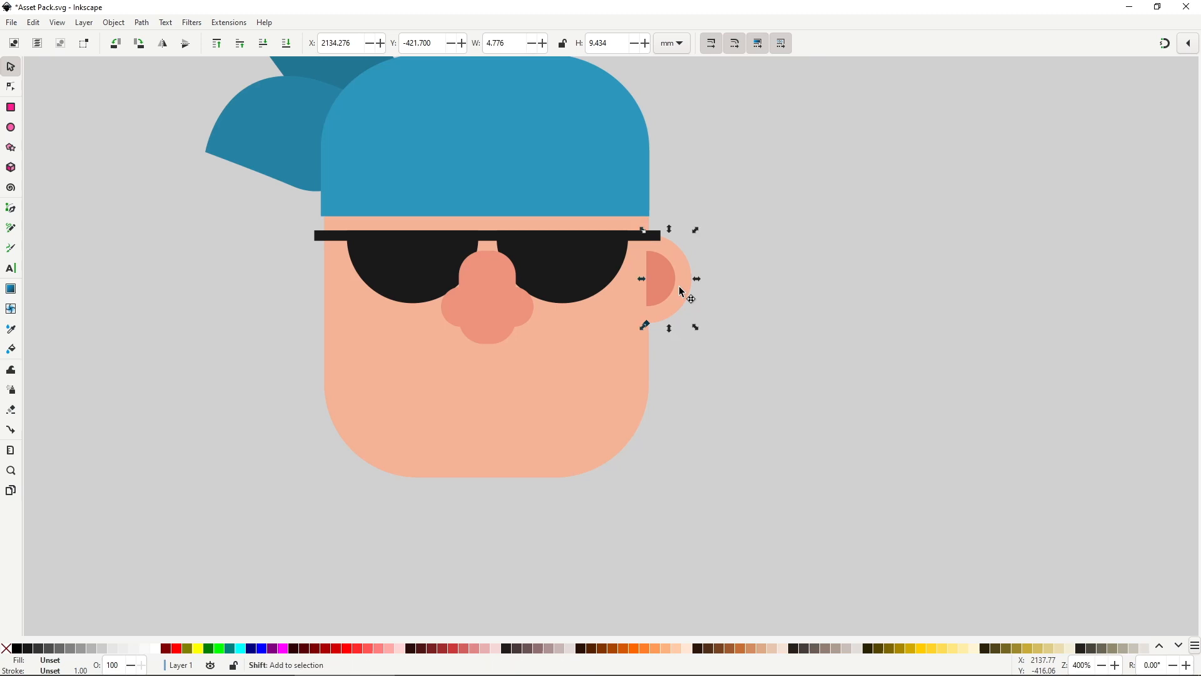
{"action": "key", "text": "Page_Up"}
{"action": "key", "text": "Page_Down"}
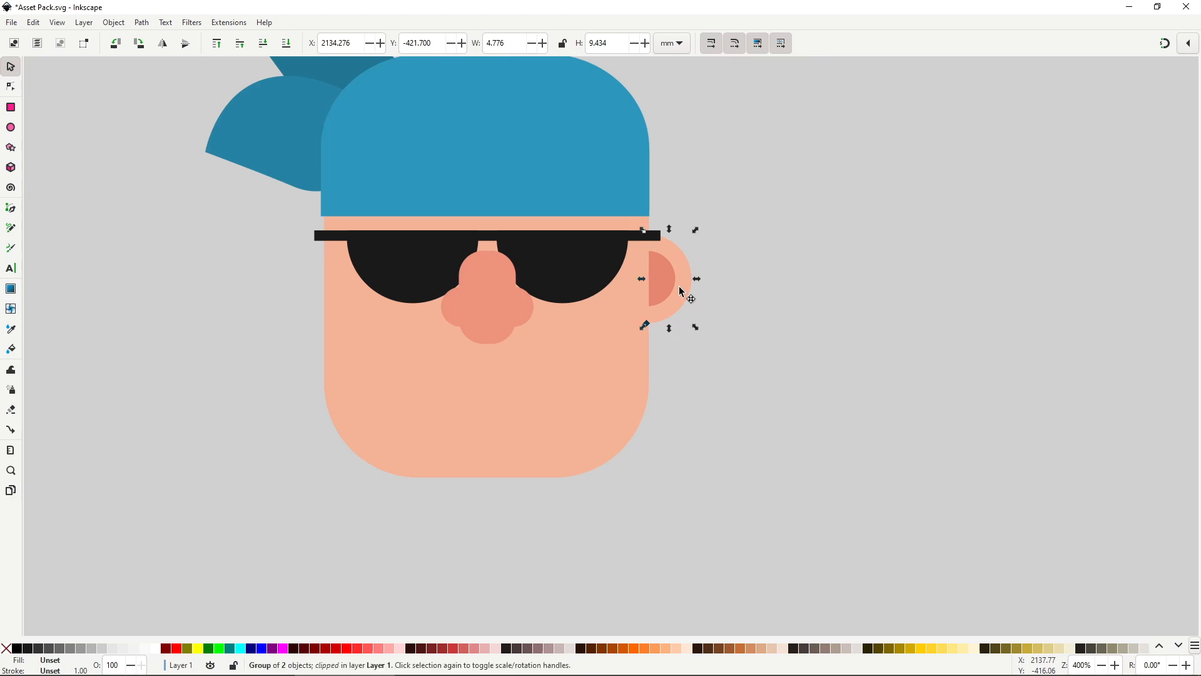
Duplicate the ear, flip the copy horizontally and fit it level against the left edge of the head
{"action": "scroll", "coordinate": [741, 346], "scroll_direction": "down", "scroll_amount": 1}
{"action": "scroll", "coordinate": [727, 338], "scroll_direction": "left", "scroll_amount": 2}
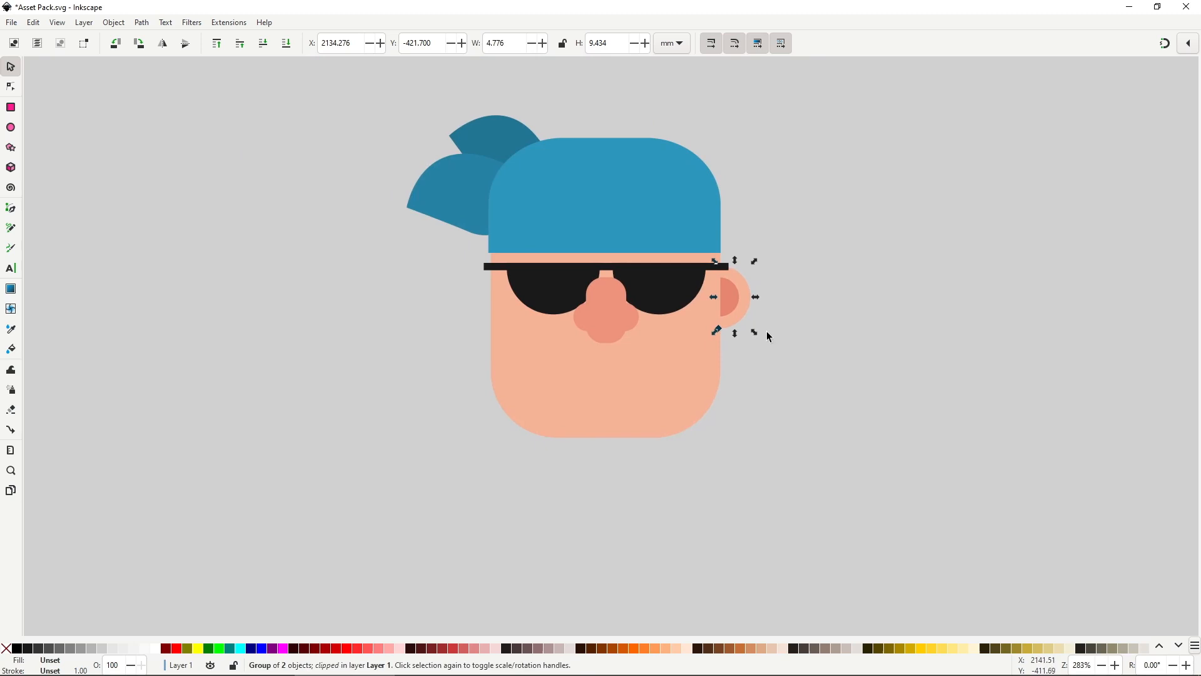
{"action": "key", "text": "ctrl+d"}
{"action": "left_click_drag", "start_coordinate": [727, 304], "coordinate": [467, 305]}
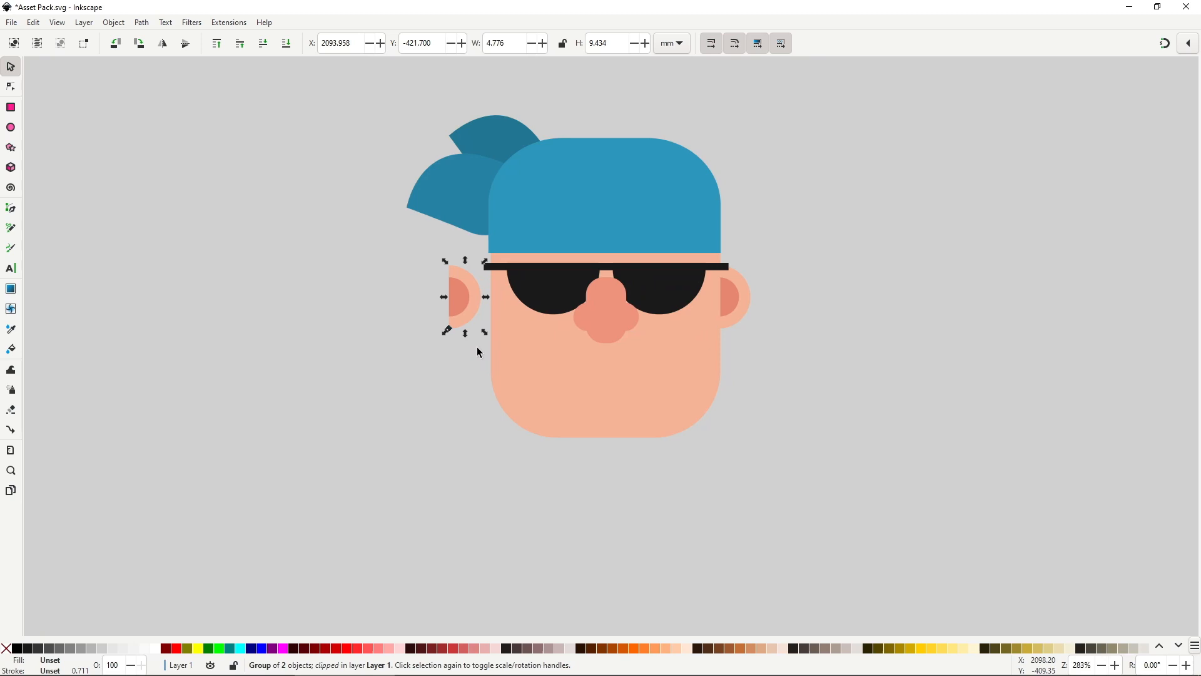
{"action": "key", "text": "h"}
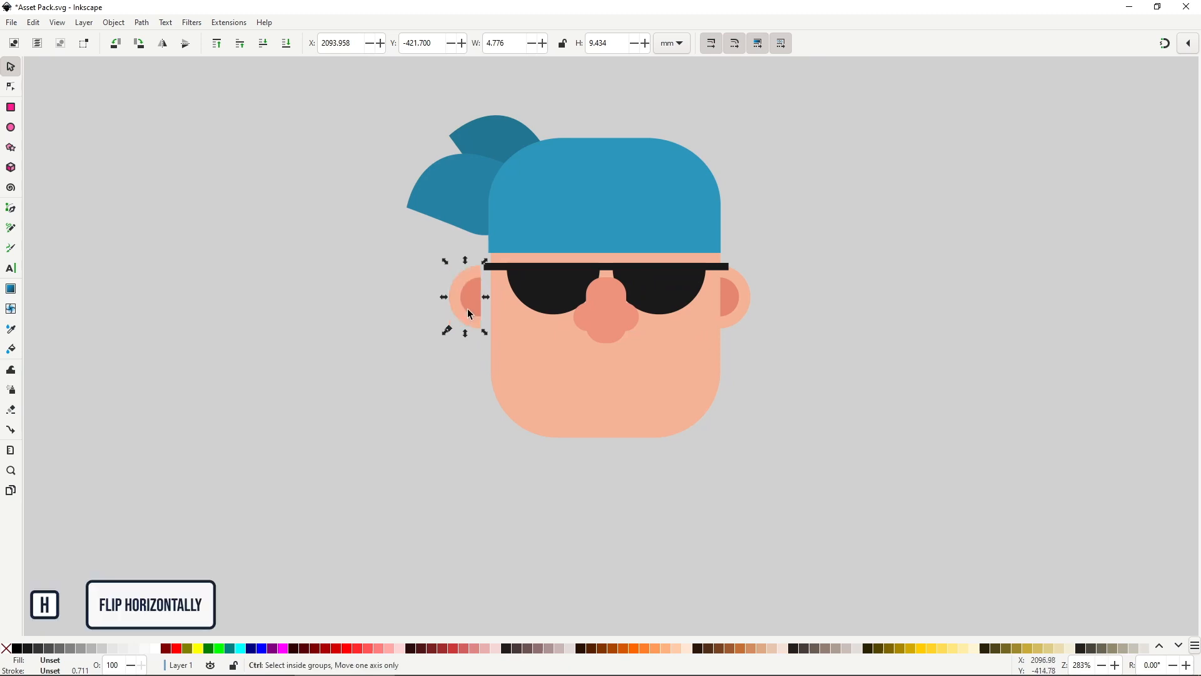
{"action": "left_click_drag", "start_coordinate": [468, 309], "coordinate": [481, 310]}
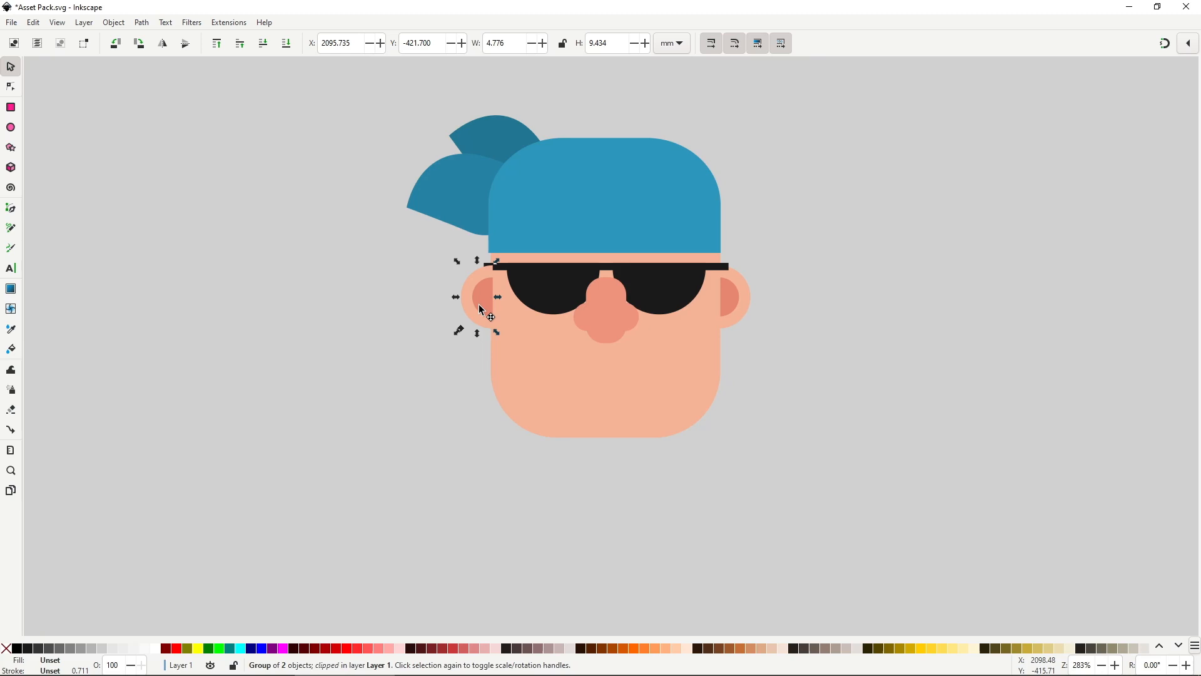
{"action": "left_click", "coordinate": [744, 433]}
Copy the squared brown goatee with the skin-coloured mouth opening and paste it onto the chin
{"action": "scroll", "coordinate": [745, 433], "scroll_direction": "down", "scroll_amount": 6}
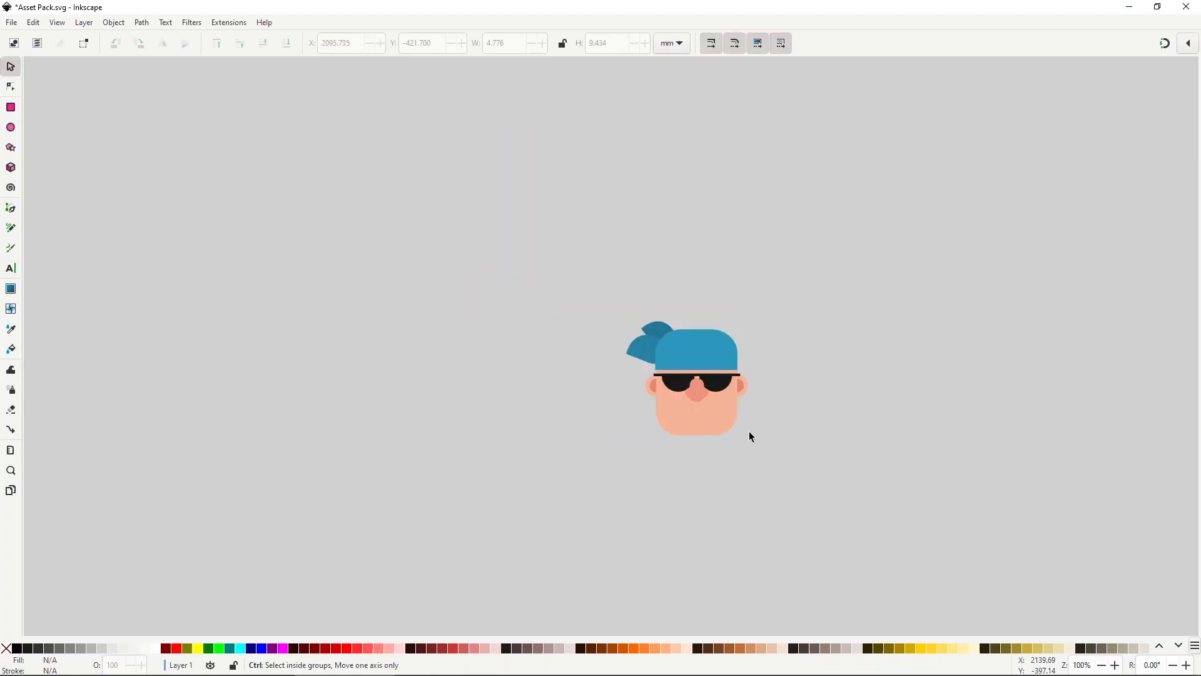
{"action": "left_click_drag", "start_coordinate": [487, 457], "coordinate": [681, 402]}
{"action": "scroll", "coordinate": [688, 395], "scroll_direction": "up", "scroll_amount": 2}
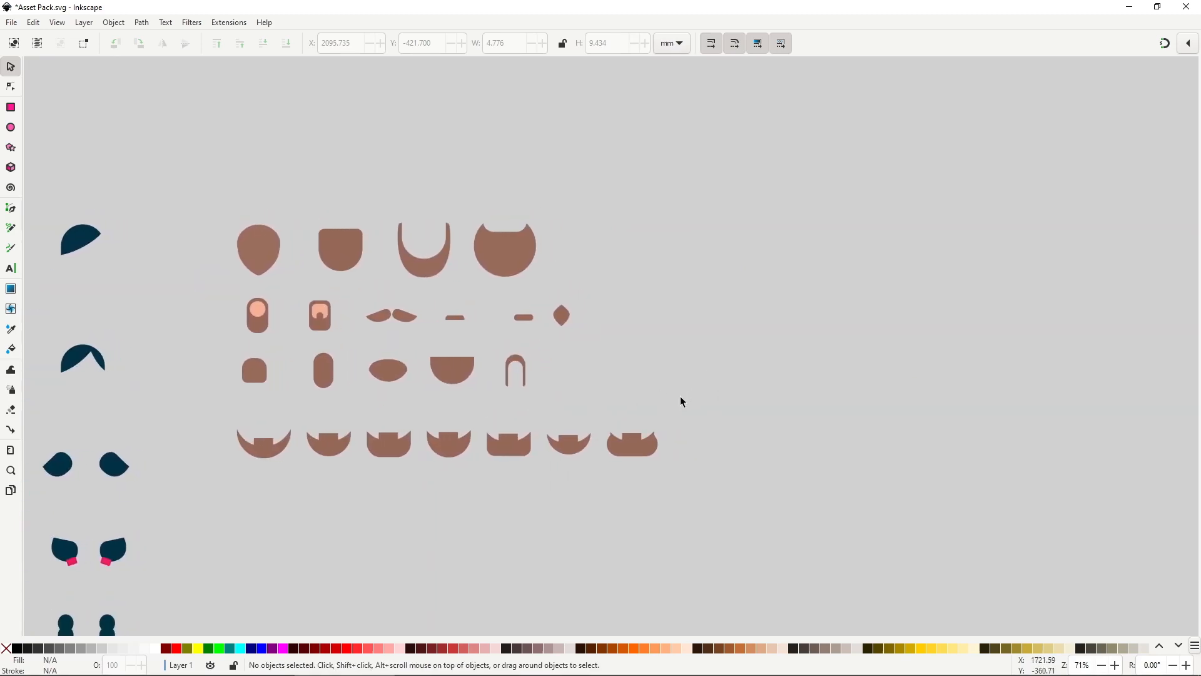
{"action": "left_click", "coordinate": [323, 314]}
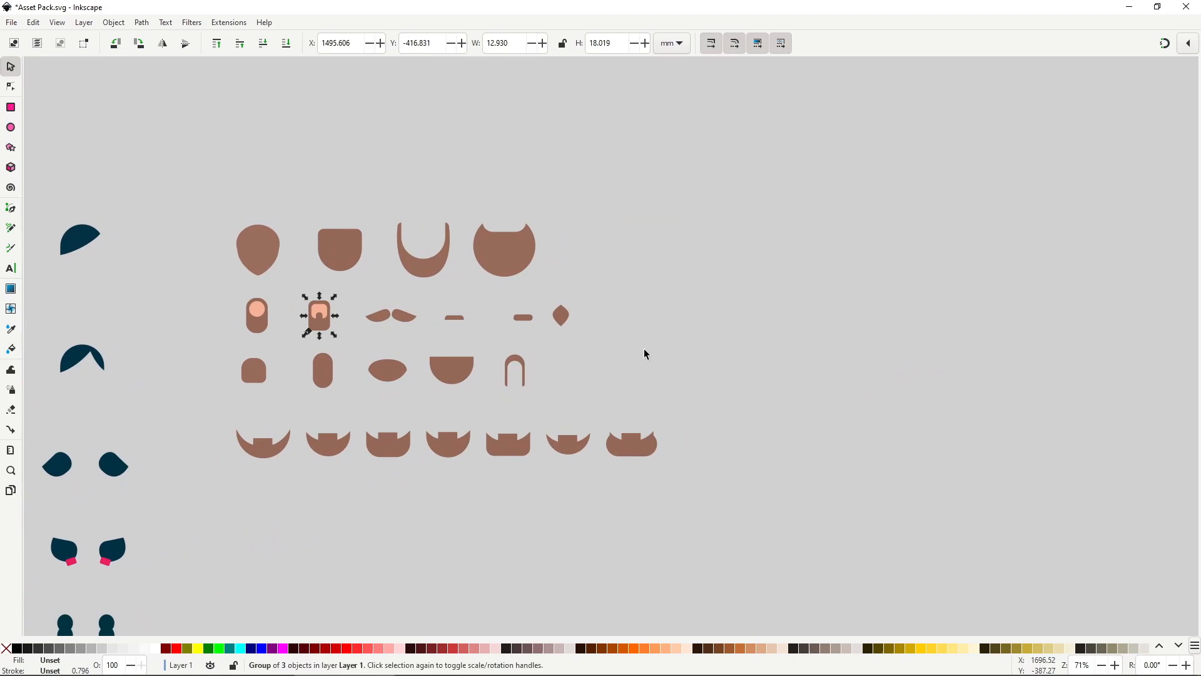
{"action": "scroll", "coordinate": [788, 361], "scroll_direction": "down", "scroll_amount": 2}
{"action": "scroll", "coordinate": [732, 371], "scroll_direction": "right", "scroll_amount": 10}
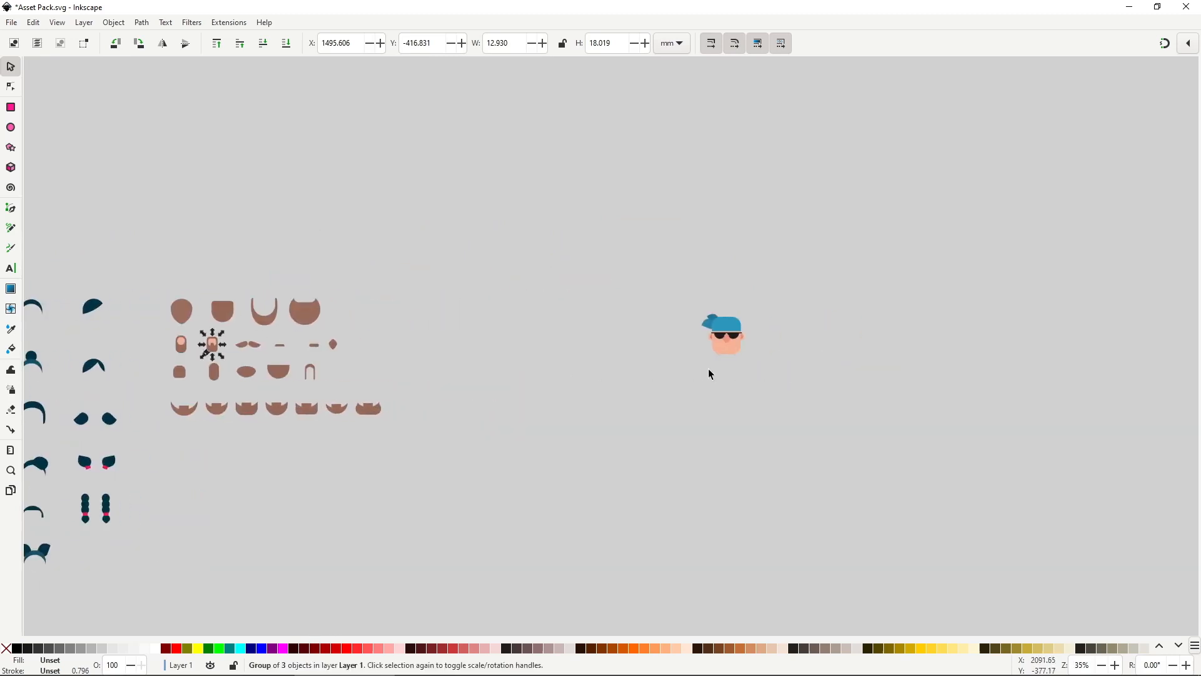
{"action": "scroll", "coordinate": [724, 352], "scroll_direction": "up", "scroll_amount": 2}
{"action": "scroll", "coordinate": [726, 350], "scroll_direction": "up", "scroll_amount": 4}
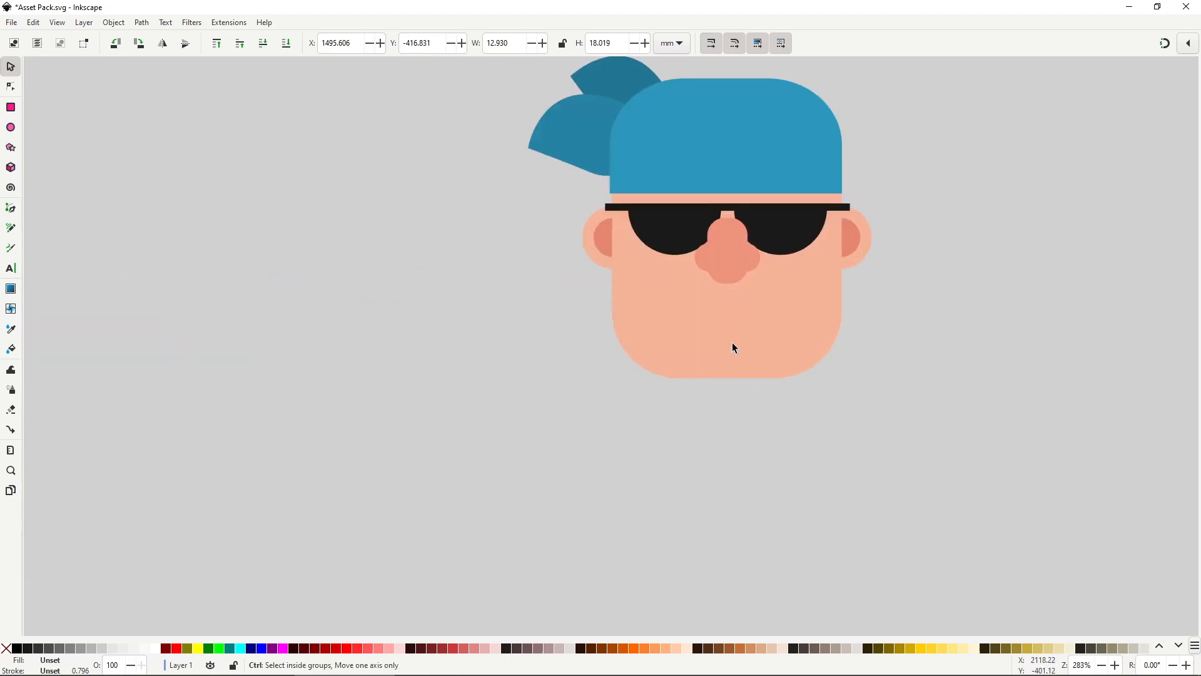
{"action": "key", "text": "ctrl+v"}
Centre the goatee below the nose and resize it to about 15.7 by 18.1 mm
{"action": "left_click_drag", "start_coordinate": [749, 367], "coordinate": [745, 370]}
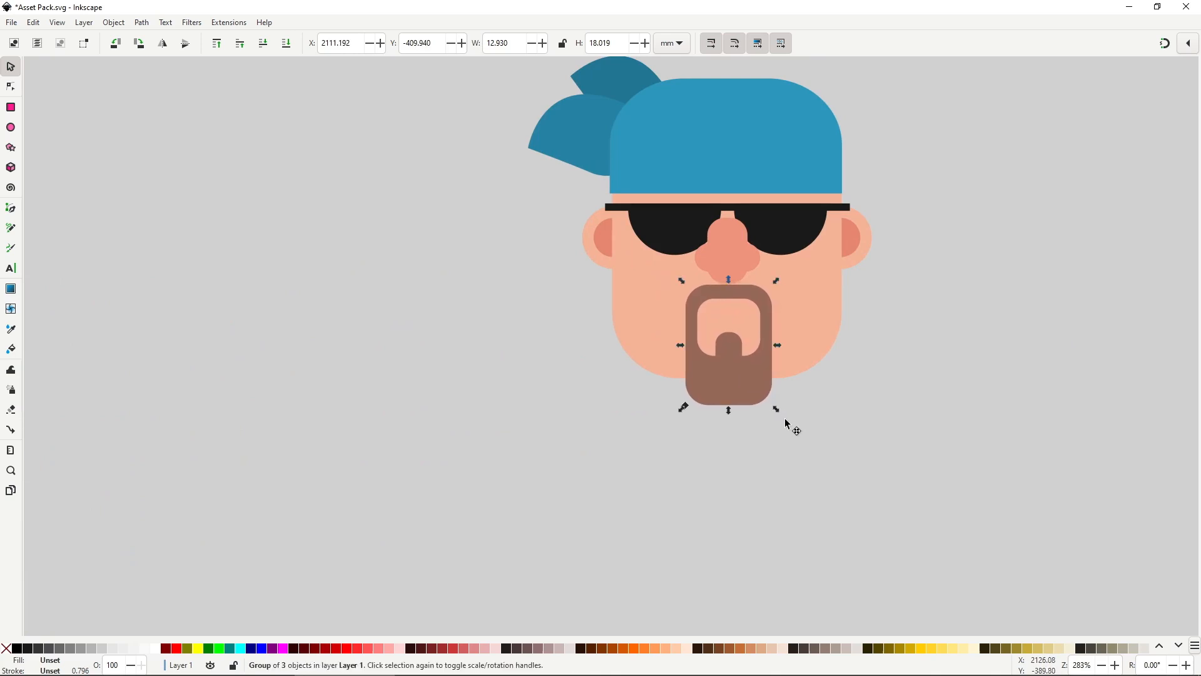
{"action": "left_click_drag", "start_coordinate": [785, 414], "coordinate": [788, 419]}
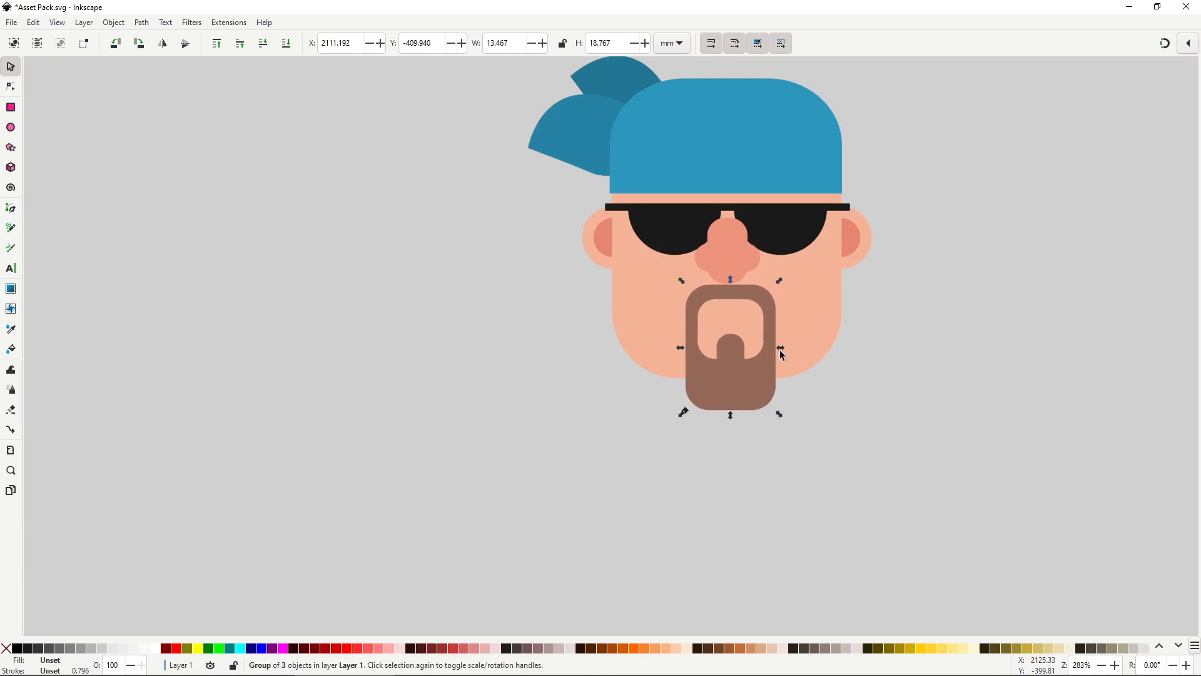
{"action": "left_click_drag", "start_coordinate": [780, 351], "coordinate": [787, 348]}
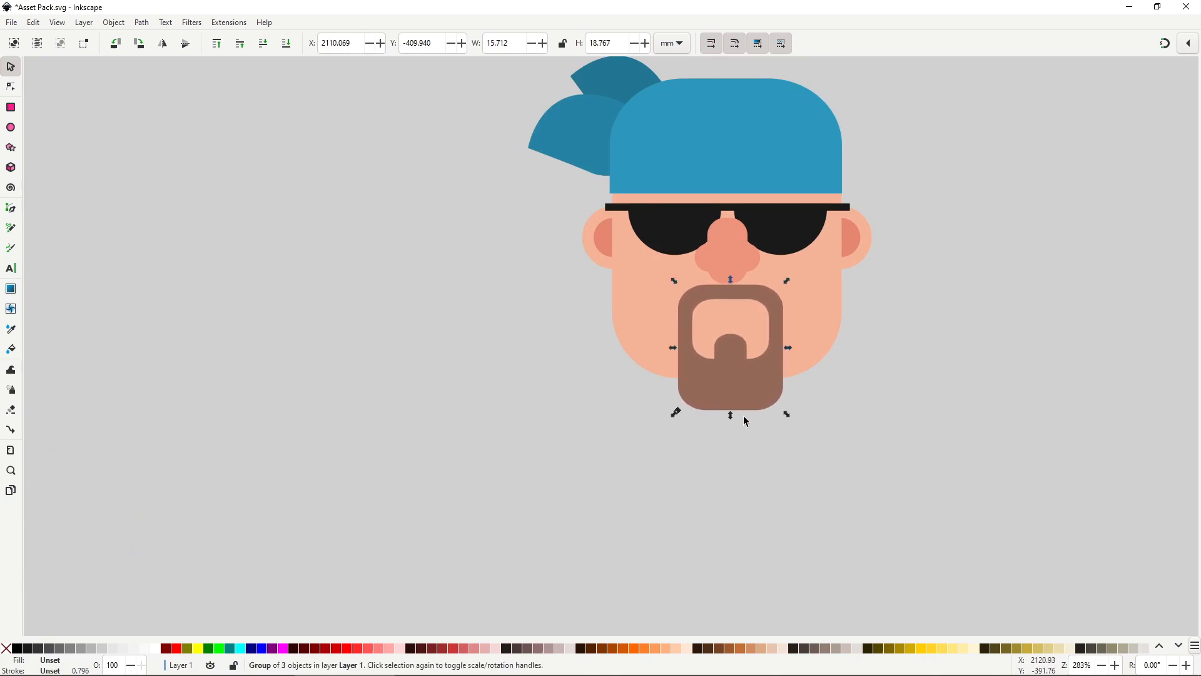
{"action": "left_click_drag", "start_coordinate": [731, 416], "coordinate": [748, 384]}
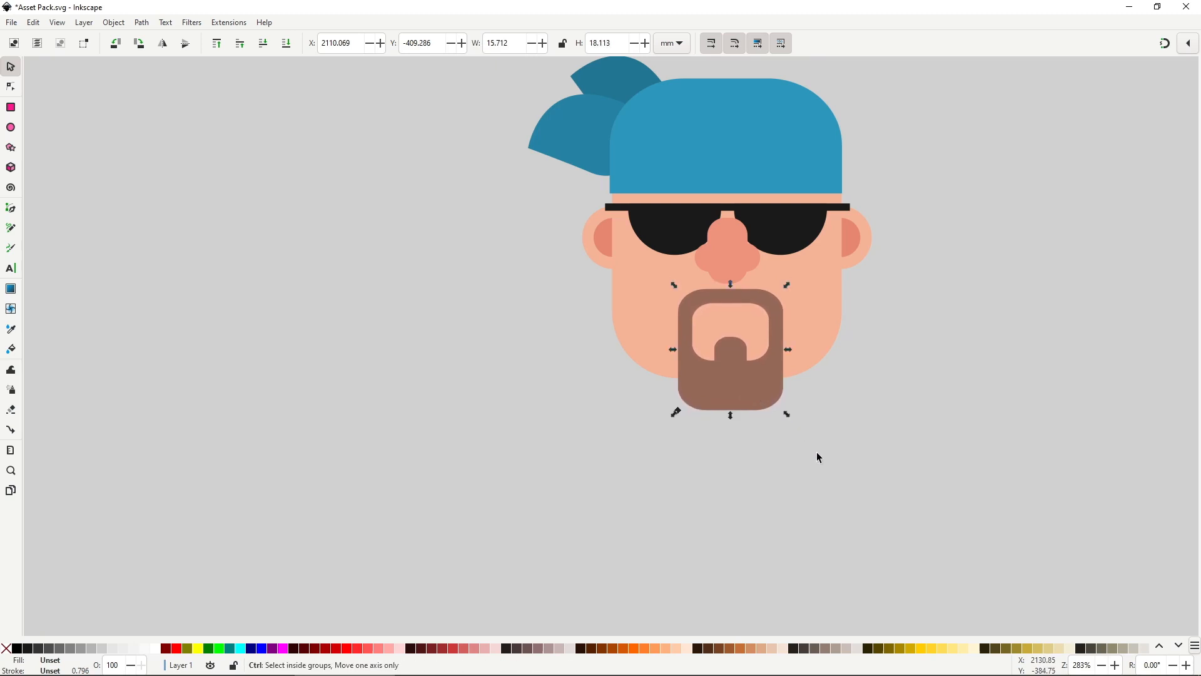
Copy the third full beard in the asset pack's bottom beard row, paste it onto the jaw and enlarge it to about 31.4 by 19.1 mm
{"action": "scroll", "coordinate": [816, 451], "scroll_direction": "down", "scroll_amount": 3}
{"action": "scroll", "coordinate": [599, 410], "scroll_direction": "left", "scroll_amount": 5}
{"action": "scroll", "coordinate": [602, 416], "scroll_direction": "down", "scroll_amount": 1}
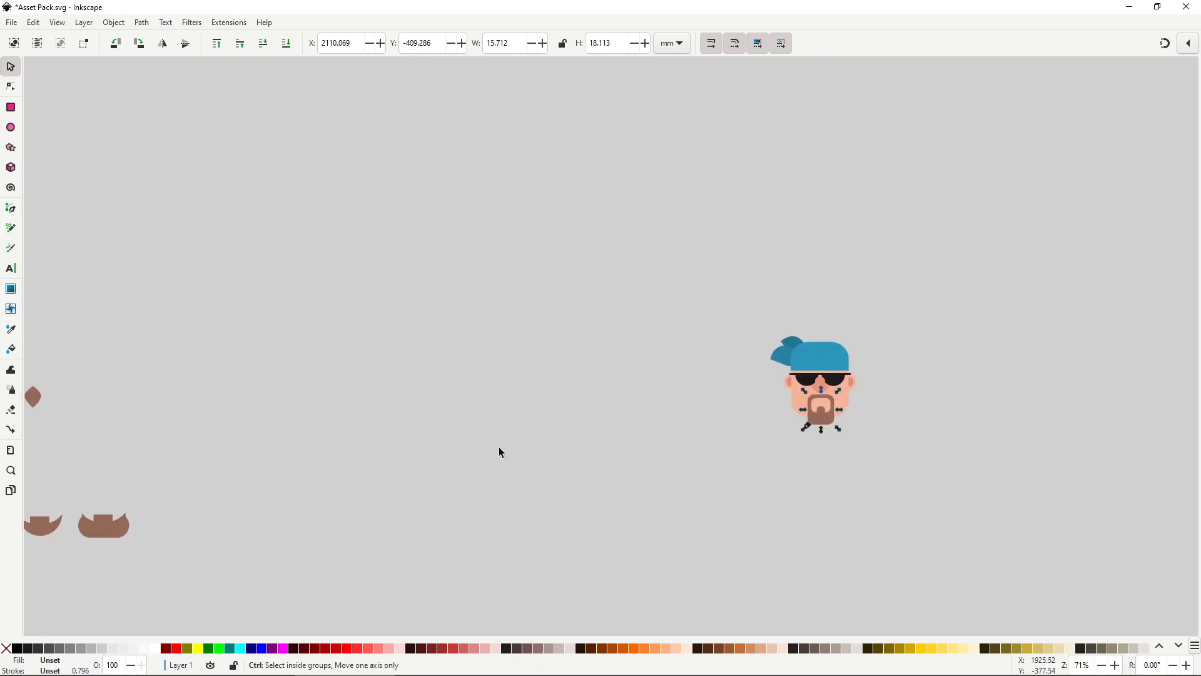
{"action": "scroll", "coordinate": [499, 450], "scroll_direction": "left", "scroll_amount": 10}
{"action": "scroll", "coordinate": [500, 370], "scroll_direction": "left", "scroll_amount": 2}
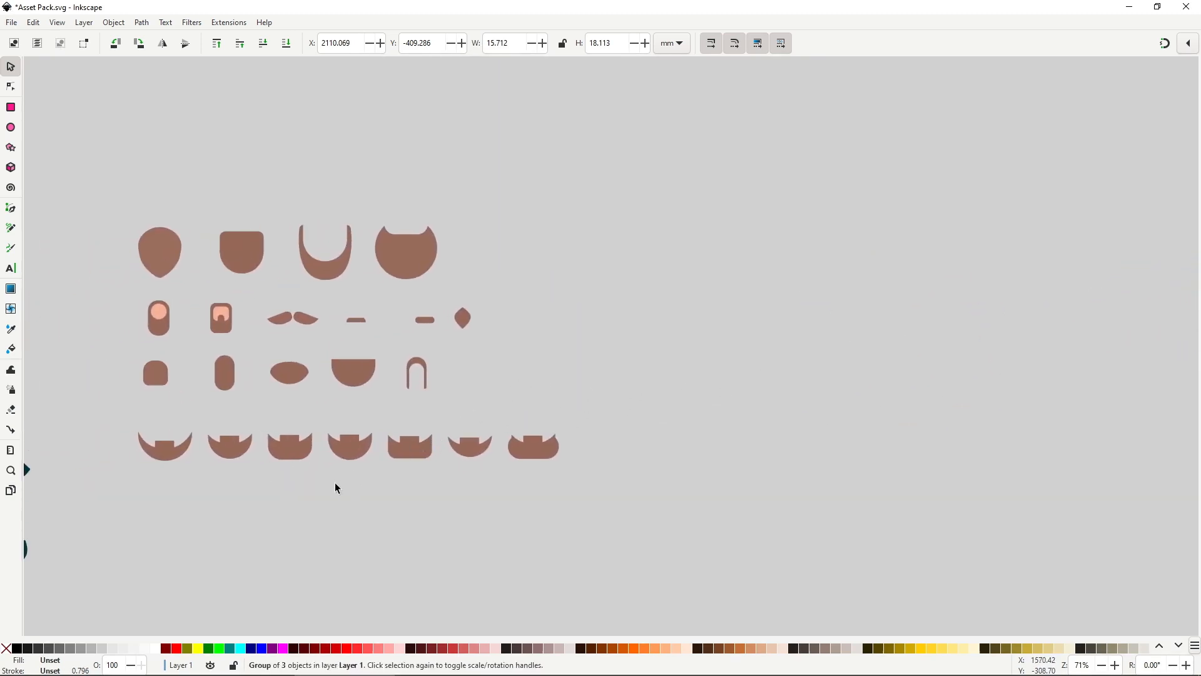
{"action": "left_click", "coordinate": [293, 445]}
{"action": "left_click_drag", "start_coordinate": [1013, 443], "coordinate": [654, 444]}
{"action": "left_click_drag", "start_coordinate": [776, 426], "coordinate": [598, 441]}
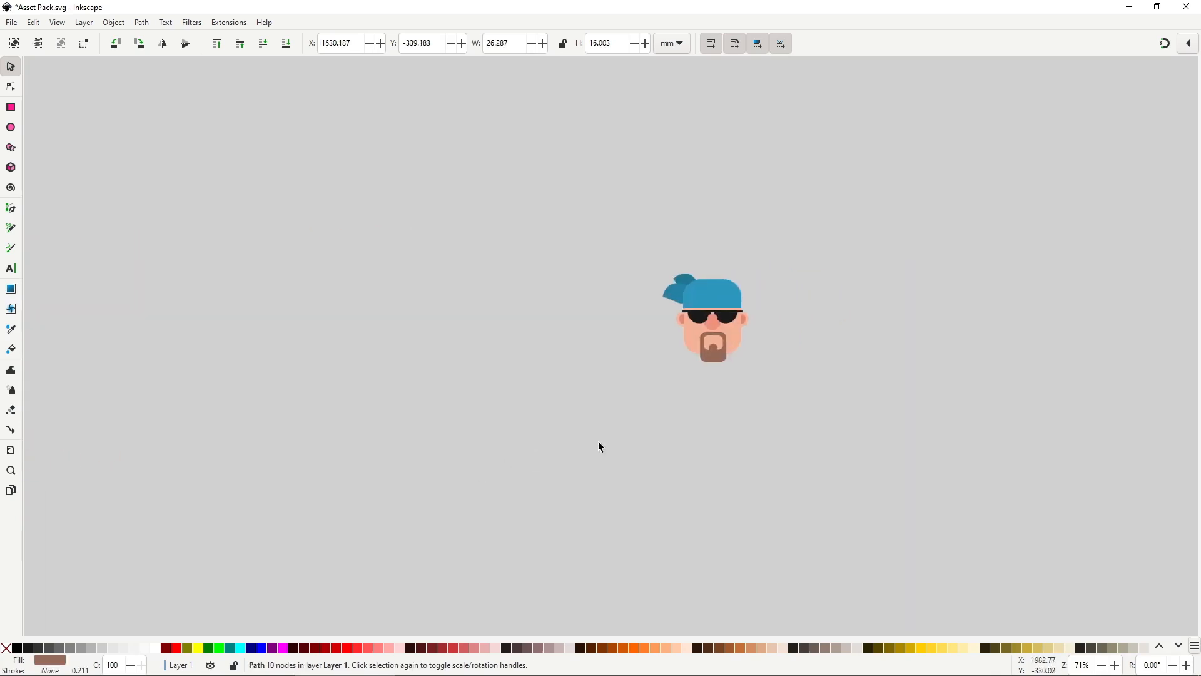
{"action": "scroll", "coordinate": [740, 346], "scroll_direction": "up", "scroll_amount": 3}
{"action": "key", "text": "ctrl+v"}
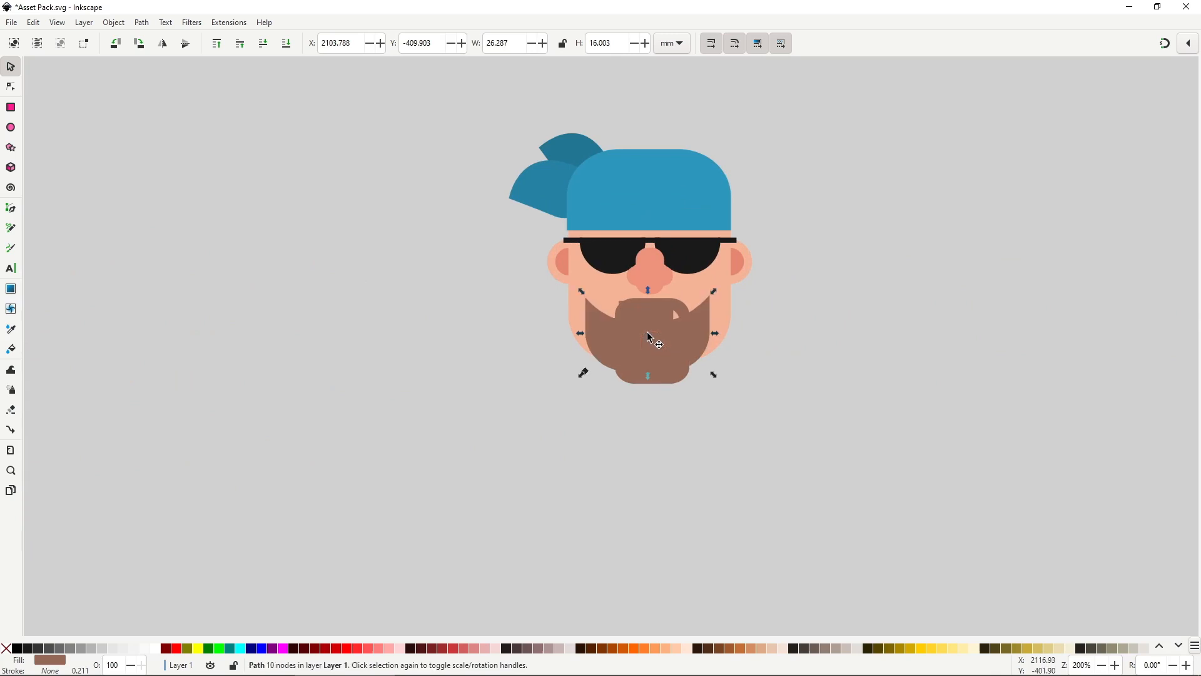
{"action": "mouse_move", "coordinate": [694, 341]}
{"action": "left_mouse_down"}
{"action": "mouse_move", "coordinate": [670, 336]}
{"action": "mouse_move", "coordinate": [722, 391]}
{"action": "mouse_move", "coordinate": [700, 352]}
{"action": "left_mouse_up"}
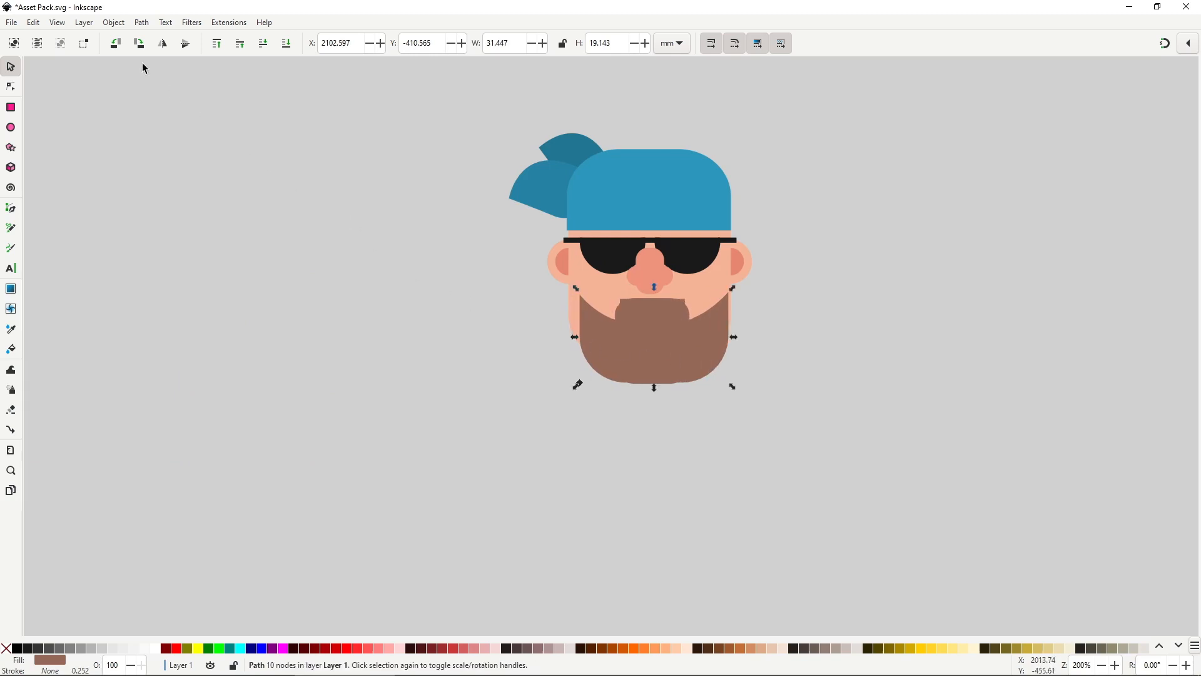
Fill the full beard with the sampled skin colour and darken it to an HSV value of 84 (d79e84)
{"action": "left_click", "coordinate": [114, 22]}
{"action": "left_click", "coordinate": [122, 51]}
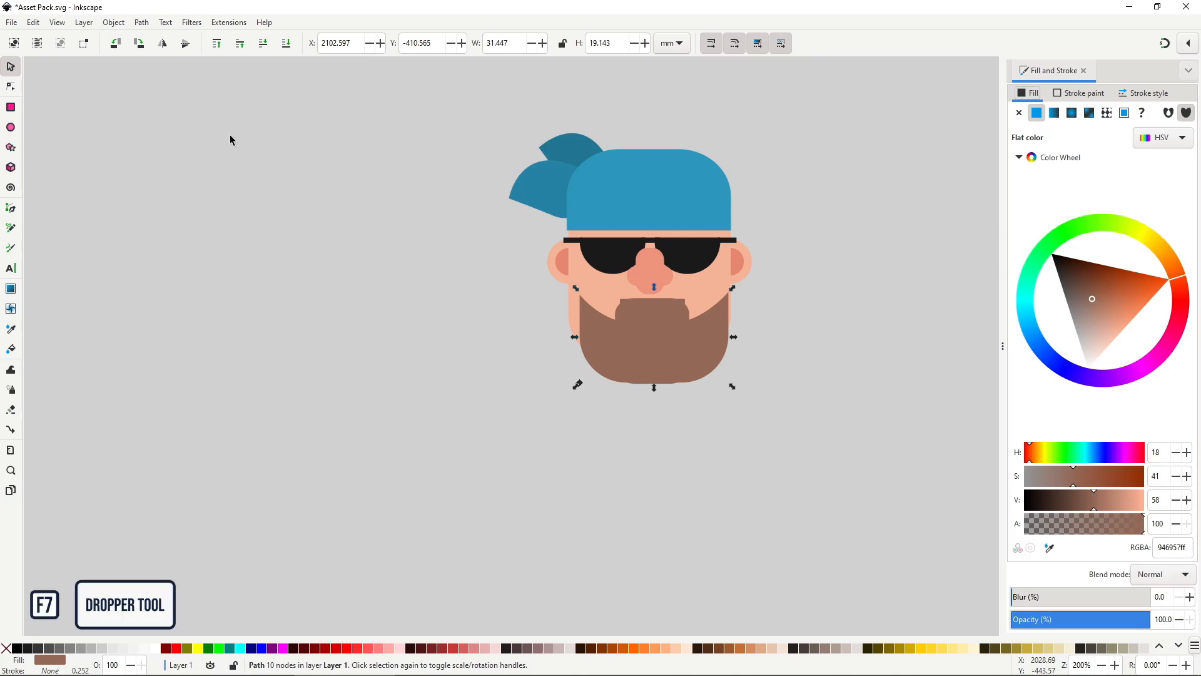
{"action": "key", "text": "F7"}
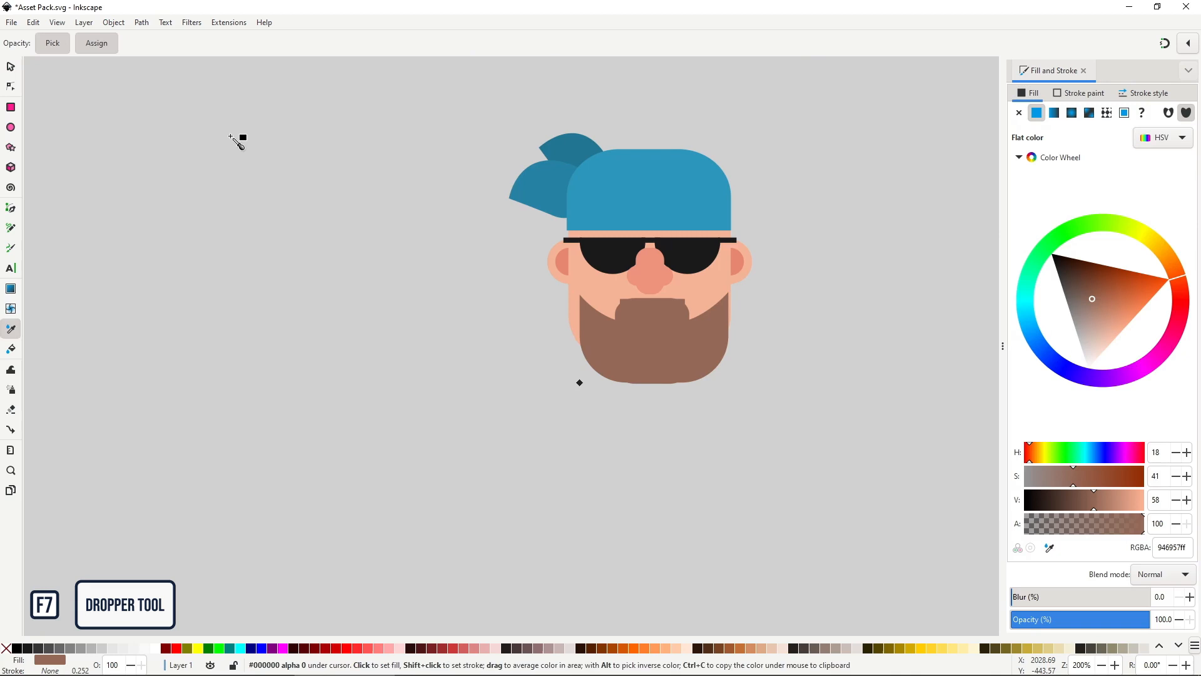
{"action": "left_click", "coordinate": [591, 290]}
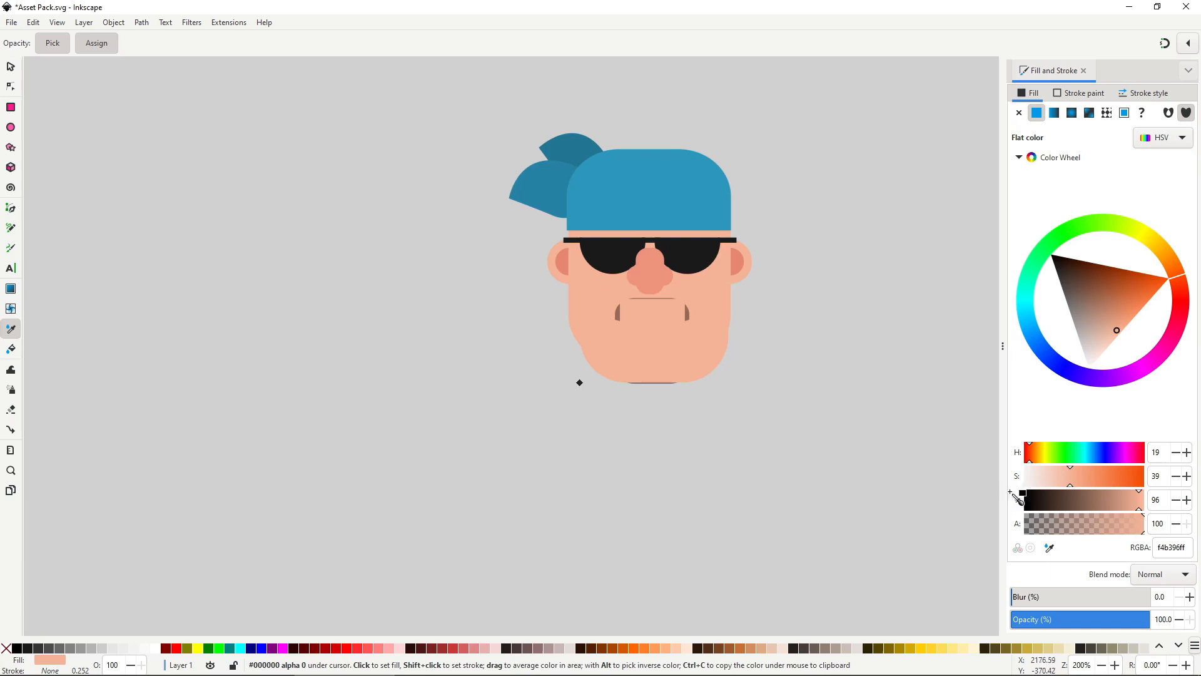
{"action": "left_click", "coordinate": [1132, 505]}
{"action": "left_click_drag", "start_coordinate": [1133, 510], "coordinate": [1124, 509]}
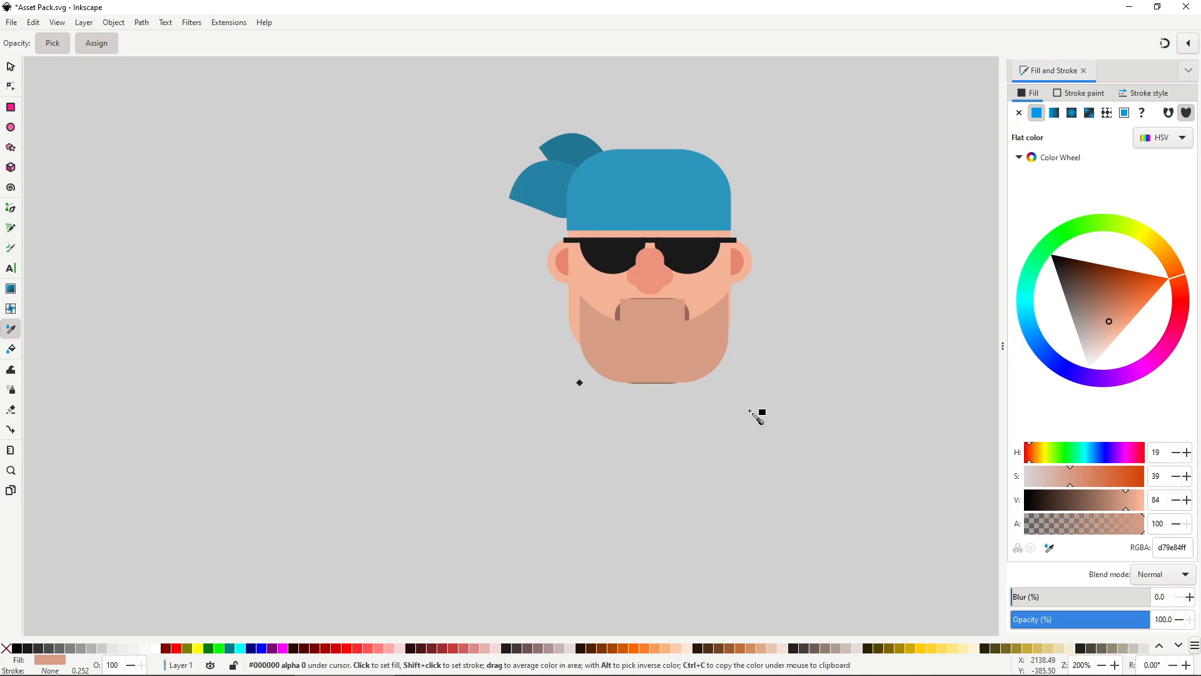
Lower the stubble shape behind the goatee, raise it over the jaw and widen it to about 36.5 mm so it overlaps the head's sides
{"action": "key", "text": "s"}
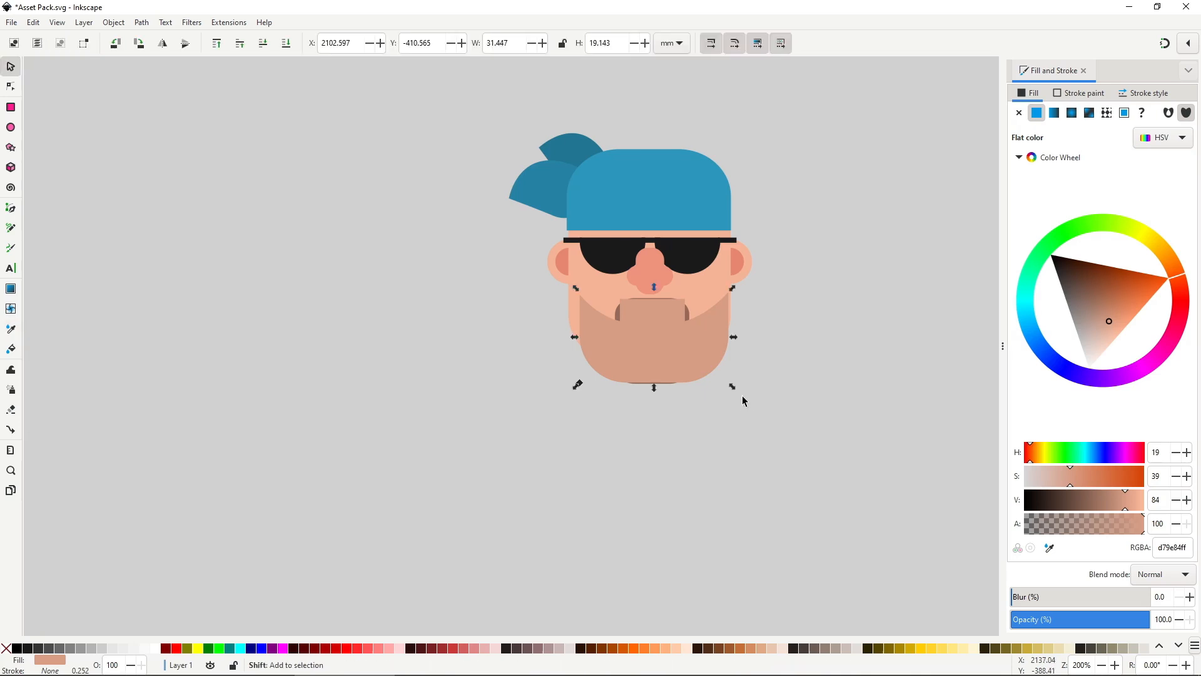
{"action": "key", "text": "Page_Down"}
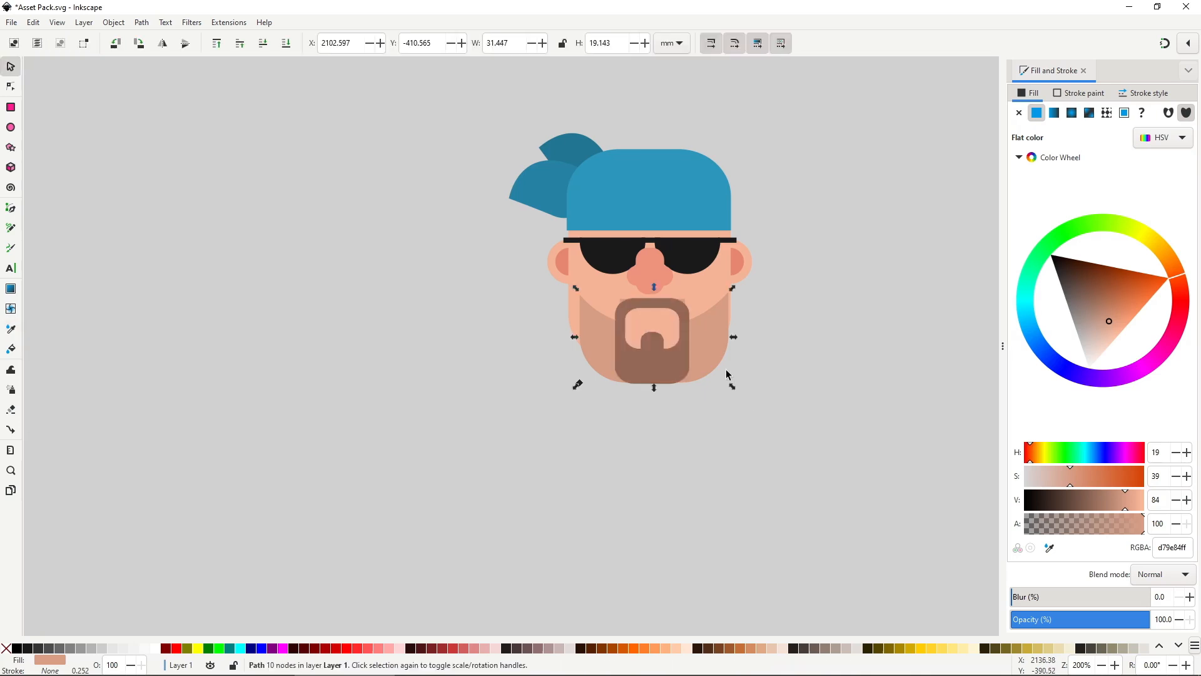
{"action": "mouse_move", "coordinate": [703, 343]}
{"action": "left_mouse_down"}
{"action": "mouse_move", "coordinate": [700, 329]}
{"action": "mouse_move", "coordinate": [742, 324]}
{"action": "mouse_move", "coordinate": [708, 327]}
{"action": "left_mouse_up"}
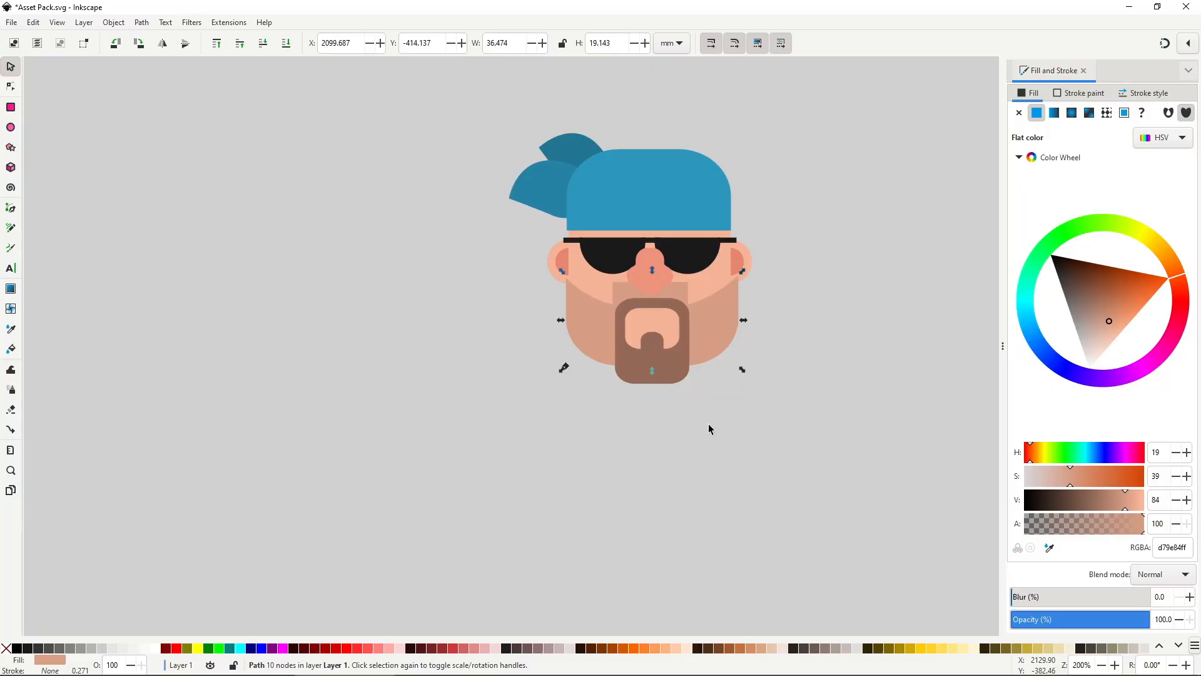
Duplicate the head shape, bring the copy to the front and use it to clip the stubble
{"action": "left_click", "coordinate": [715, 283]}
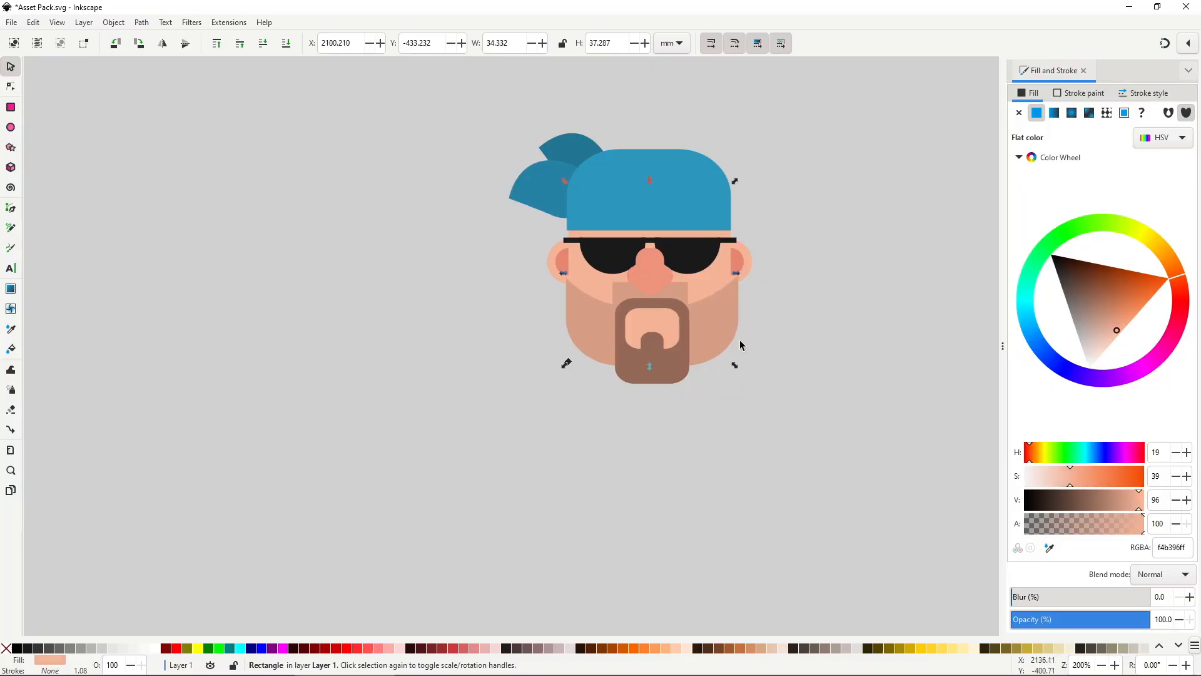
{"action": "key", "text": "Home"}
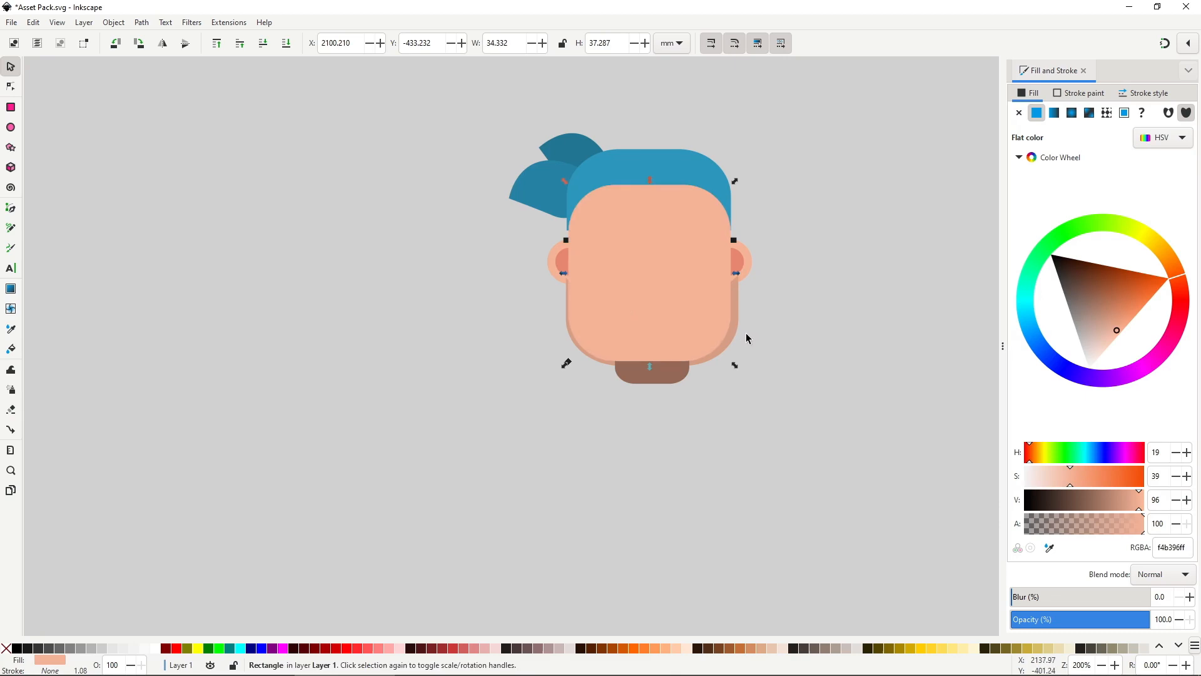
{"action": "left_click", "coordinate": [740, 324], "text": "shift"}
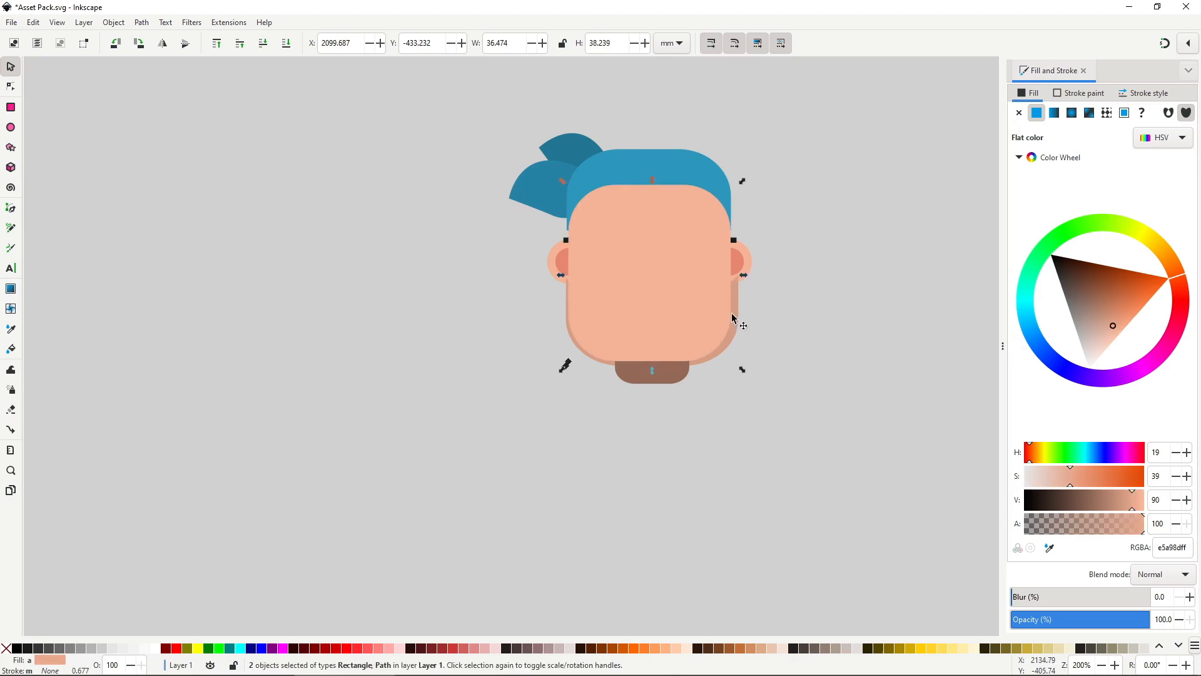
{"action": "right_click", "coordinate": [732, 316]}
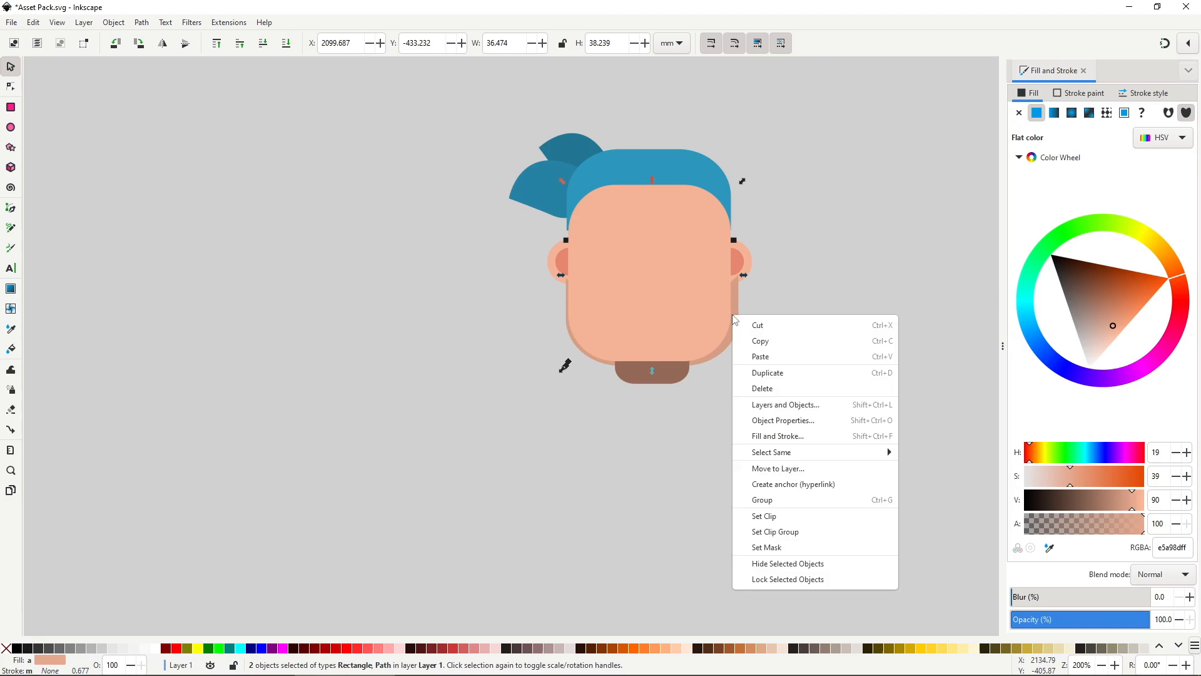
{"action": "left_click", "coordinate": [779, 518]}
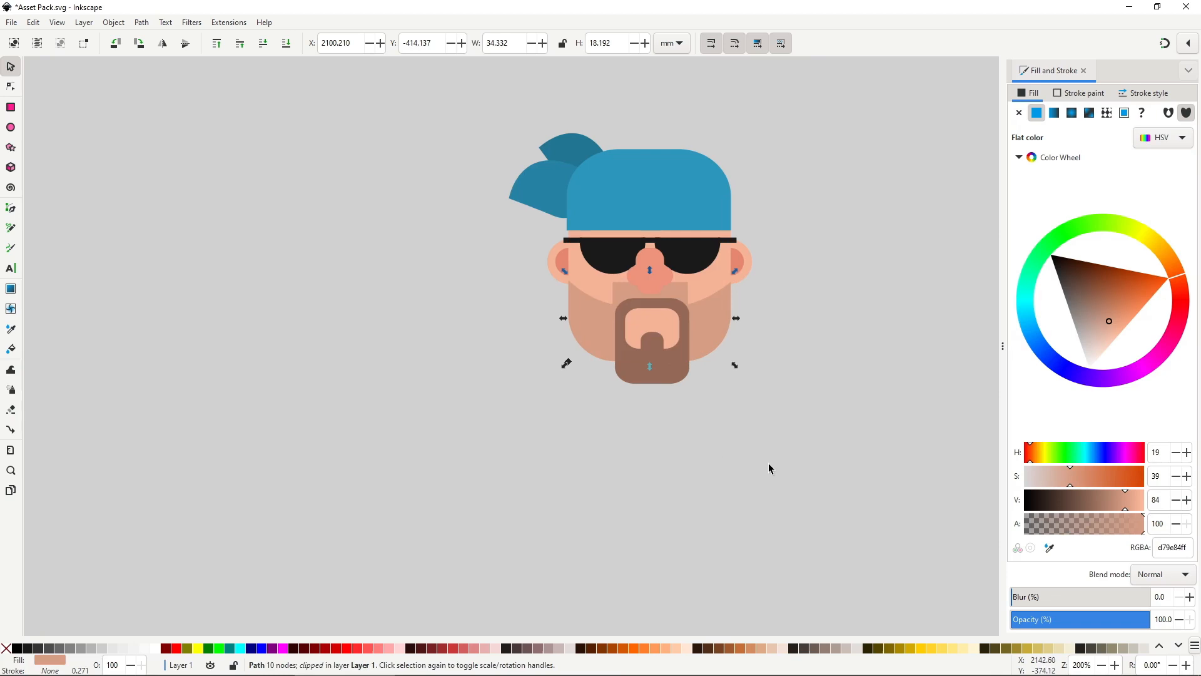
Move the goatee slightly up toward the nose and lower the two raised centre nodes of the stubble behind it
{"action": "left_click", "coordinate": [672, 368]}
{"action": "mouse_move", "coordinate": [664, 369]}
{"action": "left_mouse_down"}
{"action": "mouse_move", "coordinate": [663, 354]}
{"action": "mouse_move", "coordinate": [664, 368]}
{"action": "left_mouse_up"}
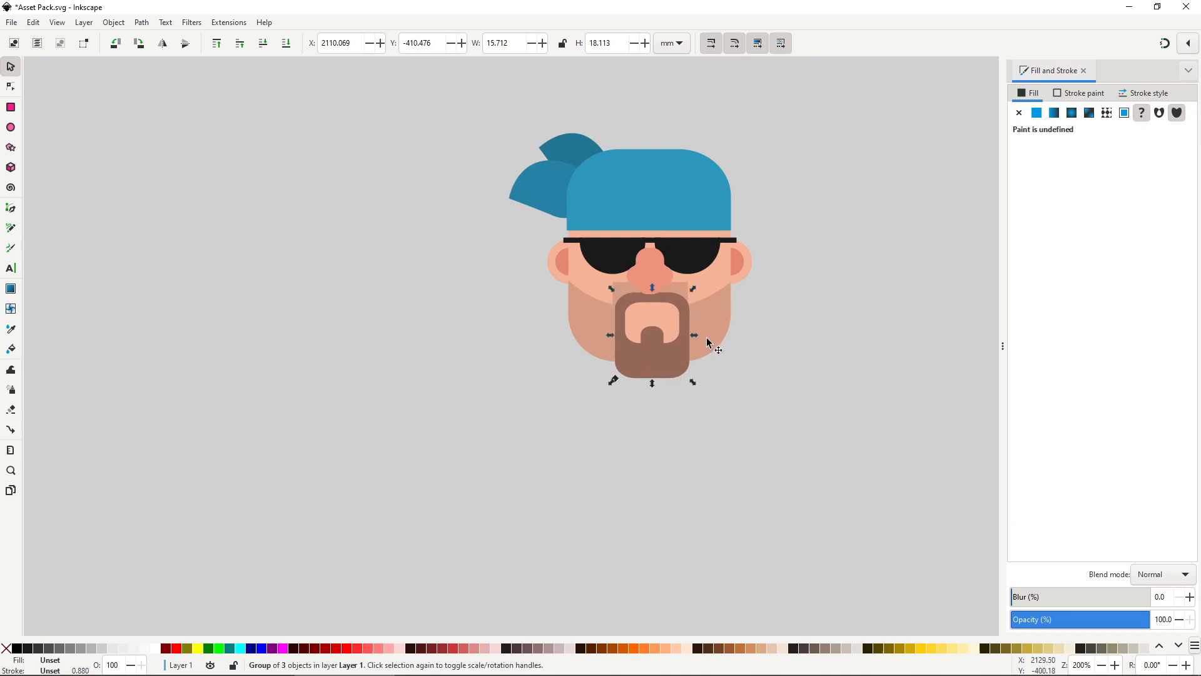
{"action": "left_click", "coordinate": [707, 345]}
{"action": "key", "text": "n"}
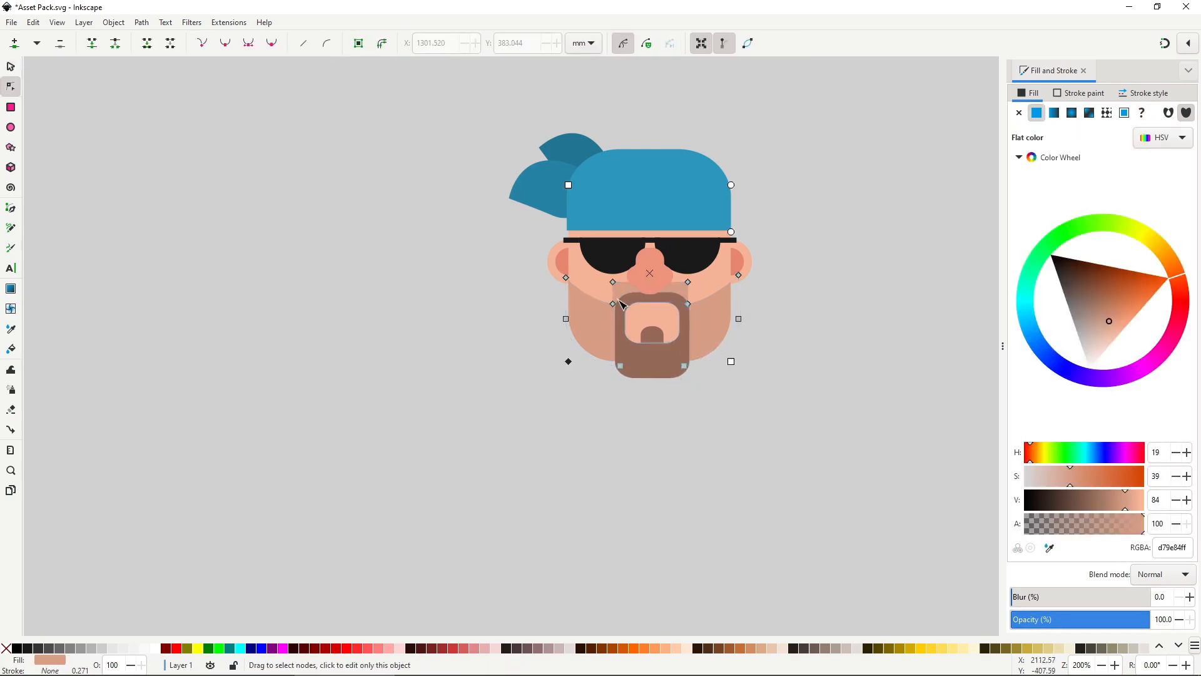
{"action": "left_click_drag", "start_coordinate": [604, 254], "coordinate": [689, 301]}
{"action": "key", "text": "s"}
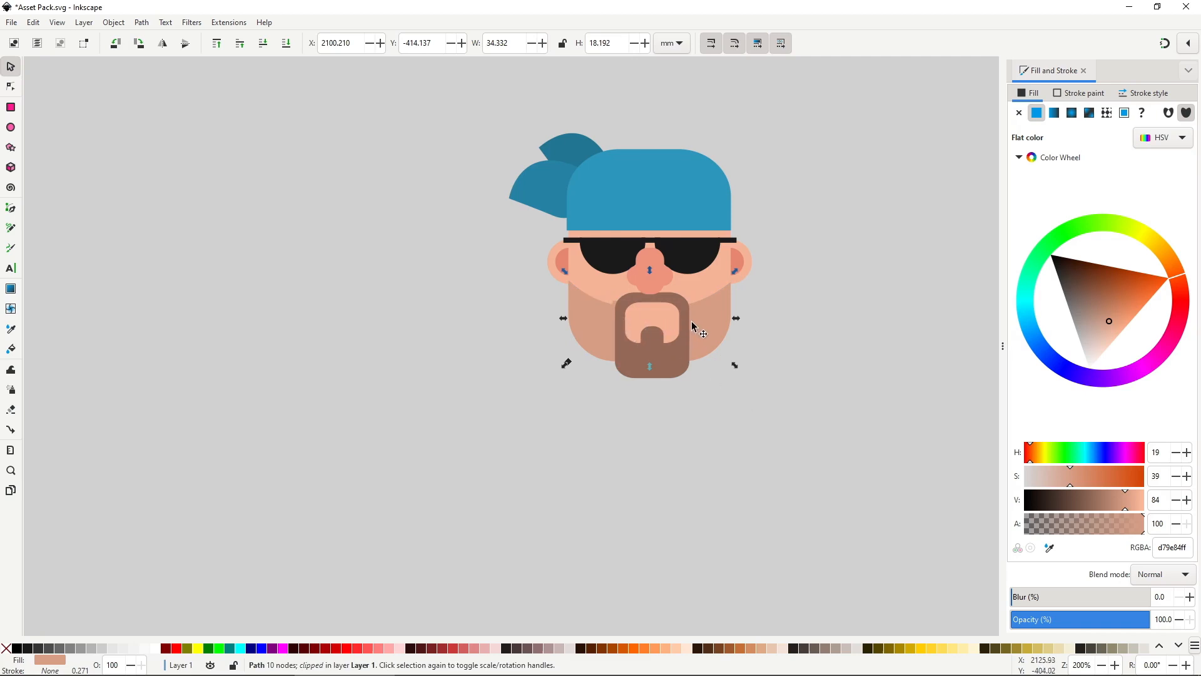
Nudge the goatee sideways so it sits centred under the nose
{"action": "scroll", "coordinate": [669, 313], "scroll_direction": "up", "scroll_amount": 3}
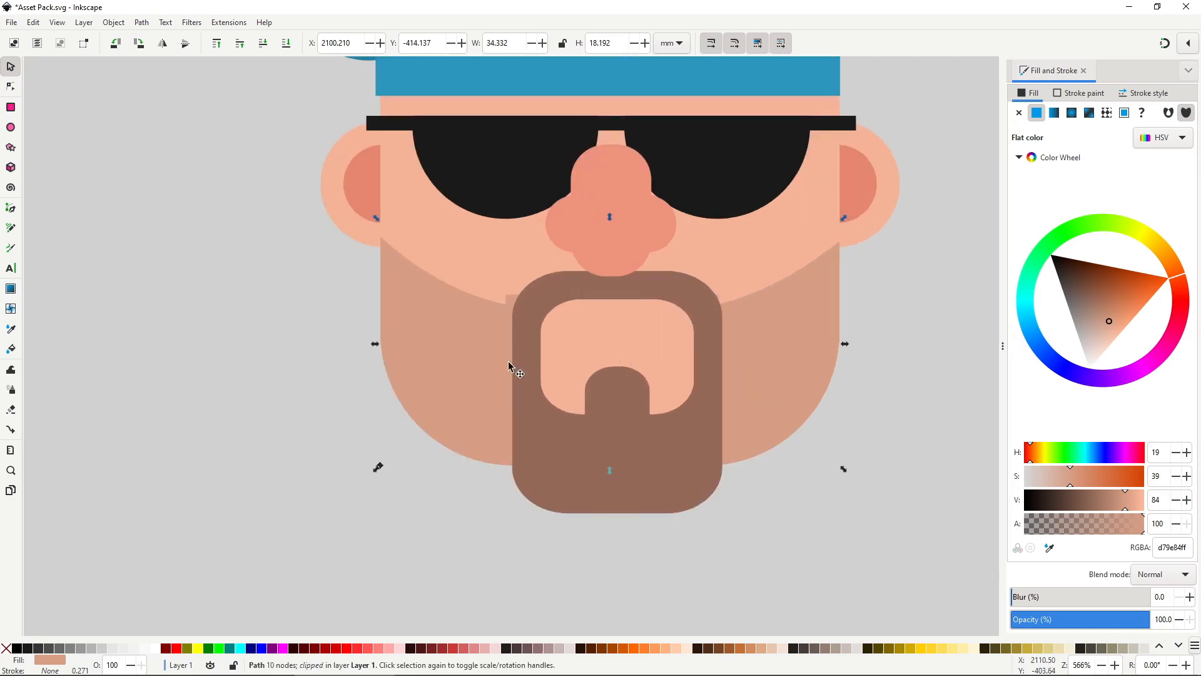
{"action": "left_click", "coordinate": [623, 384]}
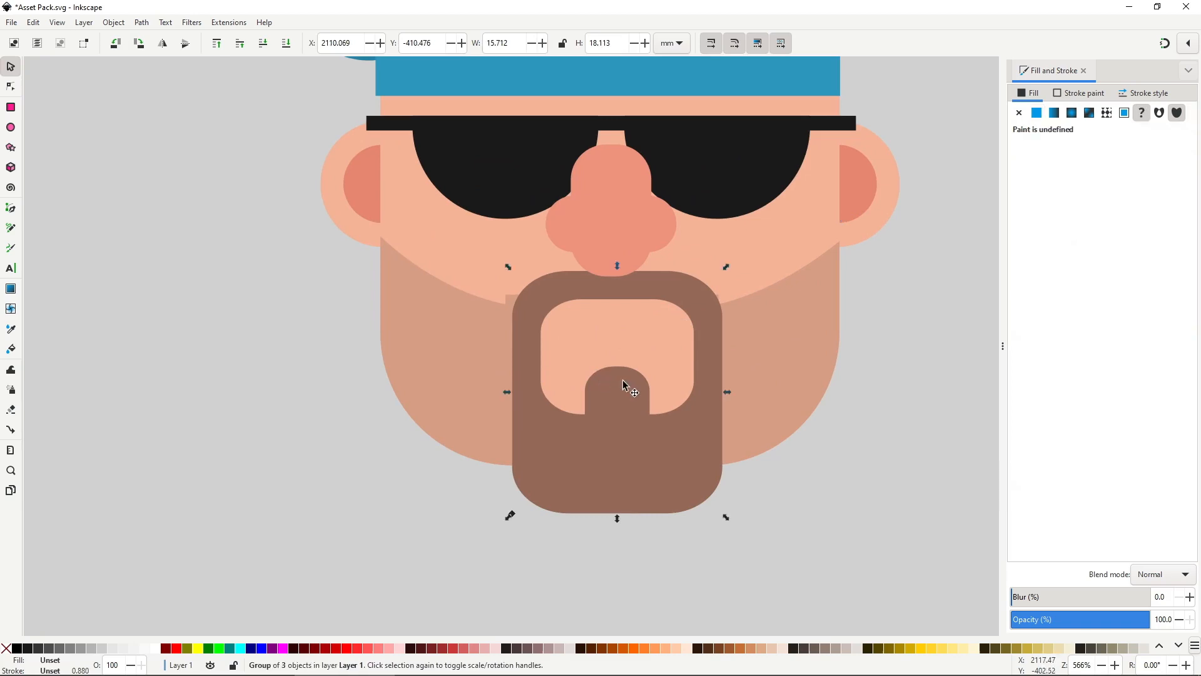
{"action": "mouse_move", "coordinate": [670, 404]}
{"action": "left_mouse_down"}
{"action": "mouse_move", "coordinate": [656, 400]}
{"action": "mouse_move", "coordinate": [668, 407]}
{"action": "left_mouse_up"}
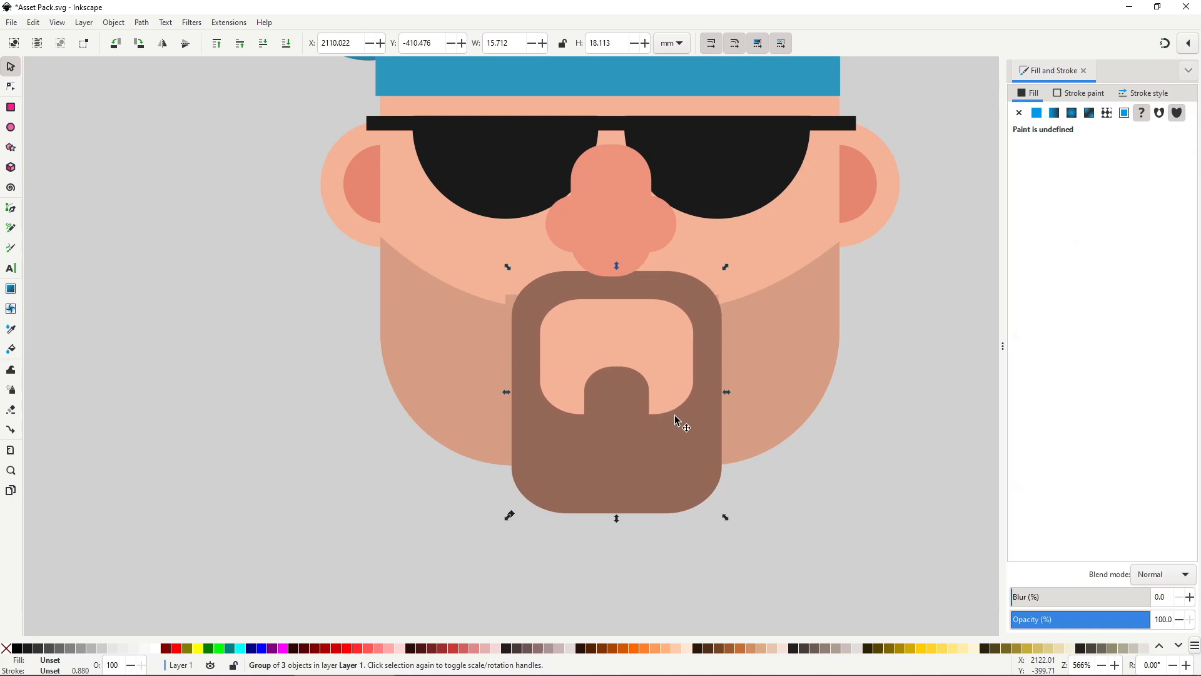
{"action": "left_click_drag", "start_coordinate": [642, 447], "coordinate": [640, 449]}
Delete the two upper notch nodes of the stubble shape behind the goatee
{"action": "double_click", "coordinate": [741, 382]}
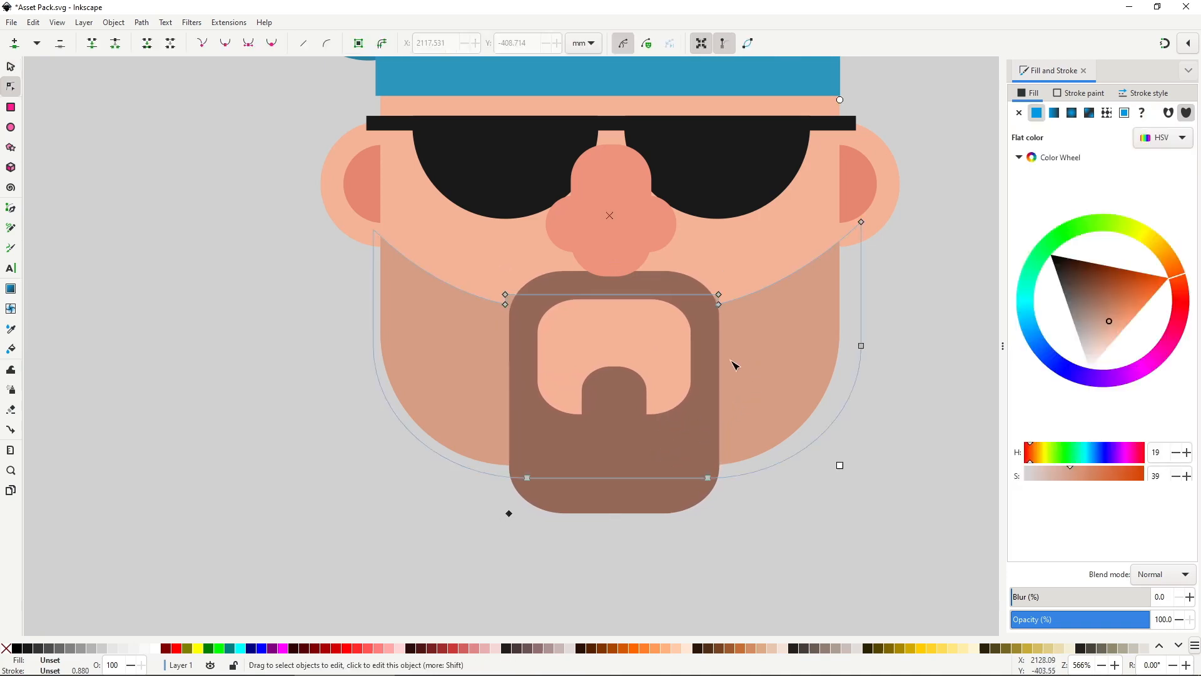
{"action": "left_click_drag", "start_coordinate": [476, 261], "coordinate": [735, 306]}
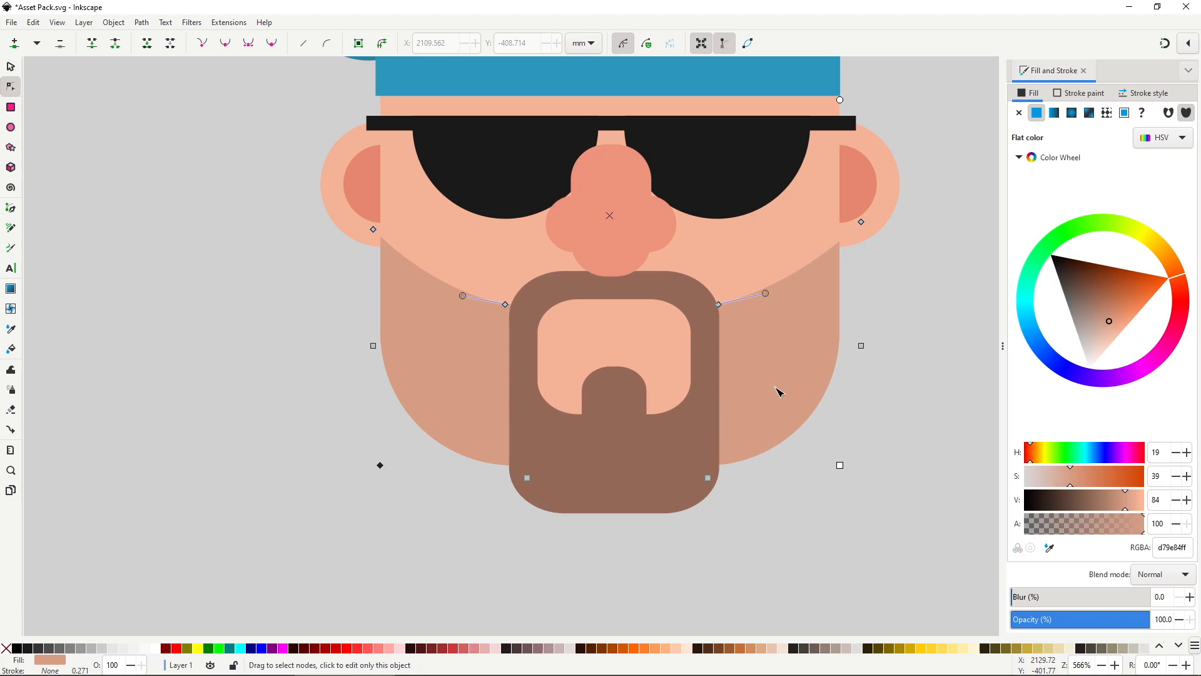
{"action": "key", "text": "s"}
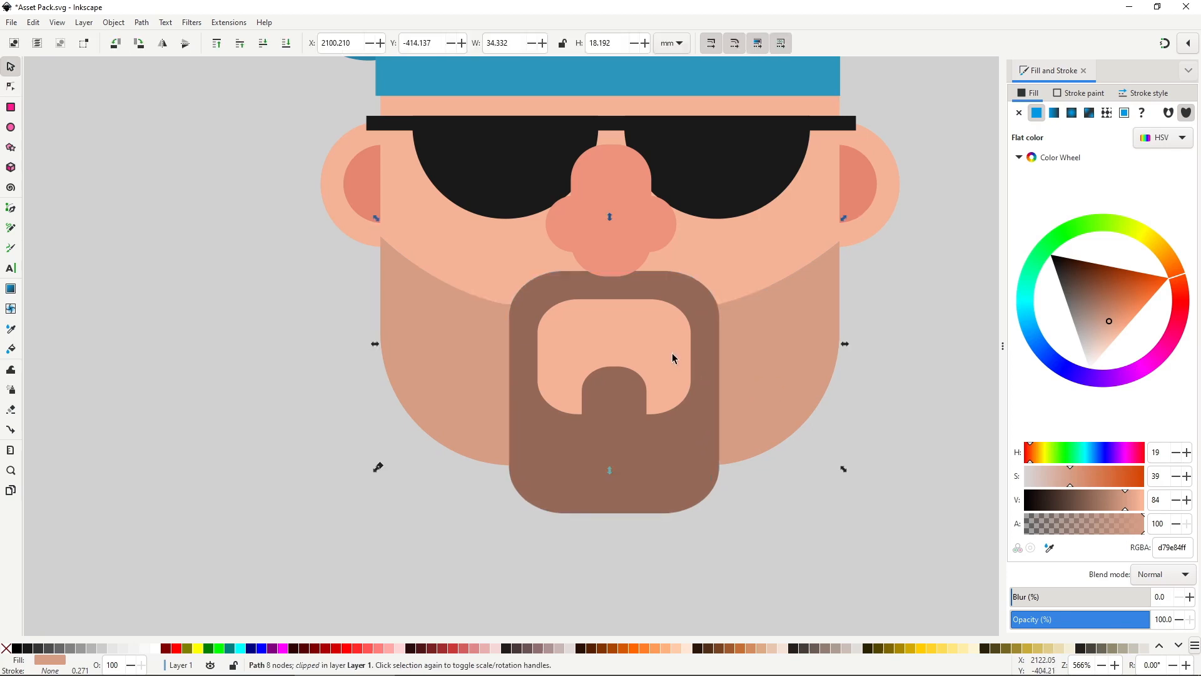
Recolour the mouth opening inside the goatee with the sampled stubble colour d79e84
{"action": "double_click", "coordinate": [671, 354]}
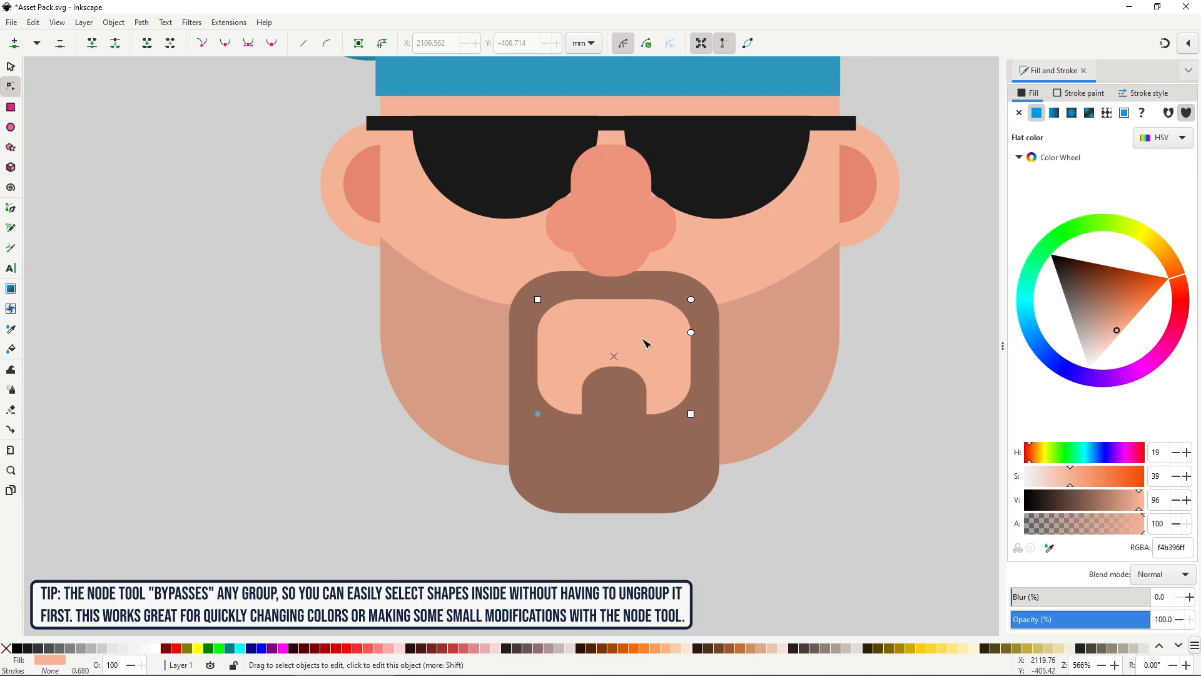
{"action": "key", "text": "d"}
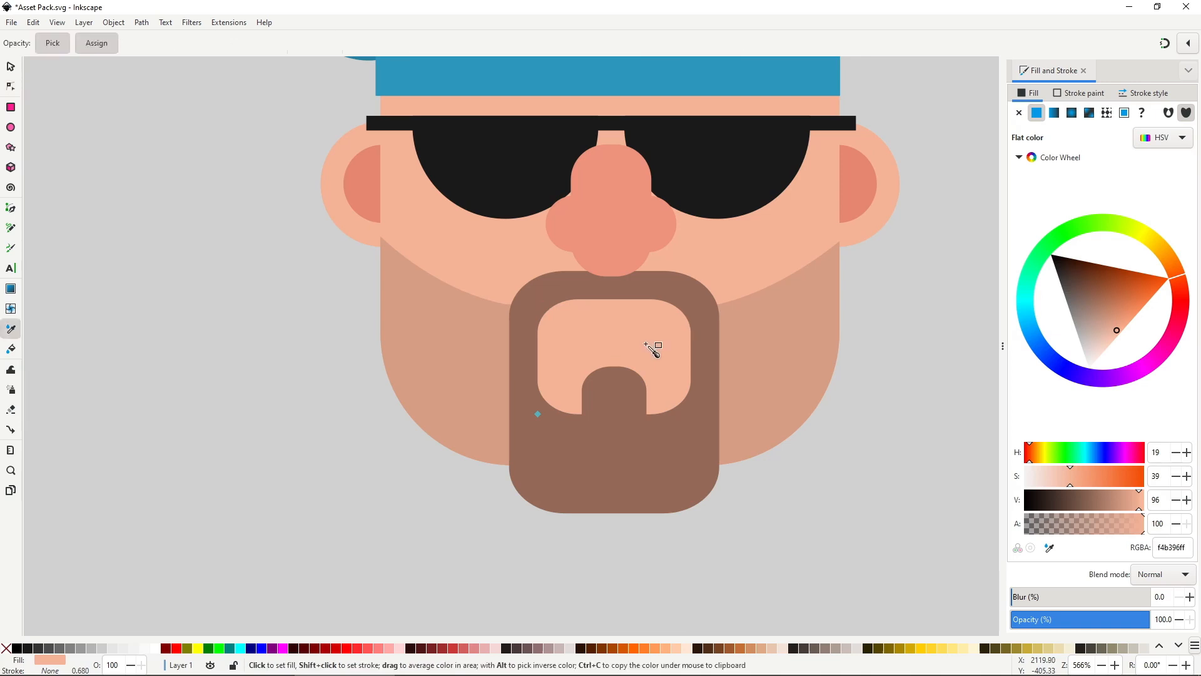
{"action": "left_click", "coordinate": [757, 354]}
{"action": "key", "text": "s"}
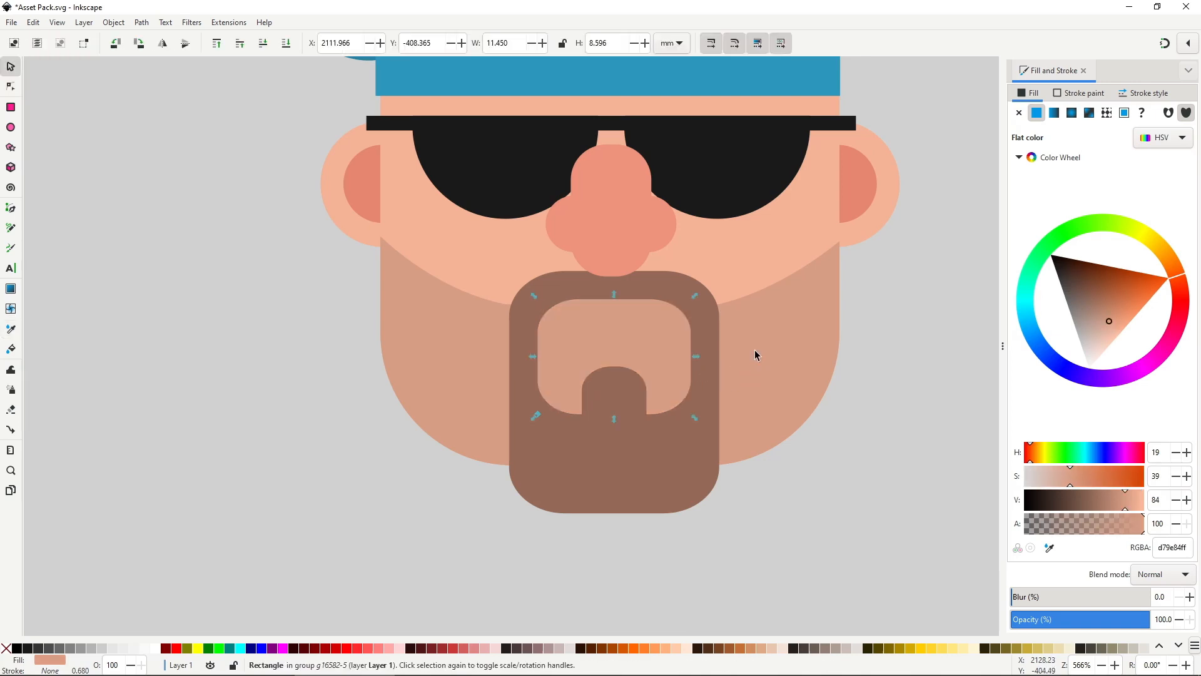
{"action": "scroll", "coordinate": [755, 352], "scroll_direction": "down", "scroll_amount": 2}
{"action": "left_click", "coordinate": [809, 444]}
Copy the straight-line mouth shape from the asset pack's column of lips and thin mouths
{"action": "scroll", "coordinate": [808, 445], "scroll_direction": "down", "scroll_amount": 2}
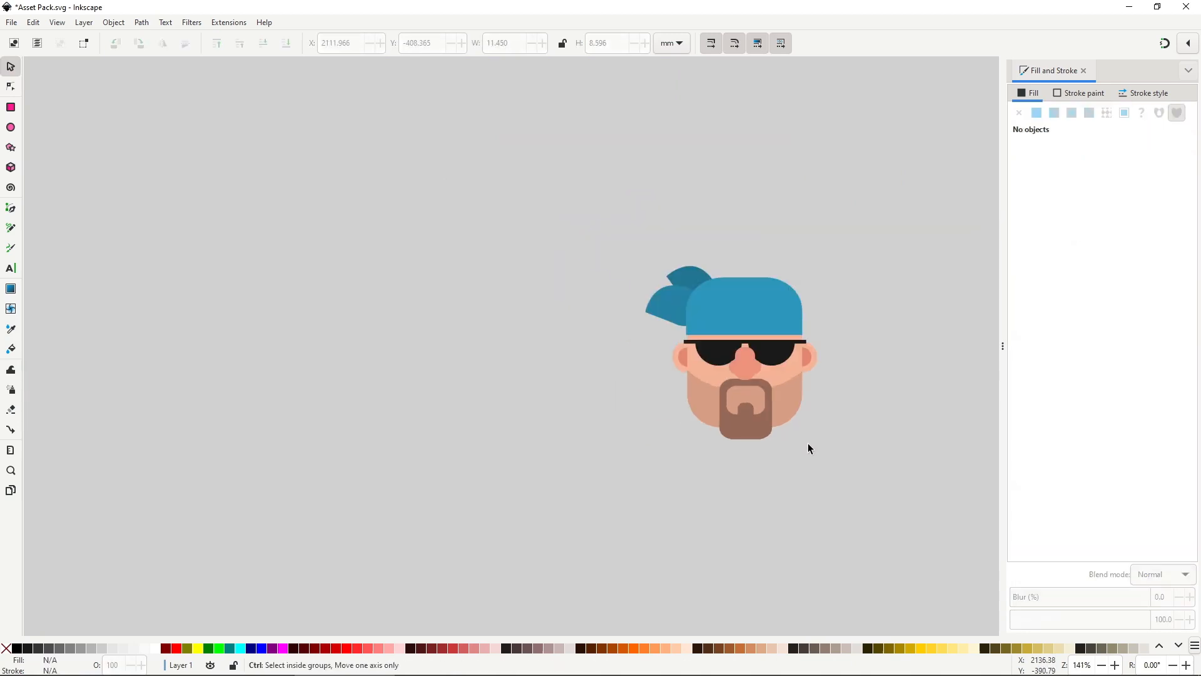
{"action": "scroll", "coordinate": [840, 446], "scroll_direction": "down", "scroll_amount": 3}
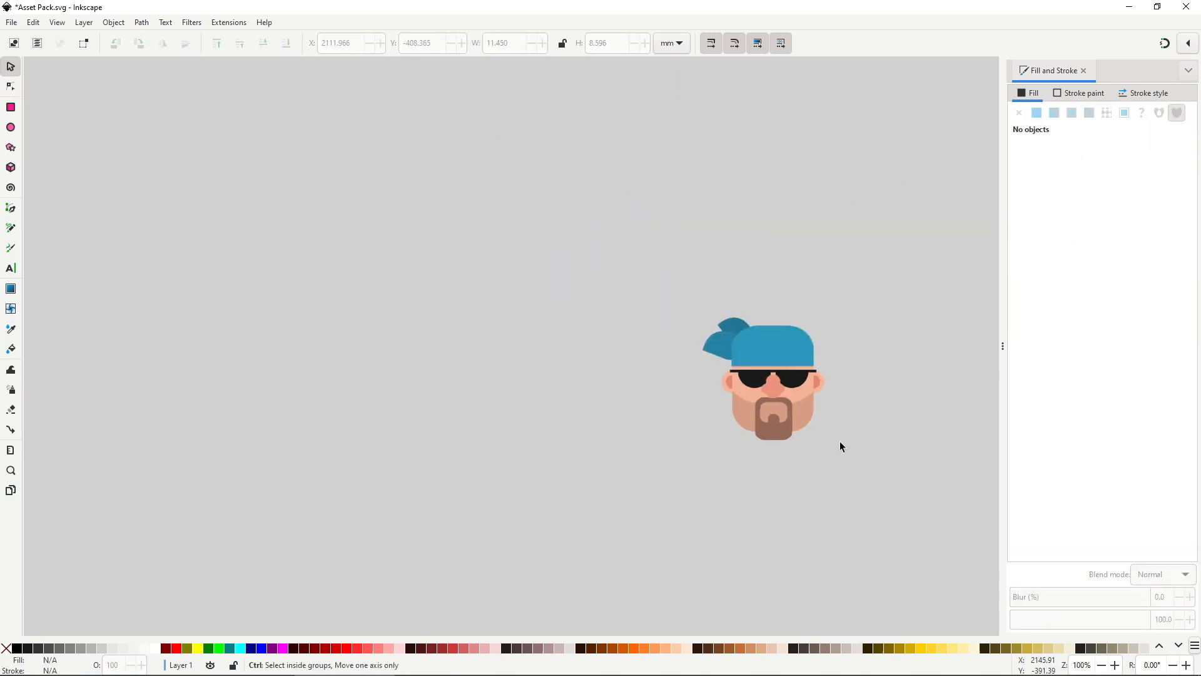
{"action": "scroll", "coordinate": [266, 479], "scroll_direction": "left", "scroll_amount": 5}
{"action": "scroll", "coordinate": [266, 479], "scroll_direction": "left", "scroll_amount": 10}
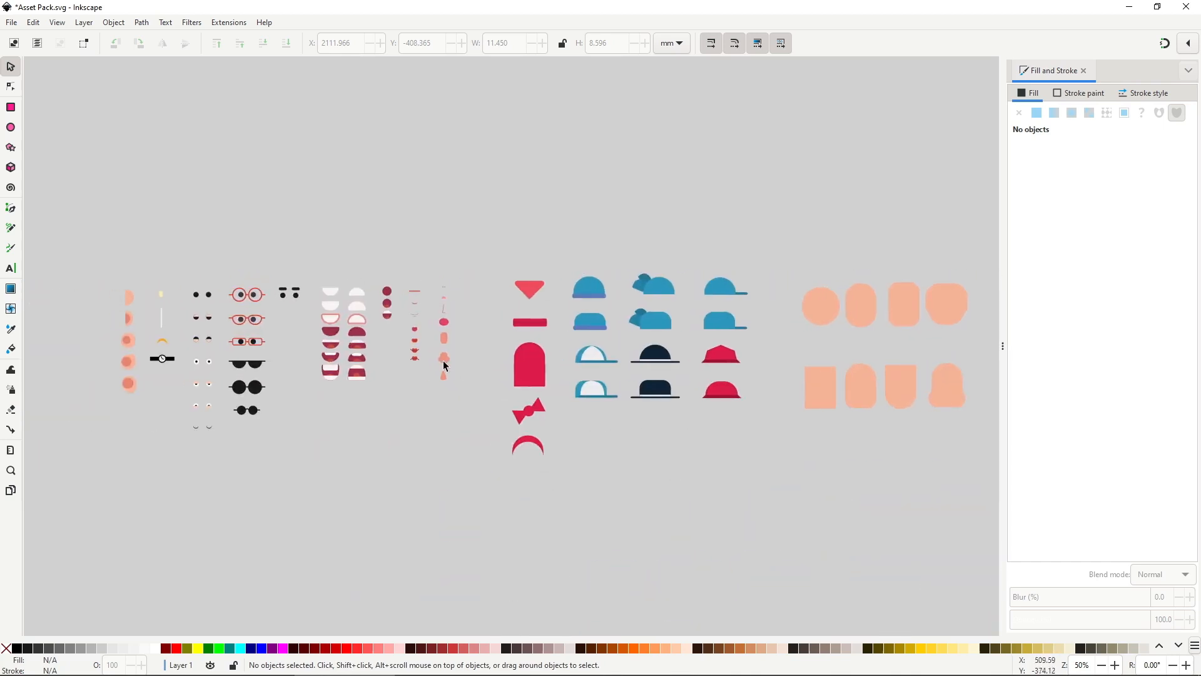
{"action": "scroll", "coordinate": [424, 282], "scroll_direction": "up", "scroll_amount": 3}
{"action": "left_click", "coordinate": [395, 309]}
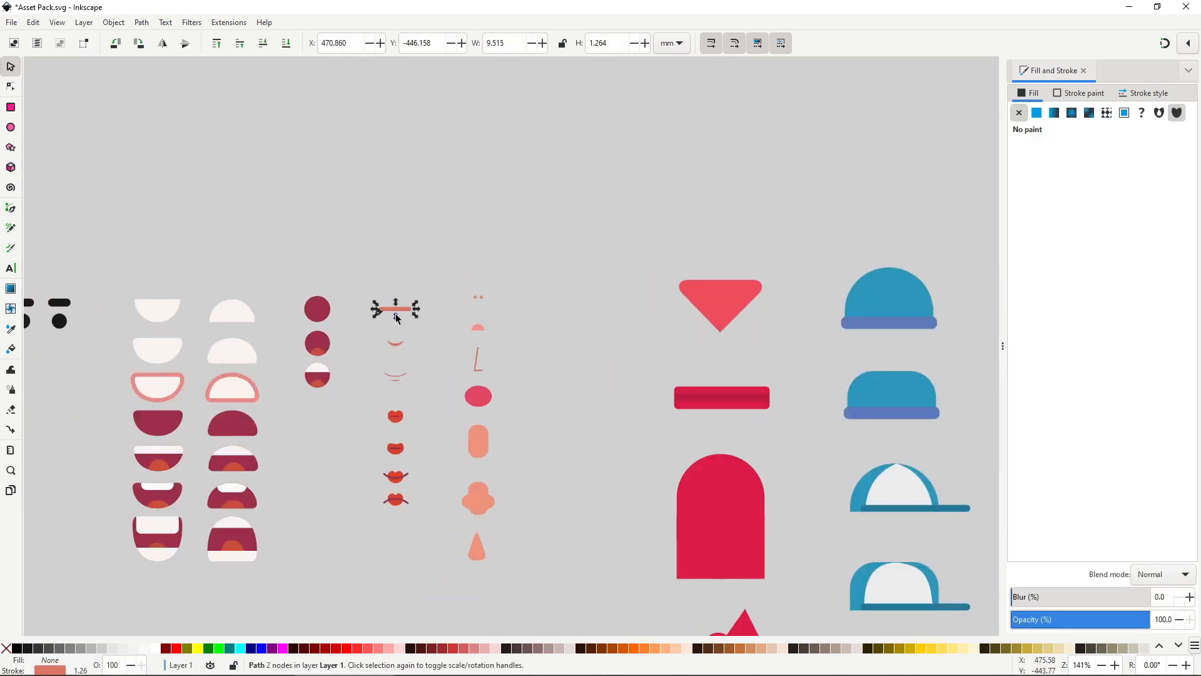
Paste the straight mouth line onto the character and position it inside the goatee opening under the nose
{"action": "scroll", "coordinate": [652, 375], "scroll_direction": "down", "scroll_amount": 3}
{"action": "scroll", "coordinate": [812, 403], "scroll_direction": "right", "scroll_amount": 8}
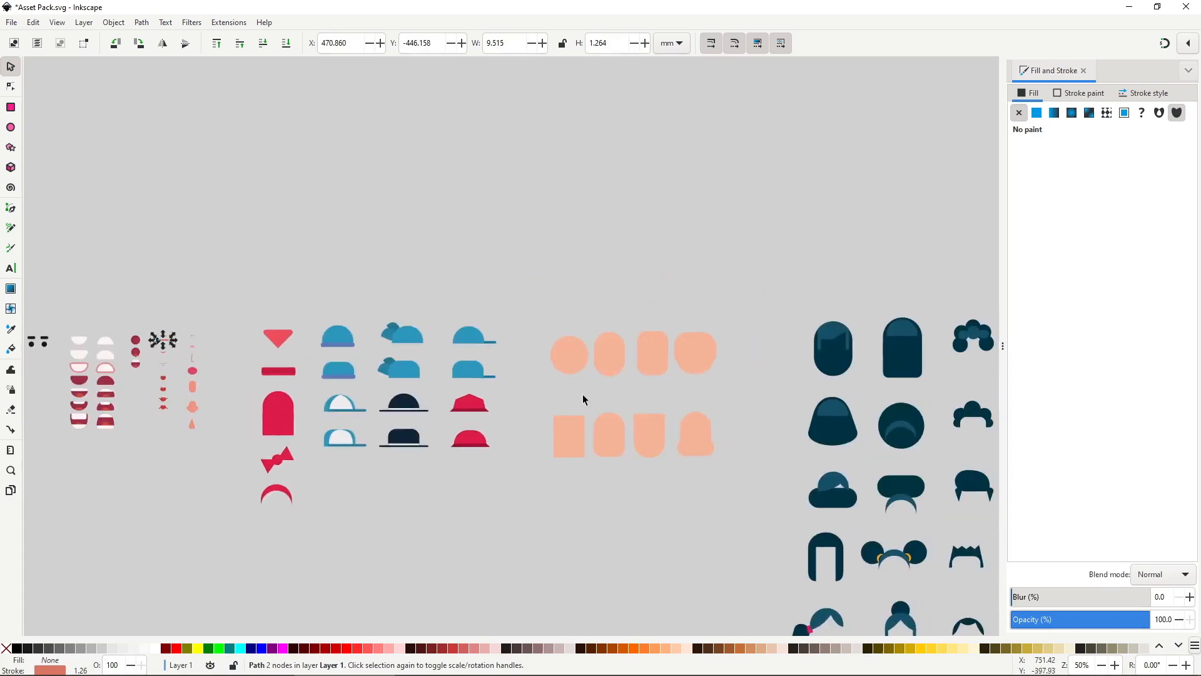
{"action": "scroll", "coordinate": [369, 413], "scroll_direction": "right", "scroll_amount": 12}
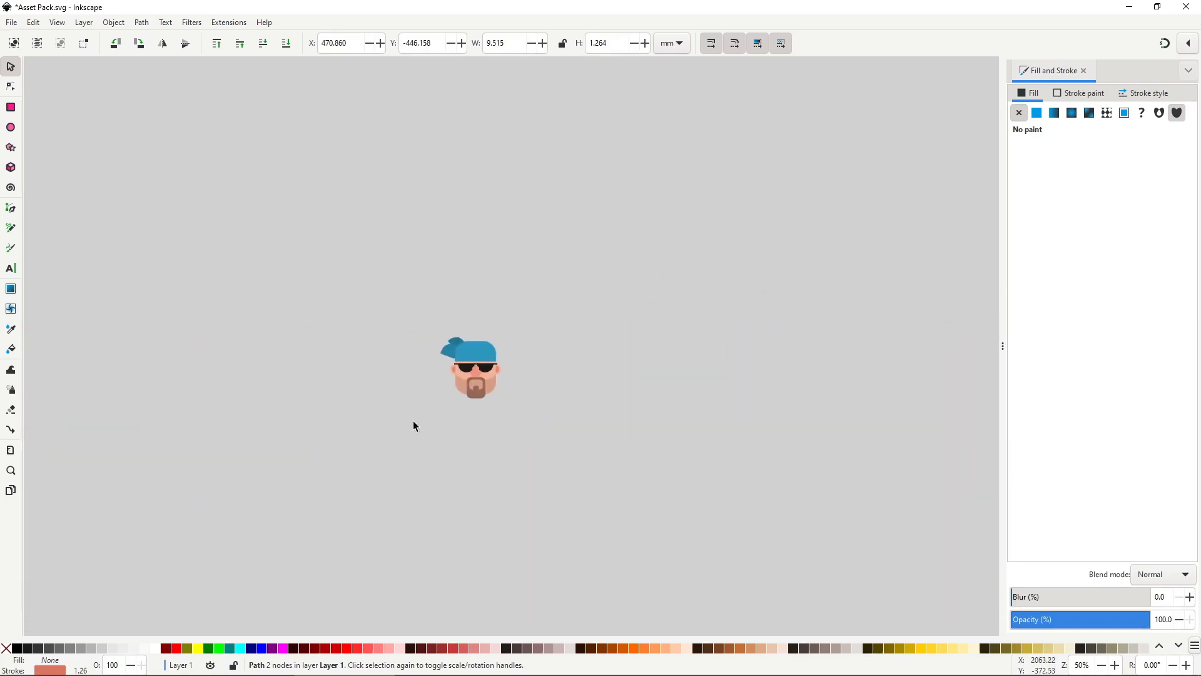
{"action": "scroll", "coordinate": [416, 424], "scroll_direction": "up", "scroll_amount": 2}
{"action": "scroll", "coordinate": [470, 387], "scroll_direction": "up", "scroll_amount": 3}
{"action": "left_click", "coordinate": [456, 359]}
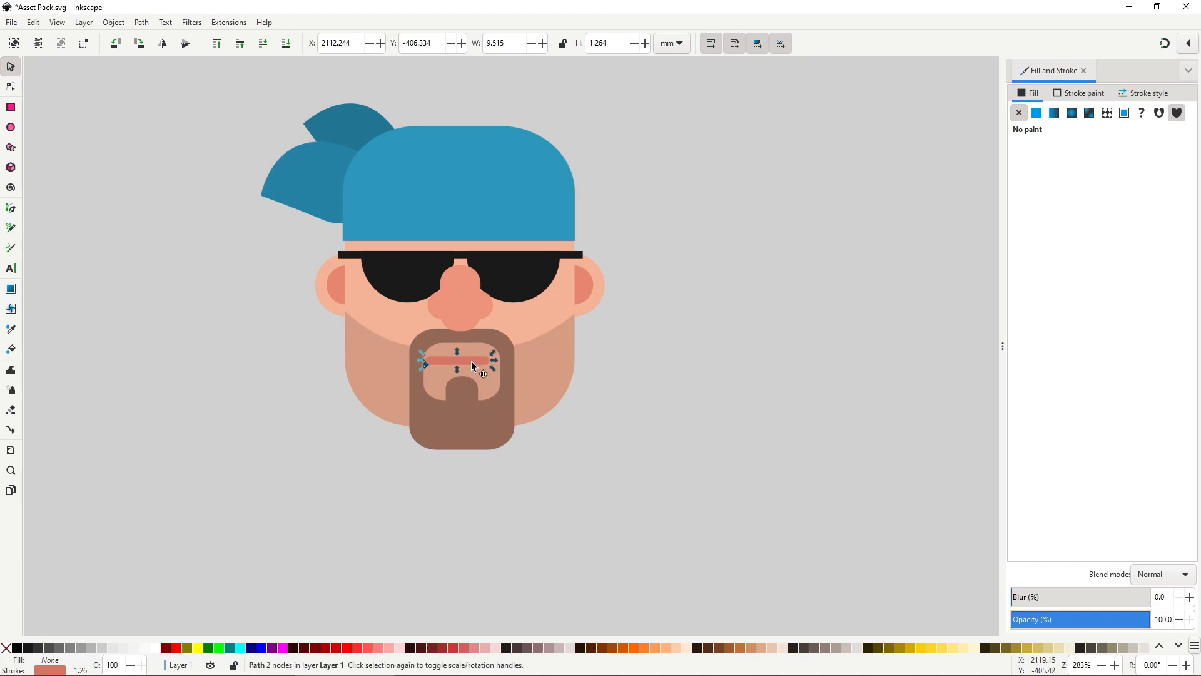
{"action": "left_click_drag", "start_coordinate": [471, 362], "coordinate": [480, 354]}
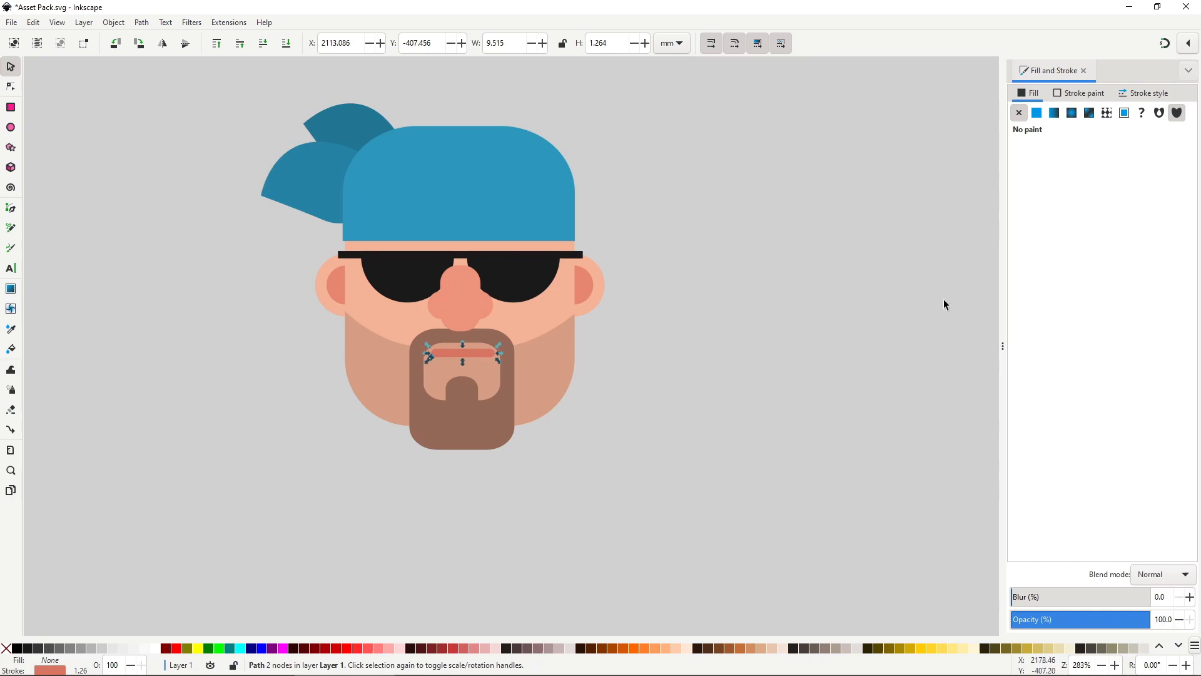
Set the mouth line's stroke width to 3 px
{"action": "left_click", "coordinate": [1143, 92]}
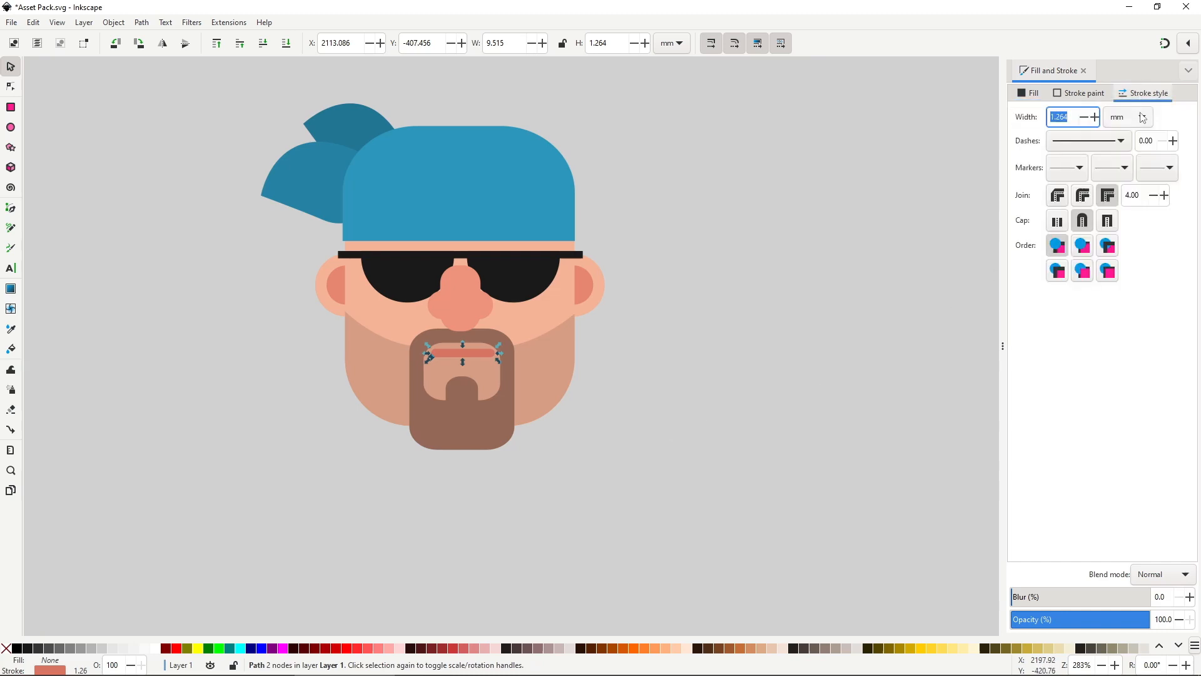
{"action": "left_click", "coordinate": [1142, 116]}
{"action": "left_click", "coordinate": [1137, 136]}
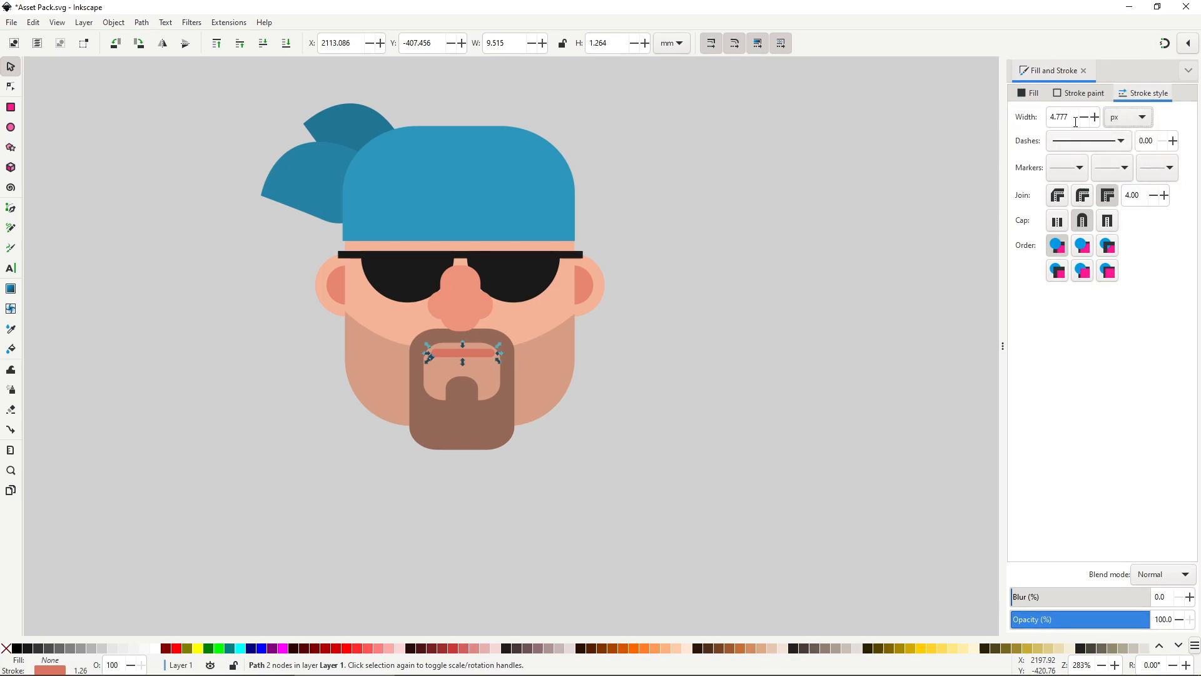
{"action": "left_click_drag", "start_coordinate": [1074, 118], "coordinate": [1041, 118]}
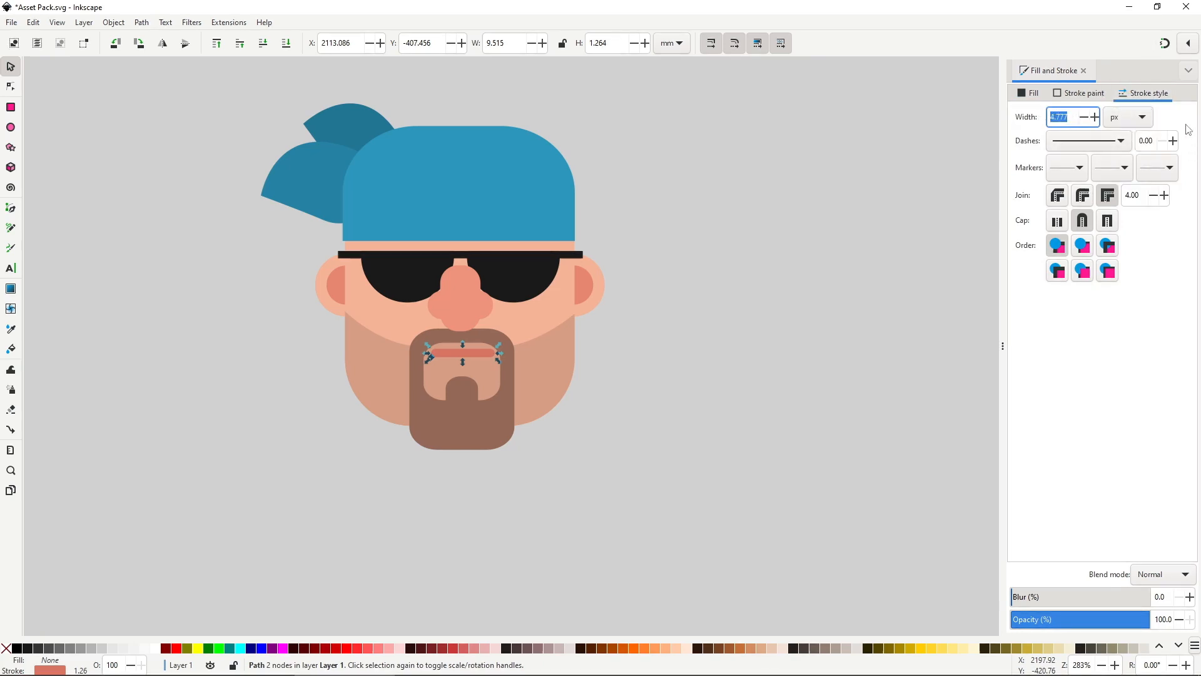
{"action": "type", "text": "3"}
{"action": "key", "text": "Return"}
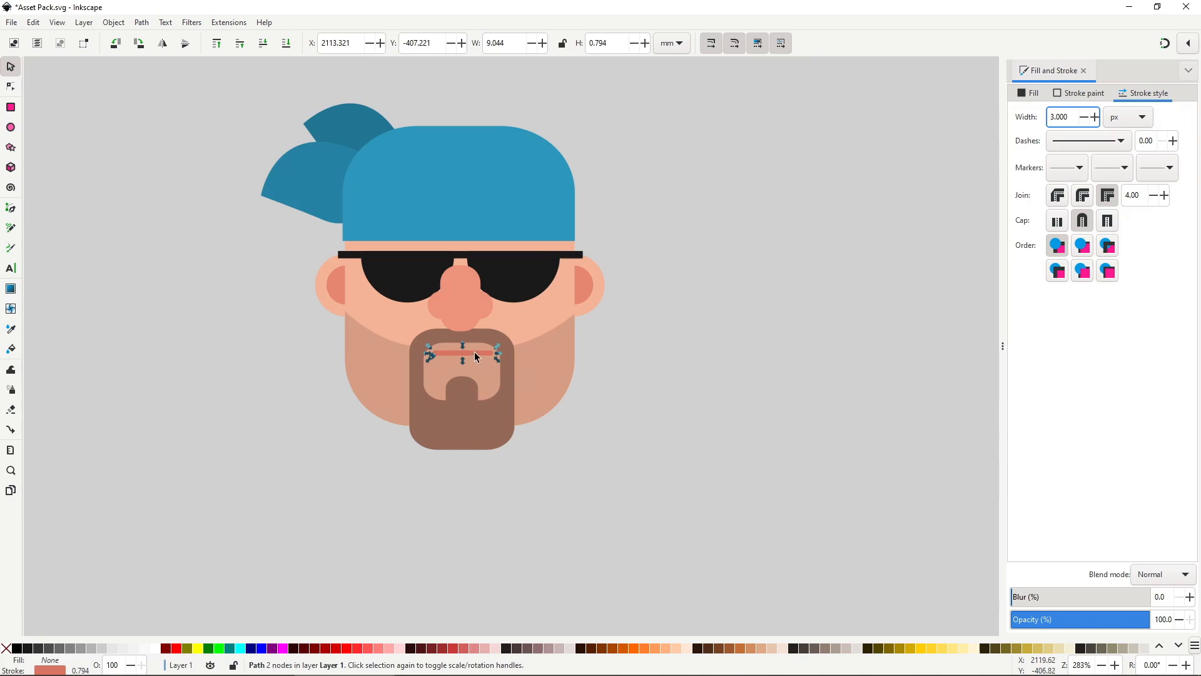
Fine-tune the mouth line's height so it sits just below the upper edge of the goatee opening
{"action": "scroll", "coordinate": [475, 348], "scroll_direction": "up", "scroll_amount": 2}
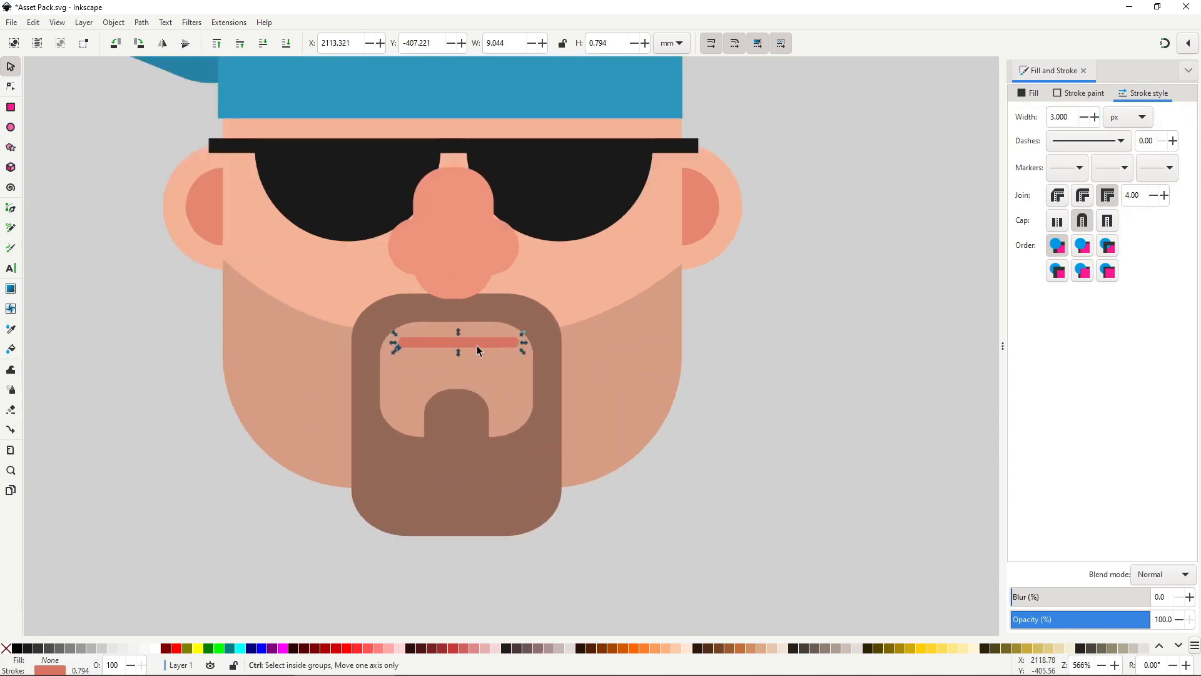
{"action": "left_click_drag", "start_coordinate": [479, 340], "coordinate": [479, 332]}
{"action": "scroll", "coordinate": [479, 333], "scroll_direction": "down", "scroll_amount": 4}
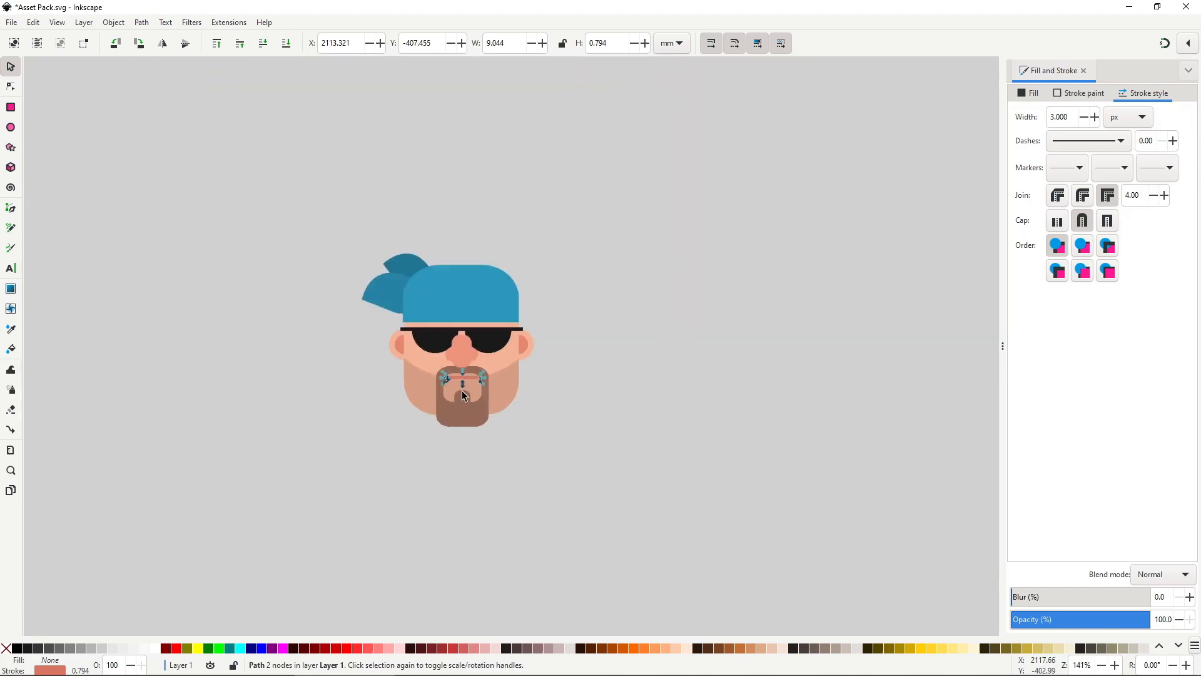
{"action": "left_click", "coordinate": [524, 426]}
{"action": "scroll", "coordinate": [462, 374], "scroll_direction": "up", "scroll_amount": 2}
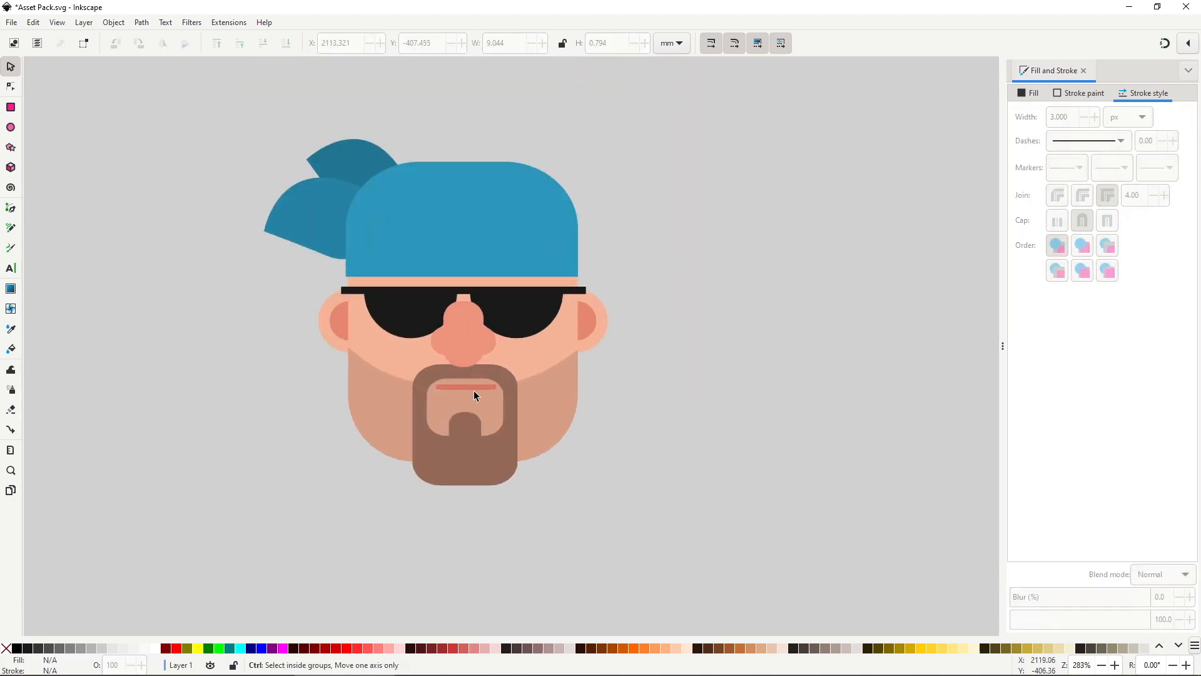
{"action": "left_click", "coordinate": [474, 390]}
{"action": "left_click_drag", "start_coordinate": [474, 389], "coordinate": [475, 392]}
{"action": "left_click", "coordinate": [647, 433]}
Copy the small cream rounded-rectangle earring from the accessories in the asset pack
{"action": "scroll", "coordinate": [647, 439], "scroll_direction": "down", "scroll_amount": 3}
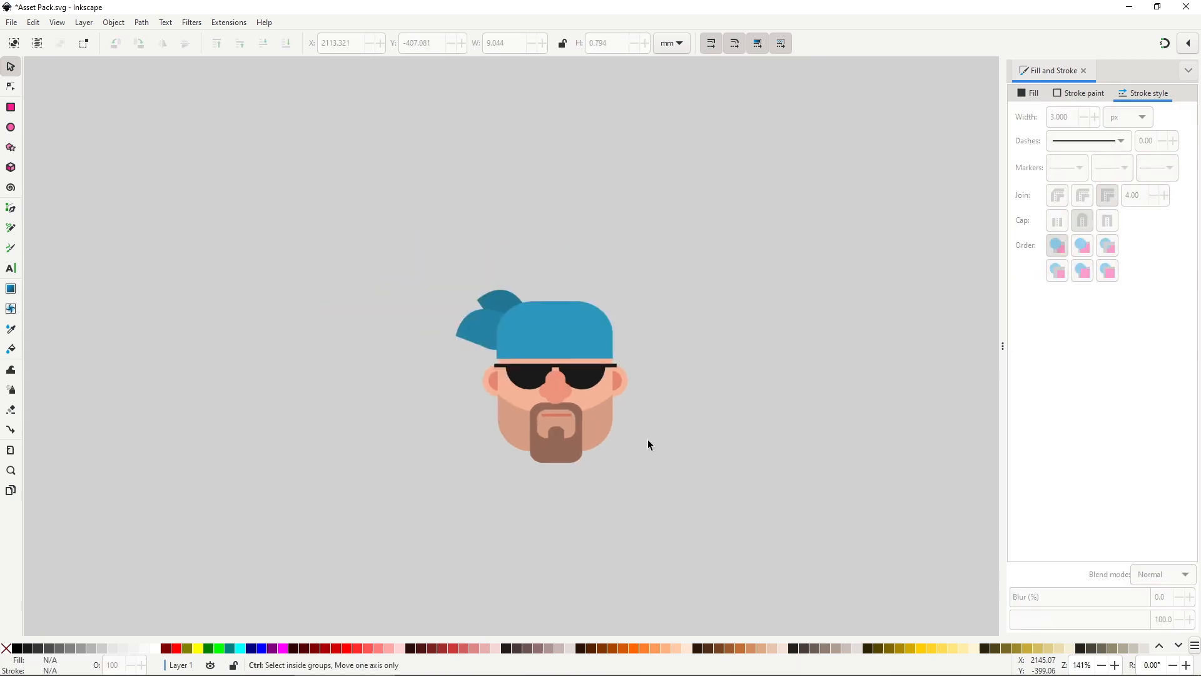
{"action": "scroll", "coordinate": [597, 446], "scroll_direction": "down", "scroll_amount": 4}
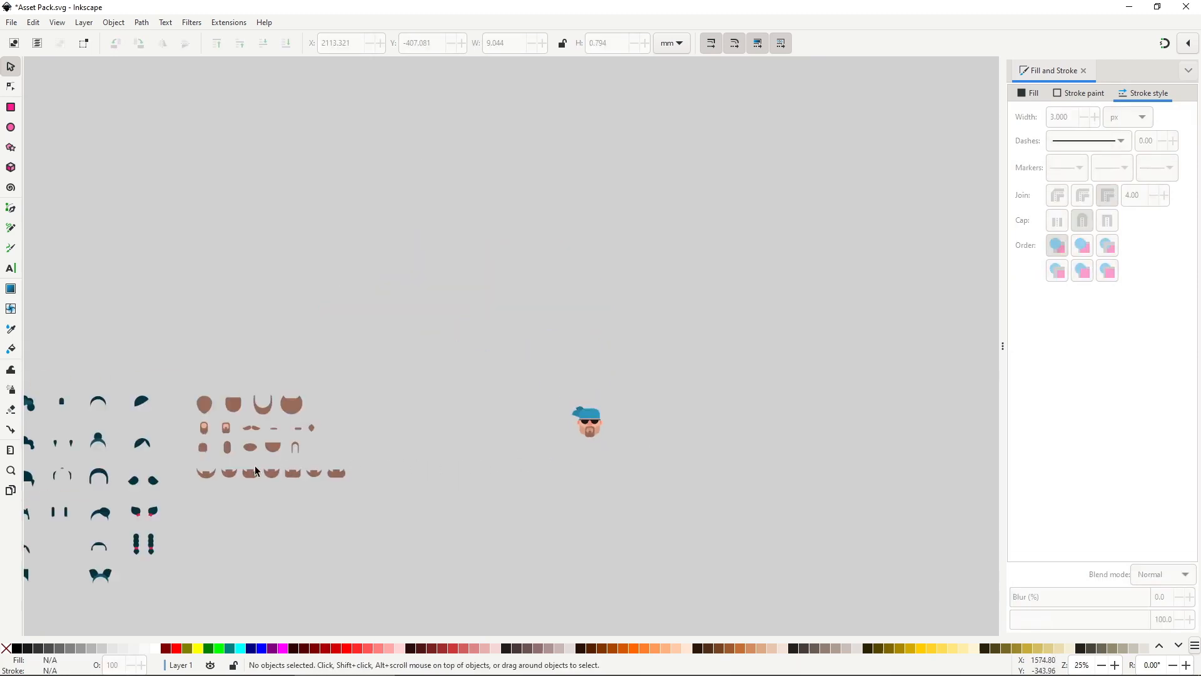
{"action": "scroll", "coordinate": [243, 474], "scroll_direction": "down", "scroll_amount": 2}
{"action": "left_click_drag", "start_coordinate": [317, 475], "coordinate": [590, 451]}
{"action": "scroll", "coordinate": [136, 439], "scroll_direction": "up", "scroll_amount": 2}
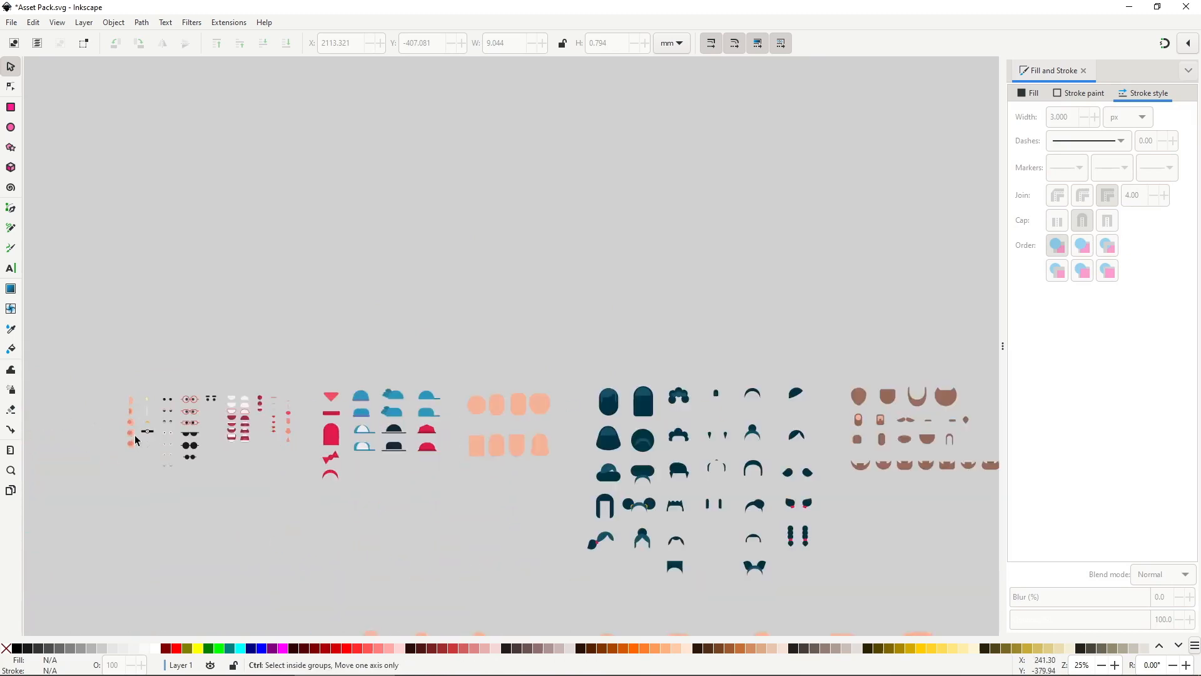
{"action": "scroll", "coordinate": [139, 428], "scroll_direction": "up", "scroll_amount": 3}
{"action": "left_click", "coordinate": [159, 361]}
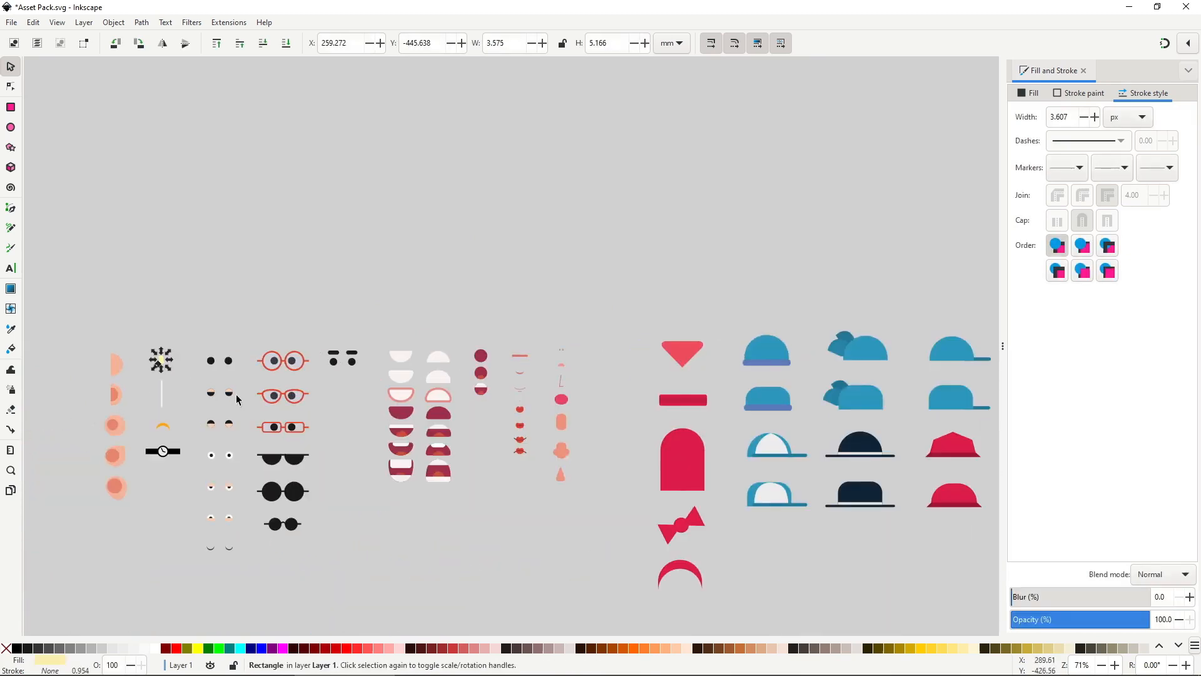
Paste the earring at the lower edge of the ear opposite the bandana knot and rotate it to a diagonal angle
{"action": "scroll", "coordinate": [519, 429], "scroll_direction": "down", "scroll_amount": 2}
{"action": "left_click_drag", "start_coordinate": [688, 449], "coordinate": [317, 442]}
{"action": "left_click_drag", "start_coordinate": [594, 436], "coordinate": [179, 427]}
{"action": "left_click_drag", "start_coordinate": [717, 456], "coordinate": [239, 440]}
{"action": "scroll", "coordinate": [650, 387], "scroll_direction": "up", "scroll_amount": 6}
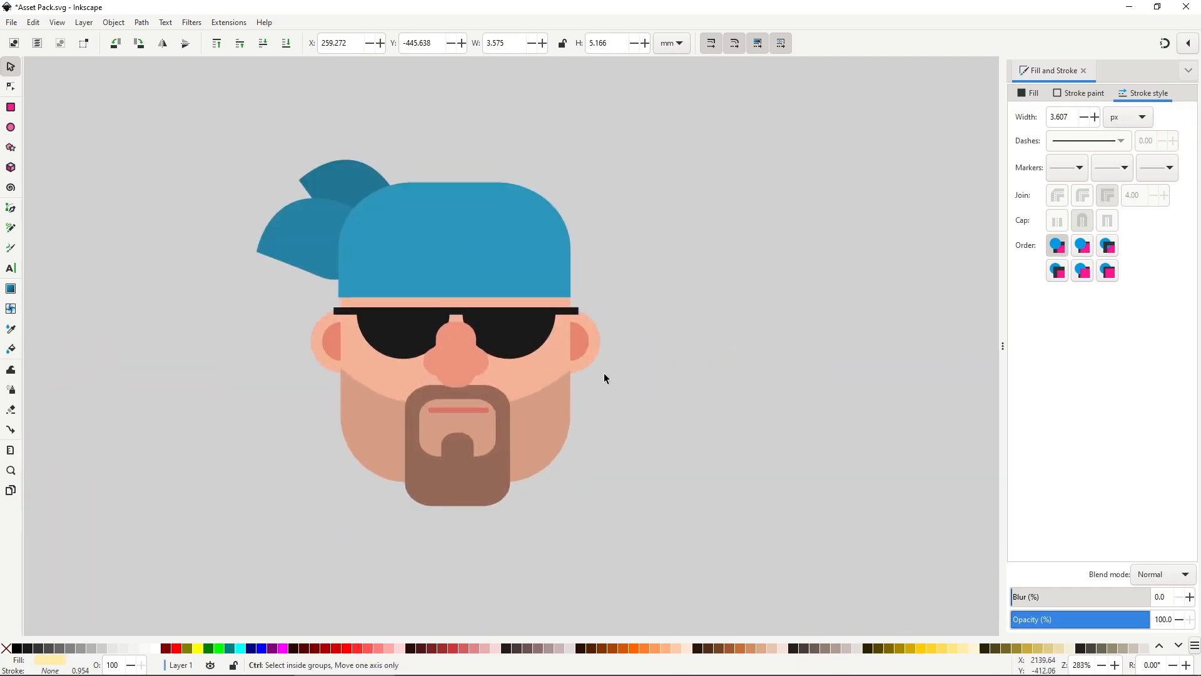
{"action": "key", "text": "ctrl+v"}
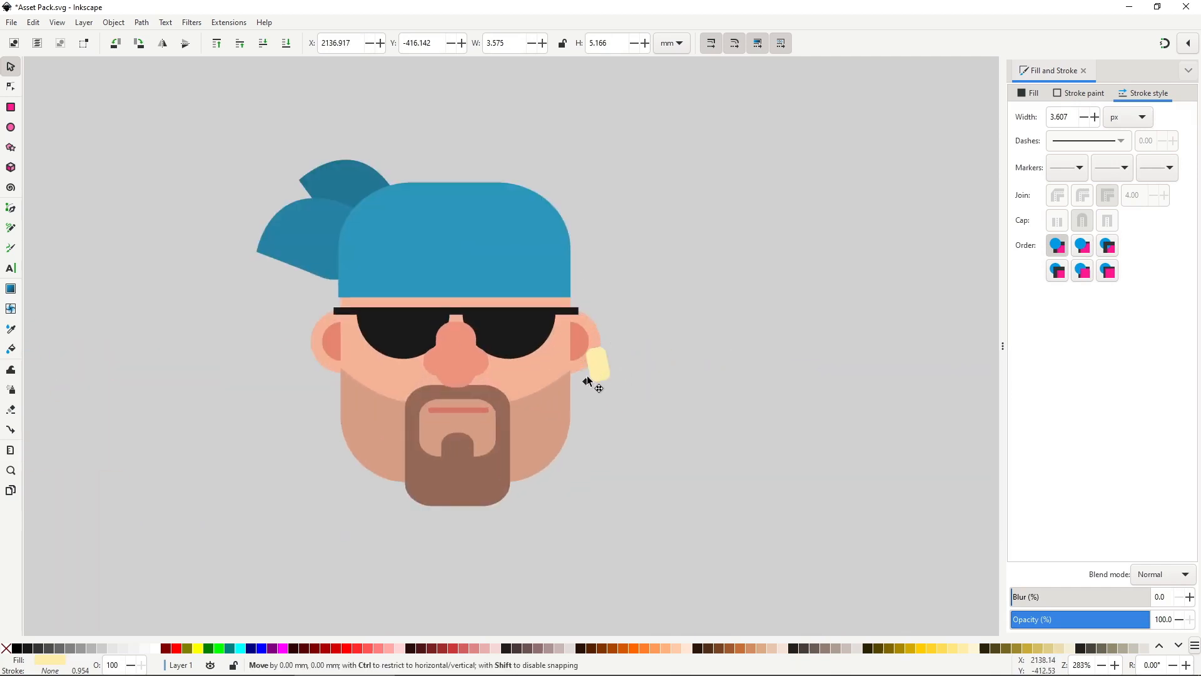
{"action": "left_click_drag", "start_coordinate": [595, 371], "coordinate": [603, 339]}
{"action": "left_click", "coordinate": [584, 375]}
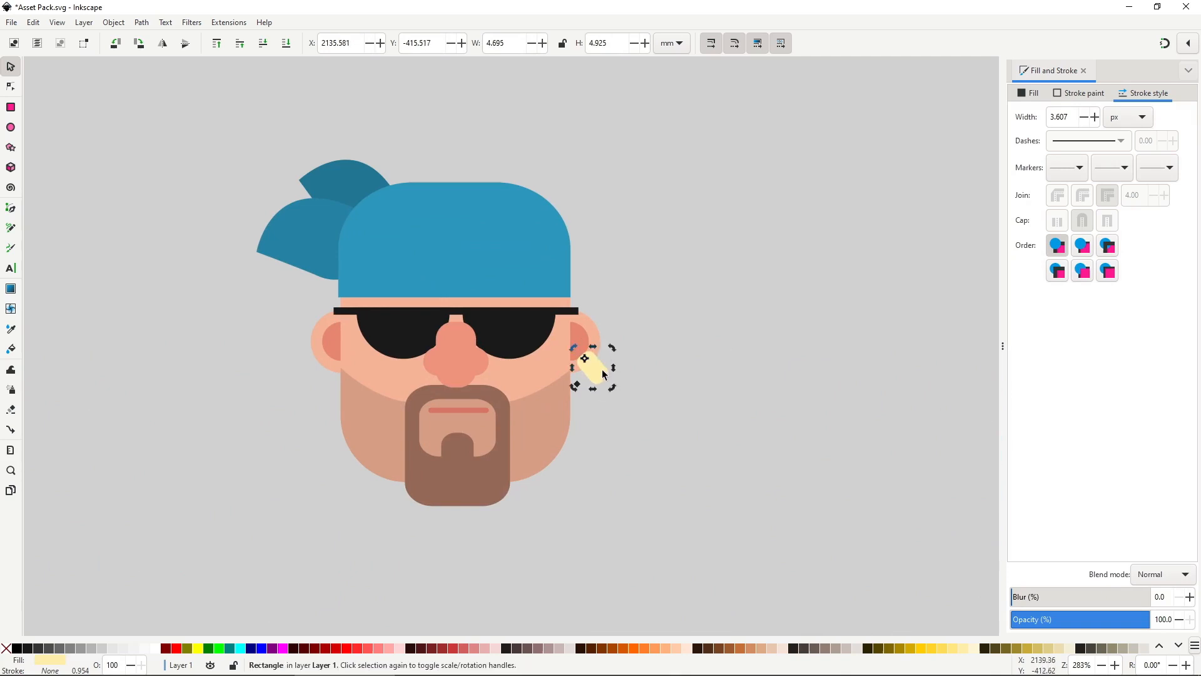
Scale the earring down proportionally to about 2.8 by 3.0 mm so it fits the ear's lower edge
{"action": "left_click", "coordinate": [594, 370]}
{"action": "left_click_drag", "start_coordinate": [612, 387], "coordinate": [601, 374]}
{"action": "scroll", "coordinate": [613, 425], "scroll_direction": "up", "scroll_amount": 2}
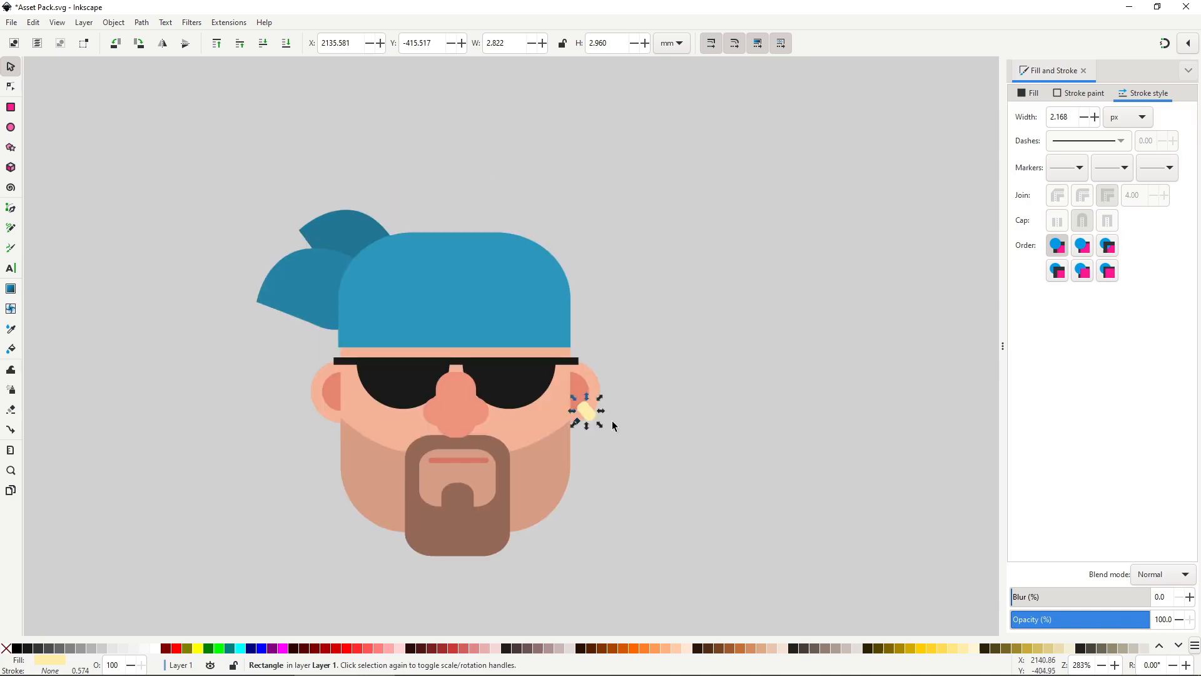
{"action": "scroll", "coordinate": [637, 464], "scroll_direction": "down", "scroll_amount": 2}
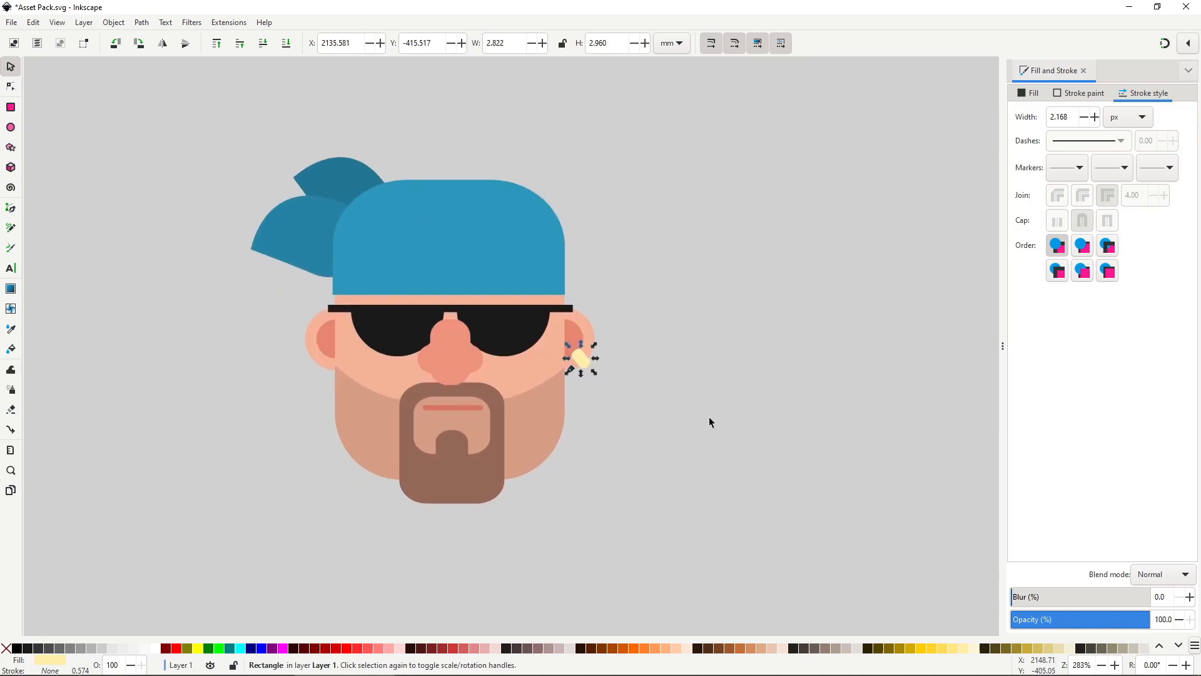
Recolour the earring grey 9f9f9f and place a mirrored duplicate on the lower edge of the other ear
{"action": "left_click", "coordinate": [1019, 93]}
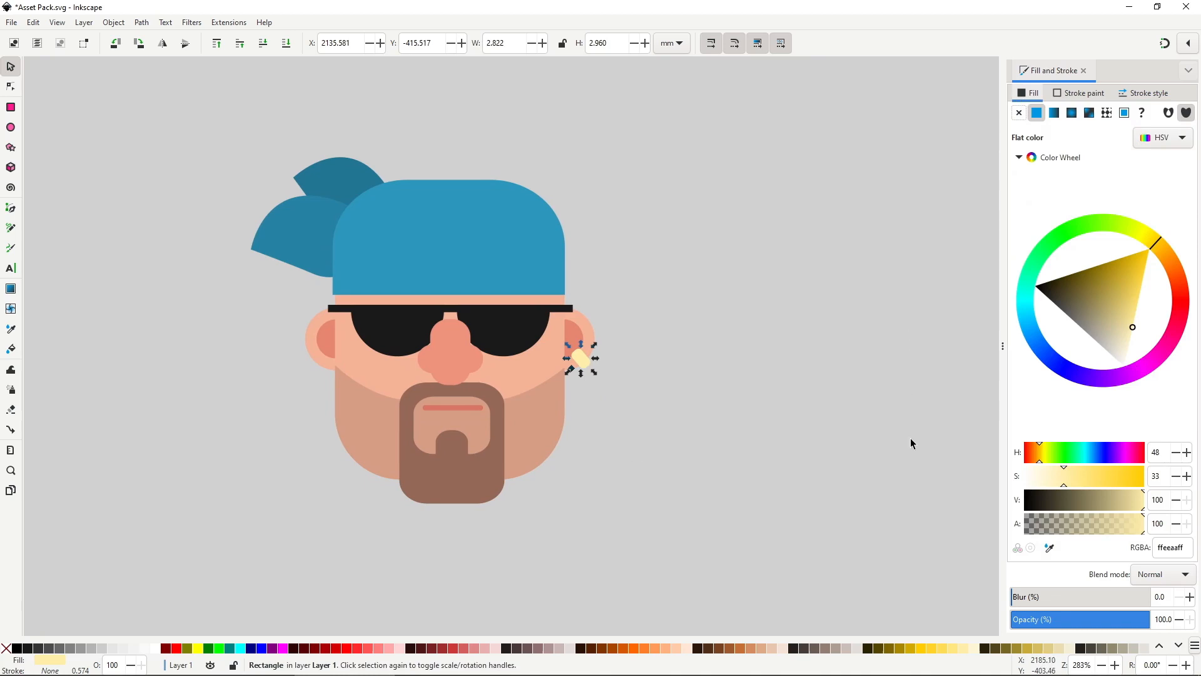
{"action": "left_click_drag", "start_coordinate": [1094, 313], "coordinate": [1079, 355]}
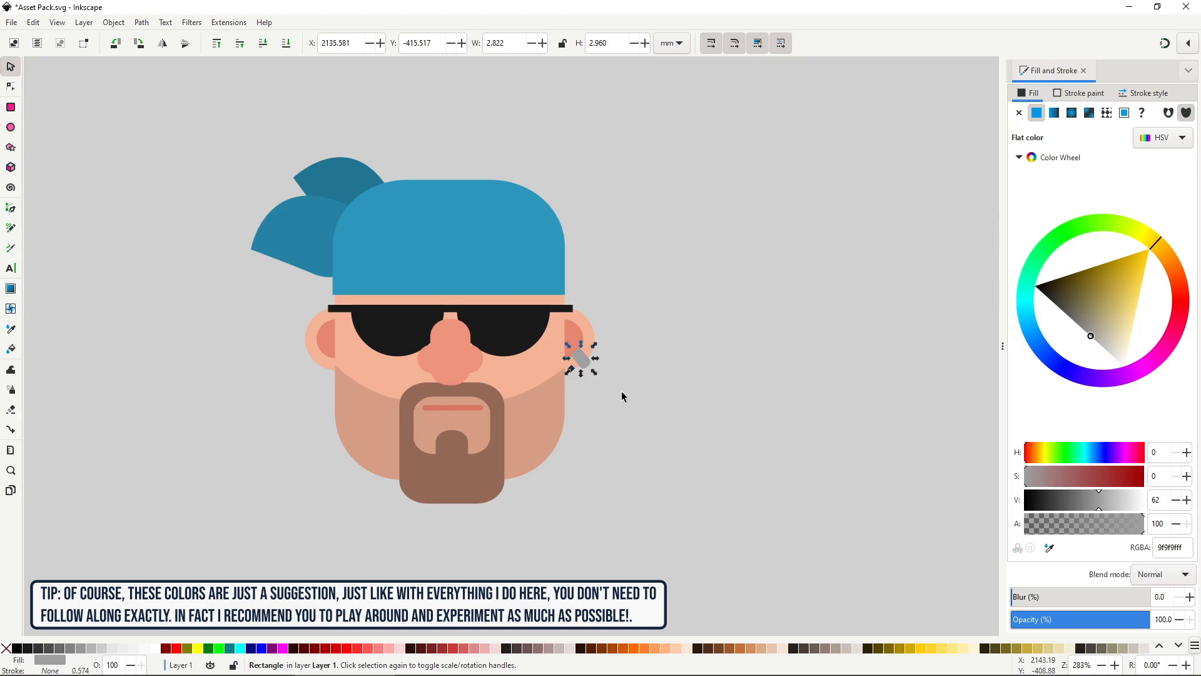
{"action": "left_click", "coordinate": [585, 358]}
{"action": "left_click_drag", "start_coordinate": [585, 360], "coordinate": [323, 365]}
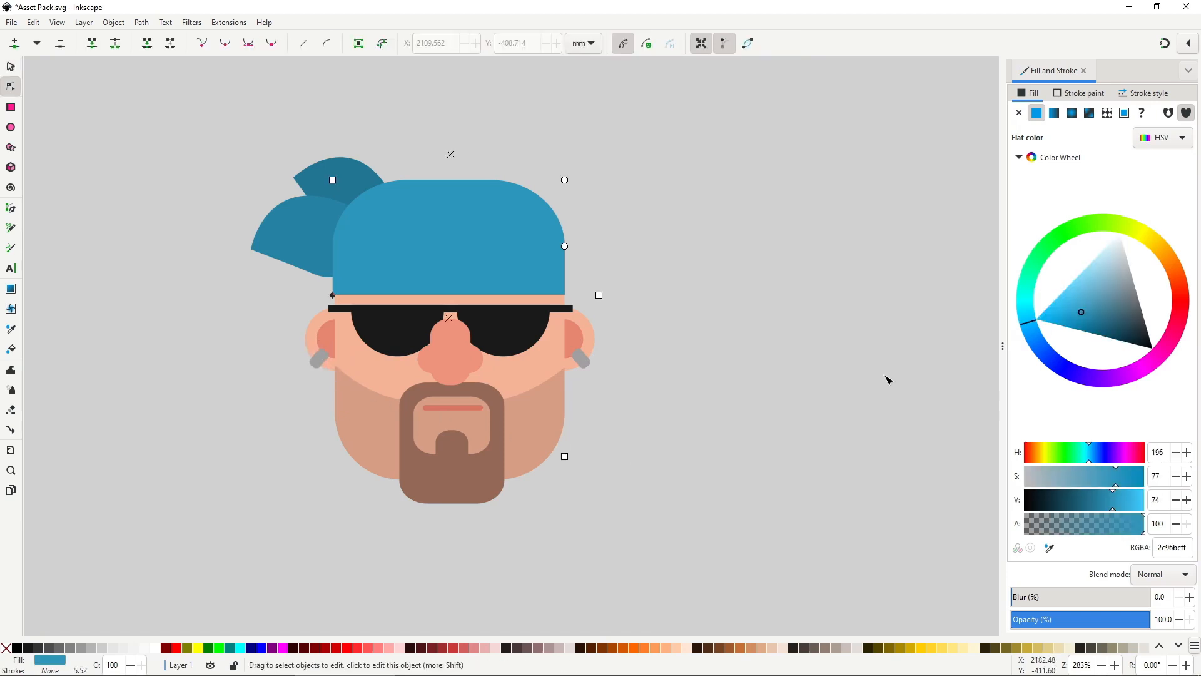
Recolour the main bandana shape bright red e52b53 with hue 347, saturation 81 and value 90
{"action": "left_click_drag", "start_coordinate": [1183, 306], "coordinate": [1180, 322]}
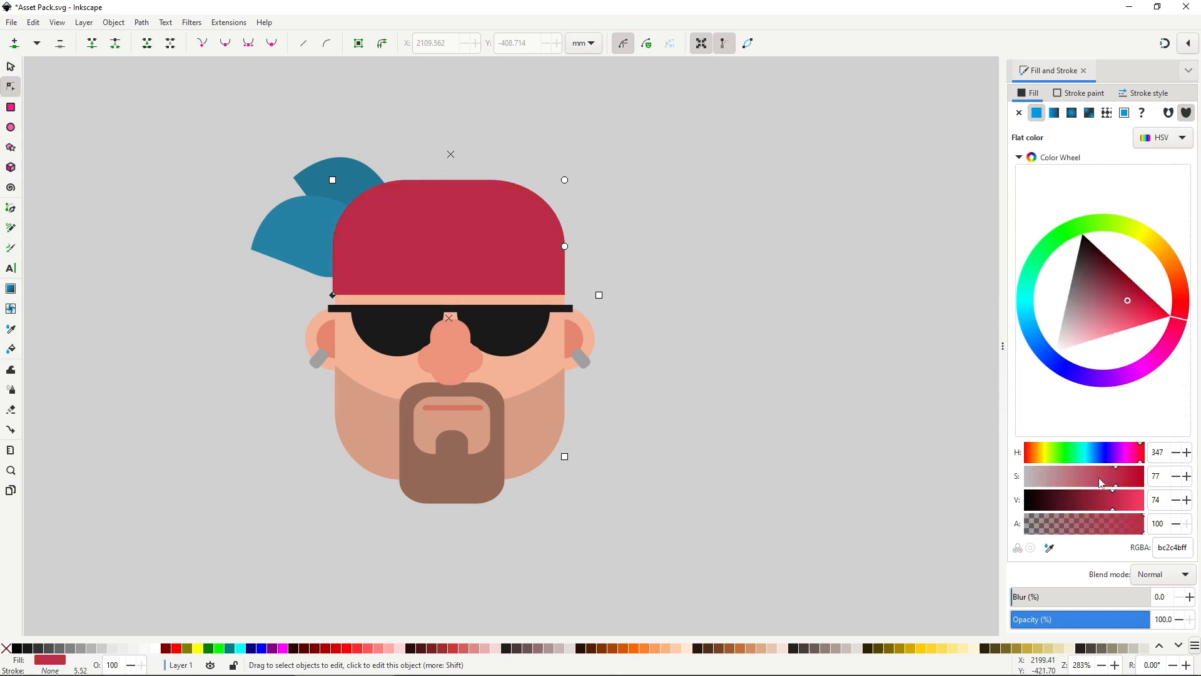
{"action": "left_click", "coordinate": [1097, 479]}
{"action": "left_click", "coordinate": [1133, 500]}
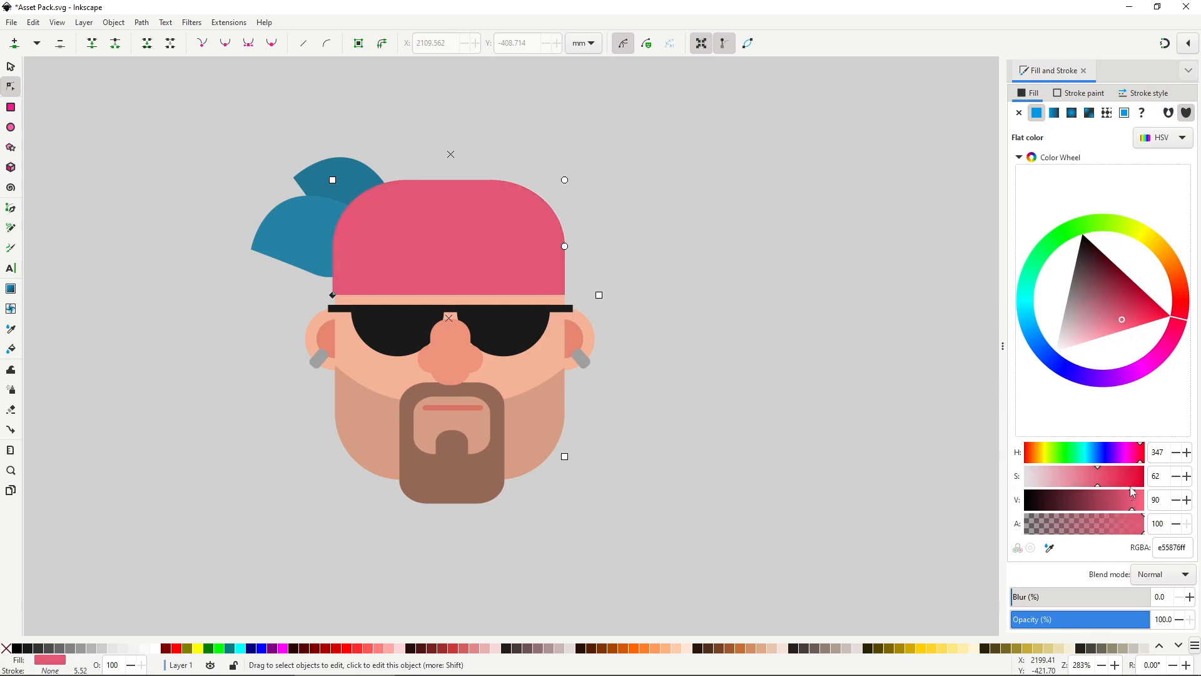
{"action": "left_click", "coordinate": [1124, 486]}
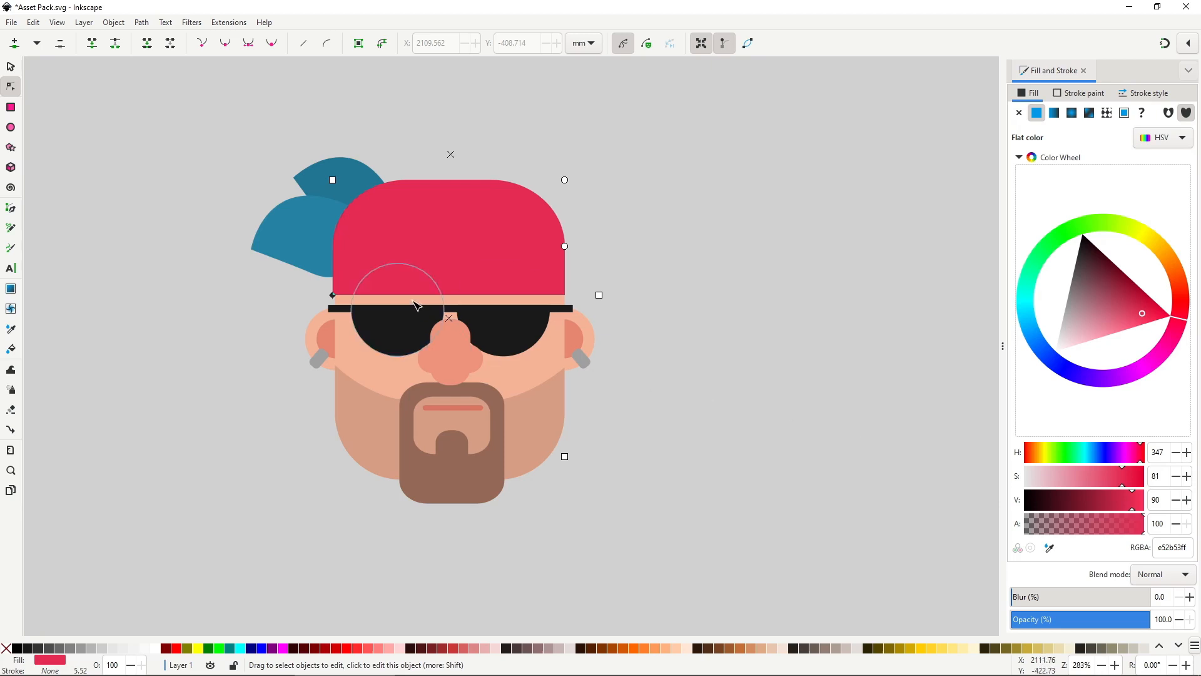
Recolour the lower bandana tail with the sampled bandana red and darken it to value 83, giving d3284d
{"action": "left_click", "coordinate": [314, 250]}
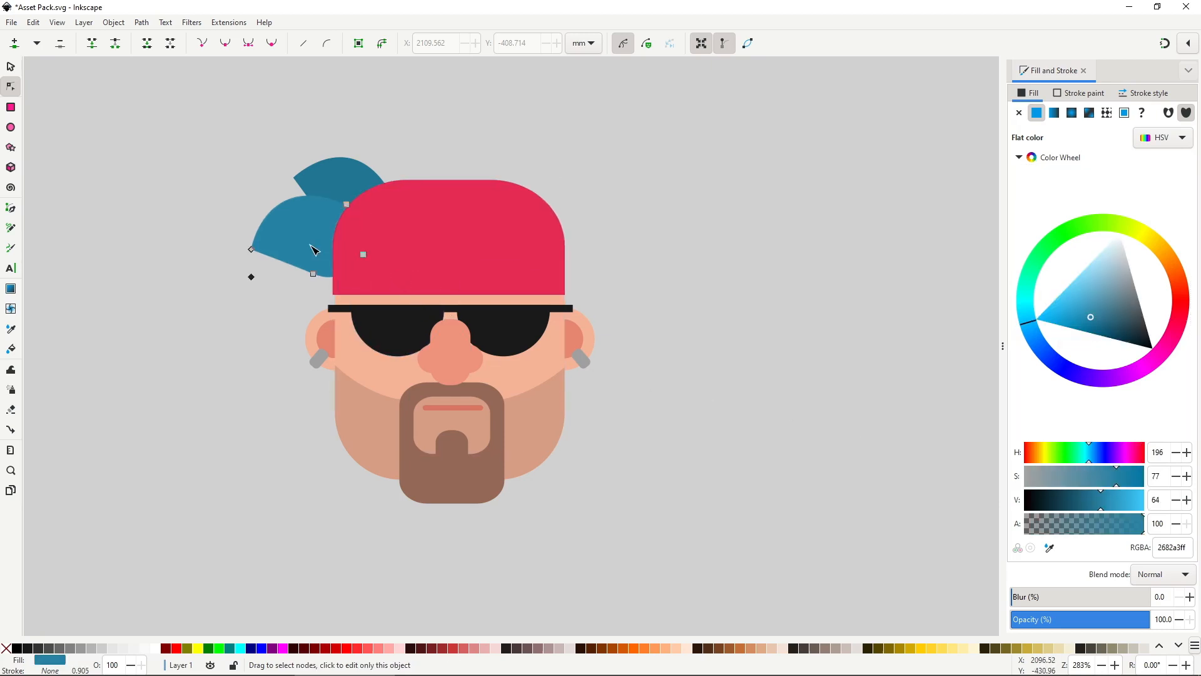
{"action": "key", "text": "d"}
{"action": "left_click", "coordinate": [497, 257]}
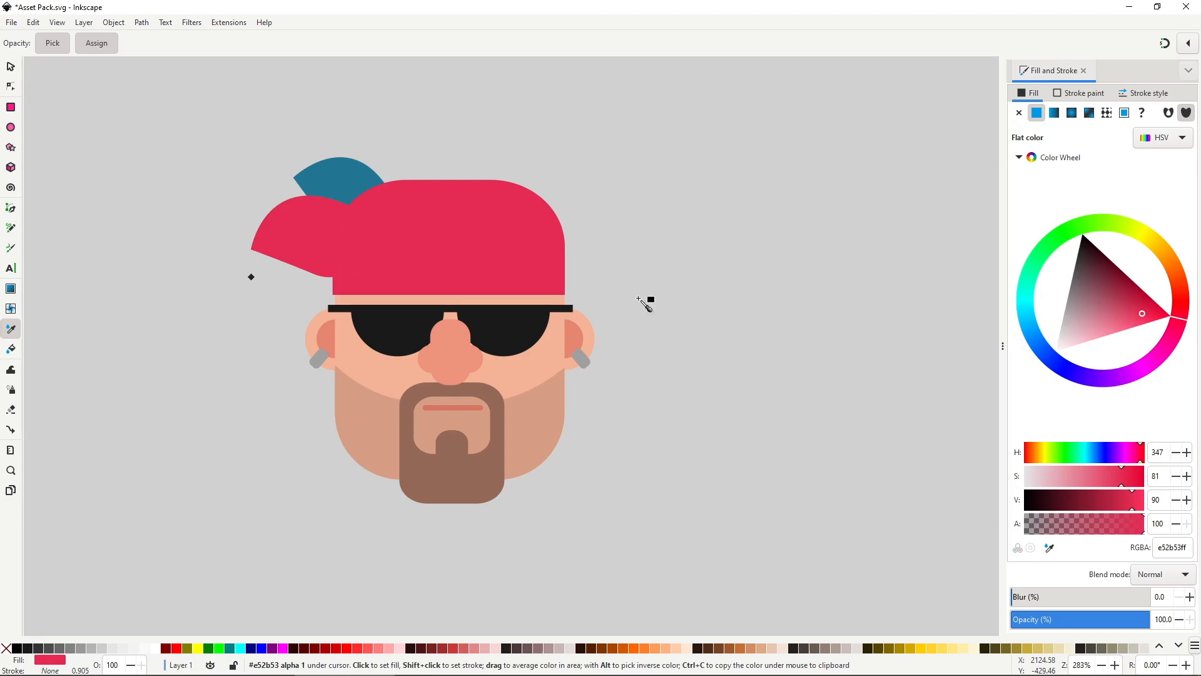
{"action": "left_click_drag", "start_coordinate": [1129, 509], "coordinate": [1125, 508]}
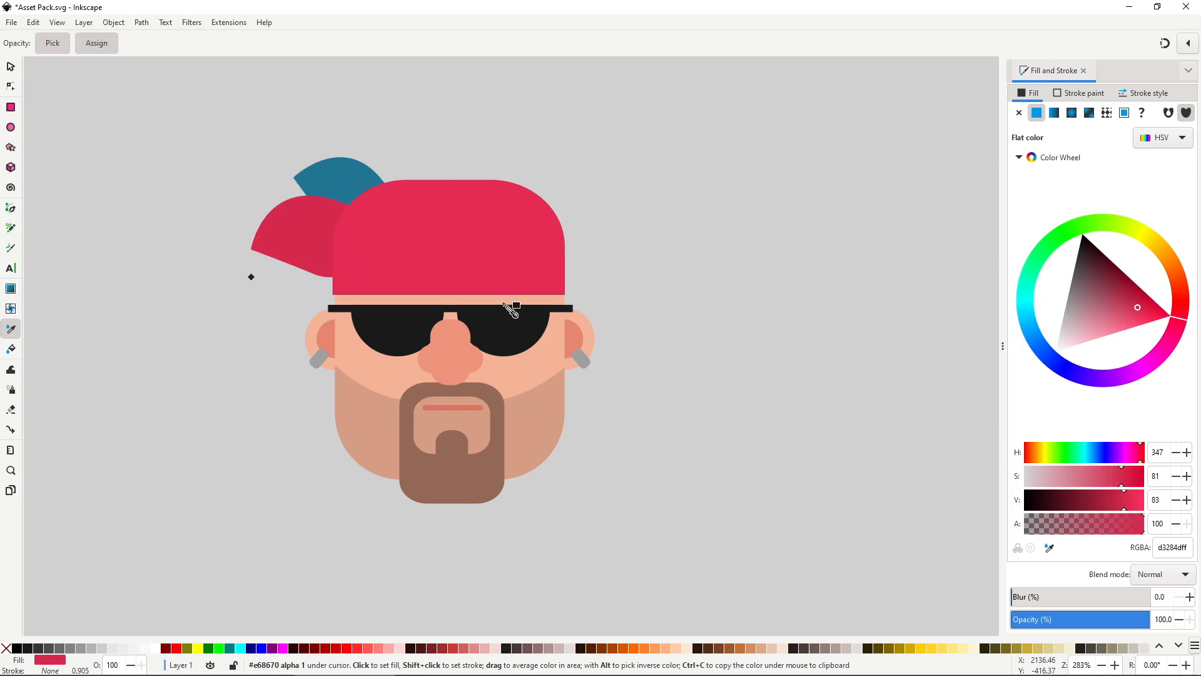
Recolour the upper bandana tail with the lower tail's sampled red d3284d
{"action": "key", "text": "n"}
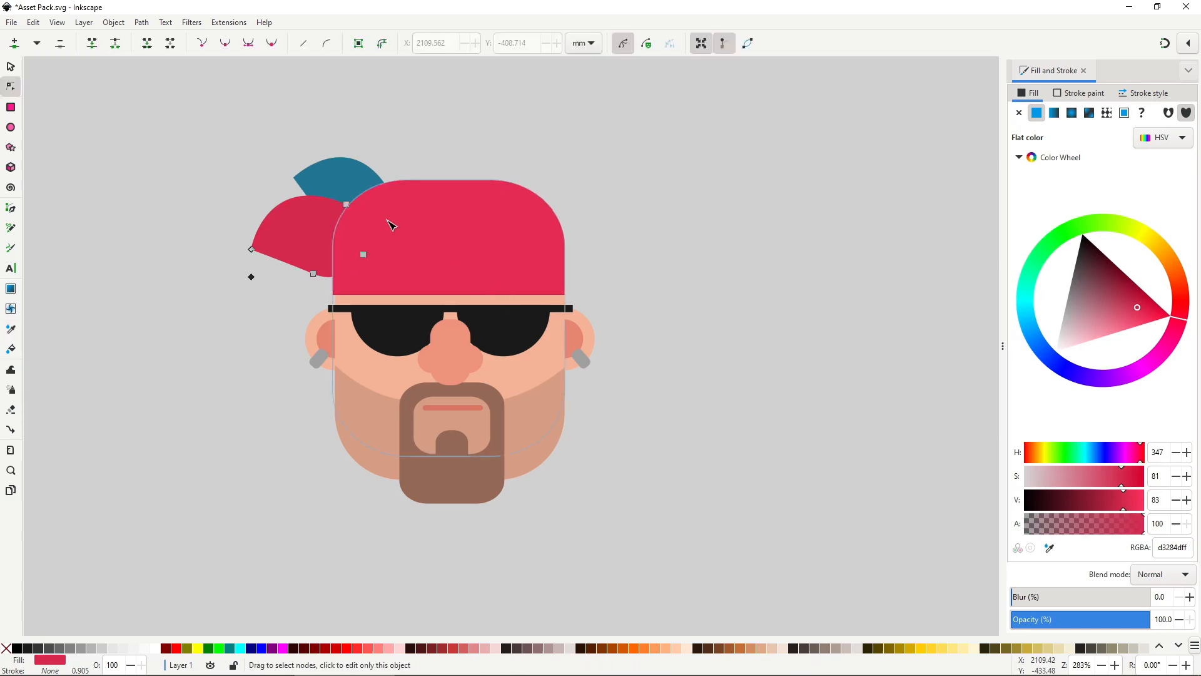
{"action": "left_click", "coordinate": [344, 185]}
{"action": "key", "text": "d"}
{"action": "left_click", "coordinate": [304, 224]}
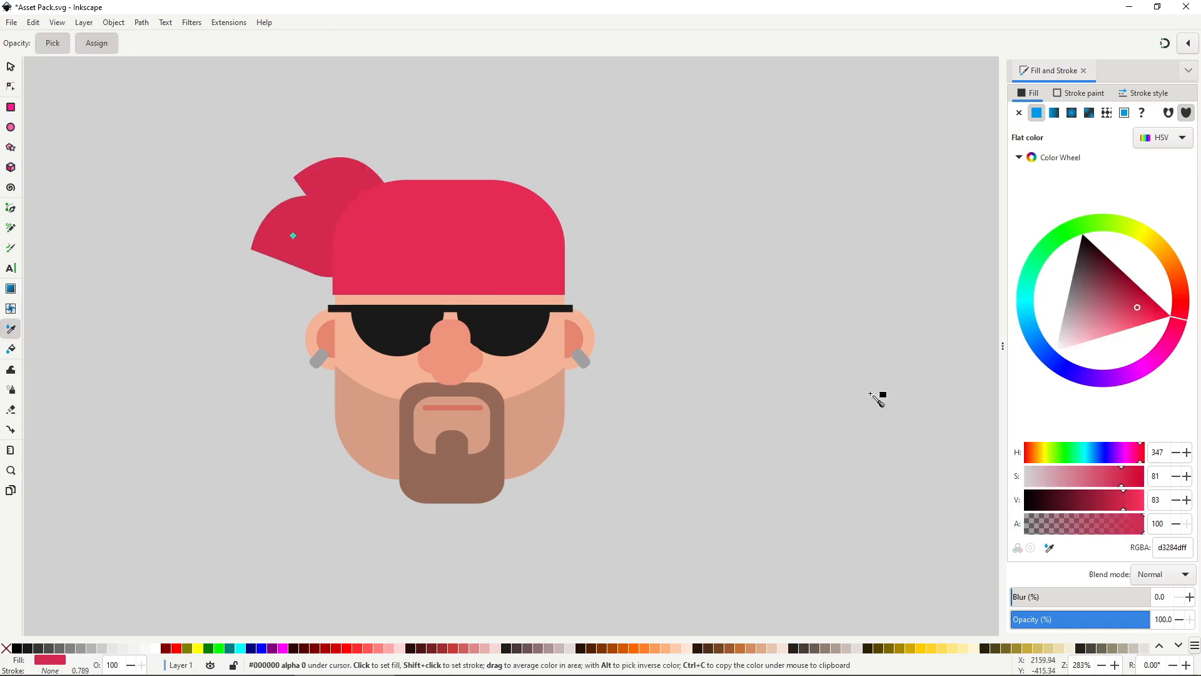
Darken the upper bandana tail to value 76, giving c12546, and deselect it
{"action": "scroll", "coordinate": [1120, 511], "scroll_direction": "down", "scroll_amount": 6}
{"action": "scroll", "coordinate": [1119, 513], "scroll_direction": "down", "scroll_amount": 1}
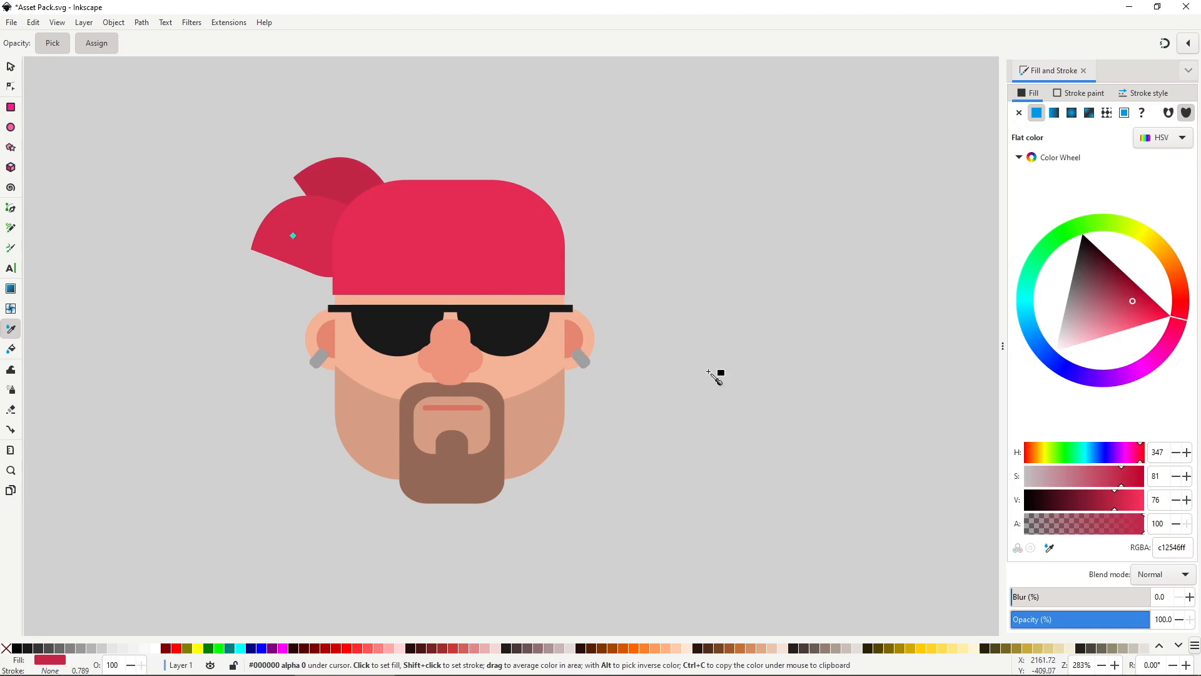
{"action": "key", "text": "s"}
{"action": "left_click", "coordinate": [649, 359]}
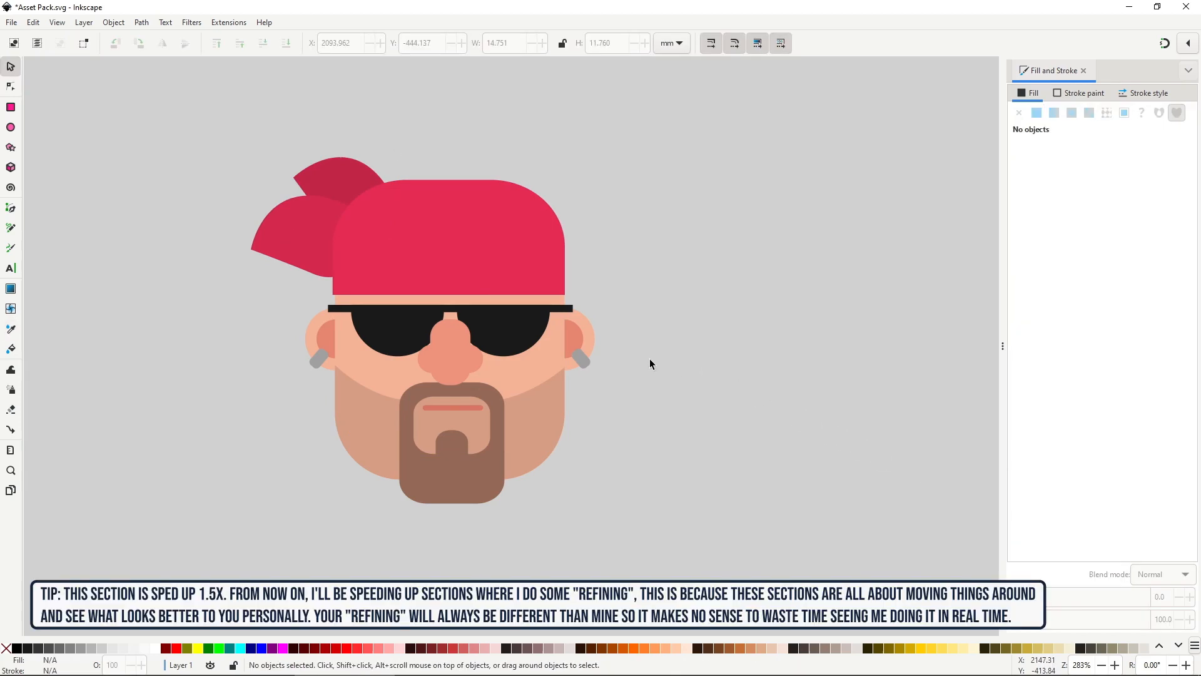
Select all the head parts and stretch them slightly wider together, to about 53.9 mm overall
{"action": "scroll", "coordinate": [649, 359], "scroll_direction": "down", "scroll_amount": 1}
{"action": "left_click_drag", "start_coordinate": [334, 170], "coordinate": [638, 492]}
{"action": "left_click_drag", "start_coordinate": [622, 341], "coordinate": [629, 337]}
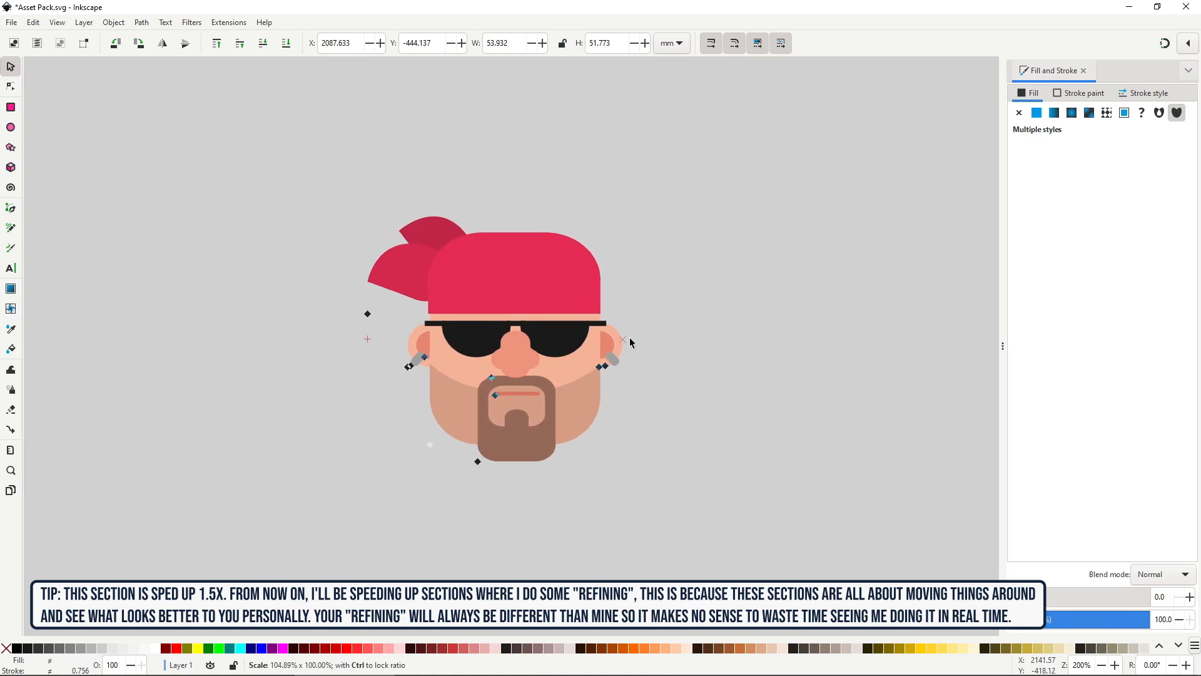
{"action": "left_click", "coordinate": [658, 369]}
Widen the goatee and mouth together to about 16.9 mm
{"action": "scroll", "coordinate": [535, 366], "scroll_direction": "up", "scroll_amount": 1}
{"action": "left_click", "coordinate": [516, 403]}
{"action": "left_click", "coordinate": [555, 434], "text": "shift"}
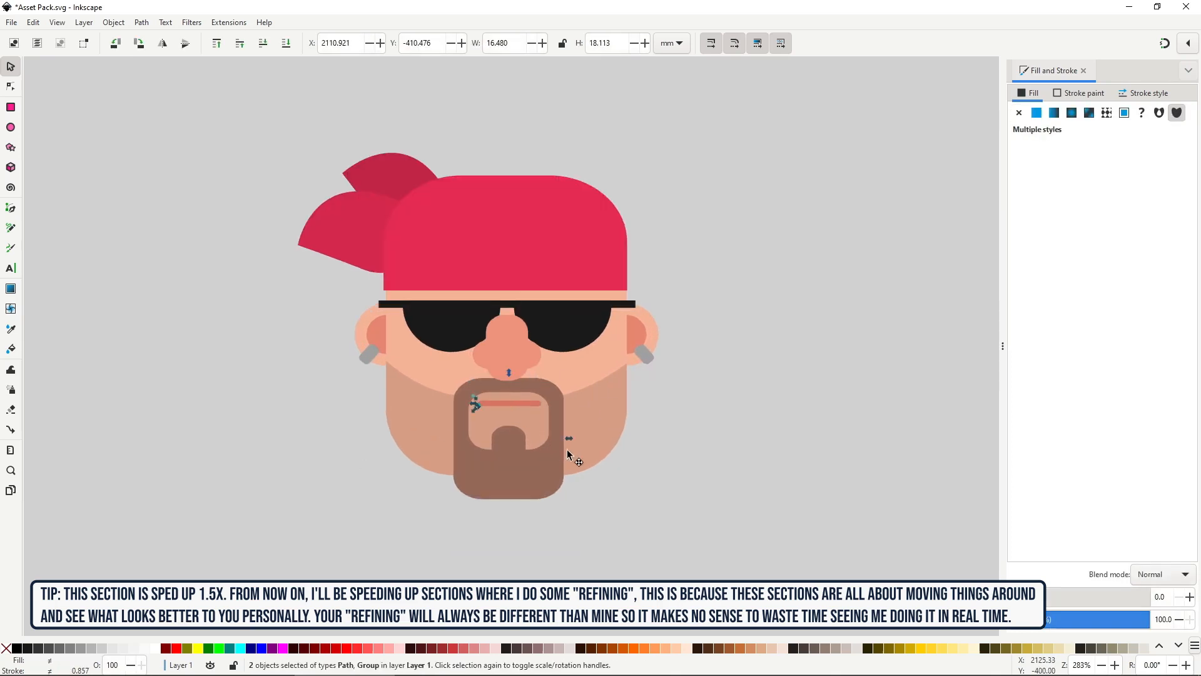
{"action": "left_click_drag", "start_coordinate": [569, 437], "coordinate": [571, 436]}
Raise the sunglasses slightly towards the bandana and move the nose up by about 0.9 mm
{"action": "left_click", "coordinate": [562, 332]}
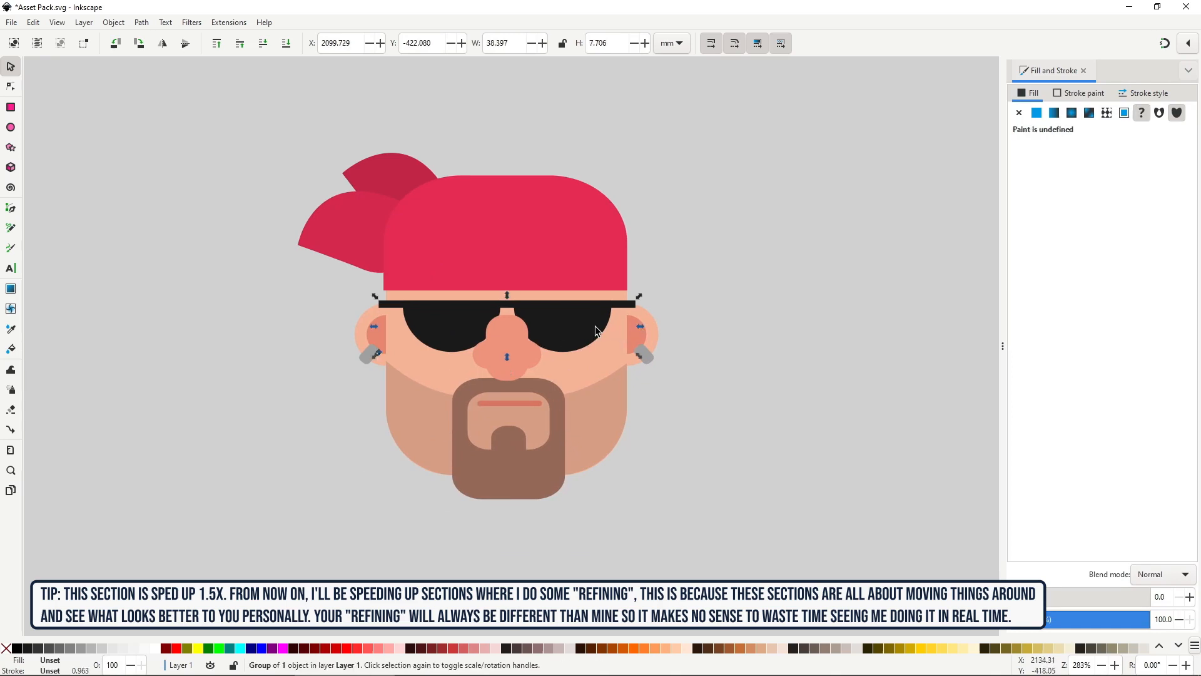
{"action": "left_click_drag", "start_coordinate": [568, 323], "coordinate": [569, 319]}
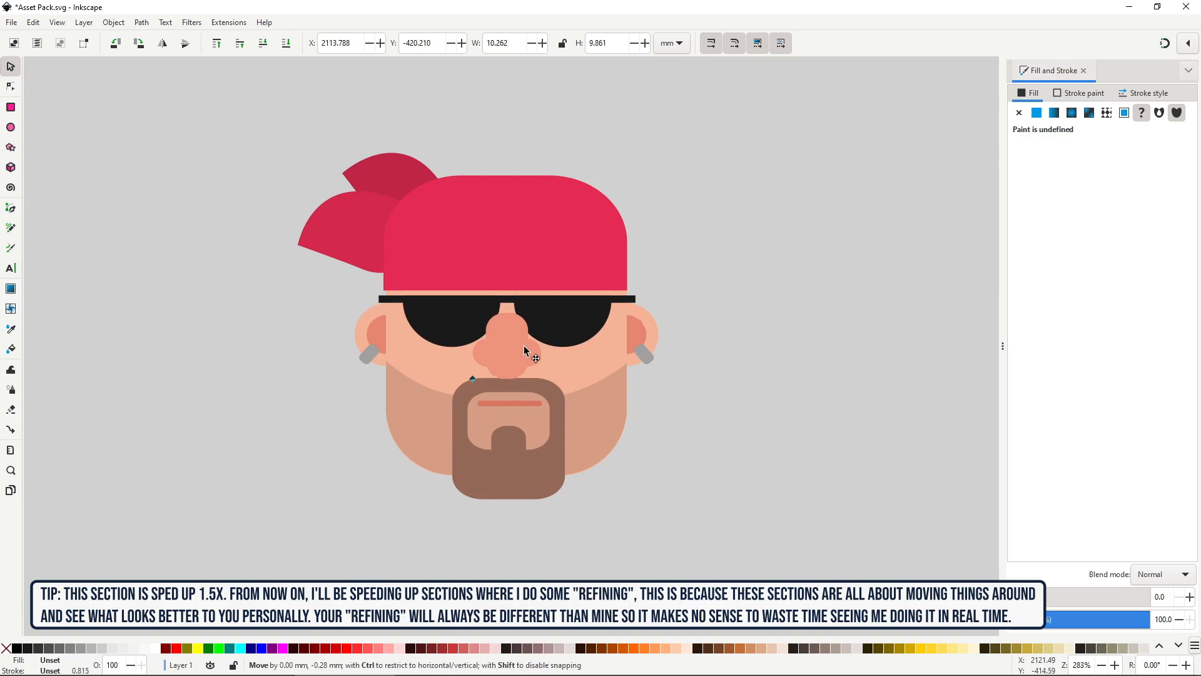
{"action": "left_click", "coordinate": [525, 341]}
{"action": "left_click_drag", "start_coordinate": [531, 356], "coordinate": [531, 348]}
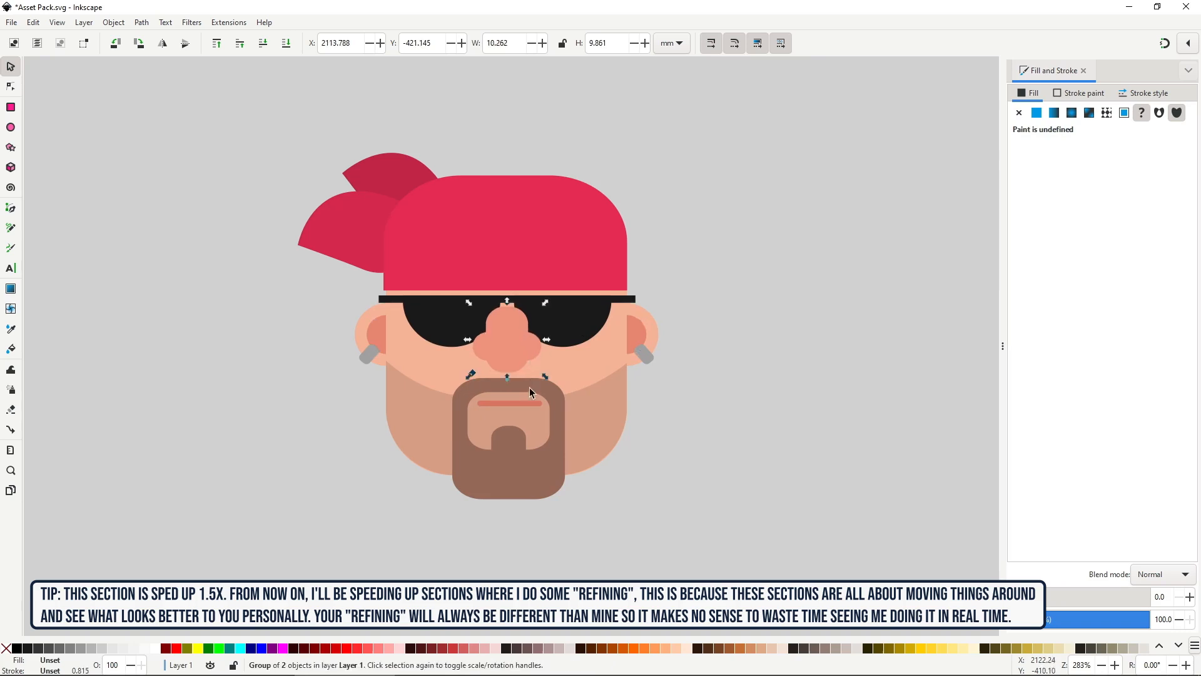
Move the goatee and mouth together up by about 0.56 mm, closer to the nose
{"action": "left_click", "coordinate": [681, 488]}
{"action": "scroll", "coordinate": [675, 494], "scroll_direction": "down", "scroll_amount": 2}
{"action": "scroll", "coordinate": [600, 469], "scroll_direction": "up", "scroll_amount": 4}
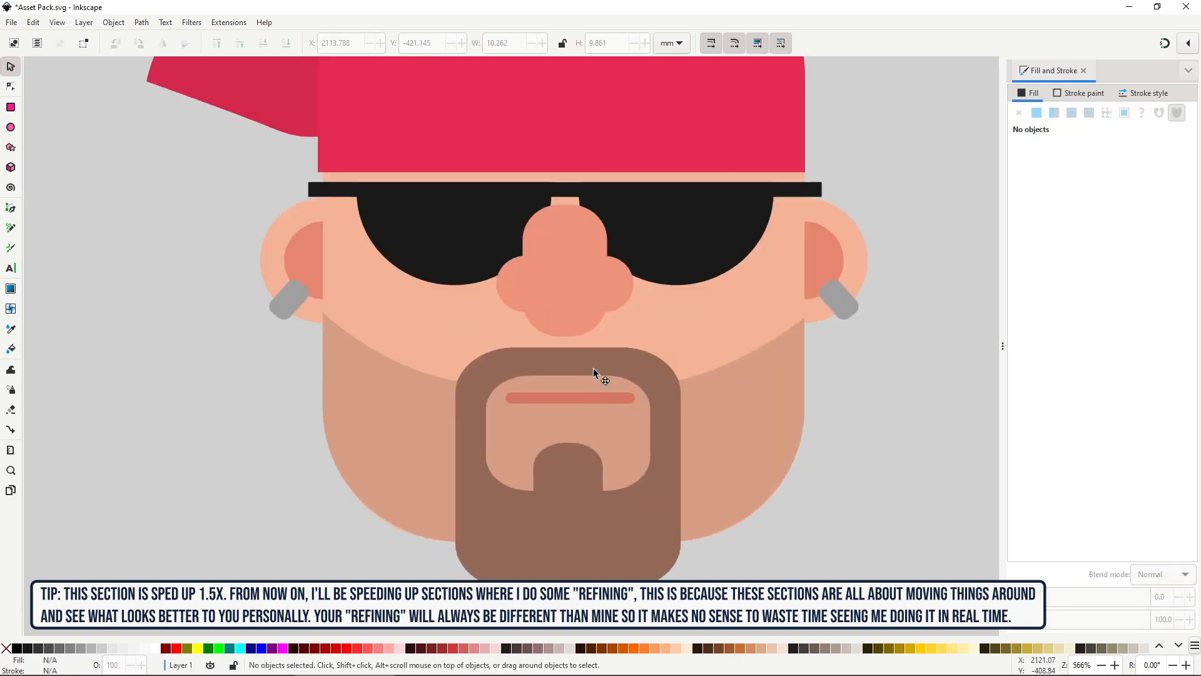
{"action": "left_click", "coordinate": [592, 369]}
{"action": "key", "text": "Up"}
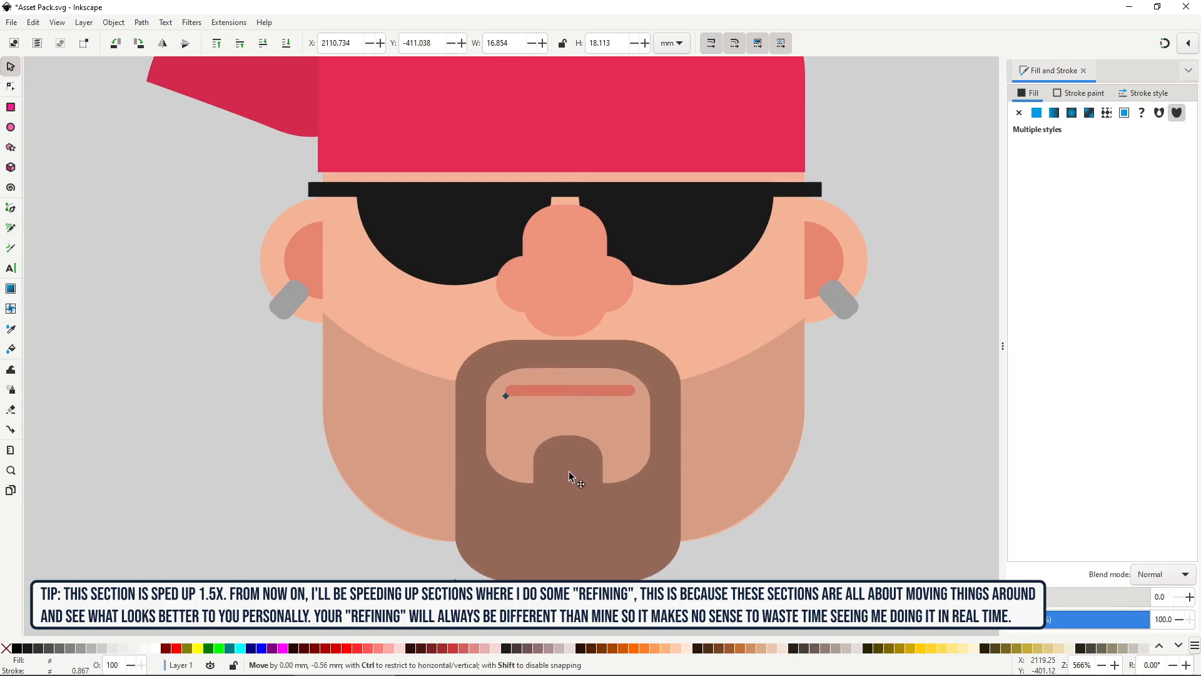
{"action": "scroll", "coordinate": [568, 471], "scroll_direction": "down", "scroll_amount": 3}
{"action": "left_click", "coordinate": [702, 494]}
{"action": "scroll", "coordinate": [705, 499], "scroll_direction": "down", "scroll_amount": 3}
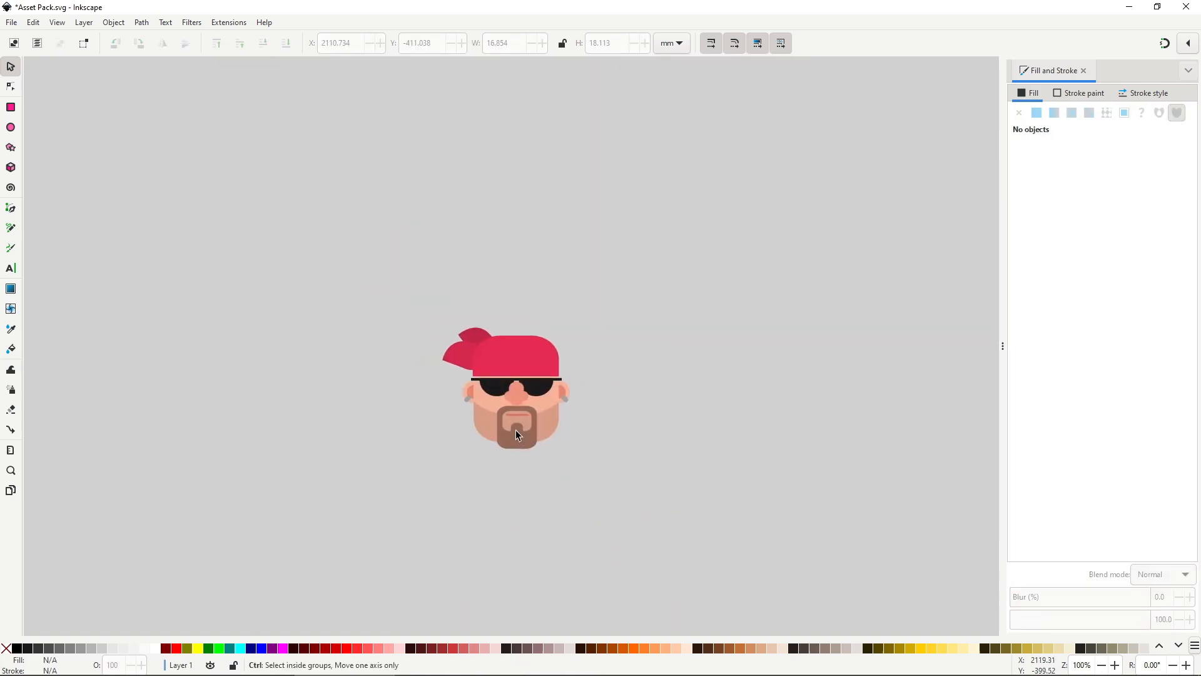
{"action": "scroll", "coordinate": [510, 432], "scroll_direction": "up", "scroll_amount": 2}
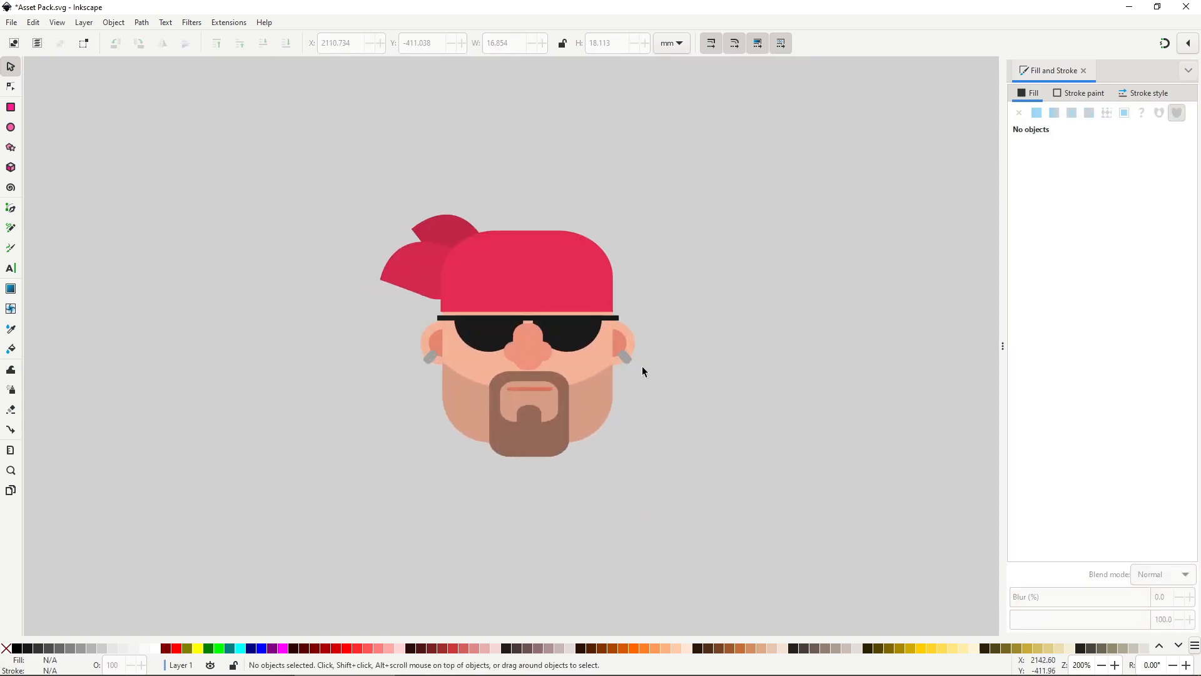
Nudge the sunglasses and nose together slightly down on the face
{"action": "left_click", "coordinate": [545, 351]}
{"action": "left_click_drag", "start_coordinate": [545, 351], "coordinate": [570, 339]}
{"action": "left_click", "coordinate": [649, 469]}
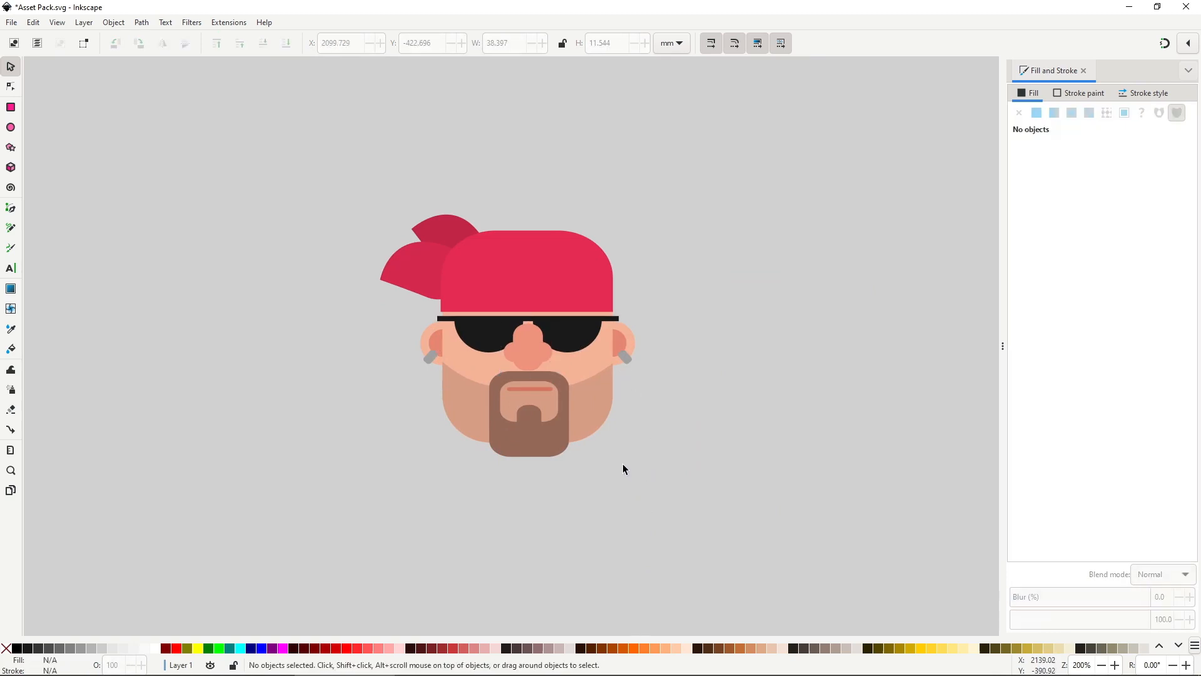
Widen the selected head parts a little more, to about 54.7 mm overall
{"action": "left_click_drag", "start_coordinate": [661, 457], "coordinate": [373, 185]}
{"action": "left_click", "coordinate": [598, 380], "text": "shift"}
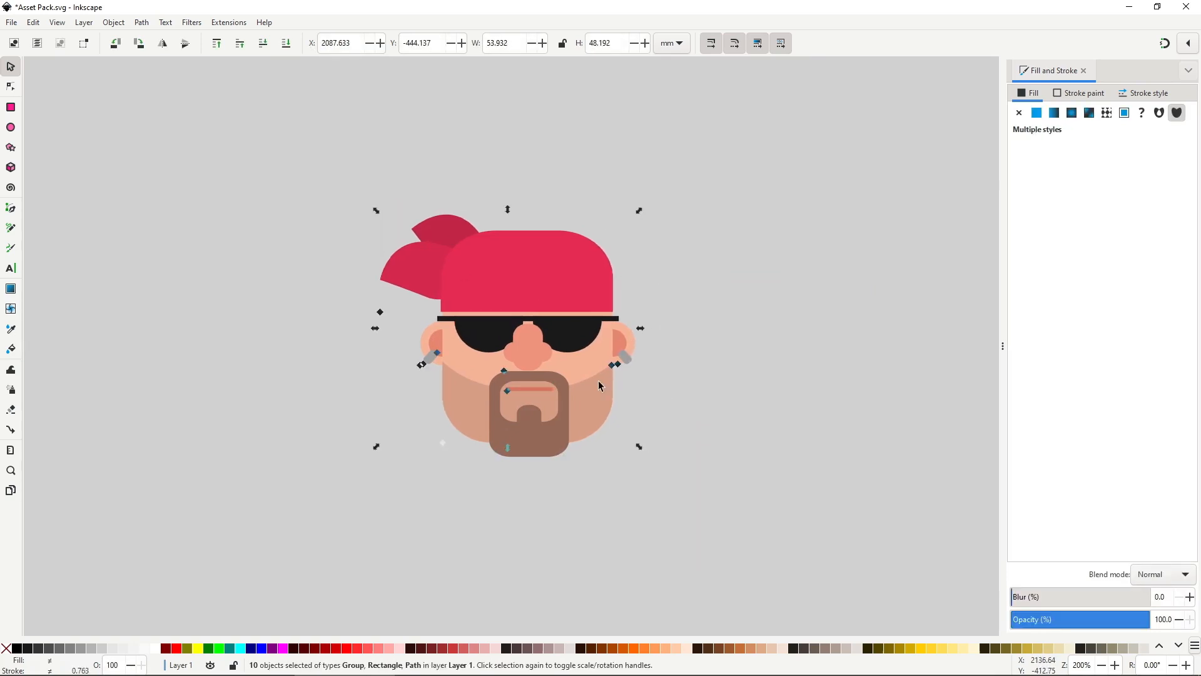
{"action": "left_click_drag", "start_coordinate": [639, 336], "coordinate": [646, 336]}
{"action": "left_click", "coordinate": [665, 439]}
Group all the parts of the head into one object
{"action": "scroll", "coordinate": [654, 453], "scroll_direction": "down", "scroll_amount": 3}
{"action": "left_click_drag", "start_coordinate": [635, 475], "coordinate": [581, 460]}
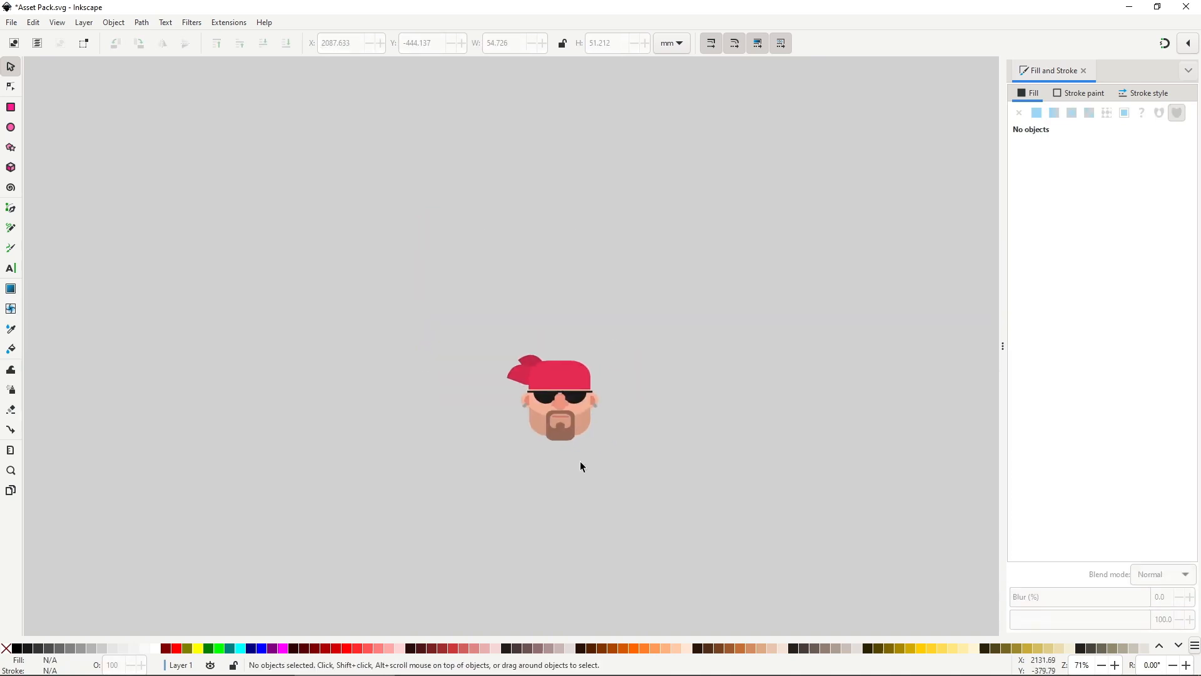
{"action": "scroll", "coordinate": [581, 459], "scroll_direction": "up", "scroll_amount": 2}
{"action": "left_click_drag", "start_coordinate": [402, 186], "coordinate": [665, 465]}
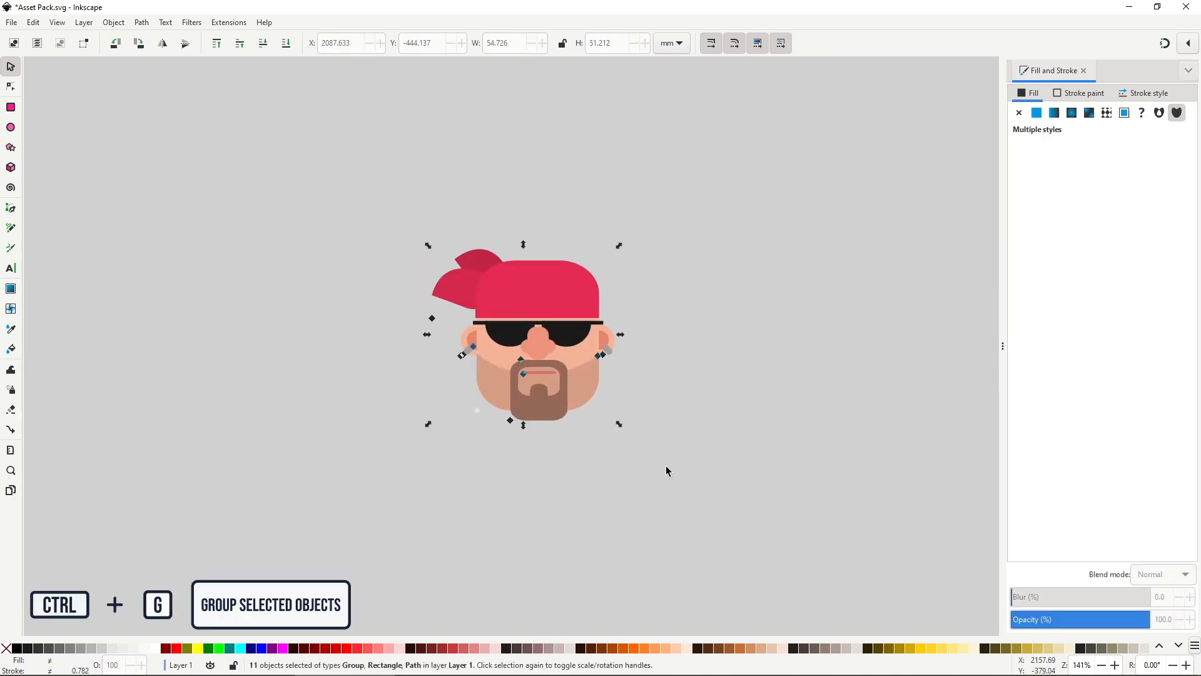
{"action": "key", "text": "ctrl+g"}
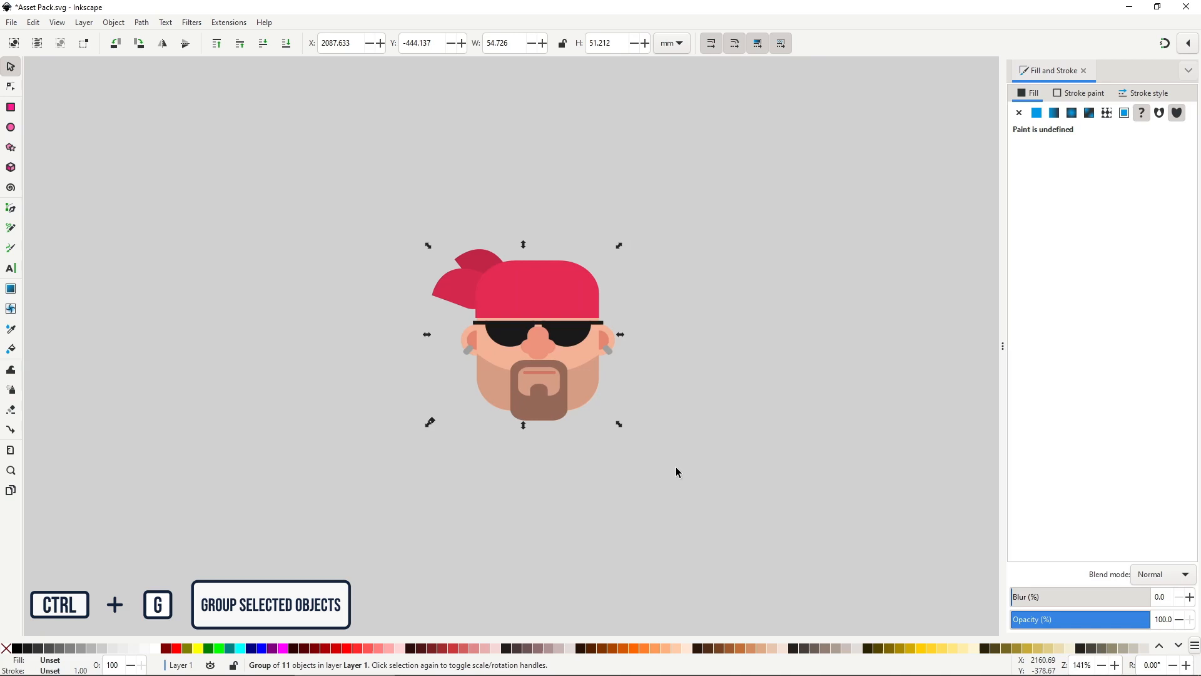
{"action": "left_click", "coordinate": [676, 467]}
Copy the rounded-square torso with the blue shirt and open dark teal jacket from the asset pack's body collection
{"action": "left_click_drag", "start_coordinate": [626, 484], "coordinate": [662, 438]}
{"action": "scroll", "coordinate": [661, 441], "scroll_direction": "down", "scroll_amount": 3}
{"action": "left_click_drag", "start_coordinate": [574, 583], "coordinate": [743, 307]}
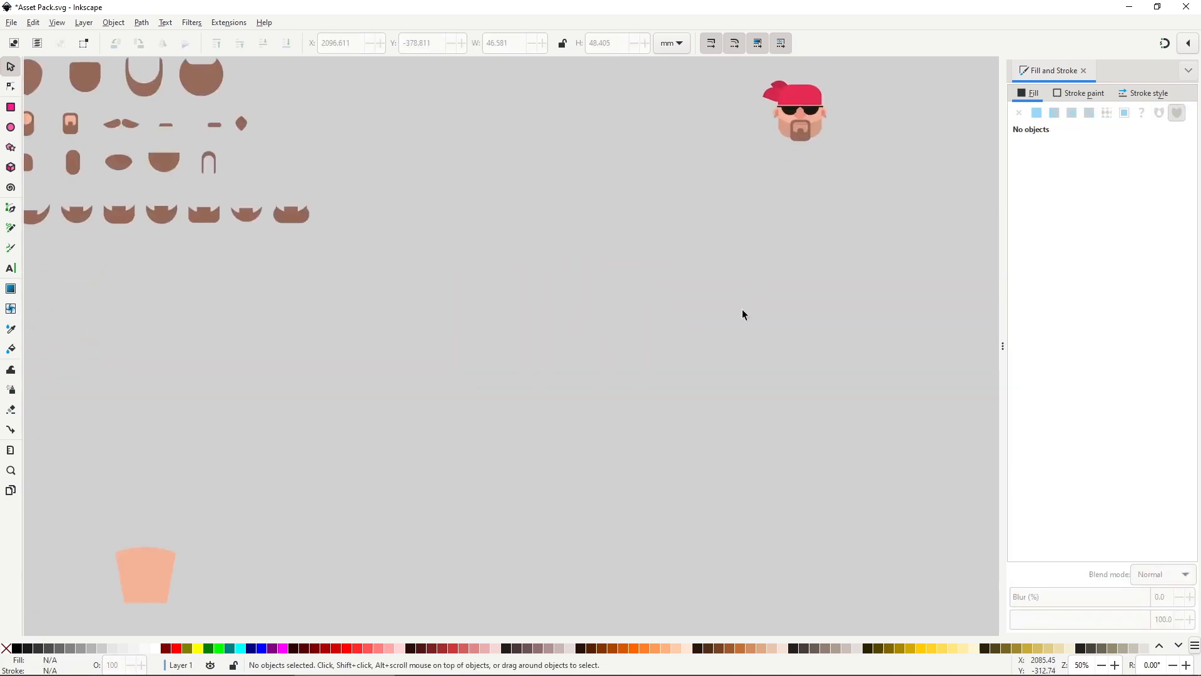
{"action": "scroll", "coordinate": [707, 371], "scroll_direction": "down", "scroll_amount": 2}
{"action": "left_click_drag", "start_coordinate": [558, 437], "coordinate": [742, 238]}
{"action": "left_click_drag", "start_coordinate": [618, 441], "coordinate": [699, 348]}
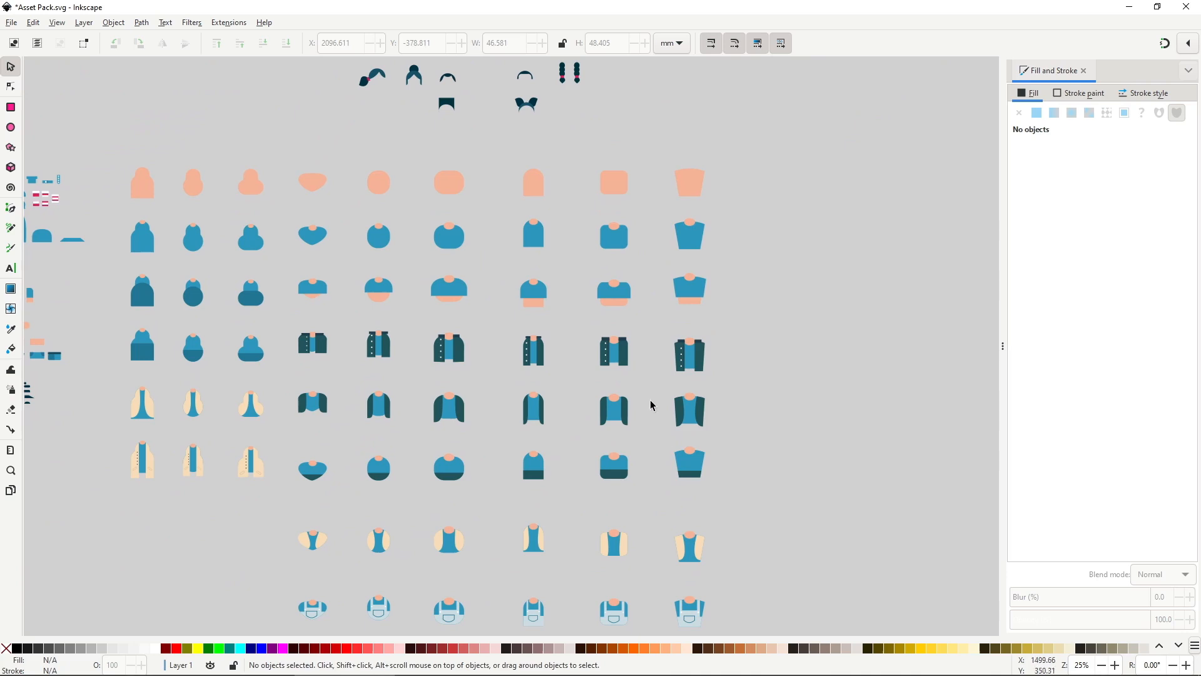
{"action": "left_click_drag", "start_coordinate": [653, 387], "coordinate": [576, 441]}
{"action": "key", "text": "ctrl+c"}
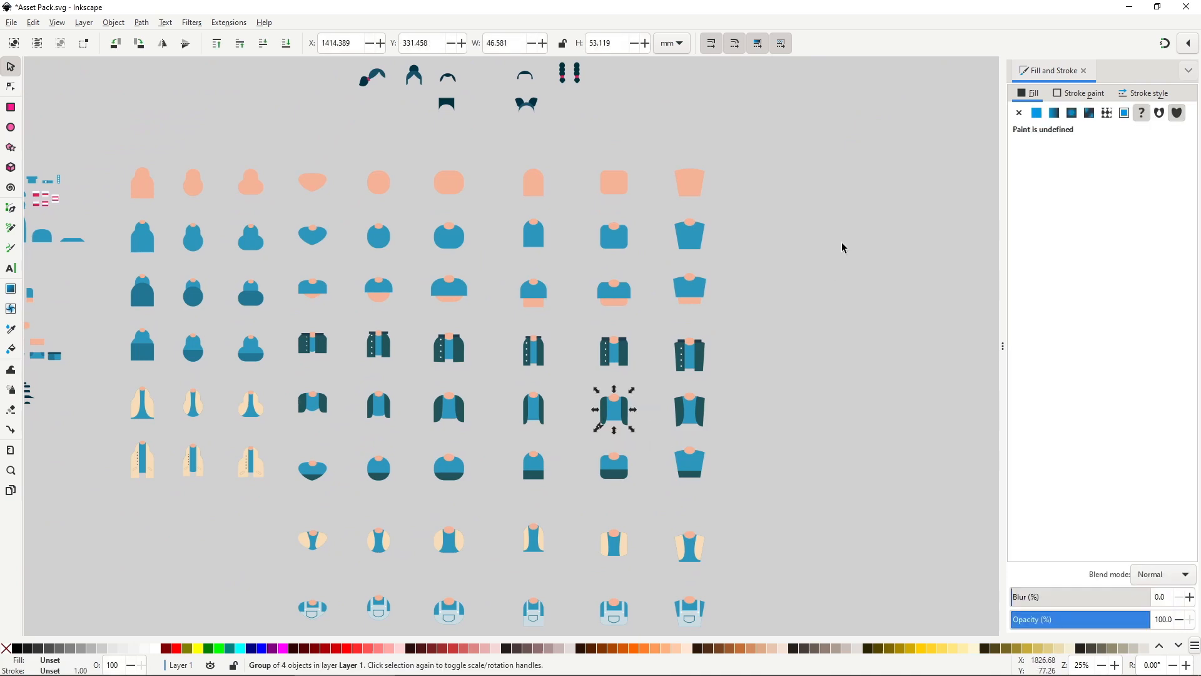
Paste the copied torso beside the finished head and place it just below the goatee
{"action": "left_click_drag", "start_coordinate": [973, 88], "coordinate": [548, 483]}
{"action": "scroll", "coordinate": [611, 412], "scroll_direction": "up", "scroll_amount": 3, "text": "ctrl"}
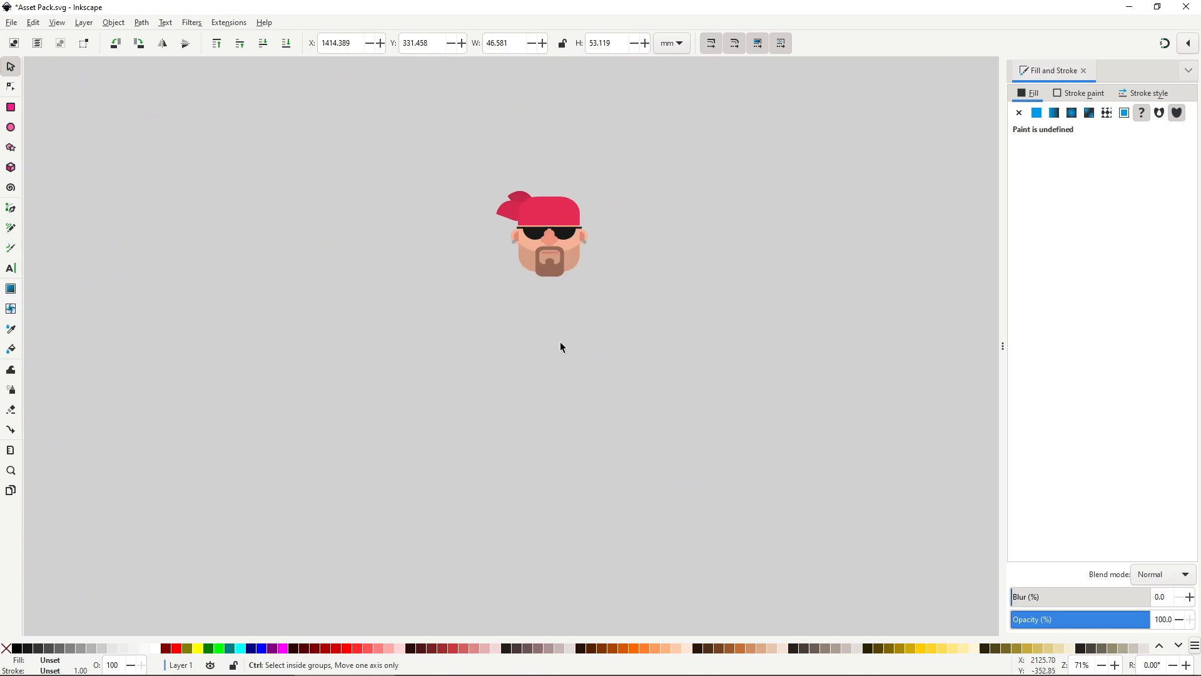
{"action": "key", "text": "ctrl+v"}
{"action": "mouse_move", "coordinate": [562, 354]}
{"action": "left_mouse_down"}
{"action": "mouse_move", "coordinate": [551, 367]}
{"action": "mouse_move", "coordinate": [559, 343]}
{"action": "left_mouse_up"}
{"action": "scroll", "coordinate": [568, 350], "scroll_direction": "up", "scroll_amount": 1, "text": "ctrl"}
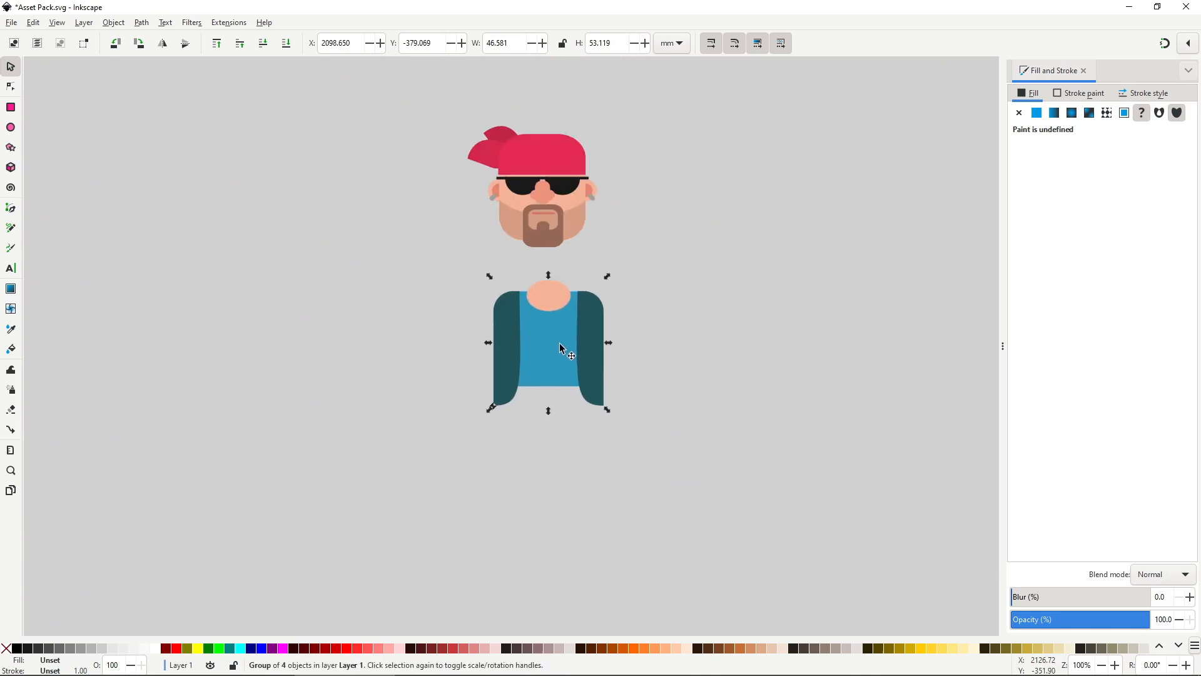
Ungroup the pasted torso and delete its skin-coloured neck oval
{"action": "right_click", "coordinate": [561, 349]}
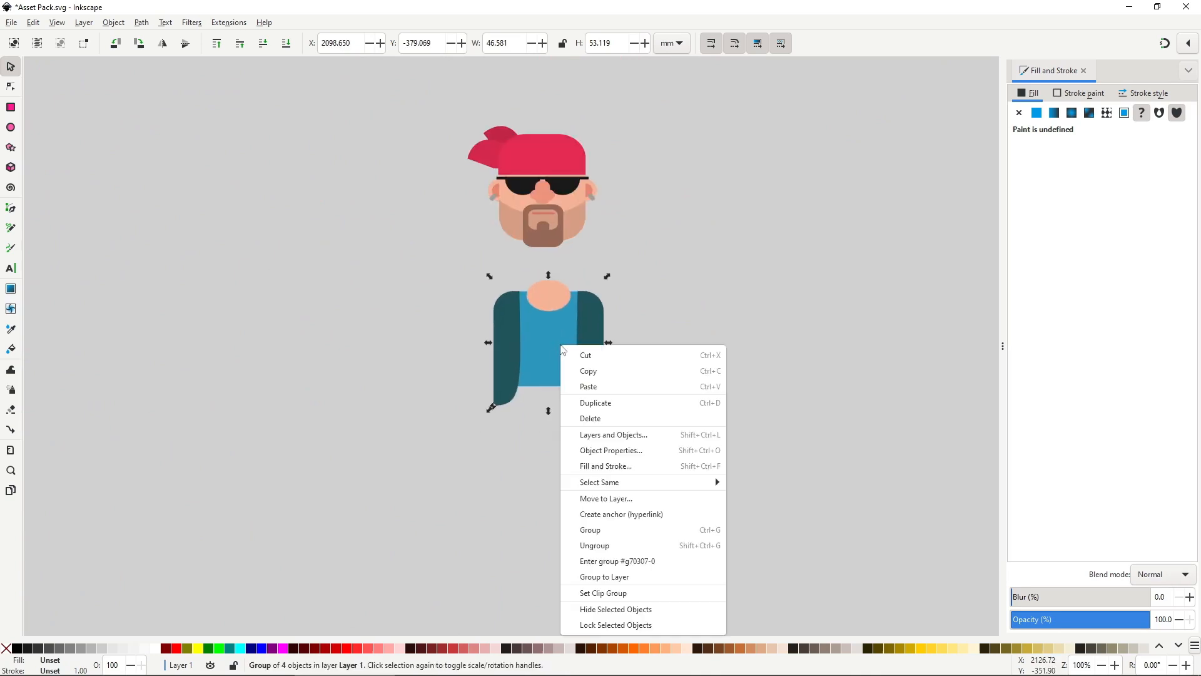
{"action": "left_click", "coordinate": [593, 545]}
{"action": "left_click", "coordinate": [577, 447]}
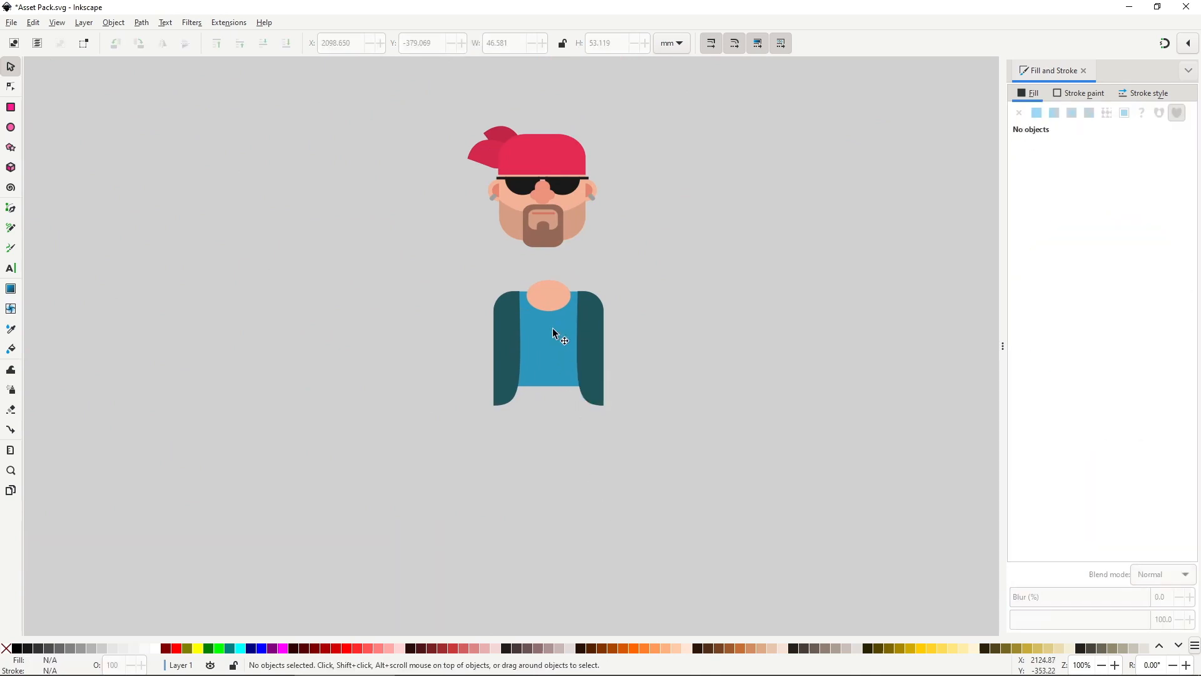
{"action": "left_click", "coordinate": [550, 304]}
{"action": "key", "text": "Delete"}
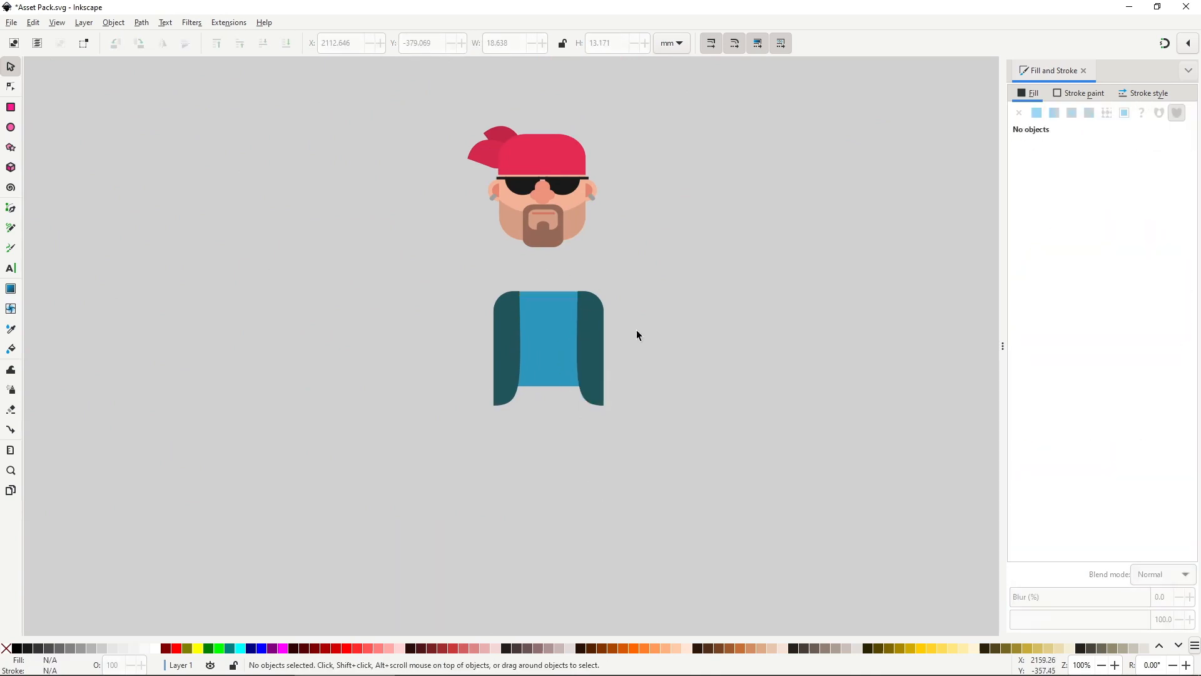
Recolour the right-hand jacket panel dark grey 474a4a with saturation 4 and value 29
{"action": "key", "text": "n"}
{"action": "left_click", "coordinate": [590, 343]}
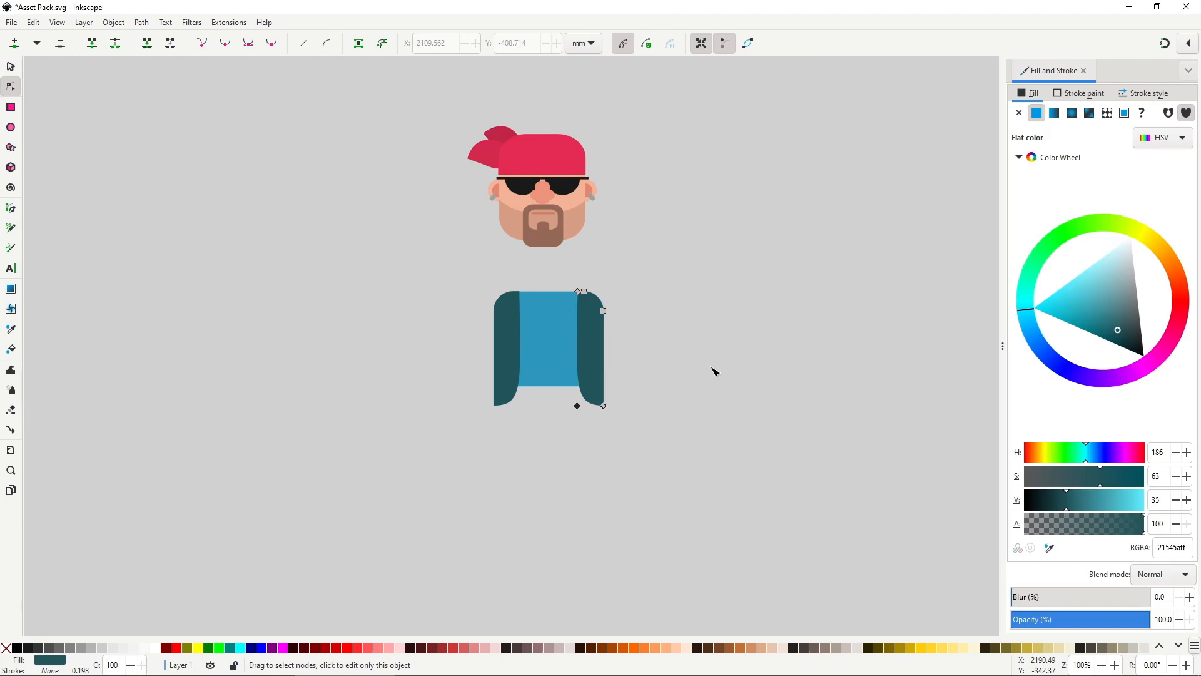
{"action": "mouse_move", "coordinate": [1059, 501]}
{"action": "left_mouse_down"}
{"action": "mouse_move", "coordinate": [1046, 504]}
{"action": "mouse_move", "coordinate": [1044, 480]}
{"action": "mouse_move", "coordinate": [1061, 479]}
{"action": "mouse_move", "coordinate": [1029, 482]}
{"action": "mouse_move", "coordinate": [1059, 504]}
{"action": "left_mouse_up"}
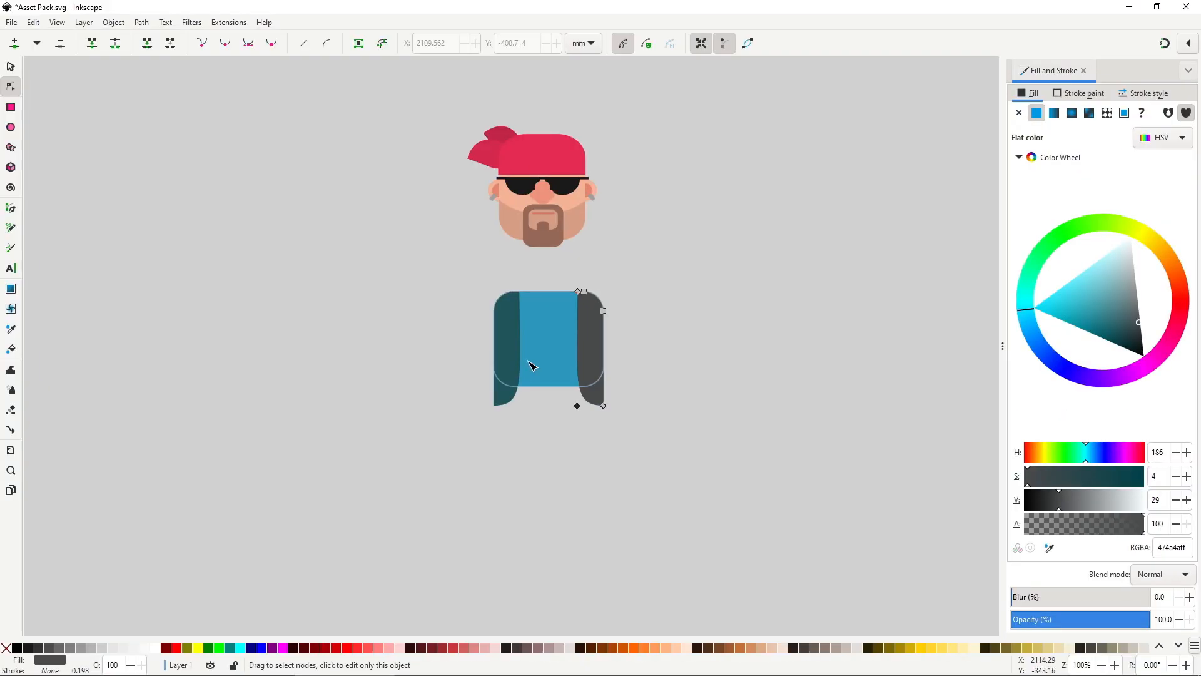
Recolour the left-hand jacket panel with the dark grey 474a4a sampled from the other panel
{"action": "left_click", "coordinate": [513, 348]}
{"action": "key", "text": "d"}
{"action": "left_click", "coordinate": [599, 351]}
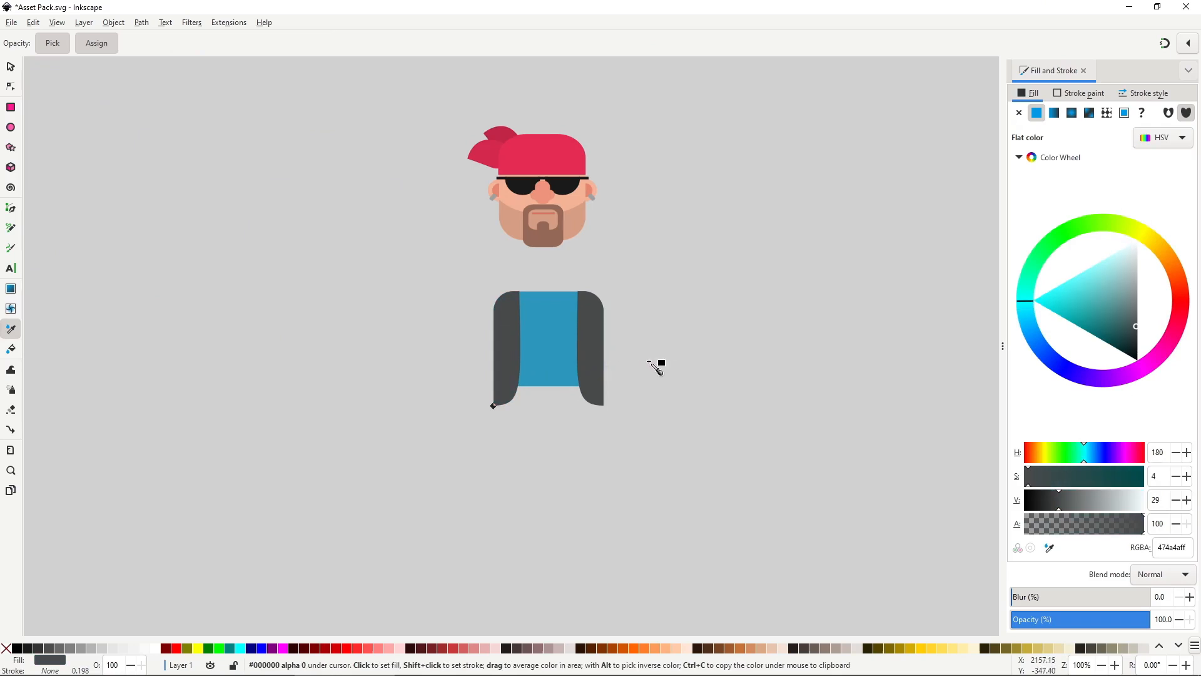
{"action": "key", "text": "s"}
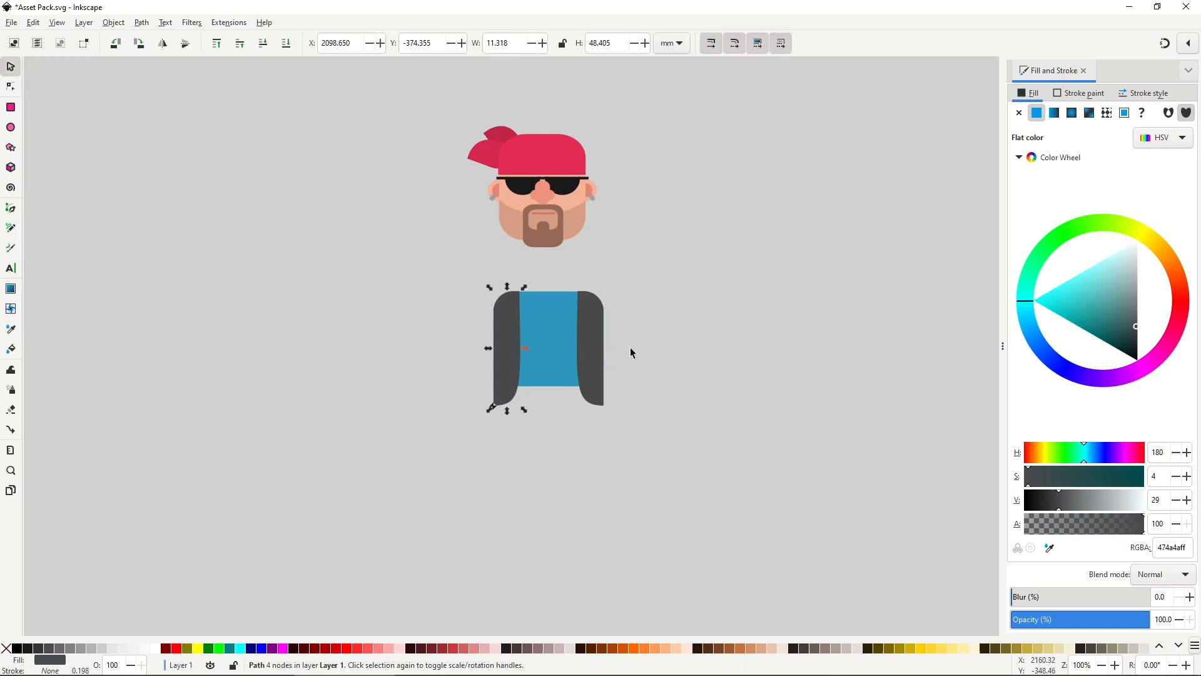
Recolour the blue shirt rectangle with the skin tone f4b396 sampled from the face
{"action": "scroll", "coordinate": [625, 347], "scroll_direction": "up", "scroll_amount": 2}
{"action": "left_click_drag", "start_coordinate": [633, 345], "coordinate": [692, 317]}
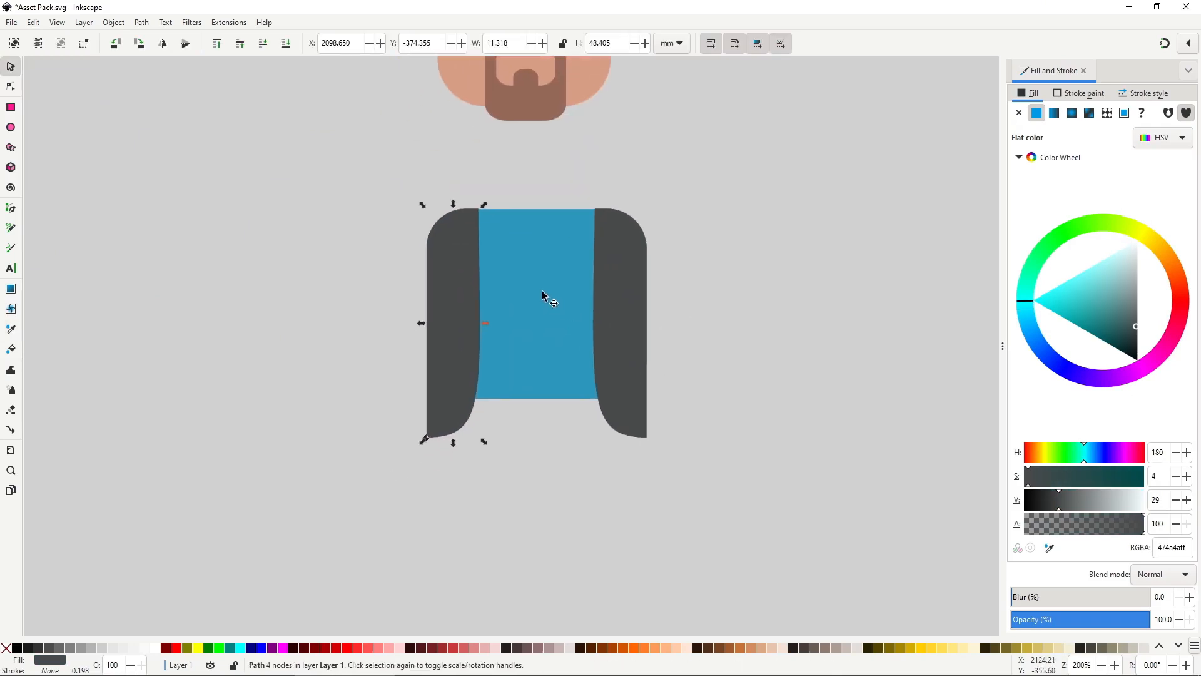
{"action": "left_click_drag", "start_coordinate": [542, 281], "coordinate": [551, 343]}
{"action": "left_click", "coordinate": [552, 348]}
{"action": "key", "text": "d"}
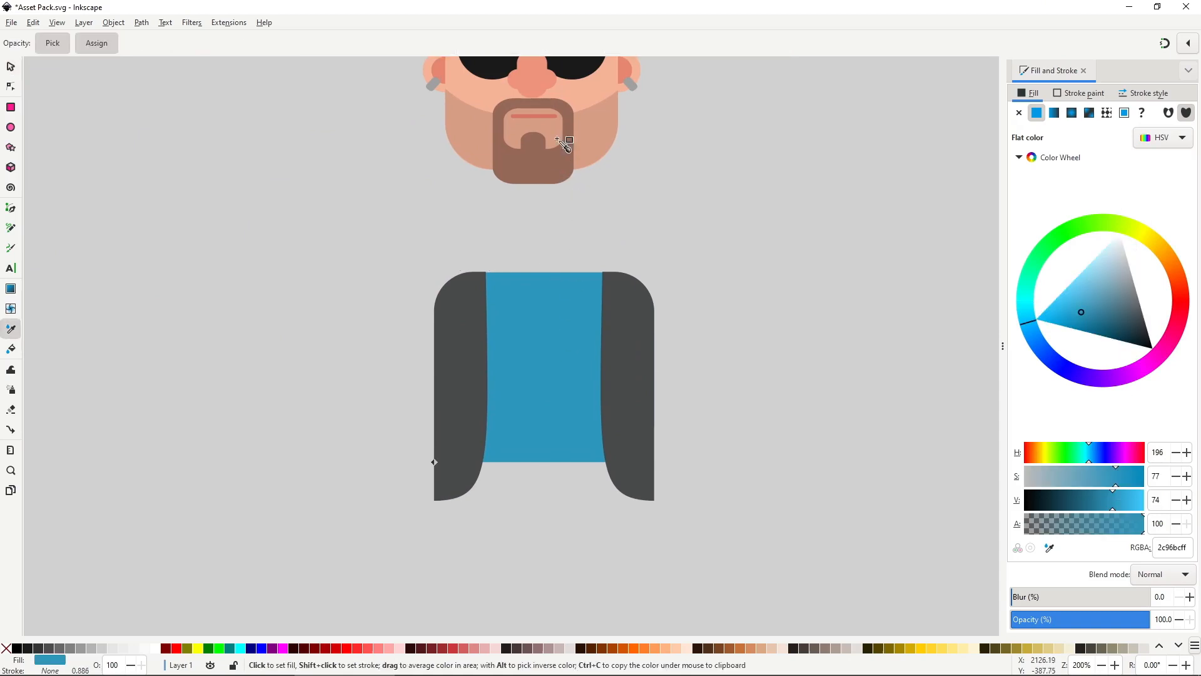
{"action": "left_click", "coordinate": [600, 100]}
{"action": "key", "text": "s"}
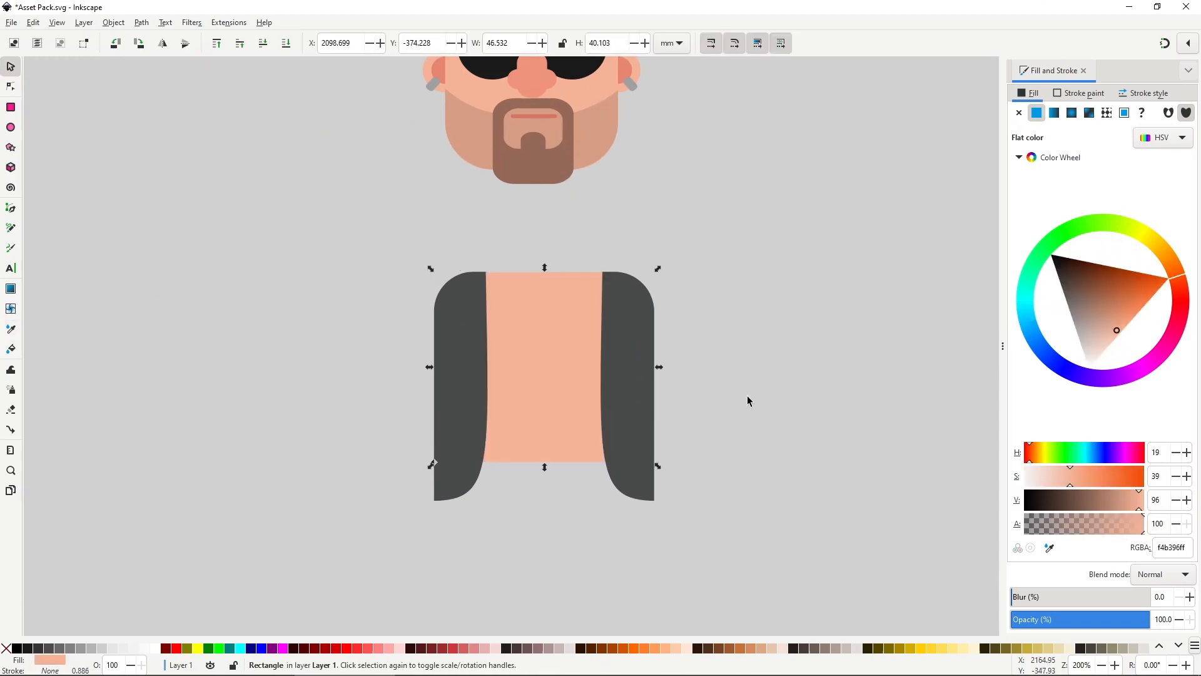
Edit the right-hand jacket panel's nodes, extending its lower edge downward and moving its inner edge towards the chest
{"action": "key", "text": "n"}
{"action": "key", "text": "s"}
{"action": "key", "text": "n"}
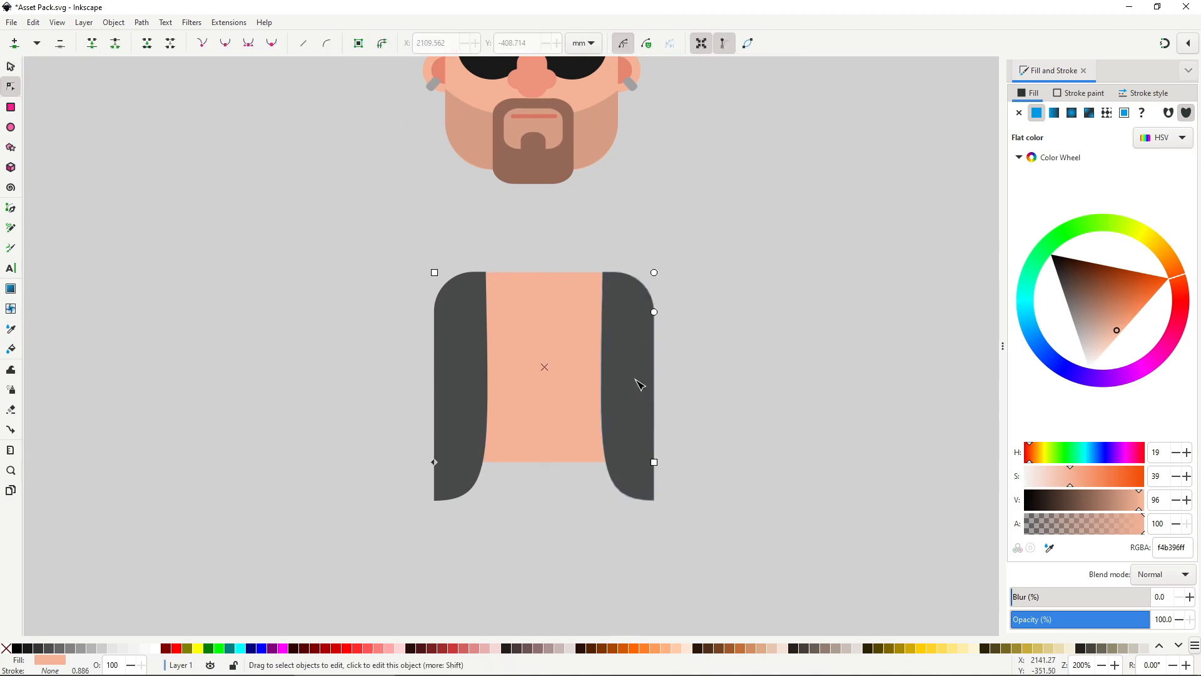
{"action": "left_click", "coordinate": [639, 383]}
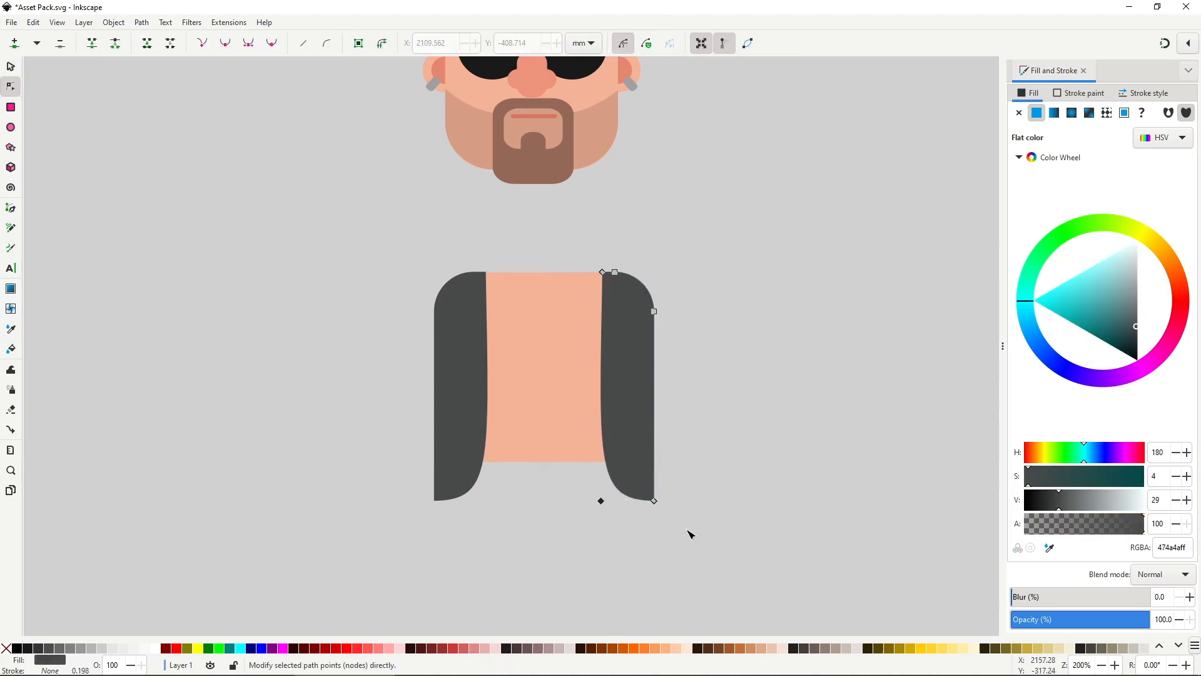
{"action": "left_click_drag", "start_coordinate": [709, 540], "coordinate": [569, 439]}
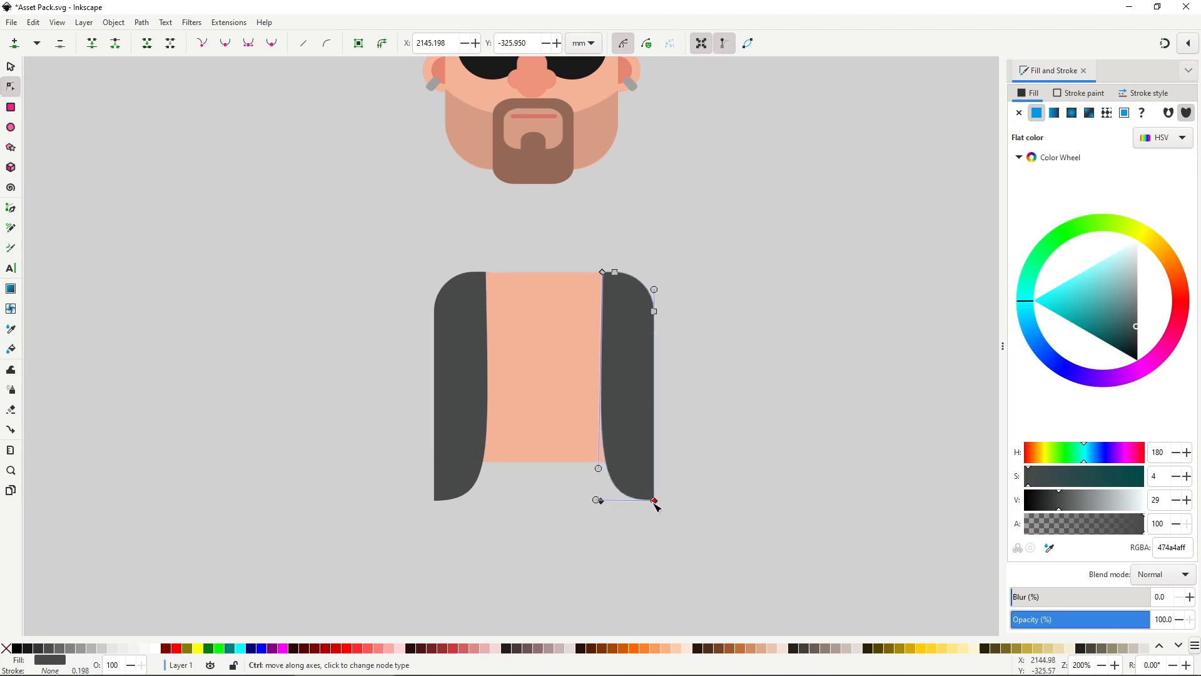
{"action": "mouse_move", "coordinate": [655, 509]}
{"action": "left_mouse_down"}
{"action": "mouse_move", "coordinate": [660, 543]}
{"action": "mouse_move", "coordinate": [658, 521]}
{"action": "left_mouse_up"}
{"action": "left_click_drag", "start_coordinate": [609, 255], "coordinate": [584, 524]}
{"action": "left_click_drag", "start_coordinate": [602, 271], "coordinate": [595, 277]}
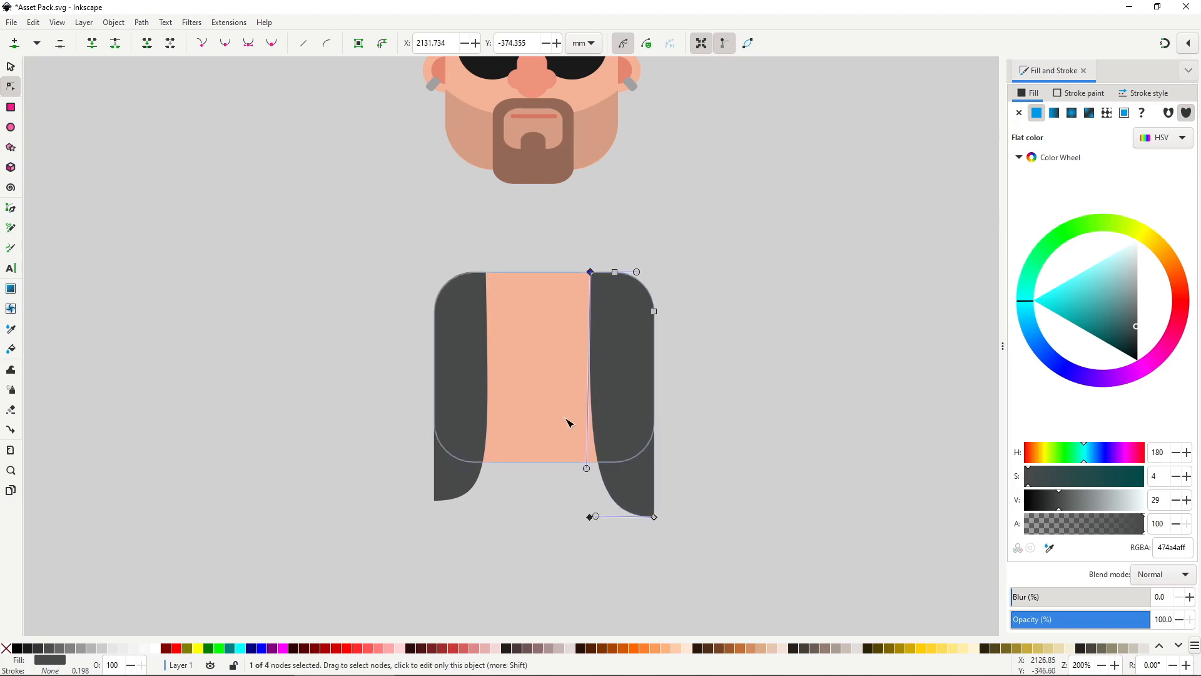
Delete the left-hand vest panel from the torso
{"action": "key", "text": "s"}
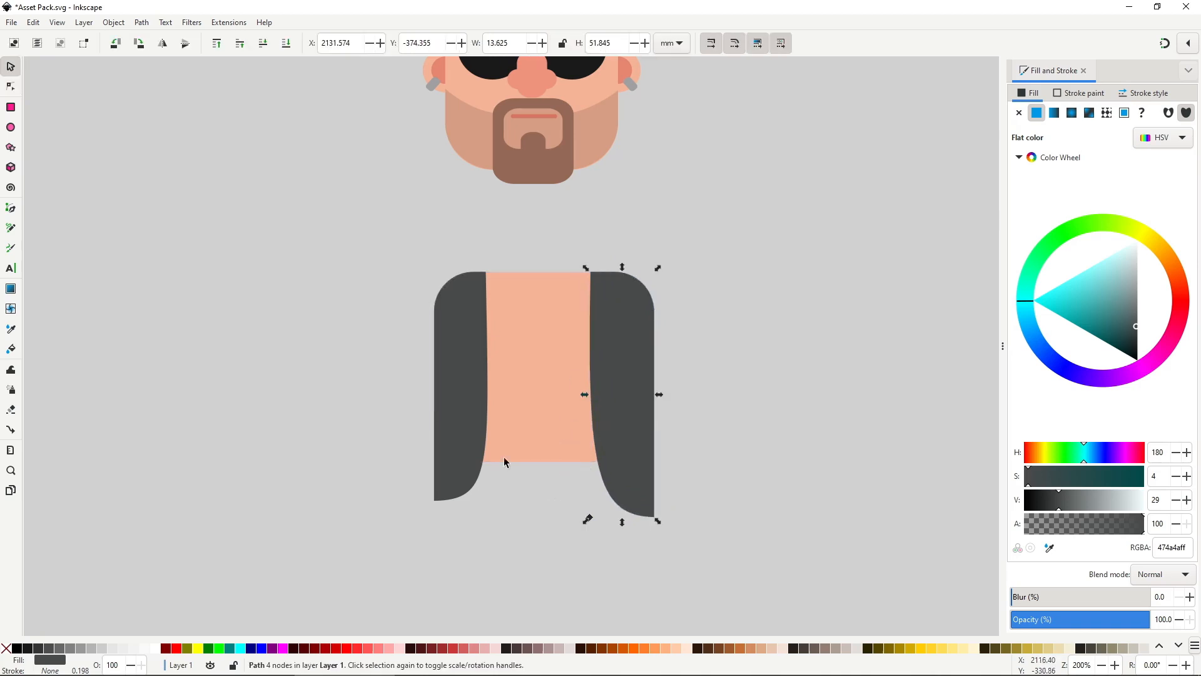
{"action": "left_click", "coordinate": [465, 387]}
{"action": "key", "text": "Delete"}
Duplicate the right-hand vest panel, mirror the copy horizontally and align it with the opposite side of the torso
{"action": "left_click", "coordinate": [635, 366]}
{"action": "key", "text": "ctrl+d"}
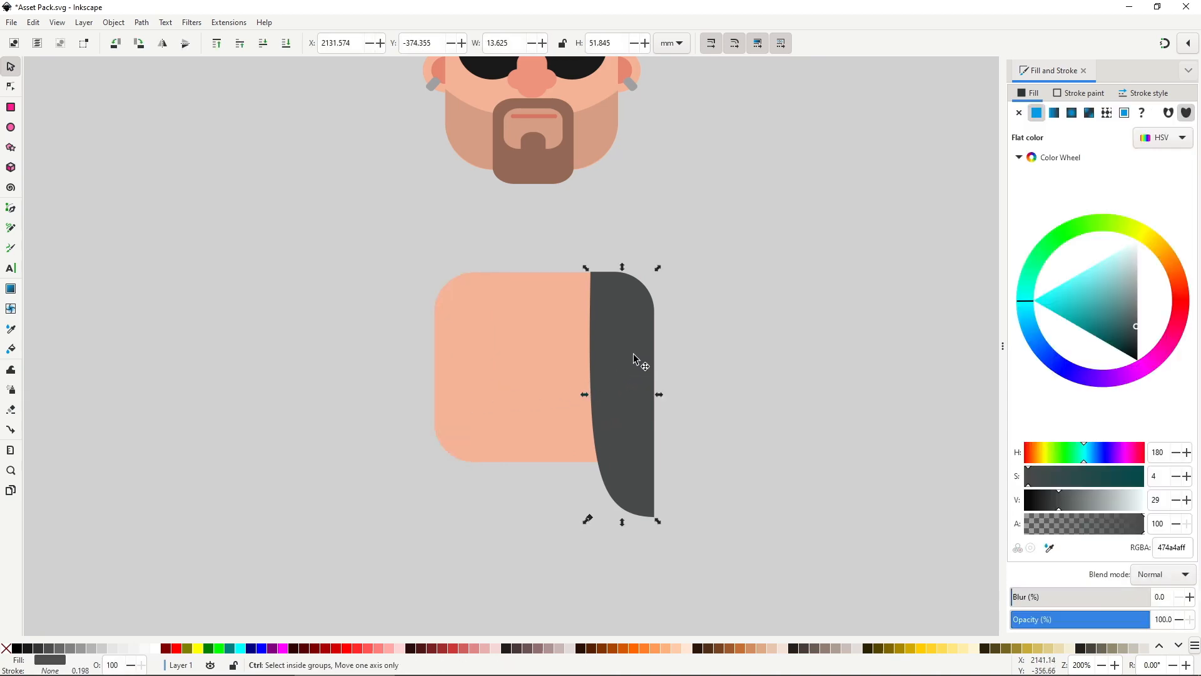
{"action": "left_click_drag", "start_coordinate": [637, 351], "coordinate": [534, 376]}
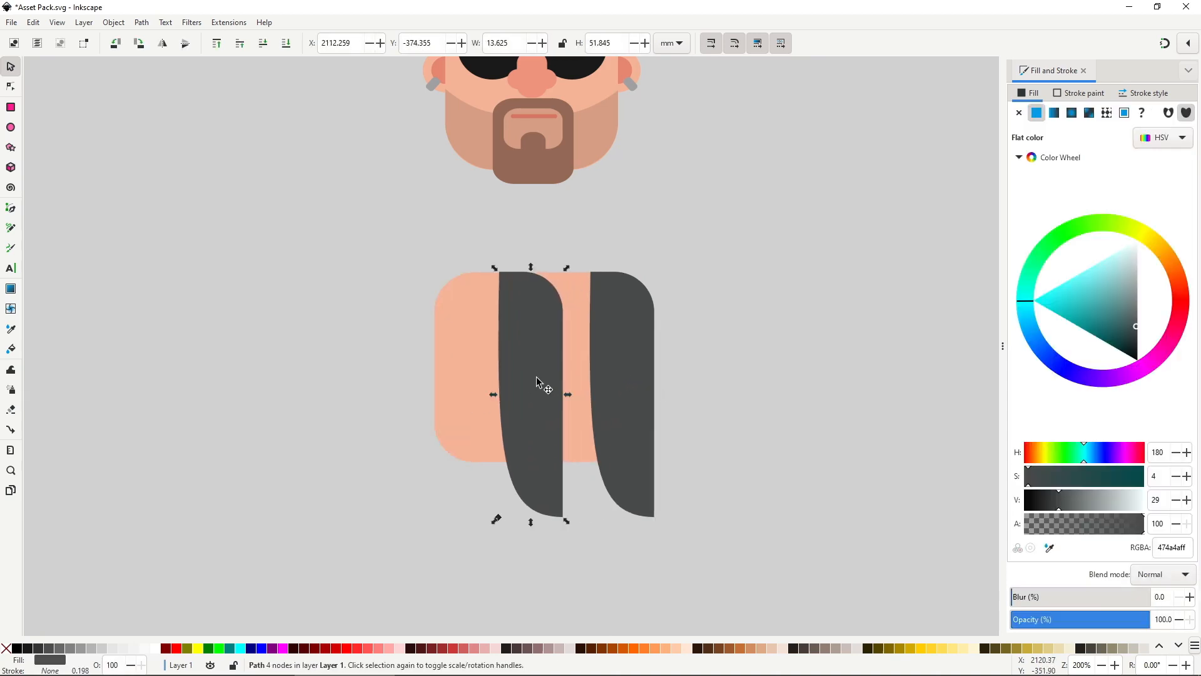
{"action": "key", "text": "h"}
{"action": "left_click_drag", "start_coordinate": [557, 327], "coordinate": [533, 316]}
{"action": "scroll", "coordinate": [449, 295], "scroll_direction": "up", "scroll_amount": 2}
{"action": "scroll", "coordinate": [449, 294], "scroll_direction": "up", "scroll_amount": 3}
{"action": "scroll", "coordinate": [599, 381], "scroll_direction": "down", "scroll_amount": 4}
{"action": "scroll", "coordinate": [670, 448], "scroll_direction": "down", "scroll_amount": 1}
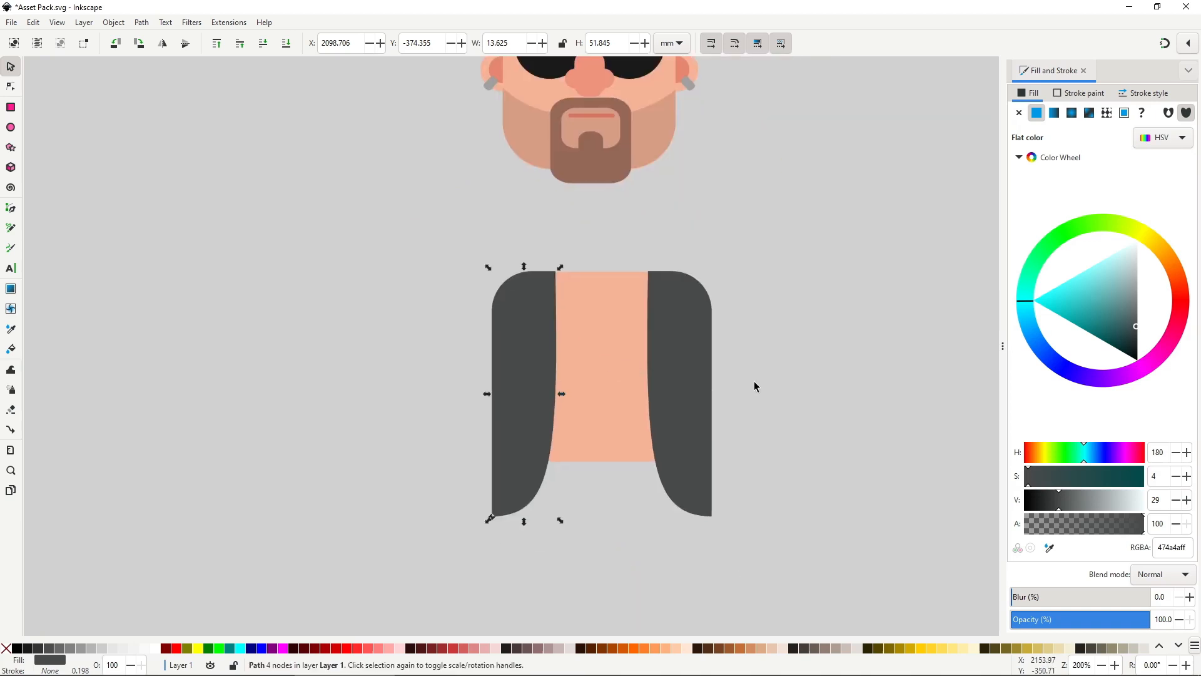
{"action": "key", "text": "Escape"}
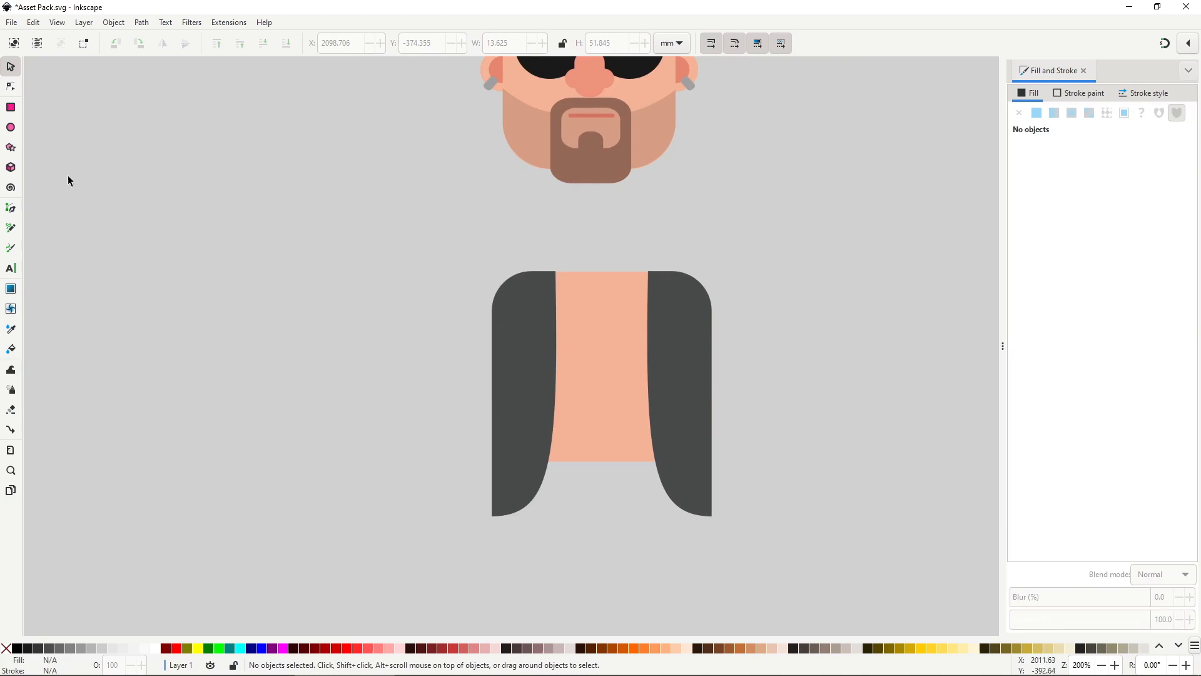
Draw a nipple ellipse about 3.7 by 2.2 mm on the chest beside the right-hand vest panel and fill it pink ff9191
{"action": "left_click", "coordinate": [11, 128]}
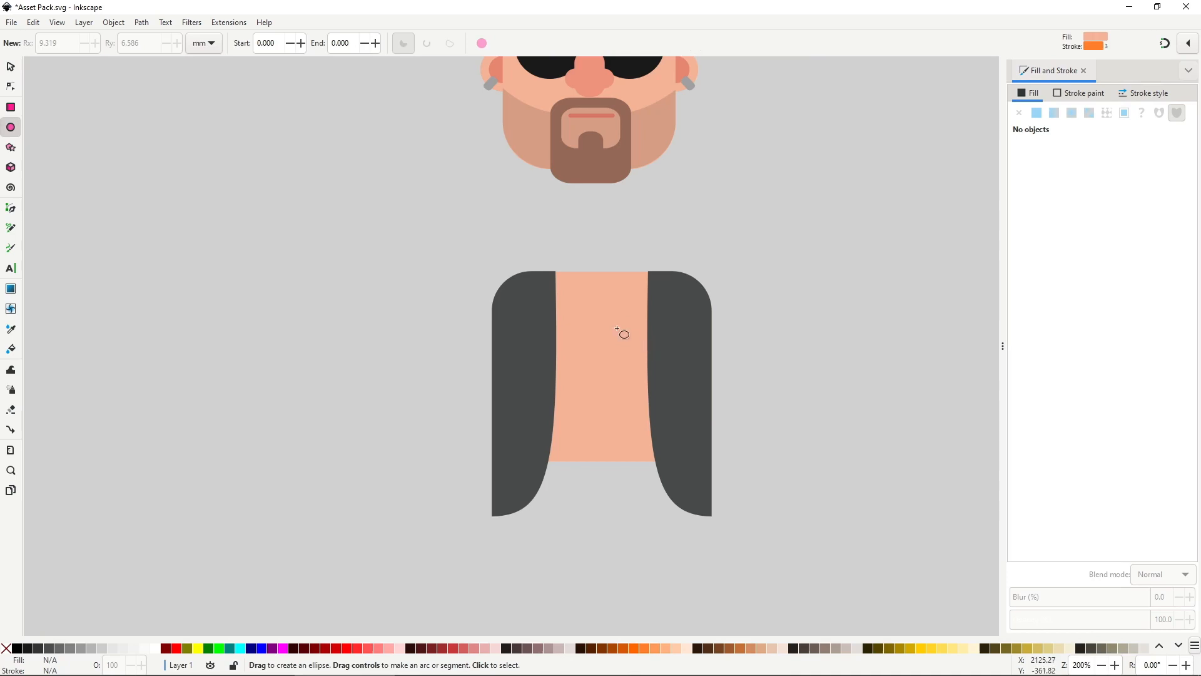
{"action": "left_click_drag", "start_coordinate": [632, 329], "coordinate": [638, 333]}
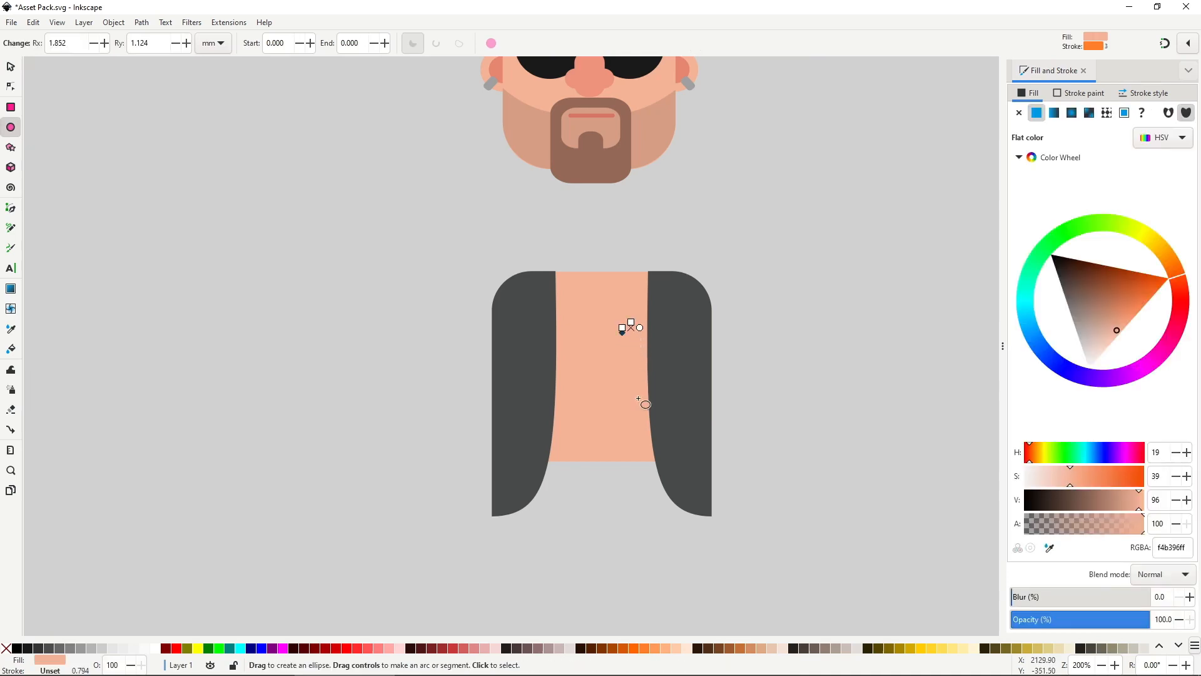
{"action": "left_click", "coordinate": [400, 651]}
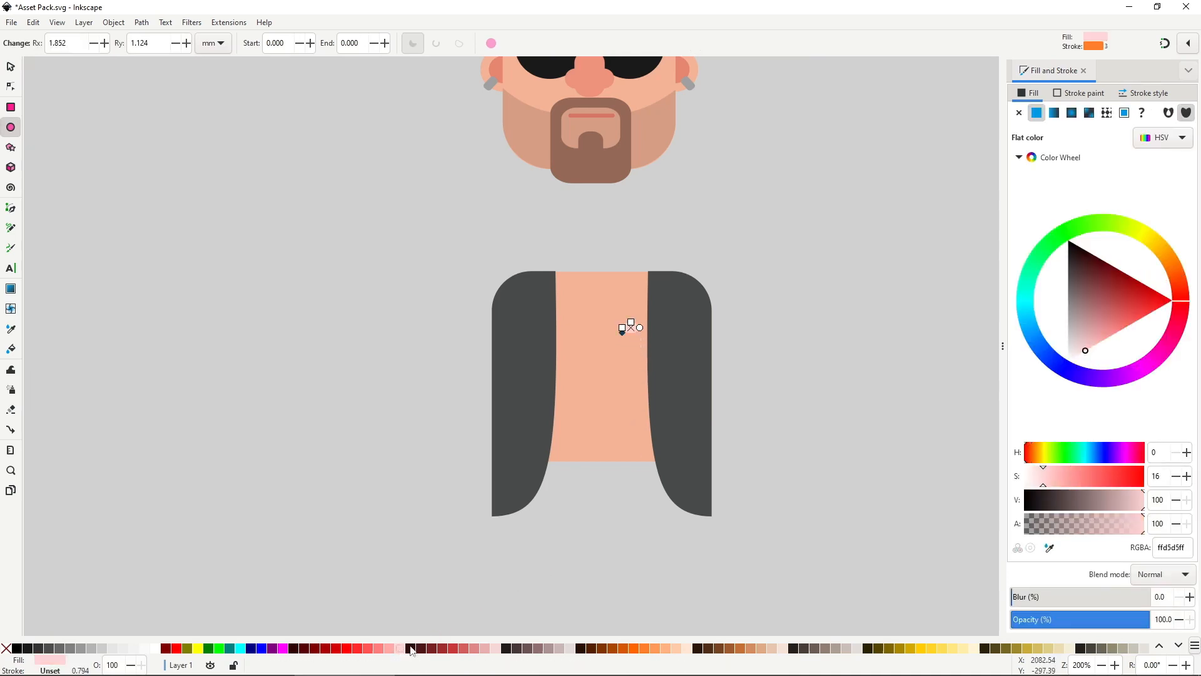
{"action": "left_click", "coordinate": [390, 651]}
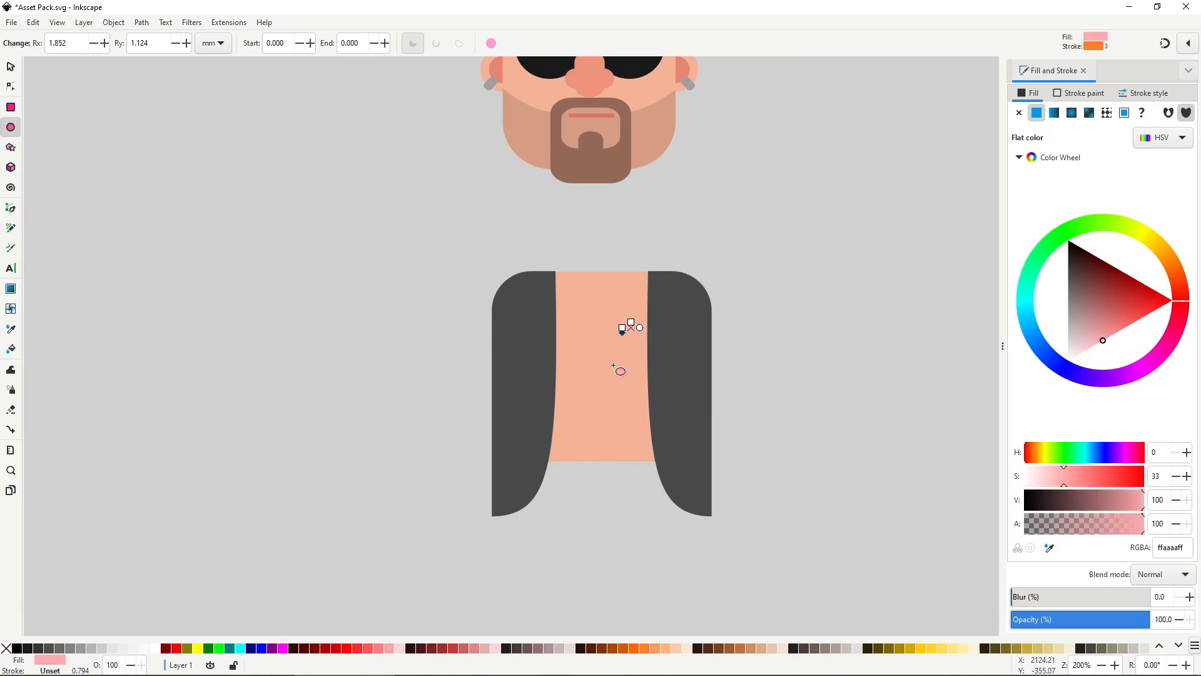
{"action": "key", "text": "s"}
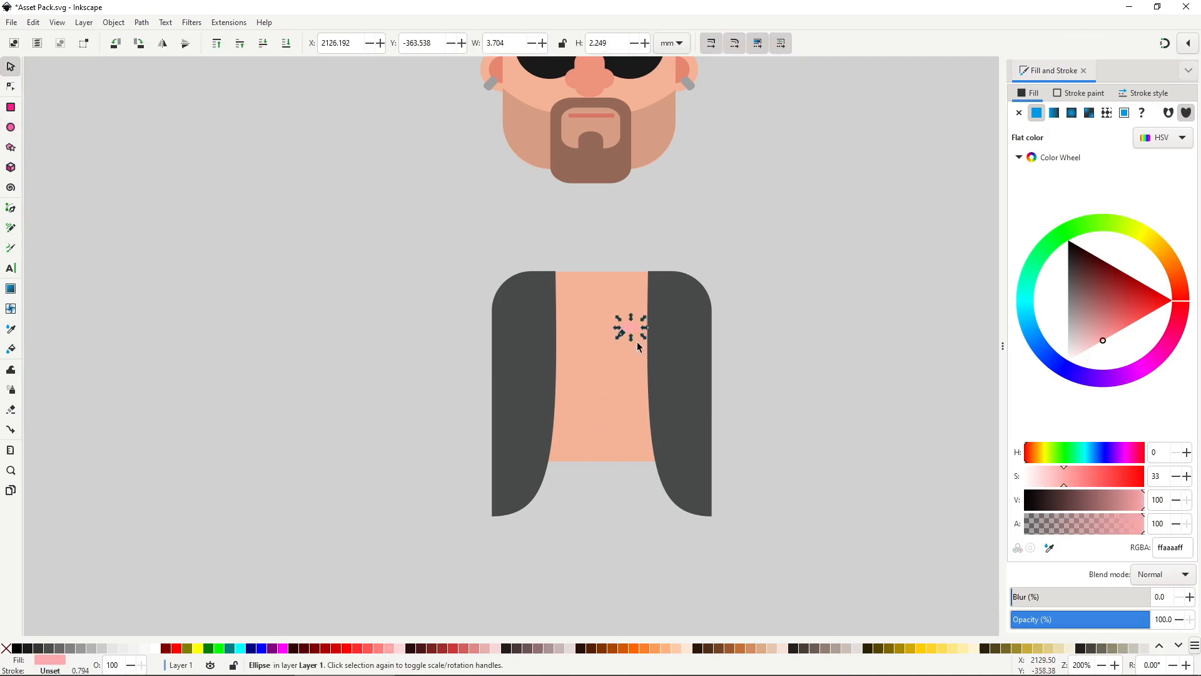
{"action": "left_click_drag", "start_coordinate": [632, 329], "coordinate": [596, 330]}
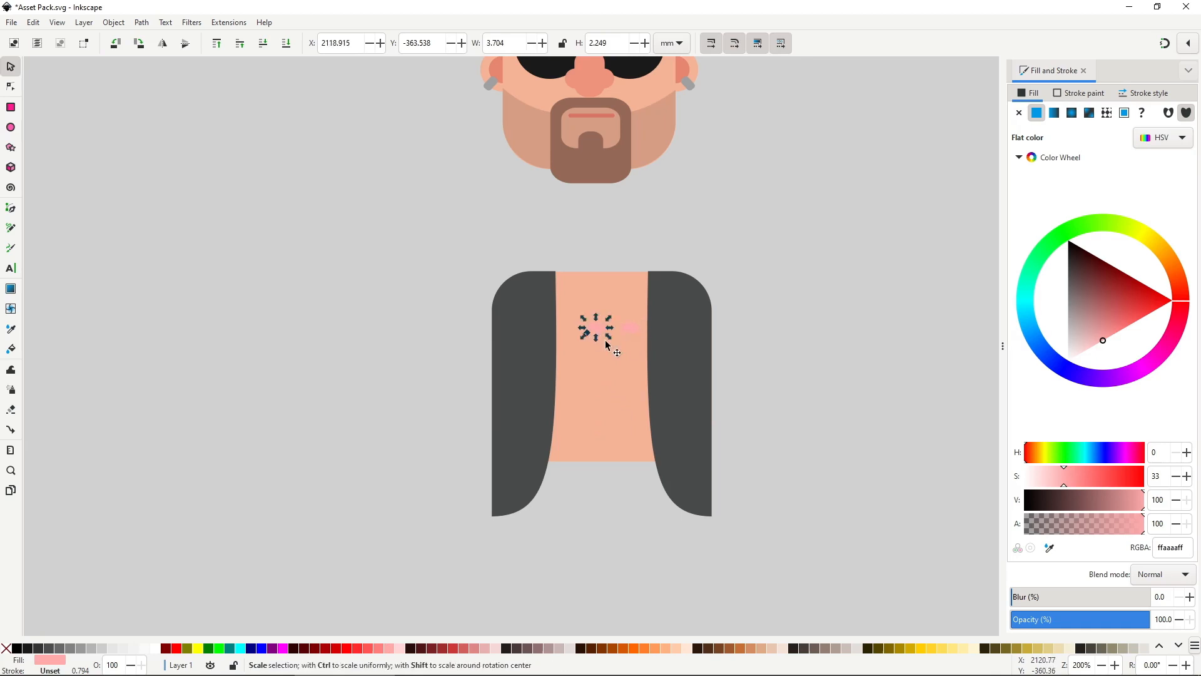
{"action": "key", "text": "ctrl+z"}
{"action": "left_click", "coordinate": [632, 326]}
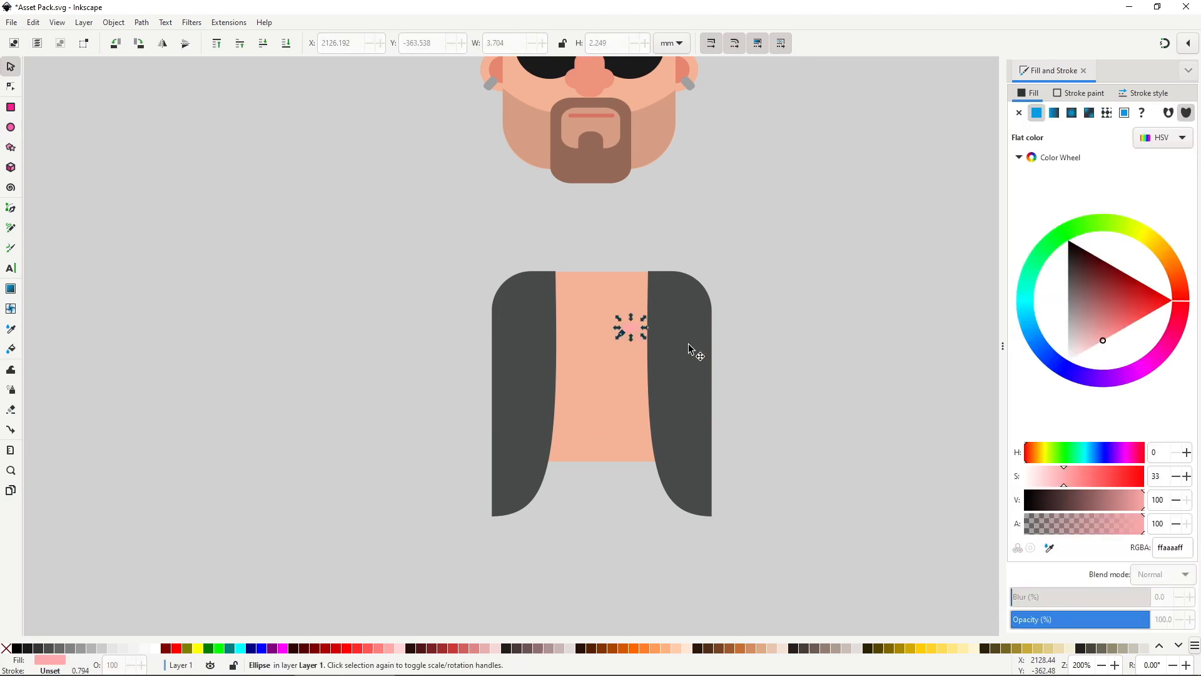
{"action": "left_click", "coordinate": [1077, 477]}
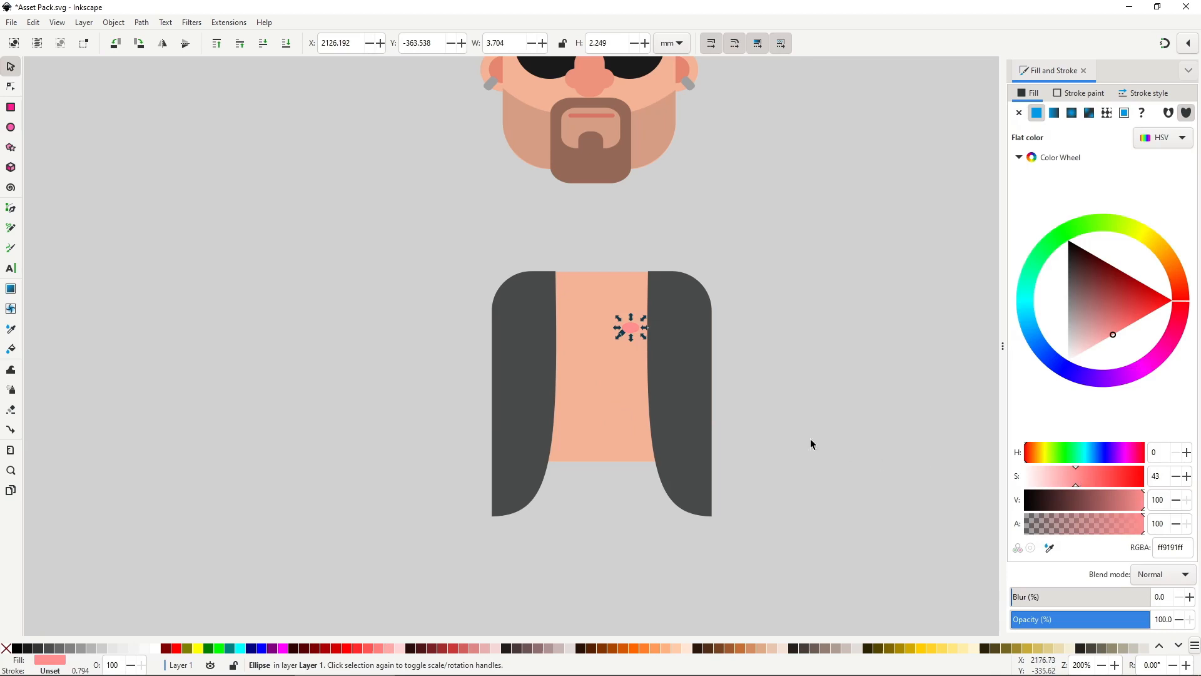
Duplicate the pink ellipse for the other side of the chest and tuck both partly behind the vest panels' inner edges
{"action": "left_click_drag", "start_coordinate": [631, 327], "coordinate": [554, 331]}
{"action": "key", "text": "ctrl+d"}
{"action": "left_click_drag", "start_coordinate": [639, 327], "coordinate": [646, 329]}
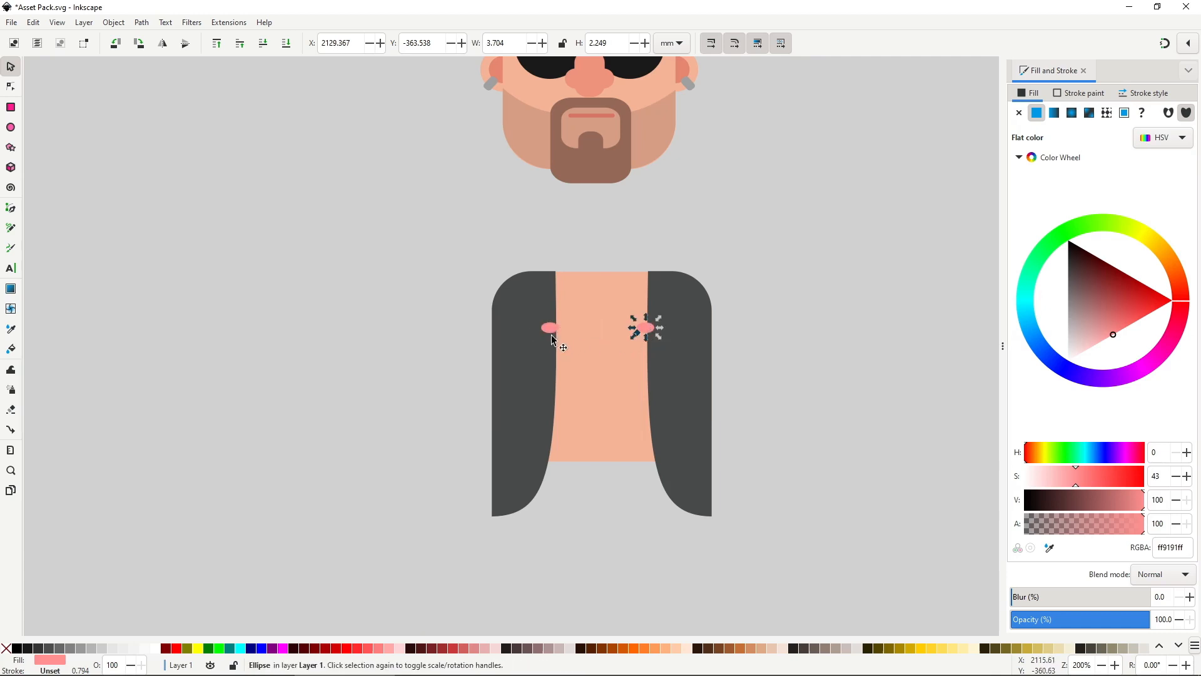
{"action": "left_click_drag", "start_coordinate": [557, 330], "coordinate": [563, 332]}
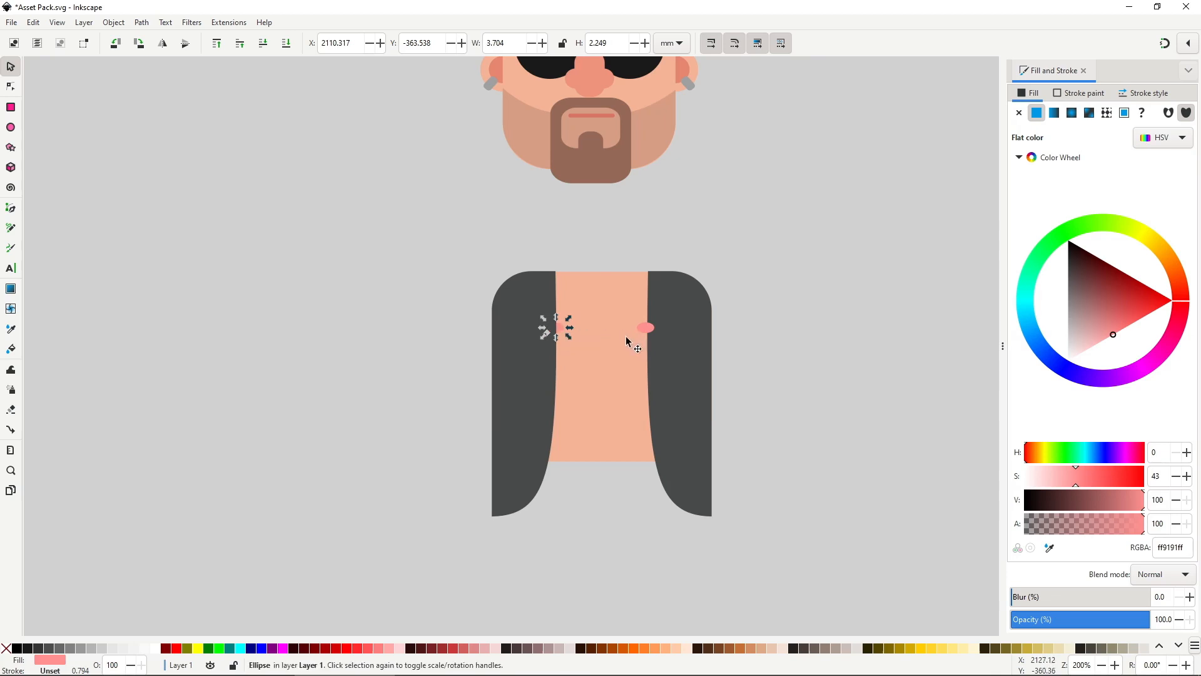
{"action": "left_click", "coordinate": [646, 329]}
{"action": "left_click_drag", "start_coordinate": [641, 328], "coordinate": [648, 331]}
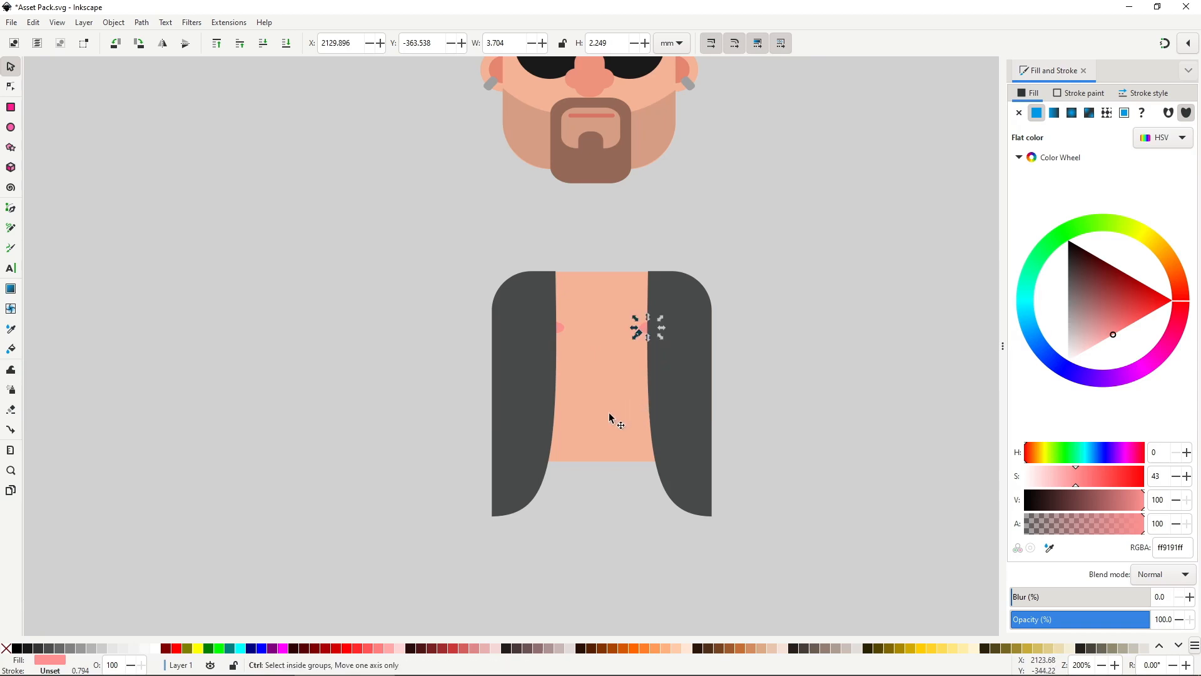
Draw a navel ellipse about 2.8 by 2.6 mm low on the belly and fill it with the shade d79e84 sampled from the lower face
{"action": "left_click", "coordinate": [11, 128]}
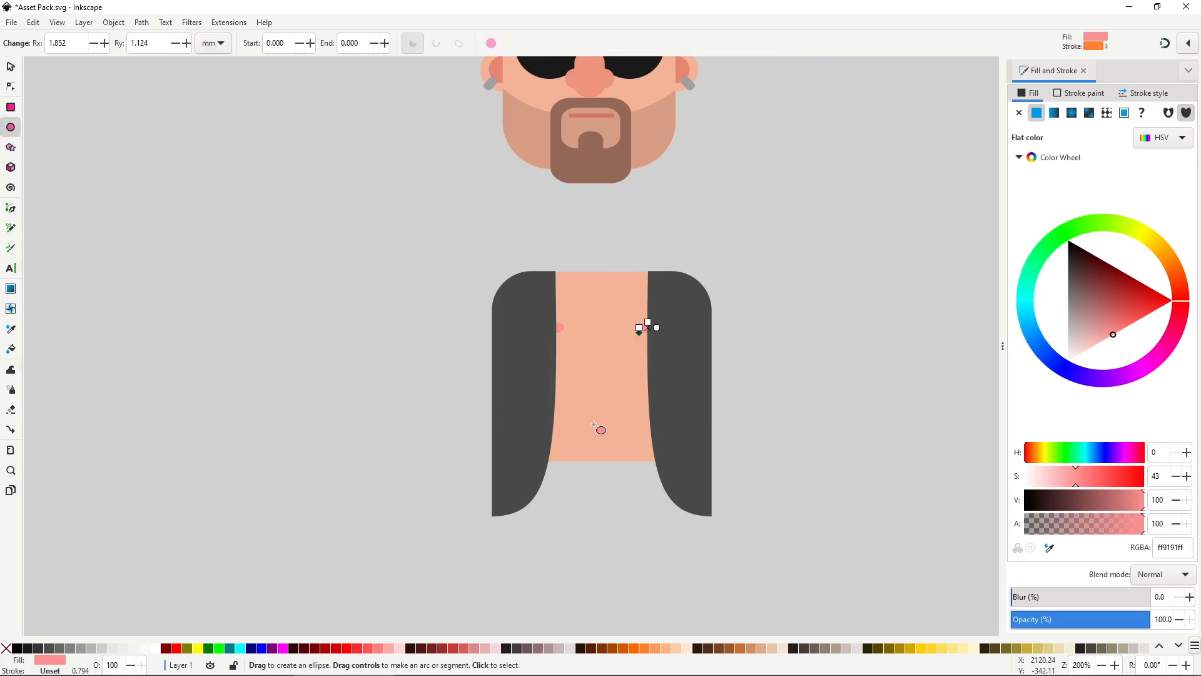
{"action": "left_click_drag", "start_coordinate": [594, 425], "coordinate": [612, 436]}
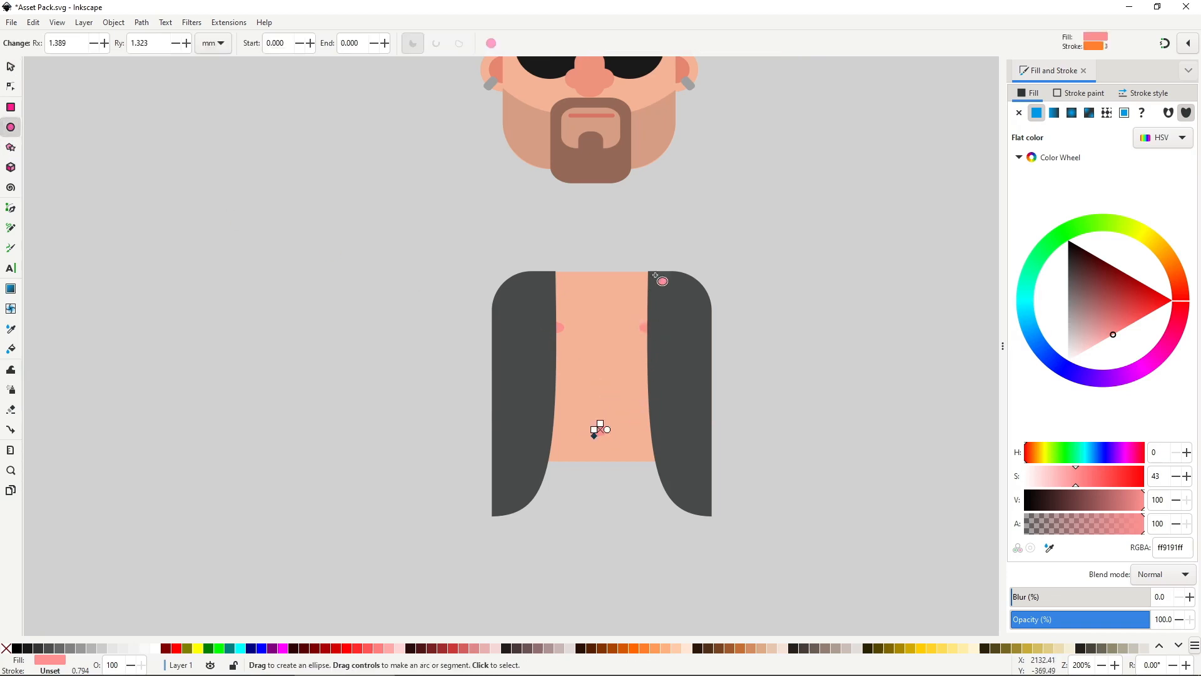
{"action": "key", "text": "d"}
{"action": "left_click", "coordinate": [649, 138]}
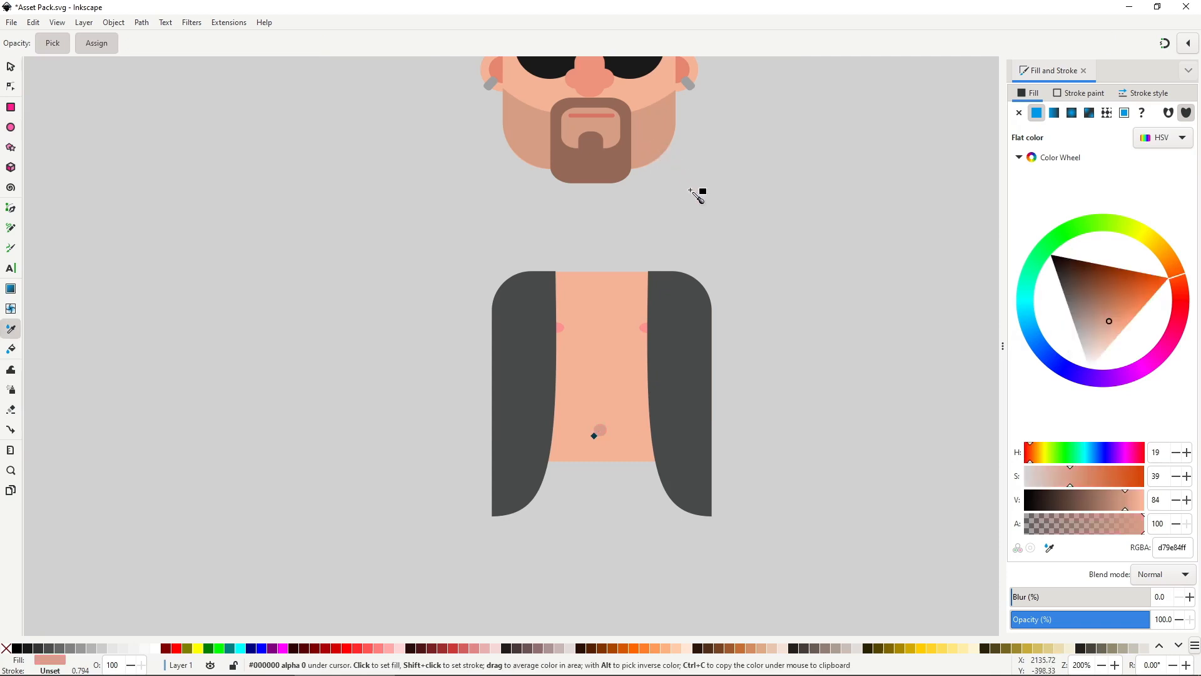
{"action": "key", "text": "s"}
{"action": "left_click", "coordinate": [659, 517]}
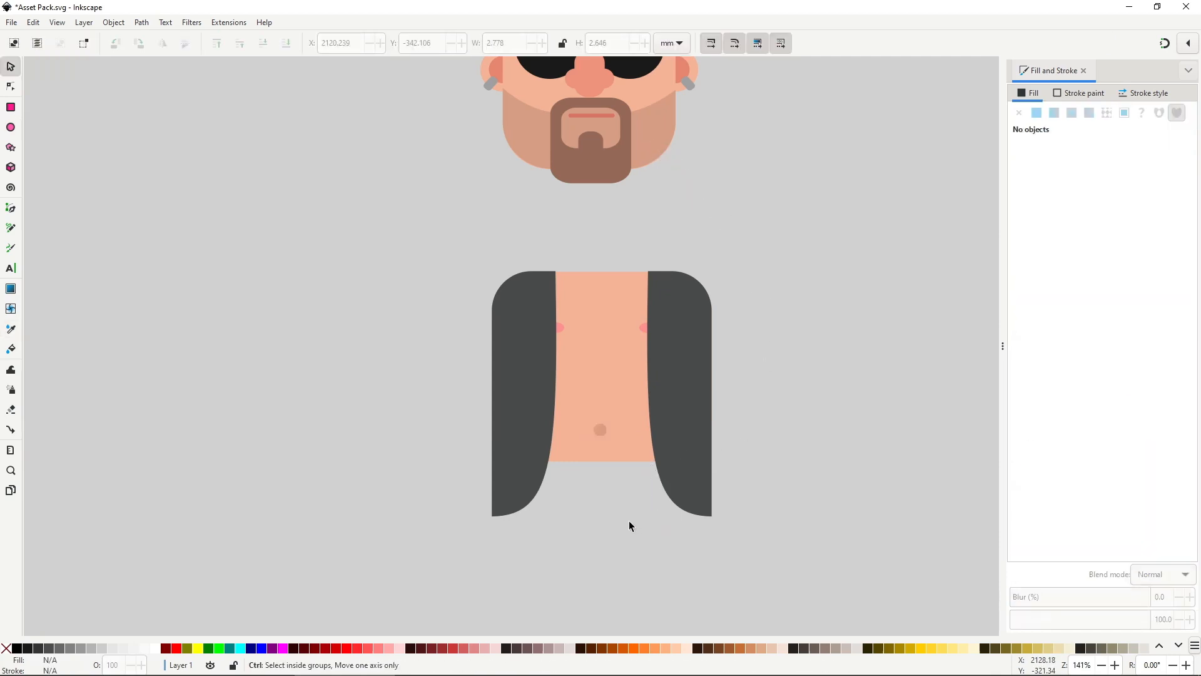
Shrink the navel ellipse to about 2.1 by 2.0 mm around its centre
{"action": "scroll", "coordinate": [629, 520], "scroll_direction": "down", "scroll_amount": 2}
{"action": "scroll", "coordinate": [620, 500], "scroll_direction": "up", "scroll_amount": 3}
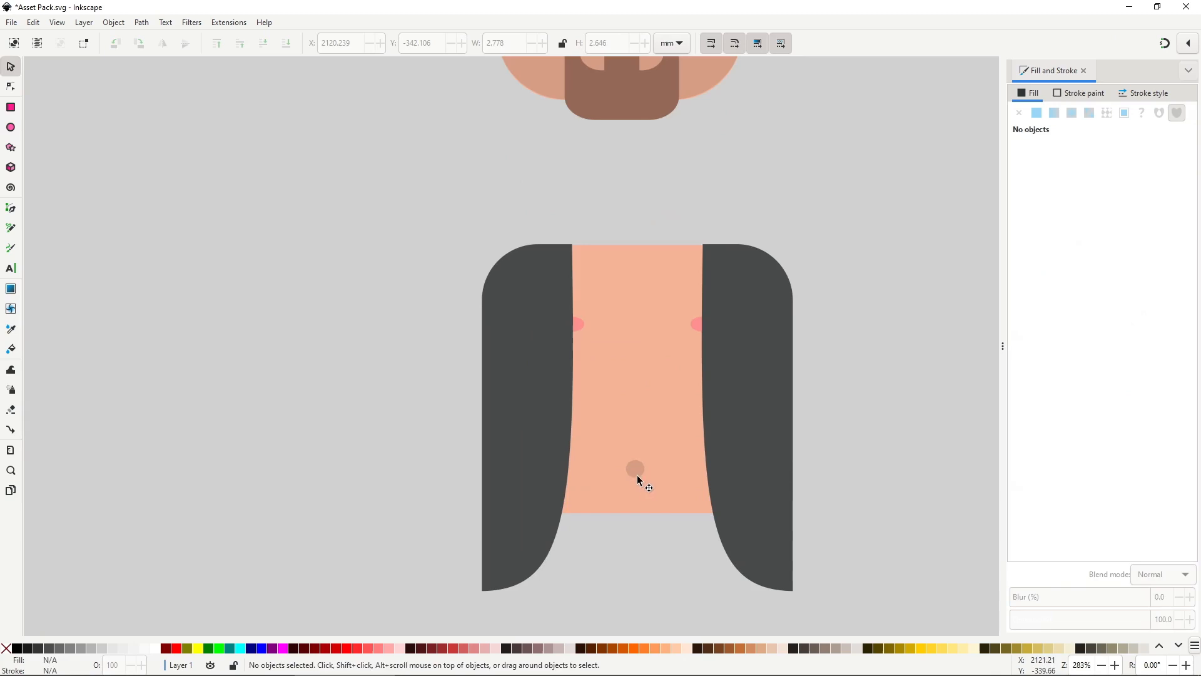
{"action": "left_click", "coordinate": [636, 470]}
{"action": "left_click_drag", "start_coordinate": [636, 470], "coordinate": [642, 468]}
{"action": "scroll", "coordinate": [670, 538], "scroll_direction": "down", "scroll_amount": 3}
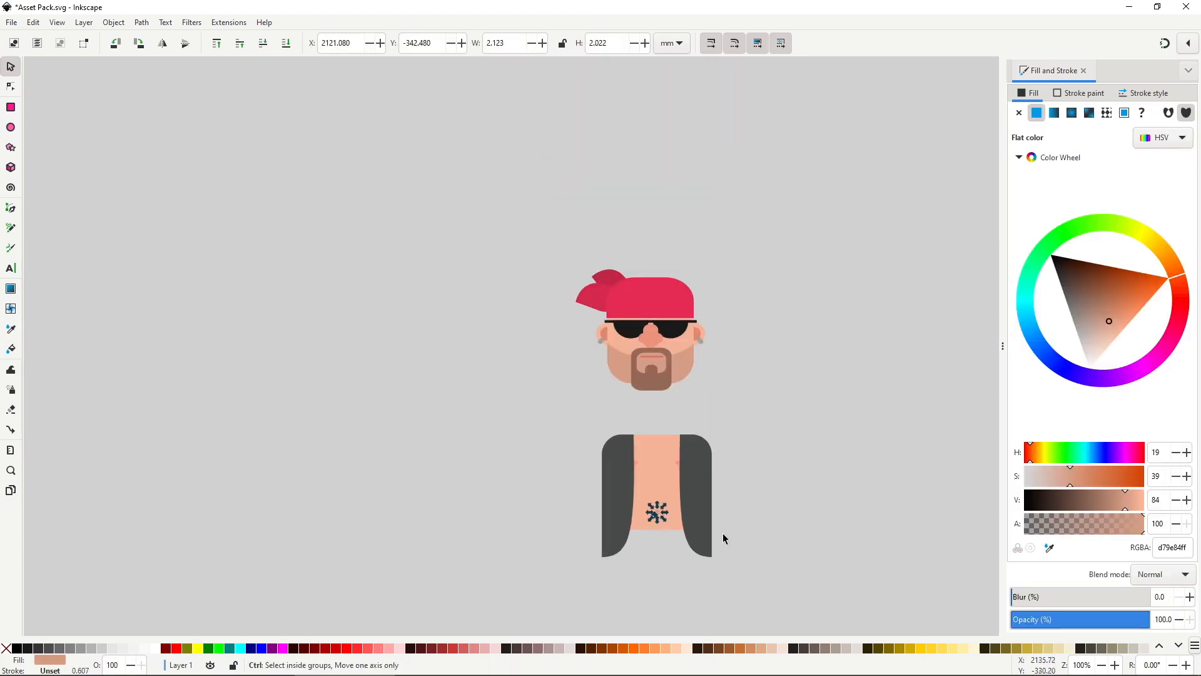
{"action": "left_click", "coordinate": [754, 516]}
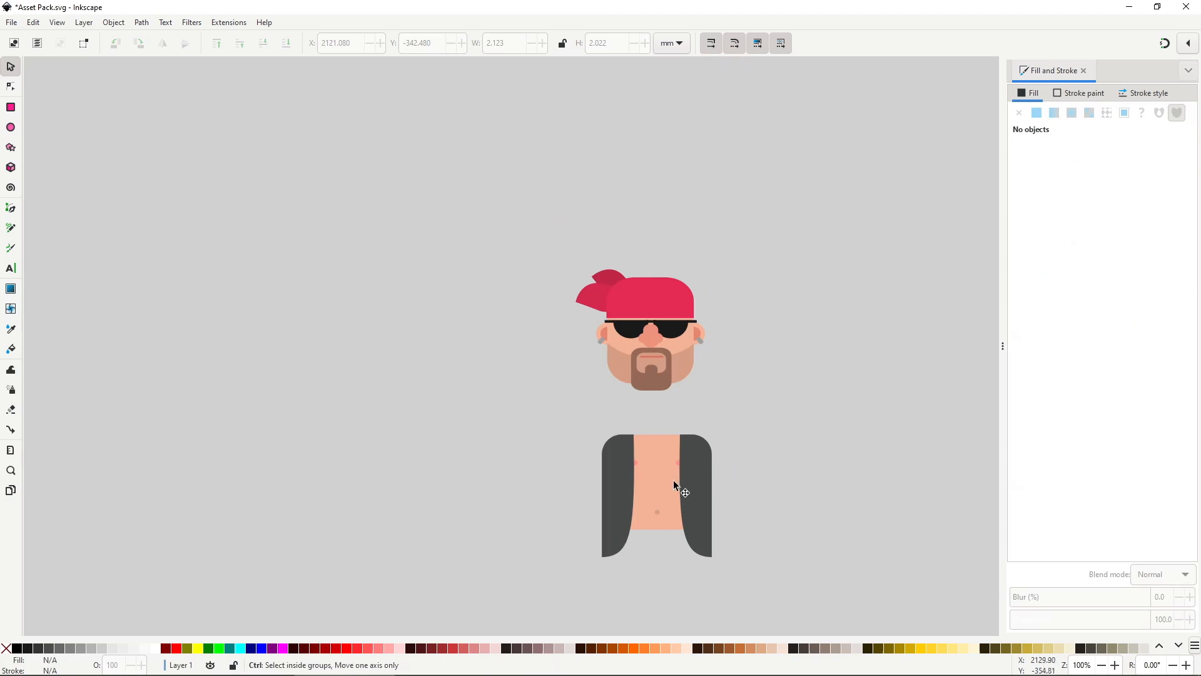
Shift both nipple ellipses slightly inward so that more of each shows past the vest edges
{"action": "scroll", "coordinate": [673, 480], "scroll_direction": "up", "scroll_amount": 5}
{"action": "left_click", "coordinate": [699, 376]}
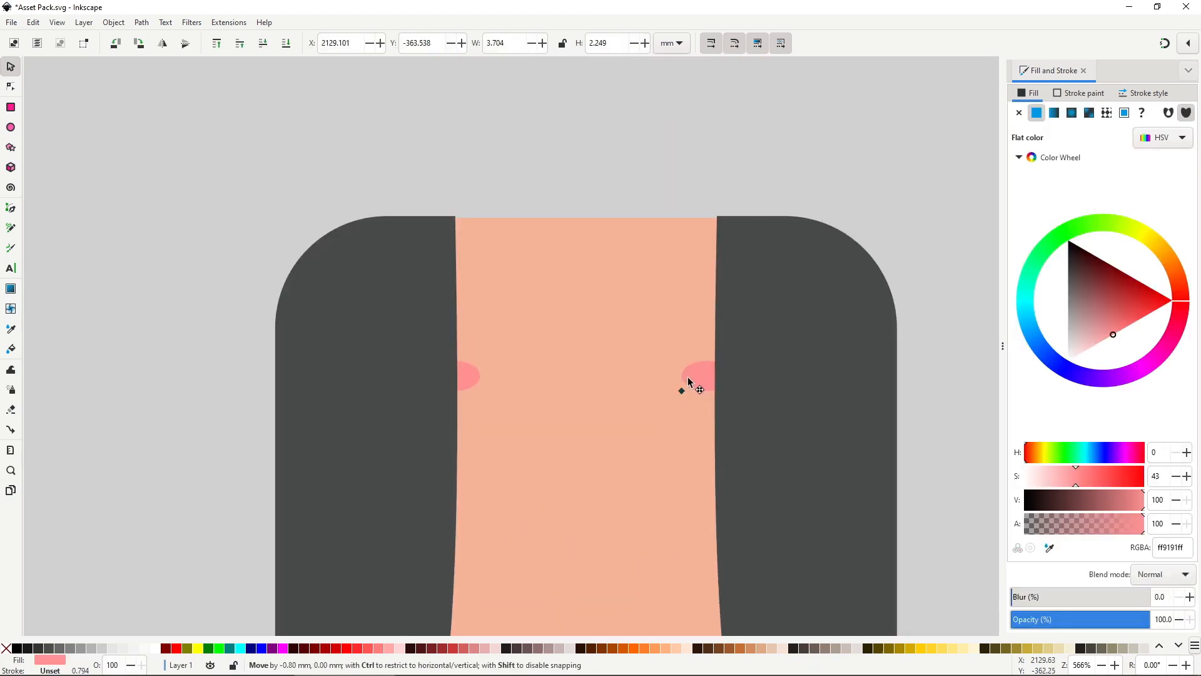
{"action": "left_click", "coordinate": [475, 378]}
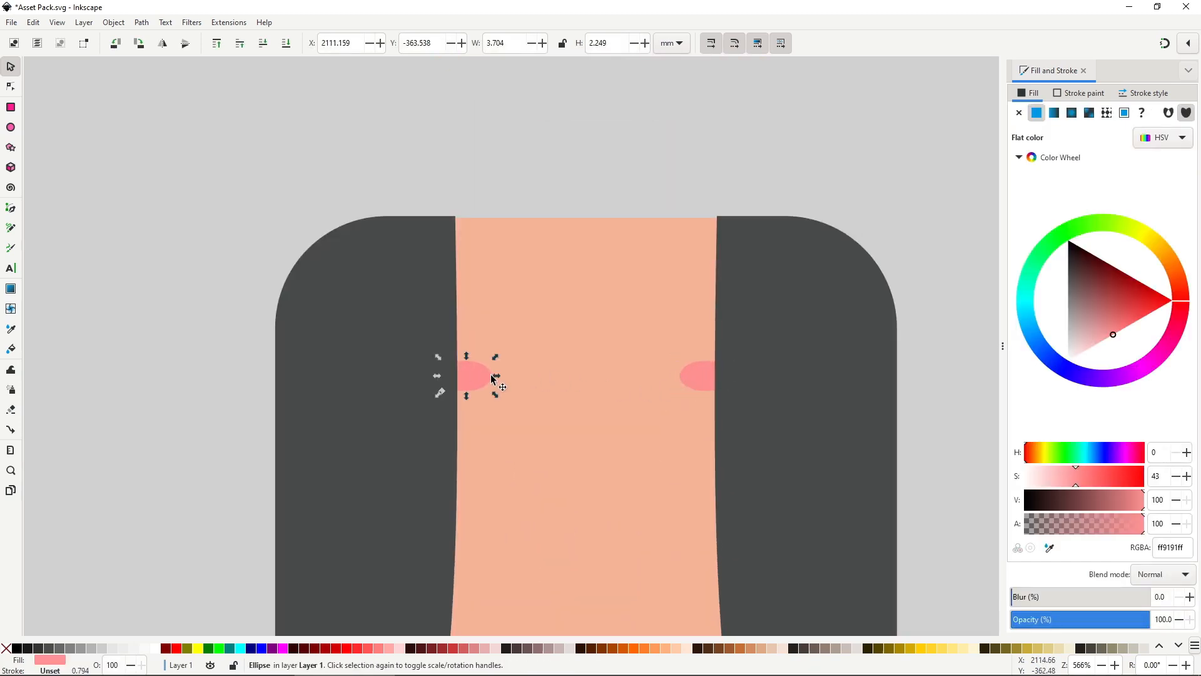
{"action": "scroll", "coordinate": [495, 396], "scroll_direction": "down", "scroll_amount": 4}
{"action": "left_click", "coordinate": [647, 414]}
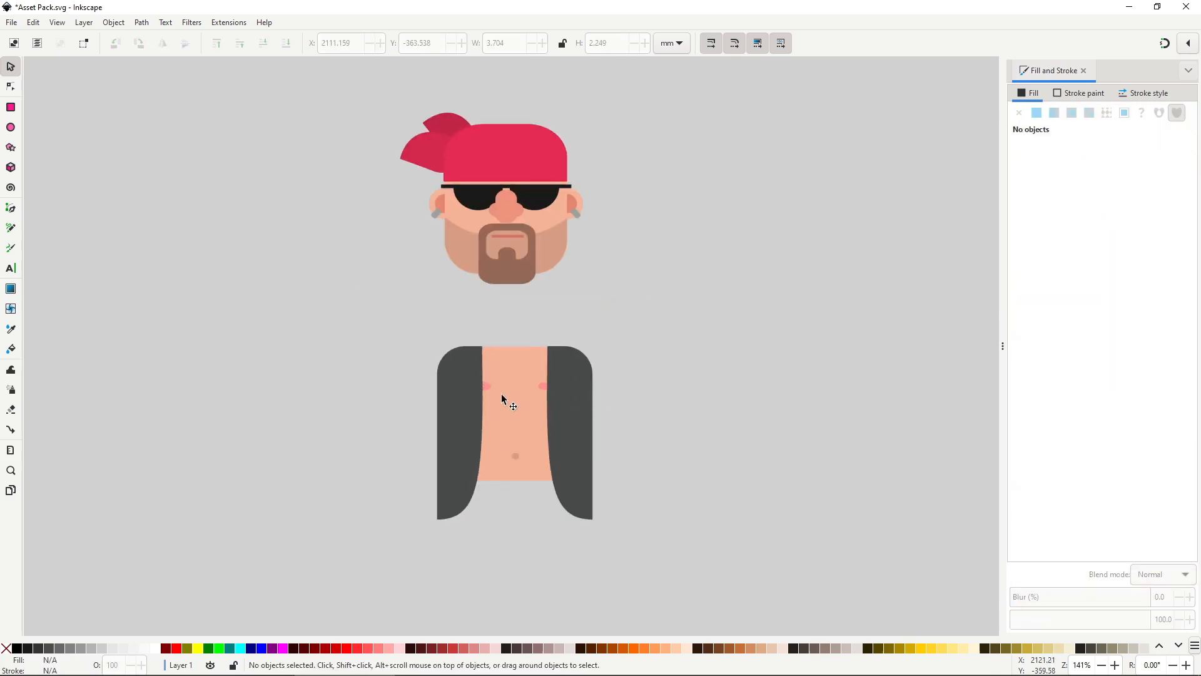
Recolour both nipple ellipses darker pink e37f7f with saturation 44 and value 89
{"action": "scroll", "coordinate": [486, 386], "scroll_direction": "up", "scroll_amount": 2}
{"action": "left_click", "coordinate": [478, 377]}
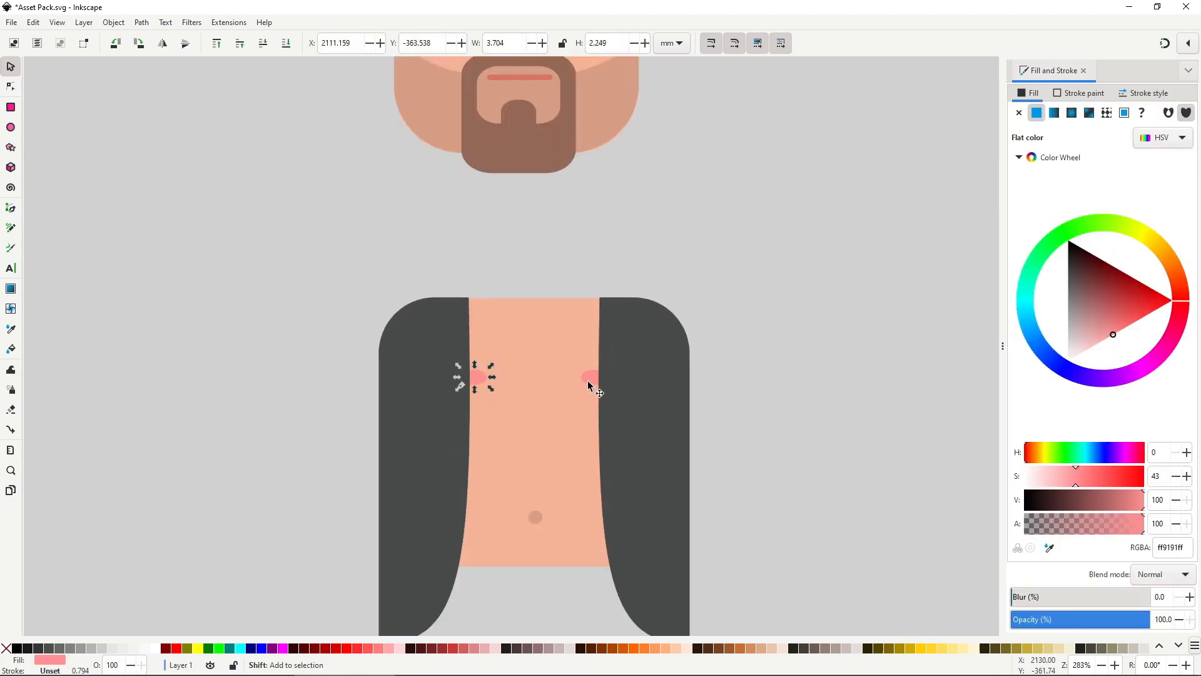
{"action": "left_click", "coordinate": [587, 380], "text": "shift"}
{"action": "left_click_drag", "start_coordinate": [1073, 485], "coordinate": [1131, 506]}
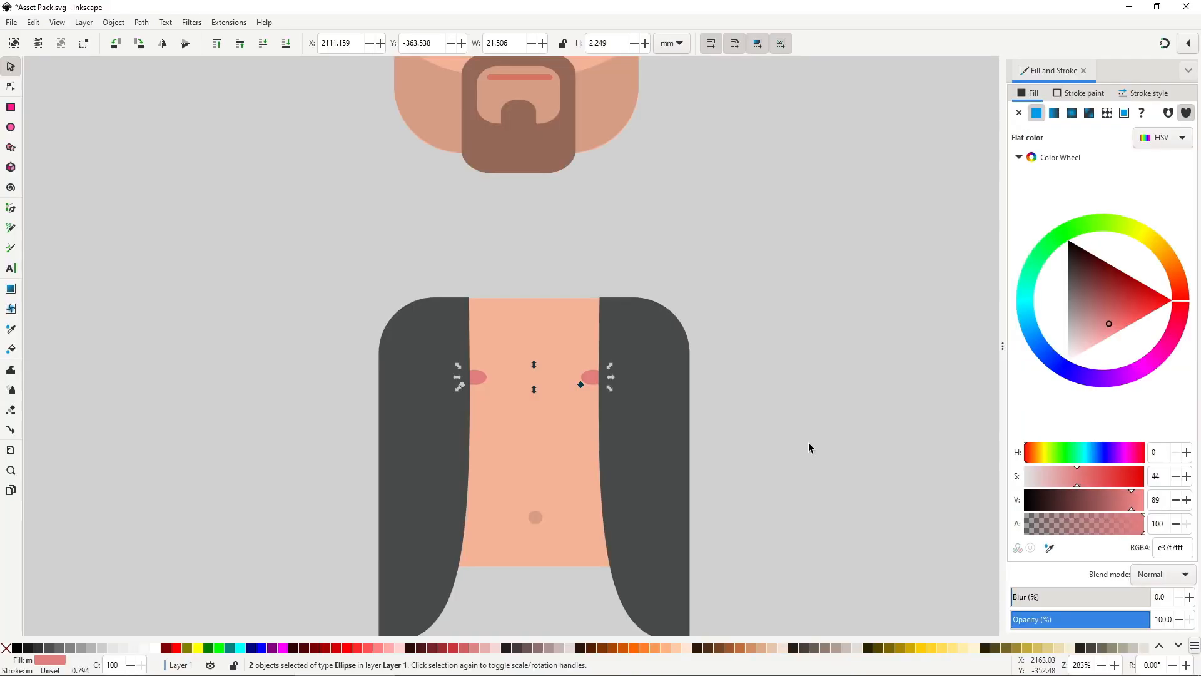
{"action": "left_click", "coordinate": [179, 225]}
Bring the group of white buttons and blue line from the asset pack to the torso's left-hand vest panel
{"action": "scroll", "coordinate": [175, 225], "scroll_direction": "down", "scroll_amount": 1}
{"action": "left_click_drag", "start_coordinate": [787, 473], "coordinate": [756, 449]}
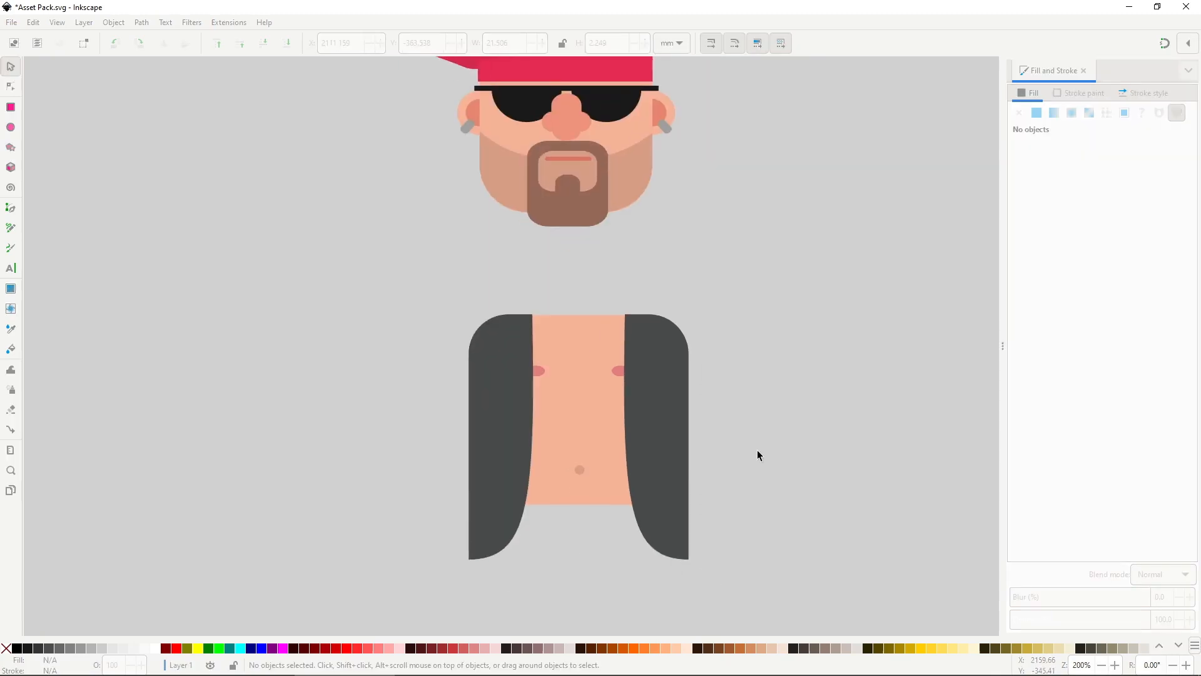
{"action": "scroll", "coordinate": [771, 456], "scroll_direction": "down", "scroll_amount": 7}
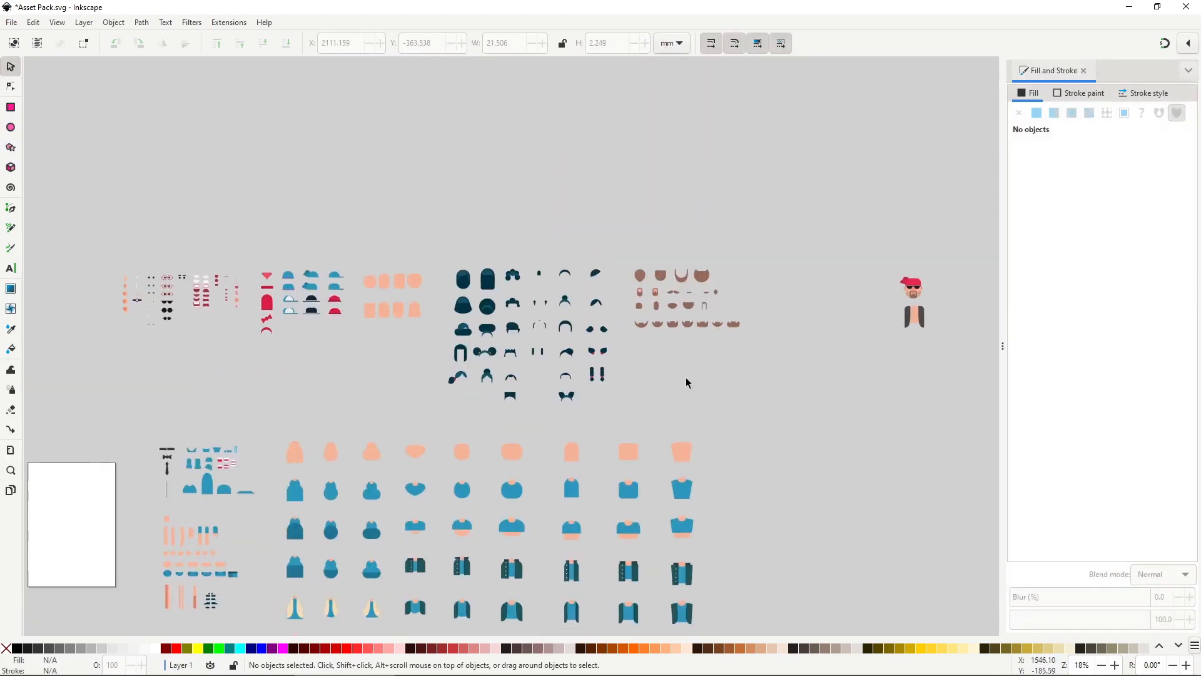
{"action": "left_click_drag", "start_coordinate": [345, 504], "coordinate": [490, 448]}
{"action": "scroll", "coordinate": [359, 365], "scroll_direction": "up", "scroll_amount": 5, "text": "ctrl"}
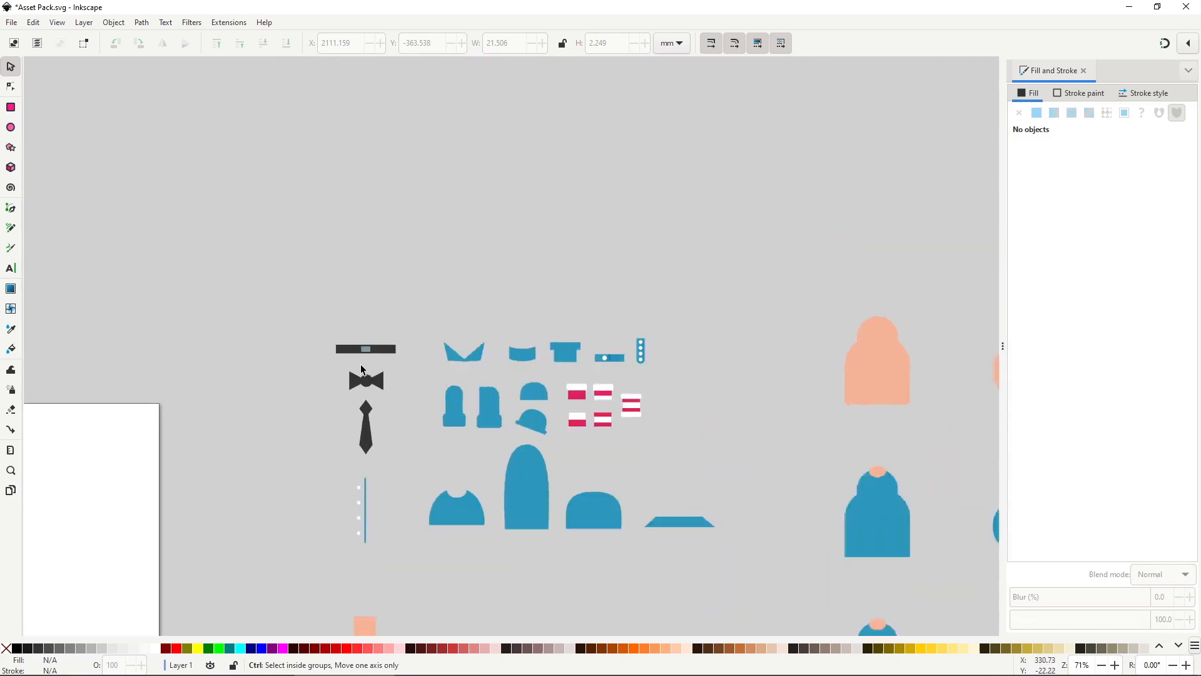
{"action": "left_click_drag", "start_coordinate": [350, 500], "coordinate": [385, 362]}
{"action": "left_click", "coordinate": [396, 376]}
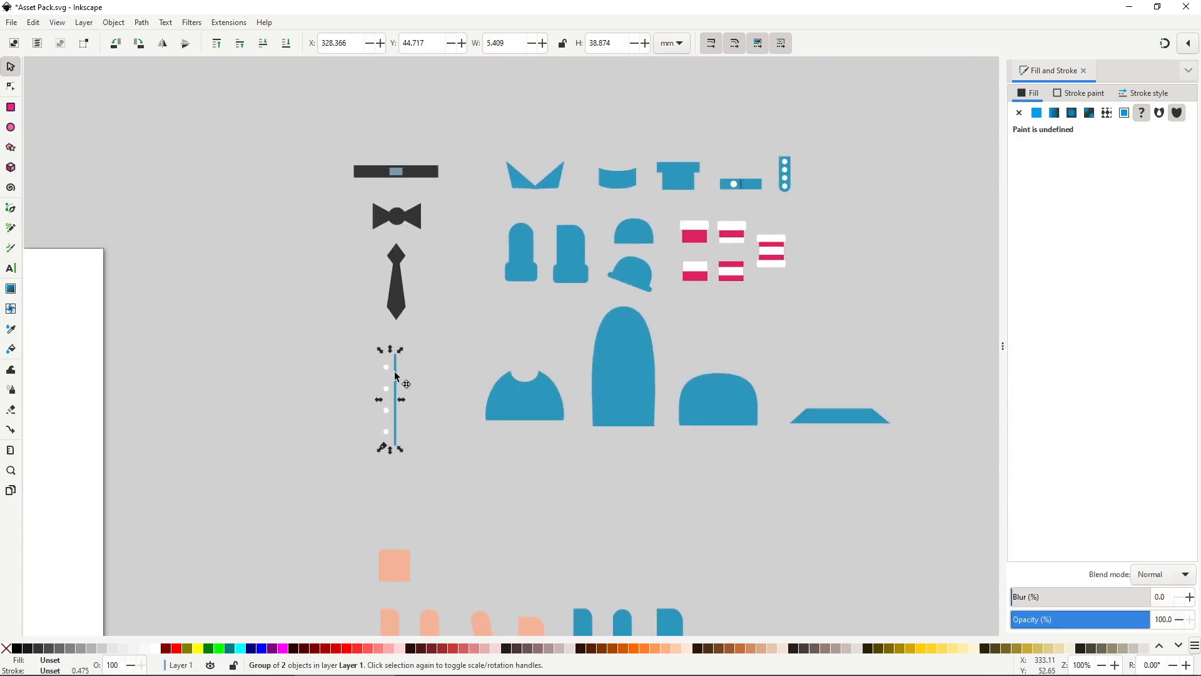
{"action": "scroll", "coordinate": [440, 383], "scroll_direction": "down", "scroll_amount": 7, "text": "ctrl"}
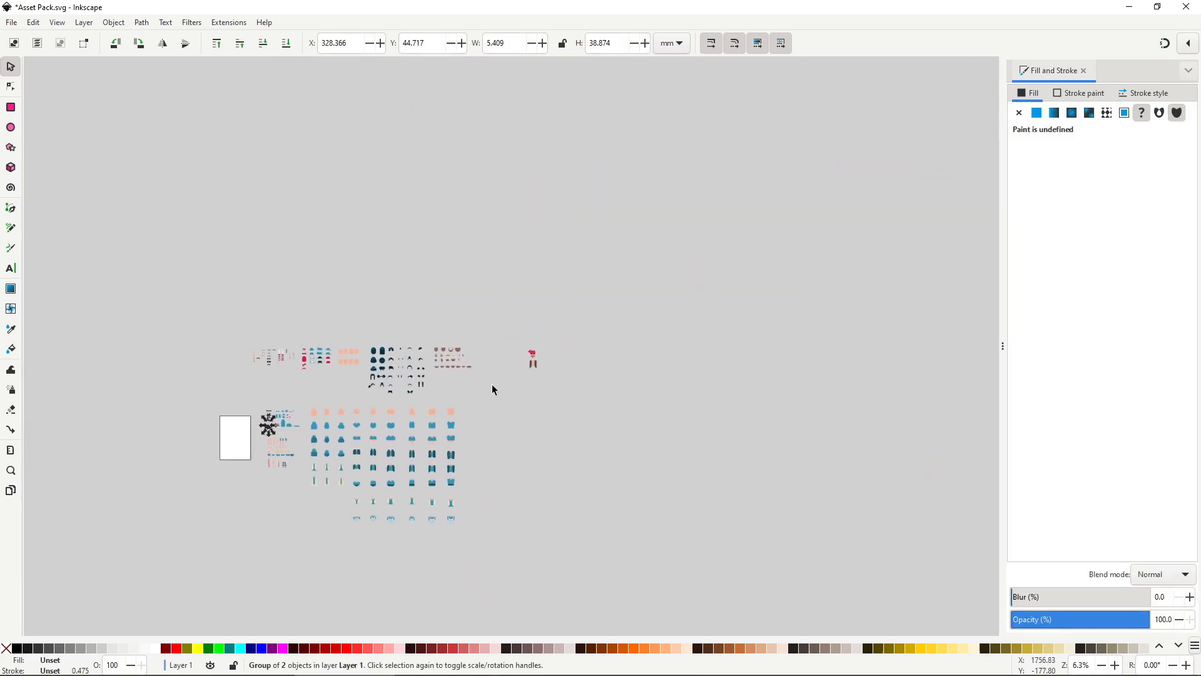
{"action": "scroll", "coordinate": [546, 368], "scroll_direction": "up", "scroll_amount": 2, "text": "ctrl"}
{"action": "scroll", "coordinate": [546, 369], "scroll_direction": "up", "scroll_amount": 8, "text": "ctrl"}
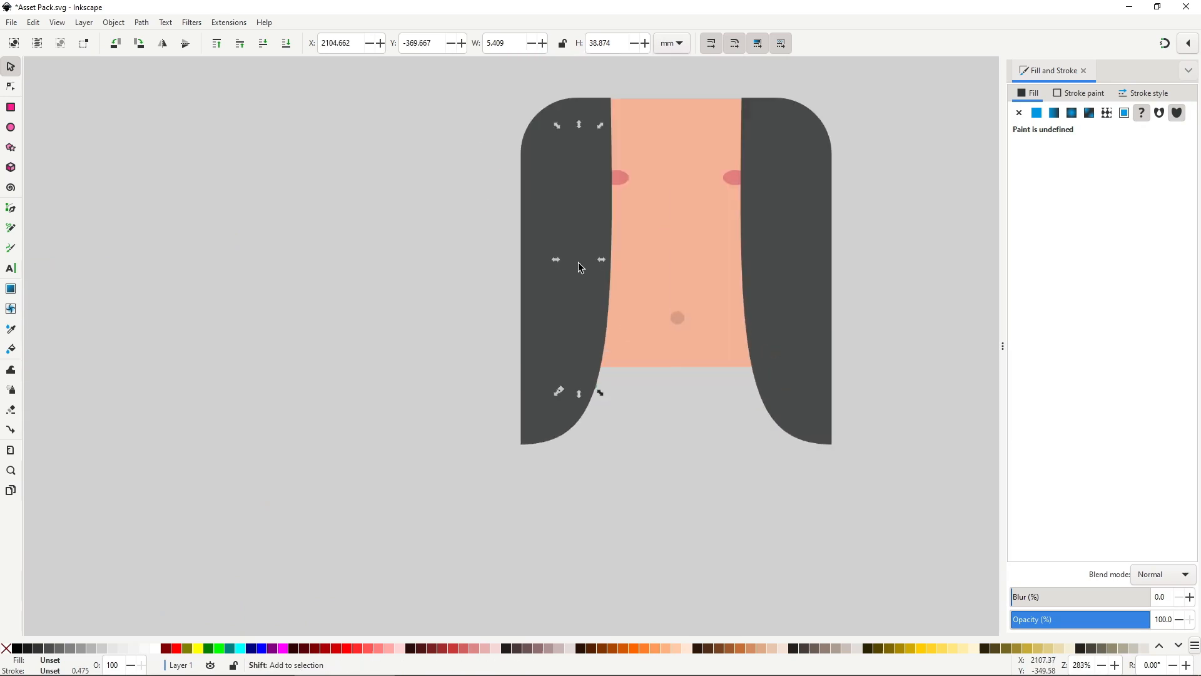
Raise the button-and-line group above the left-hand vest panel, and ungroup it to delete the blue line
{"action": "key", "text": "Home"}
{"action": "left_click_drag", "start_coordinate": [594, 261], "coordinate": [598, 249]}
{"action": "right_click", "coordinate": [598, 249]}
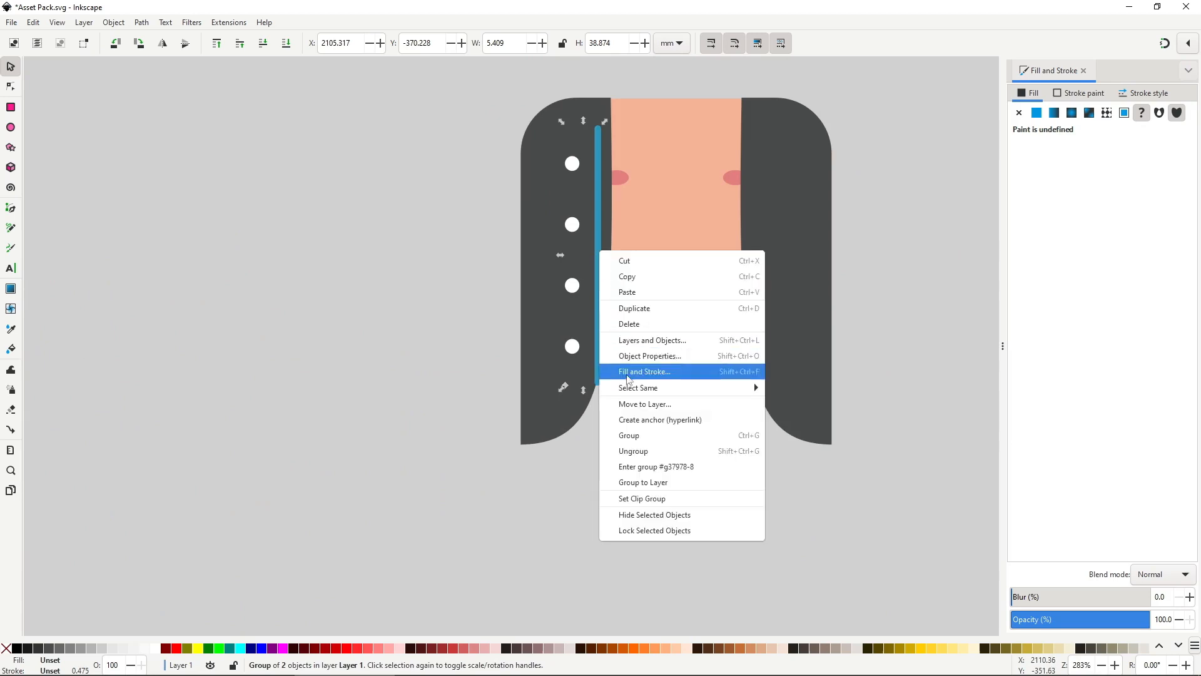
{"action": "left_click", "coordinate": [646, 449]}
{"action": "left_click", "coordinate": [643, 449]}
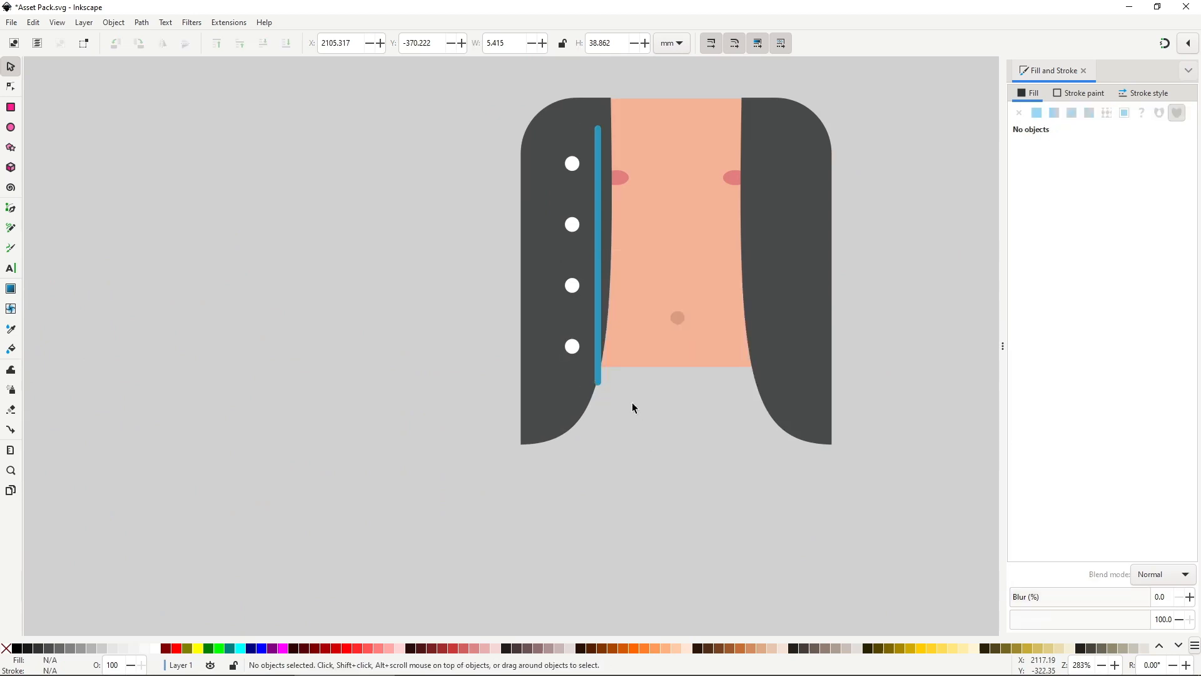
{"action": "left_click", "coordinate": [598, 269]}
{"action": "key", "text": "Delete"}
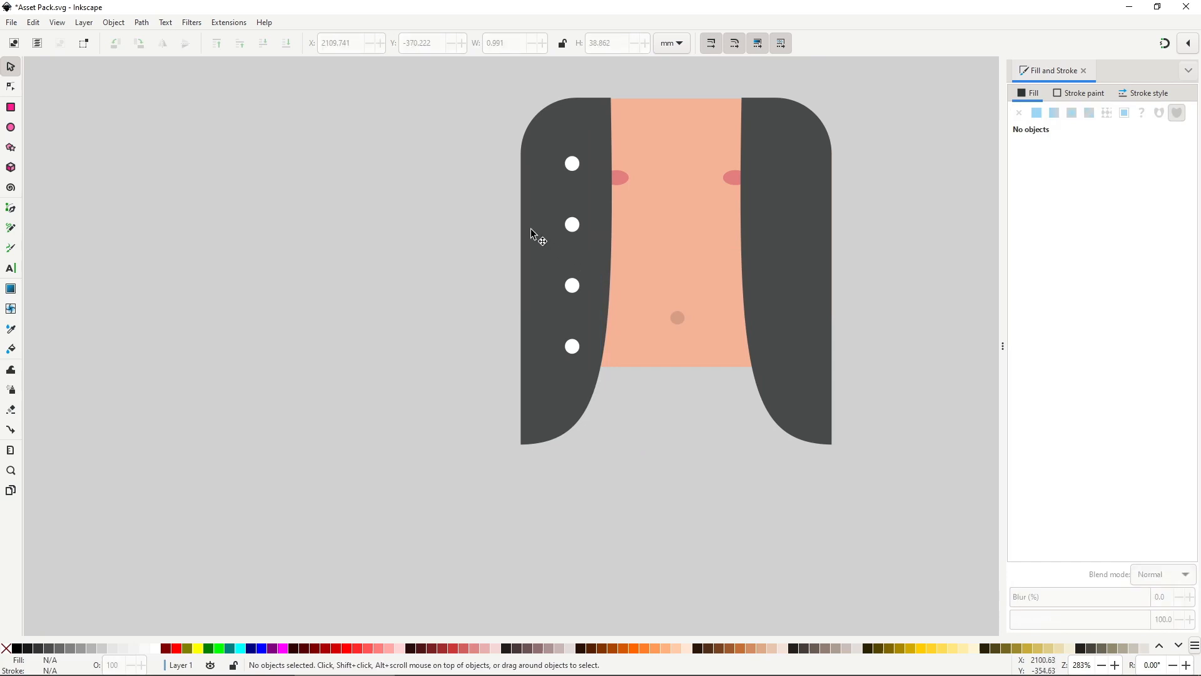
Scale the column of four white buttons to about 1.7 by 22.6 mm and place it near the left-hand vest panel's inner edge
{"action": "left_click_drag", "start_coordinate": [456, 148], "coordinate": [588, 329]}
{"action": "left_click_drag", "start_coordinate": [580, 213], "coordinate": [593, 242]}
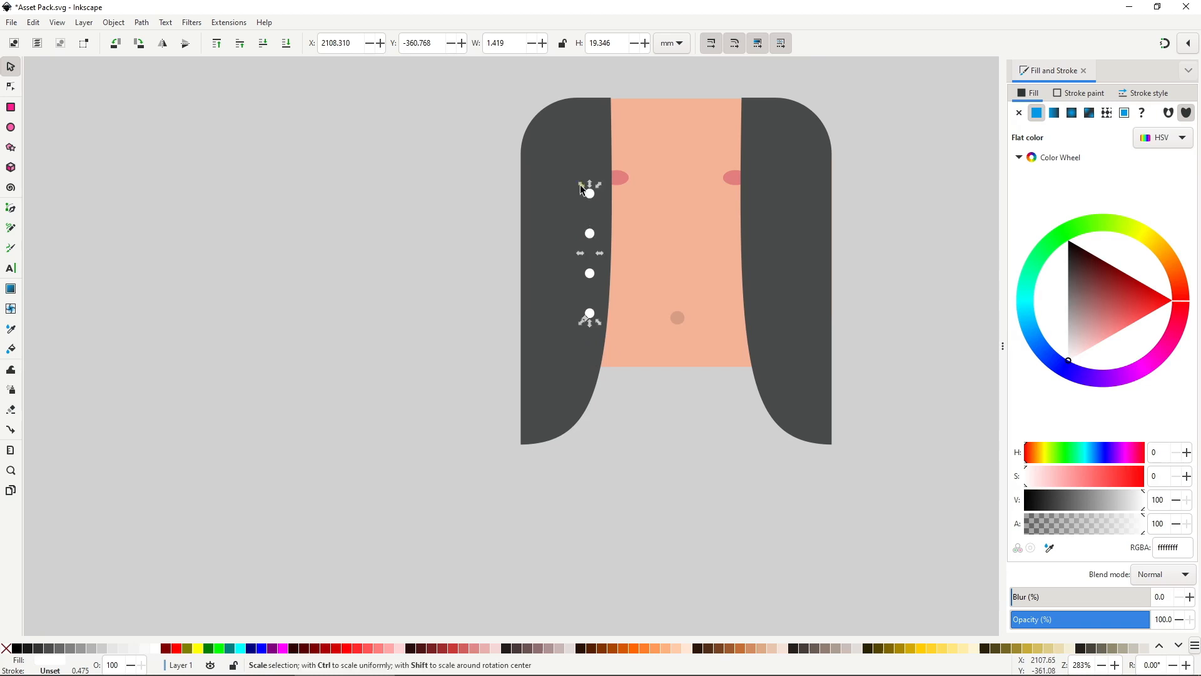
{"action": "left_click_drag", "start_coordinate": [581, 185], "coordinate": [571, 167]}
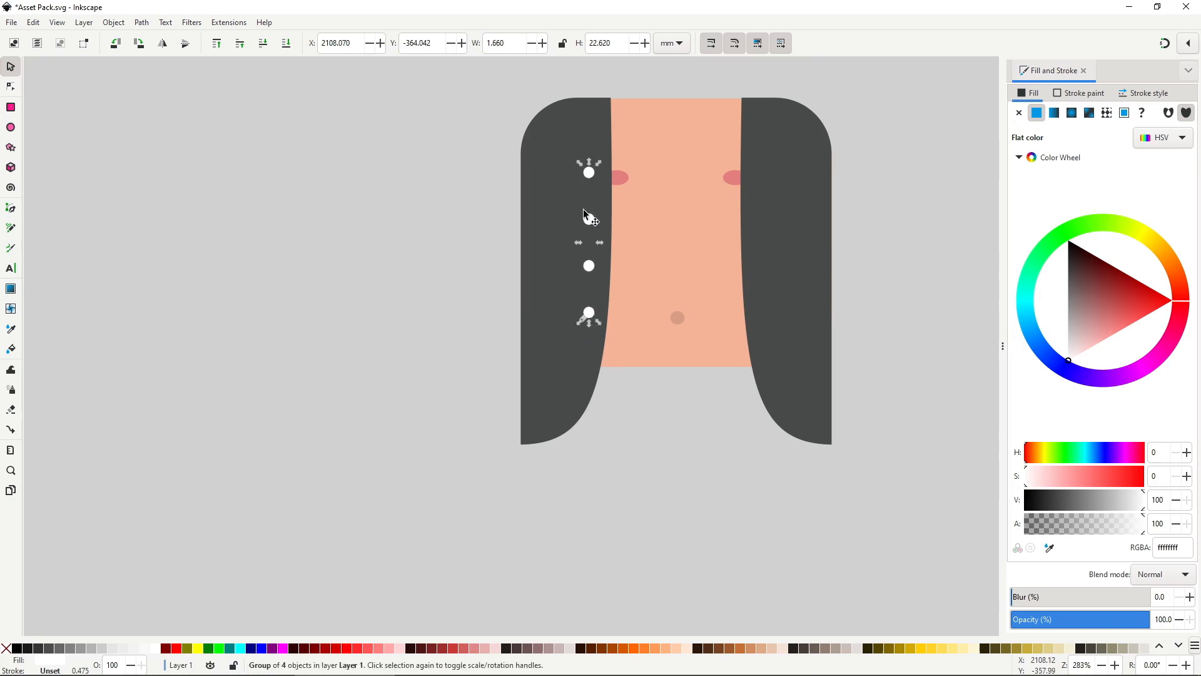
{"action": "left_click_drag", "start_coordinate": [589, 230], "coordinate": [586, 240]}
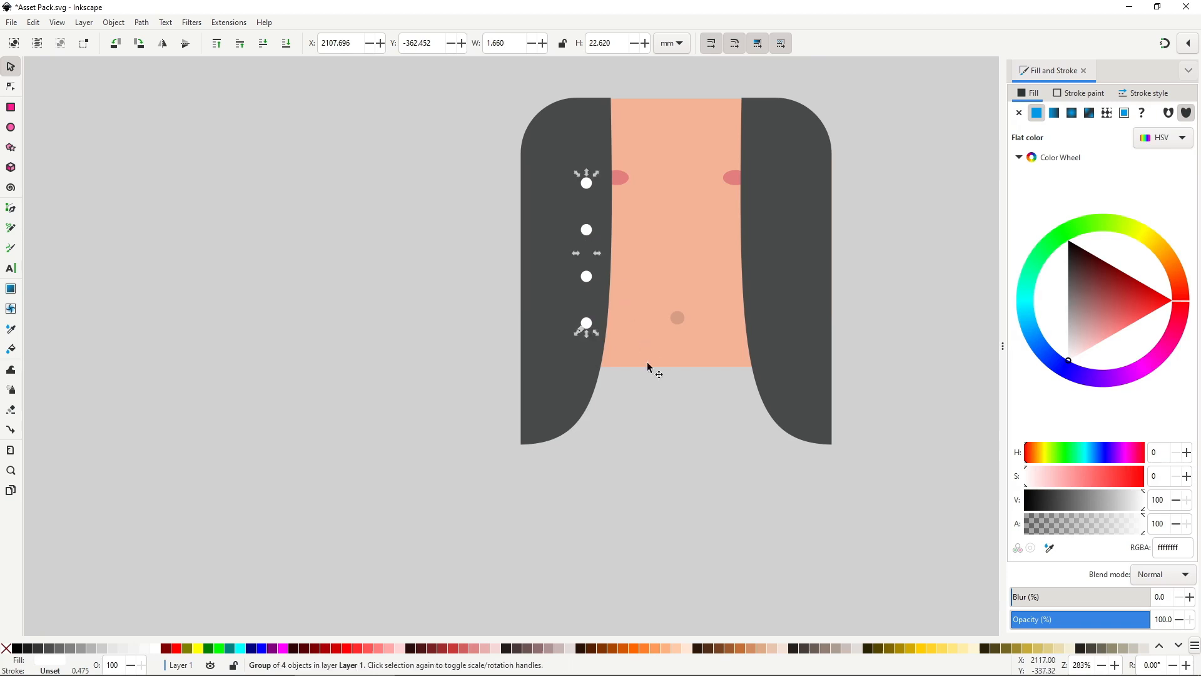
{"action": "left_click", "coordinate": [663, 421]}
{"action": "scroll", "coordinate": [664, 425], "scroll_direction": "down", "scroll_amount": 4, "text": "ctrl"}
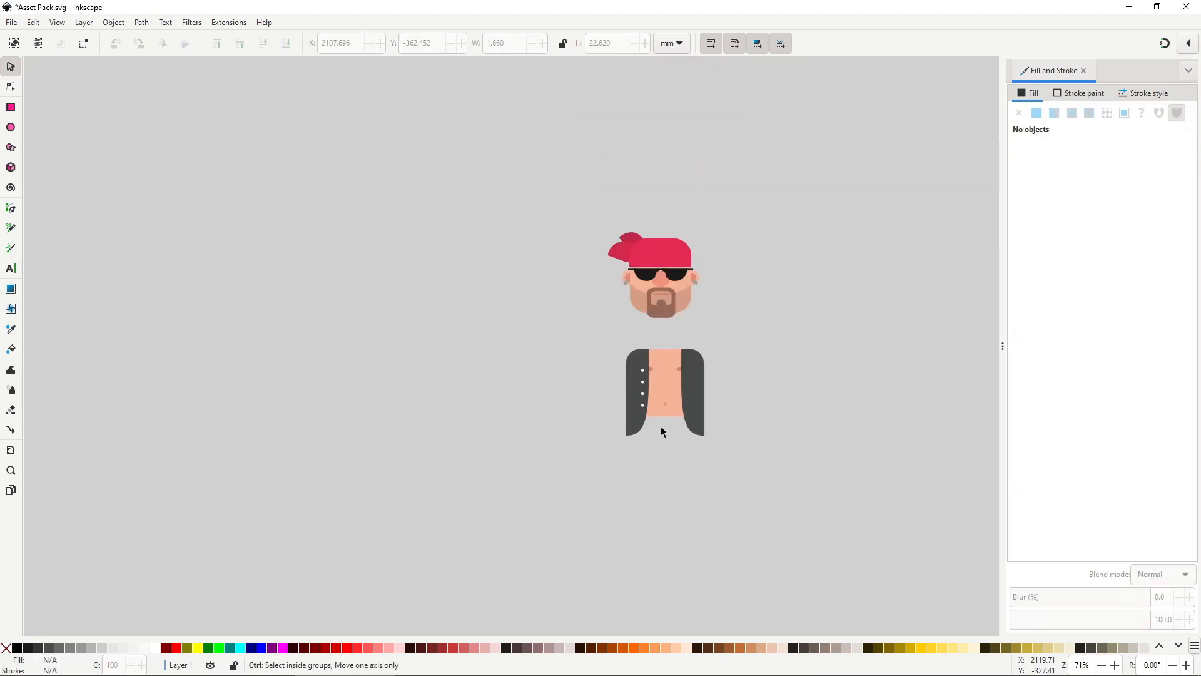
{"action": "scroll", "coordinate": [644, 408], "scroll_direction": "up", "scroll_amount": 4, "text": "ctrl"}
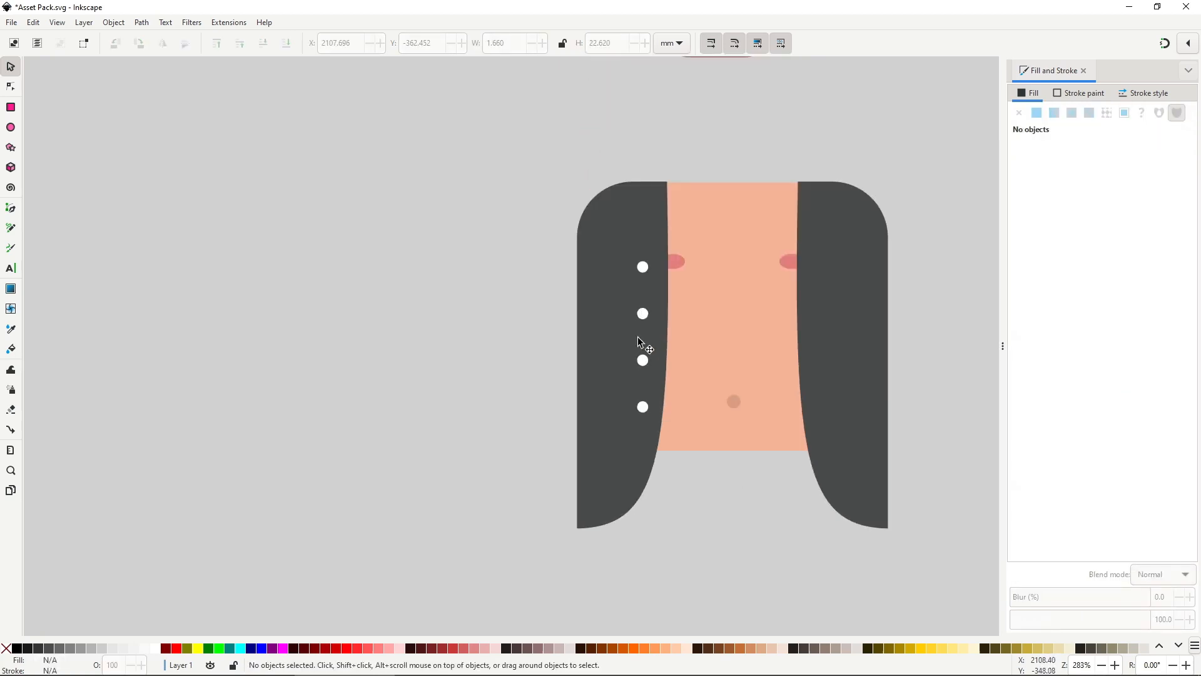
{"action": "key", "text": "alt+Tab"}
{"action": "key", "text": "alt+Tab"}
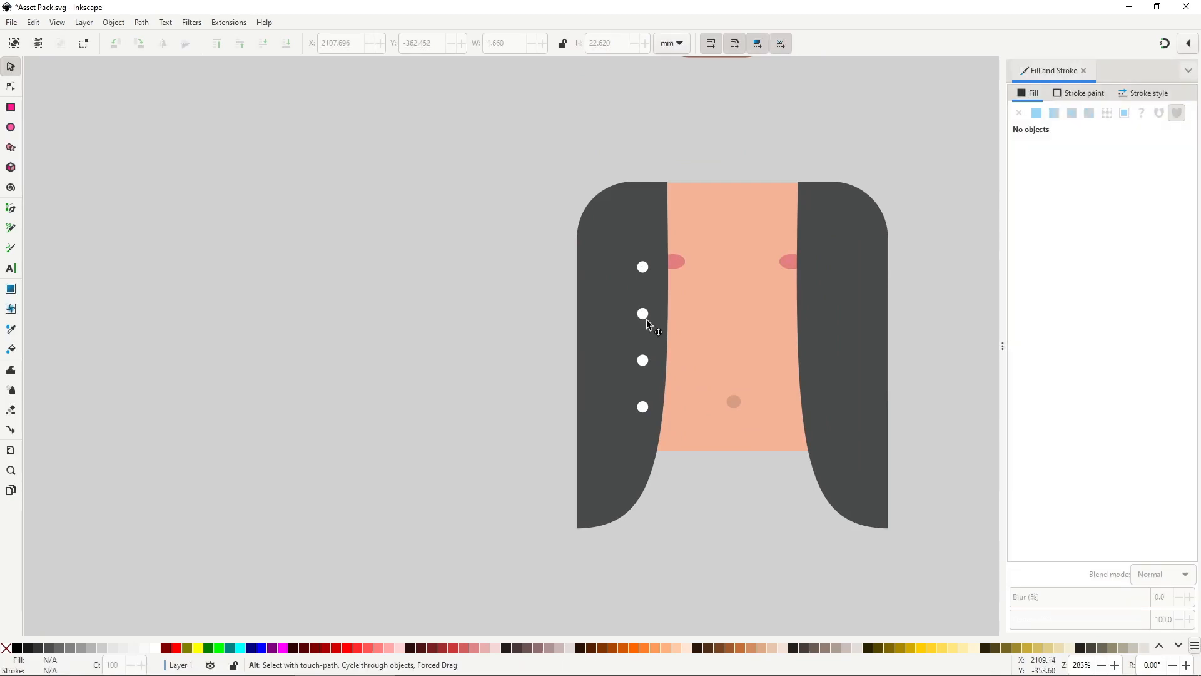
Enlarge the button column to about 1.9 by 26 mm and shift it slightly up and outward on the vest panel
{"action": "left_click", "coordinate": [647, 322]}
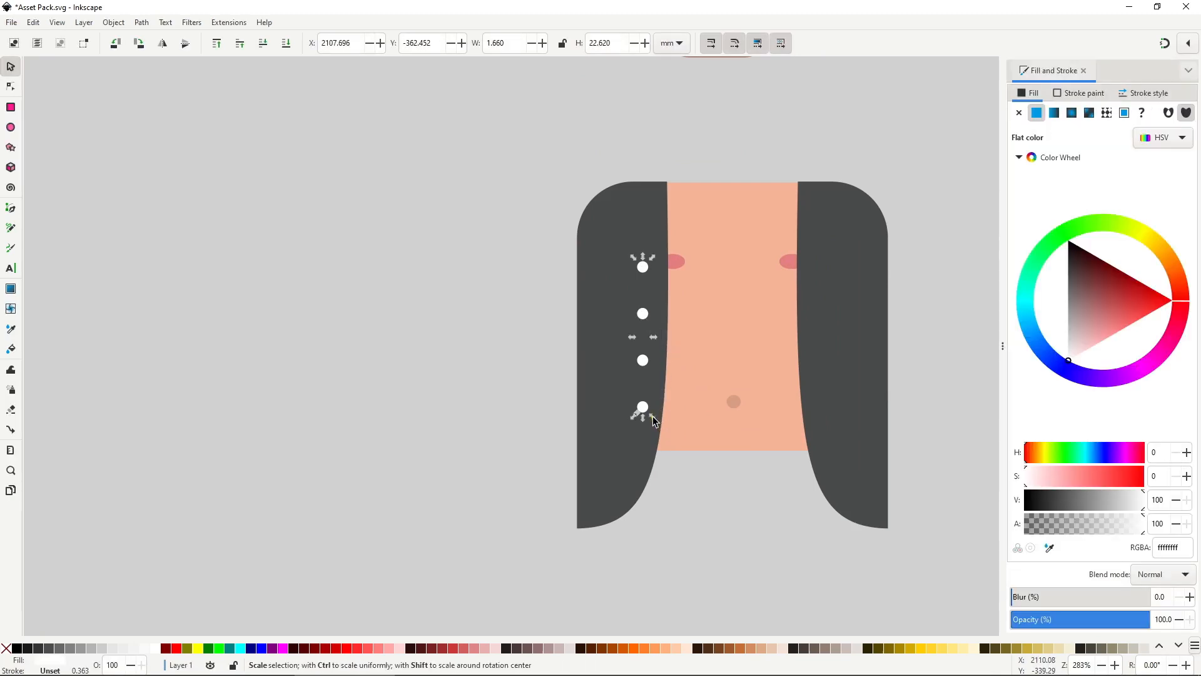
{"action": "left_click_drag", "start_coordinate": [652, 417], "coordinate": [669, 443]}
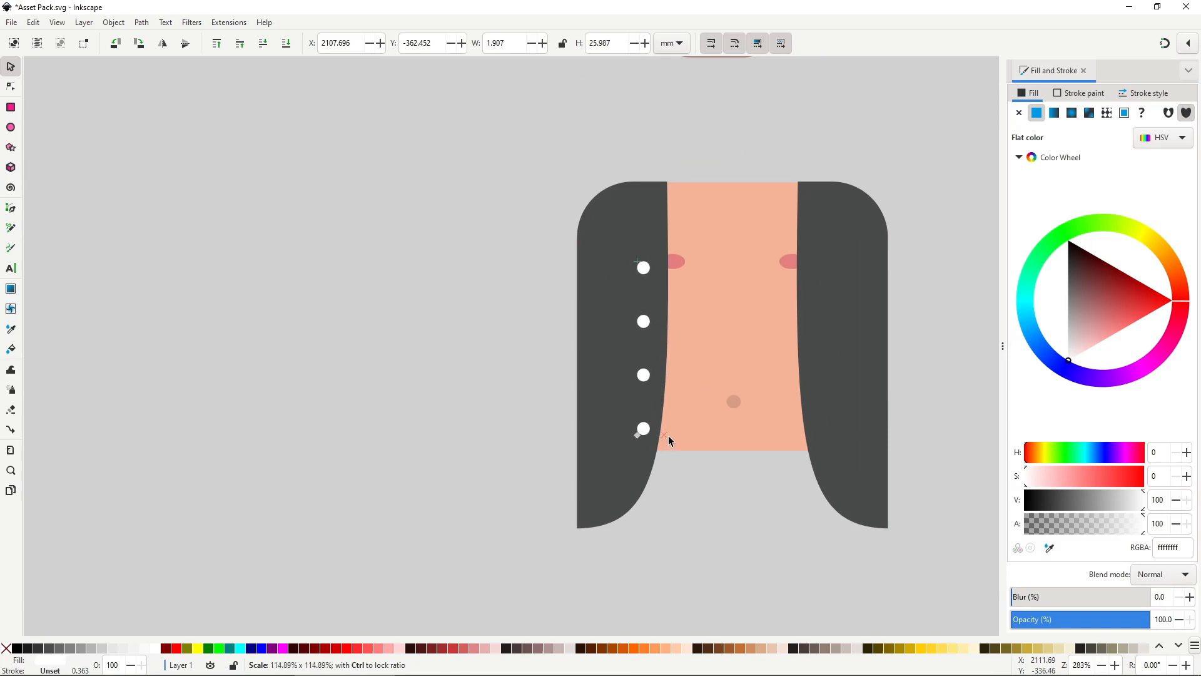
{"action": "left_click_drag", "start_coordinate": [644, 372], "coordinate": [639, 364]}
{"action": "scroll", "coordinate": [652, 369], "scroll_direction": "down", "scroll_amount": 2}
{"action": "left_click_drag", "start_coordinate": [676, 478], "coordinate": [673, 479]}
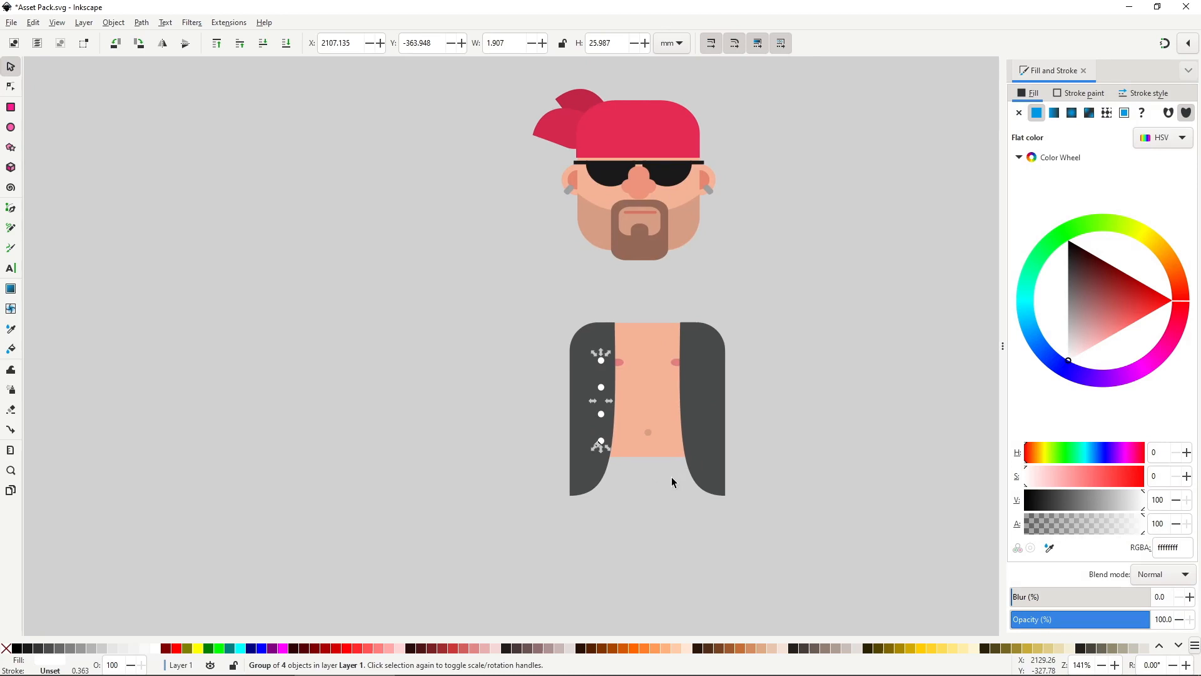
{"action": "left_click", "coordinate": [671, 479]}
Copy the blue V-shaped collar group from the asset pack and place it over the torso's chest
{"action": "scroll", "coordinate": [671, 476], "scroll_direction": "down", "scroll_amount": 4, "text": "ctrl"}
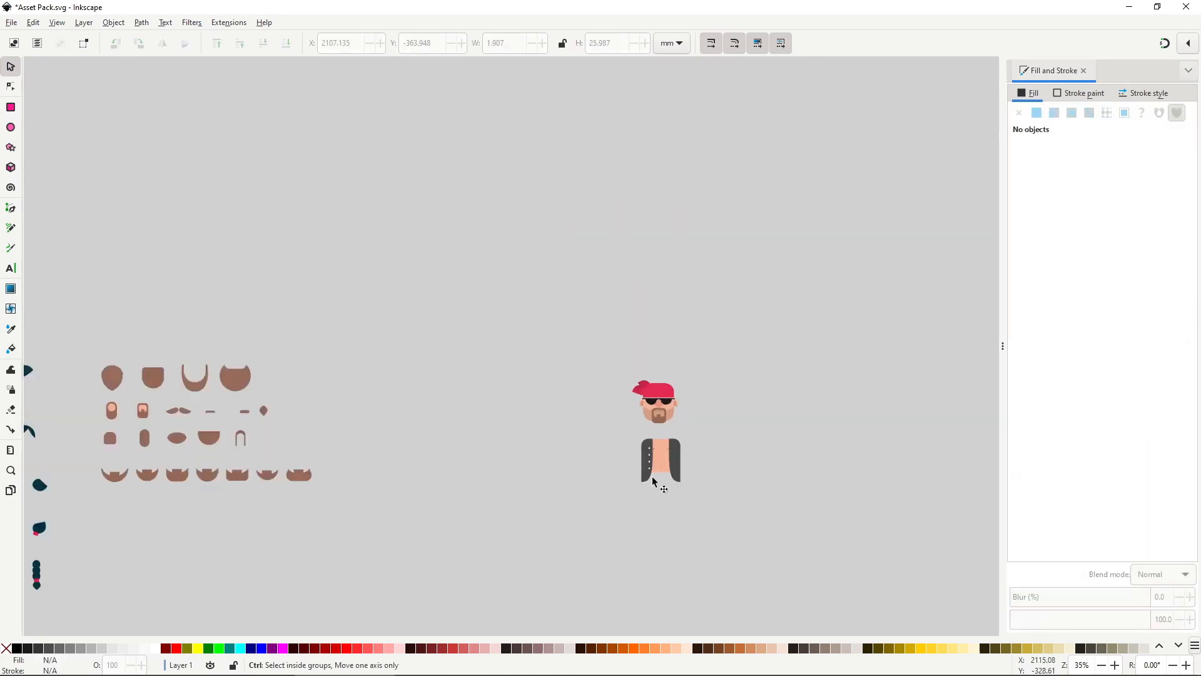
{"action": "scroll", "coordinate": [652, 477], "scroll_direction": "down", "scroll_amount": 1, "text": "ctrl"}
{"action": "left_click_drag", "start_coordinate": [600, 434], "coordinate": [826, 213]}
{"action": "left_click_drag", "start_coordinate": [437, 470], "coordinate": [720, 345]}
{"action": "left_click_drag", "start_coordinate": [311, 417], "coordinate": [502, 405]}
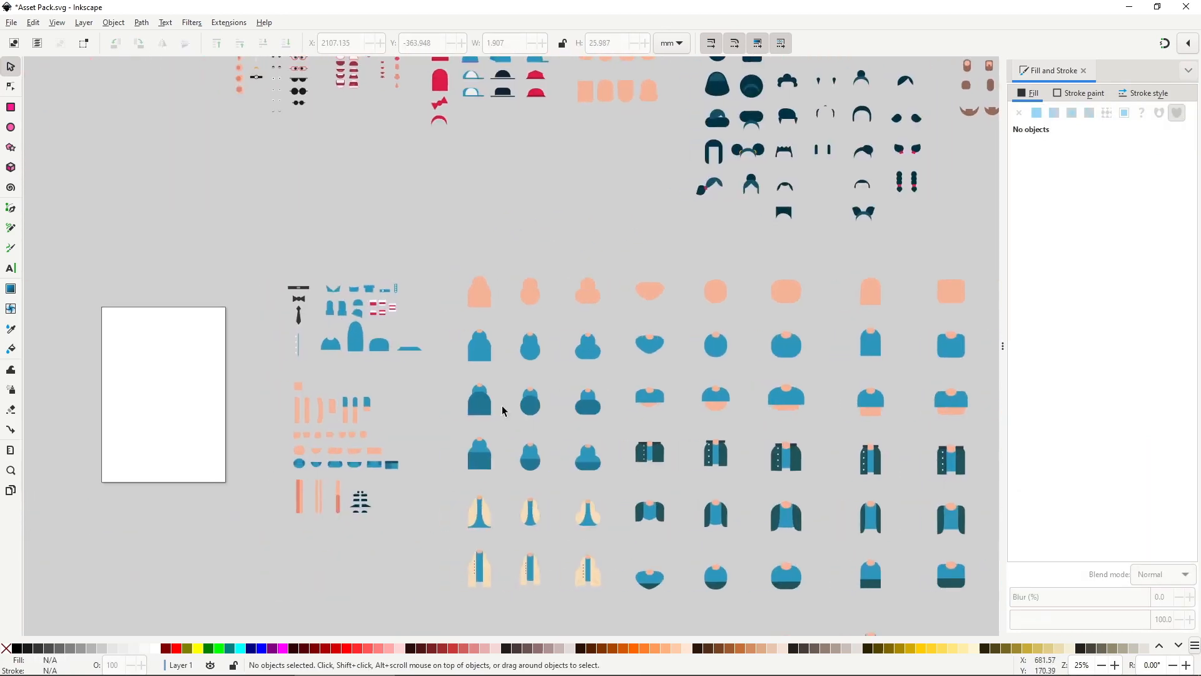
{"action": "scroll", "coordinate": [317, 287], "scroll_direction": "up", "scroll_amount": 2, "text": "ctrl"}
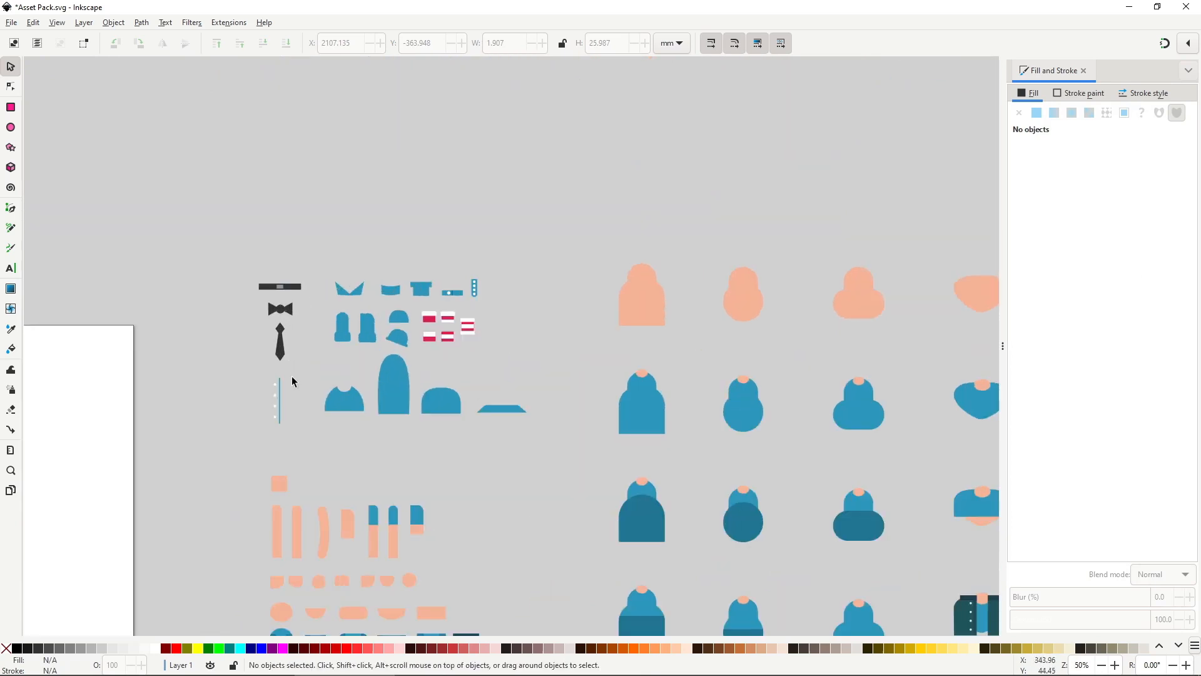
{"action": "left_click_drag", "start_coordinate": [292, 376], "coordinate": [274, 381]}
{"action": "left_click", "coordinate": [337, 294]}
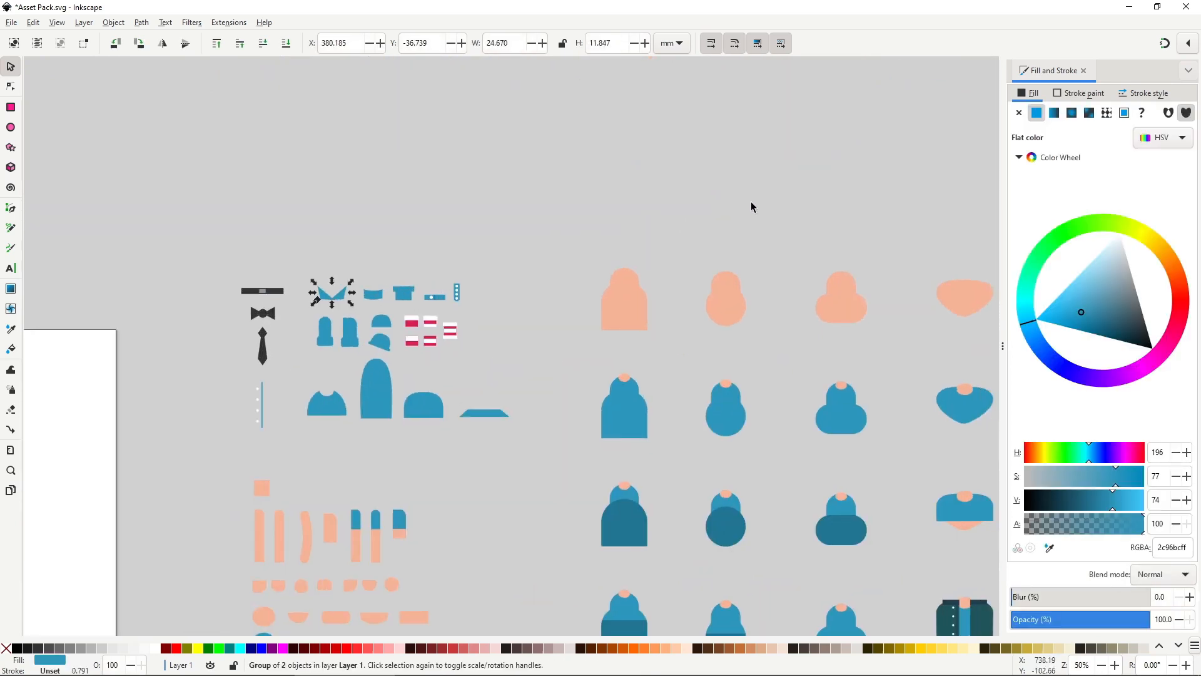
{"action": "scroll", "coordinate": [751, 201], "scroll_direction": "down", "scroll_amount": 2, "text": "ctrl"}
{"action": "left_click_drag", "start_coordinate": [794, 209], "coordinate": [379, 435]}
{"action": "left_click_drag", "start_coordinate": [656, 363], "coordinate": [407, 406]}
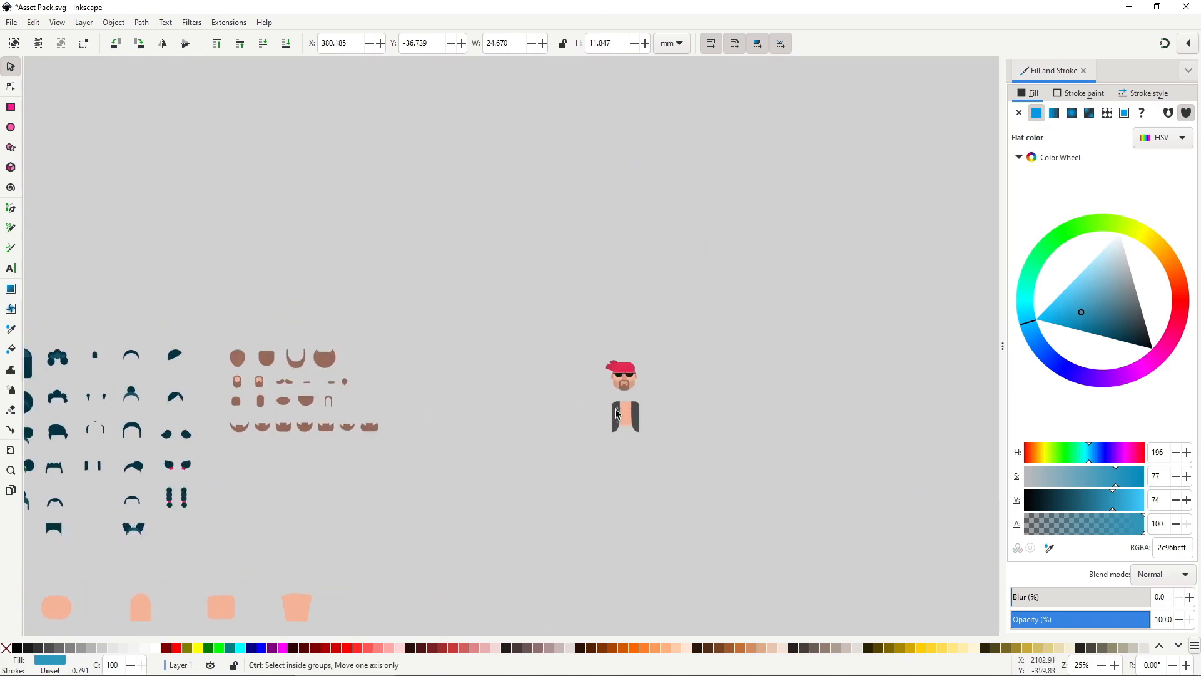
{"action": "scroll", "coordinate": [644, 415], "scroll_direction": "up", "scroll_amount": 6, "text": "ctrl"}
{"action": "key", "text": "ctrl+v"}
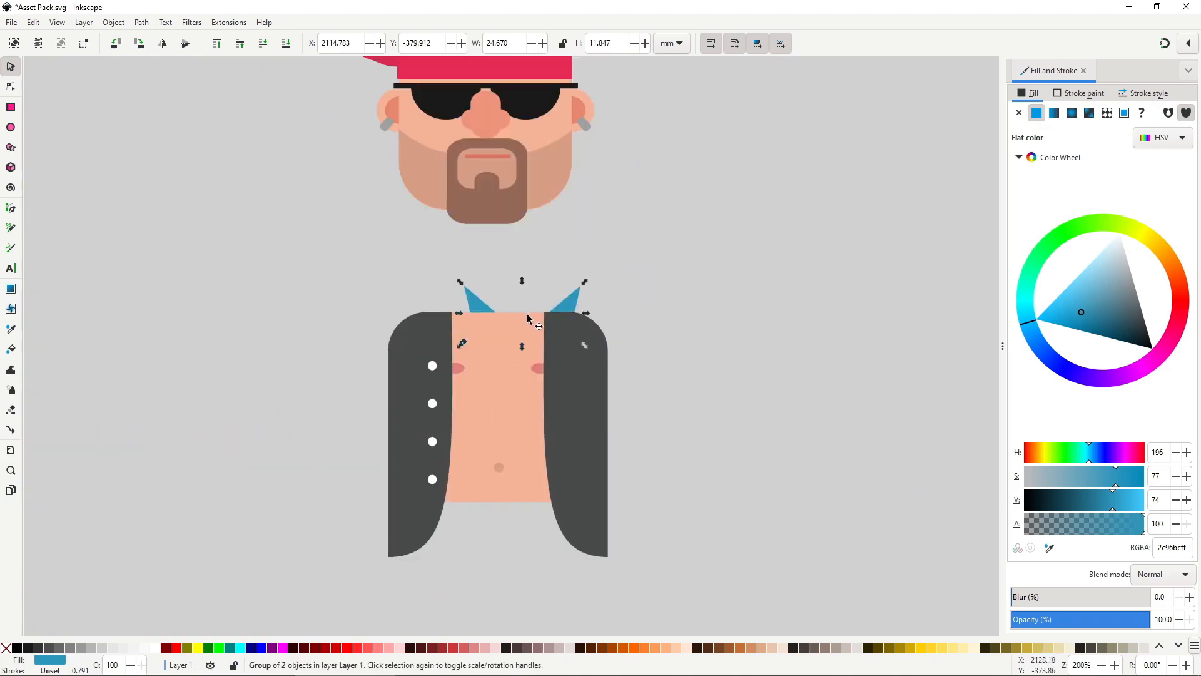
{"action": "left_click_drag", "start_coordinate": [535, 322], "coordinate": [518, 412]}
Ungroup the blue collar and delete its left-hand half
{"action": "right_click", "coordinate": [519, 412]}
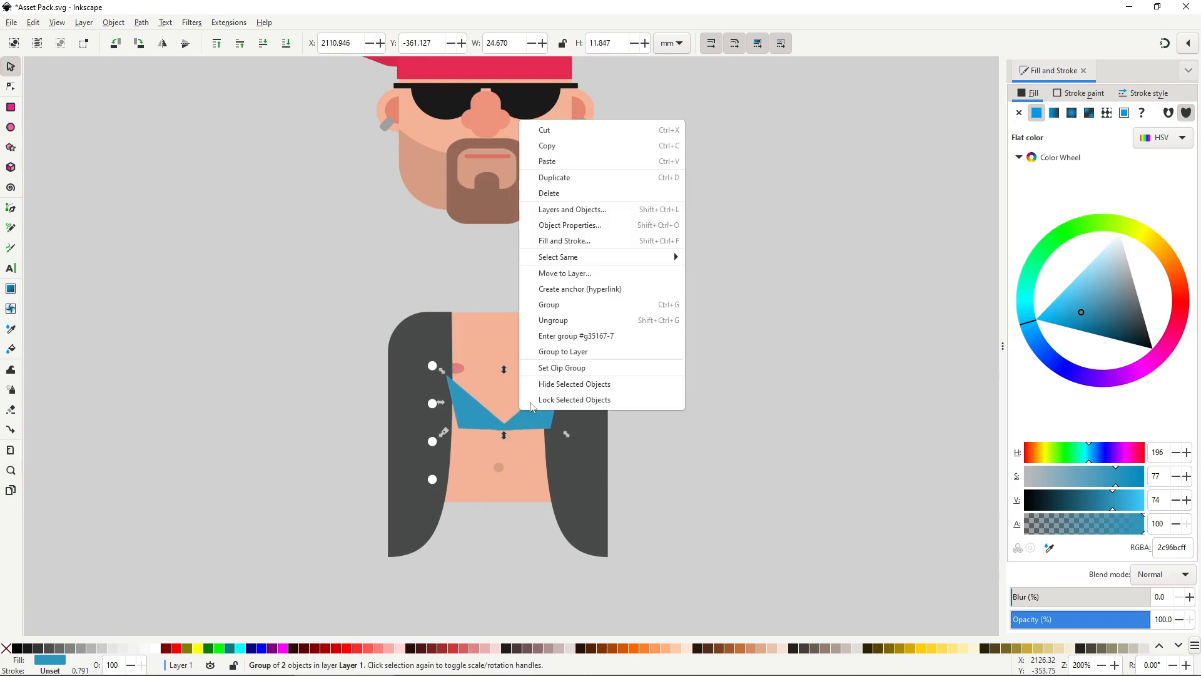
{"action": "left_click", "coordinate": [563, 318]}
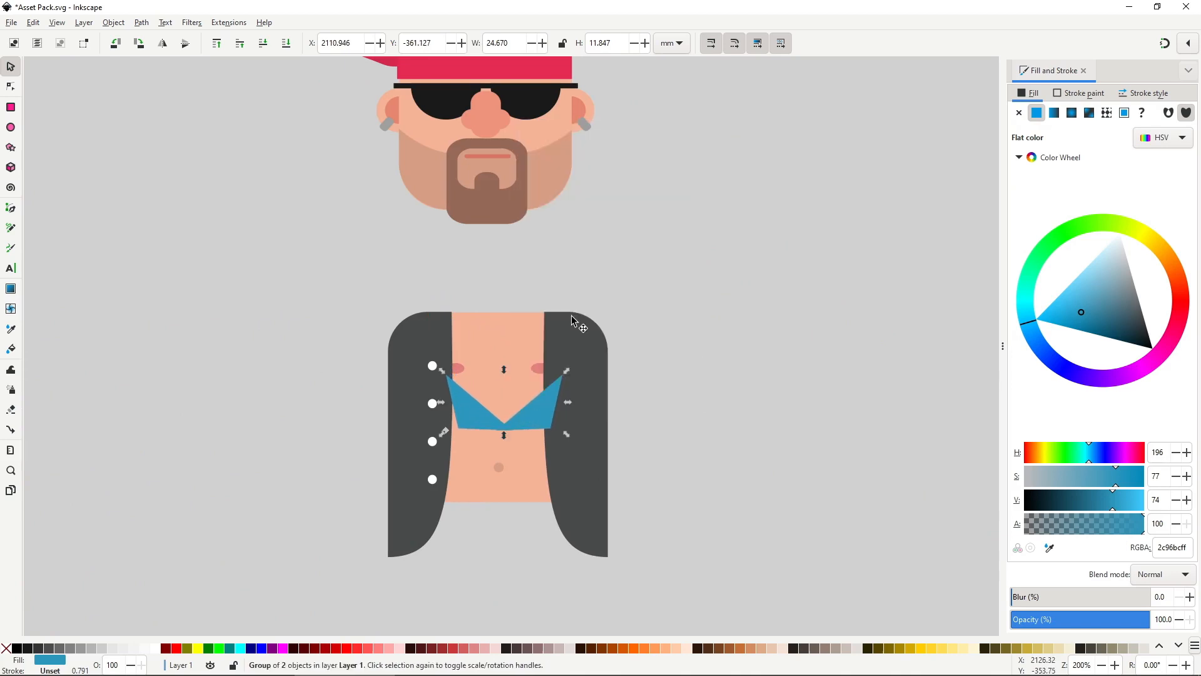
{"action": "left_click", "coordinate": [547, 272]}
{"action": "left_click", "coordinate": [483, 422]}
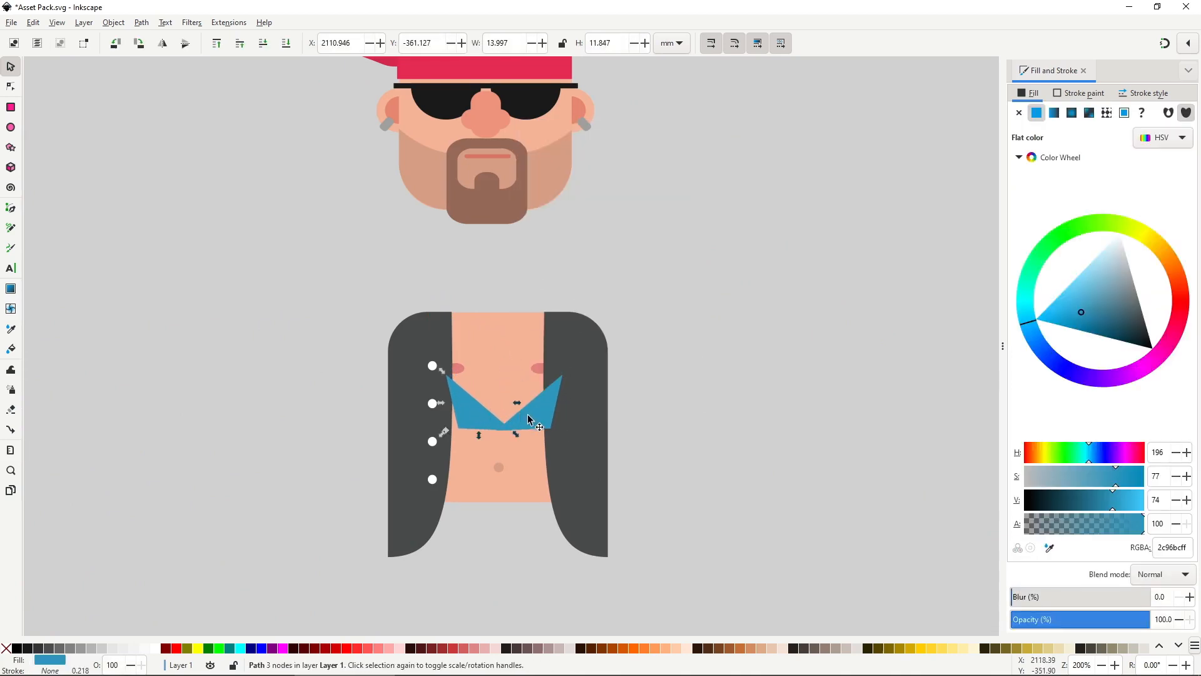
{"action": "key", "text": "Delete"}
Move the remaining collar triangle onto the right-hand vest panel and reshape its three nodes into a lapel along the inner edge
{"action": "left_click_drag", "start_coordinate": [531, 420], "coordinate": [552, 399]}
{"action": "key", "text": "n"}
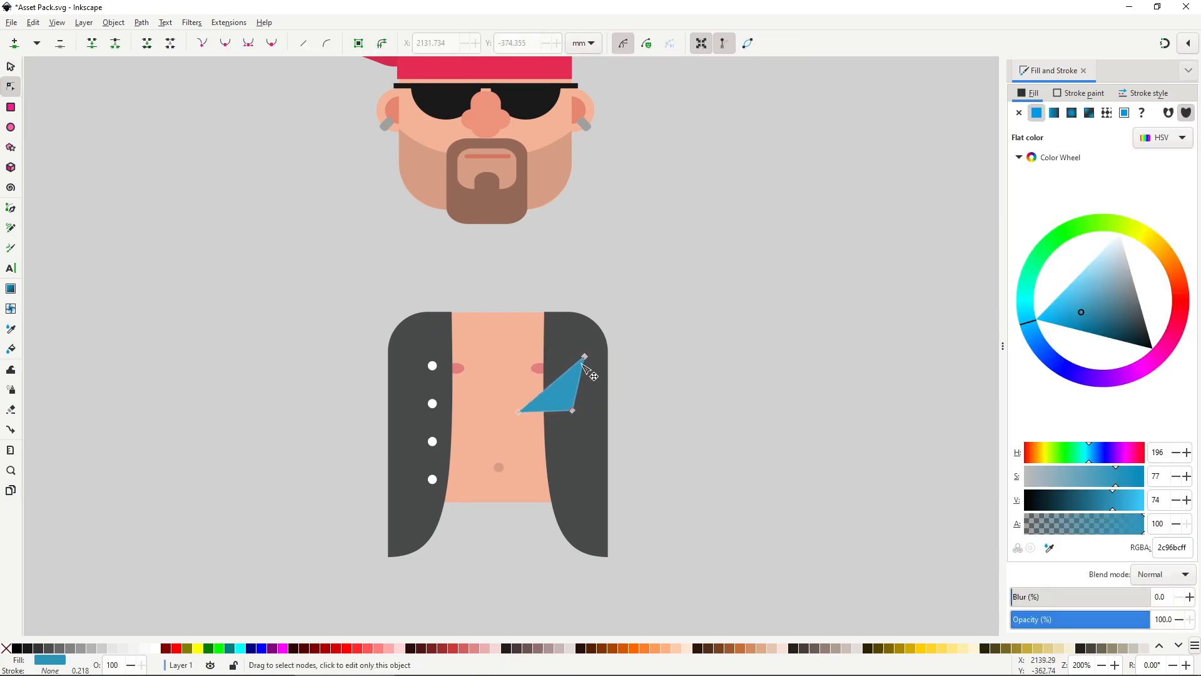
{"action": "left_click_drag", "start_coordinate": [584, 358], "coordinate": [546, 335]}
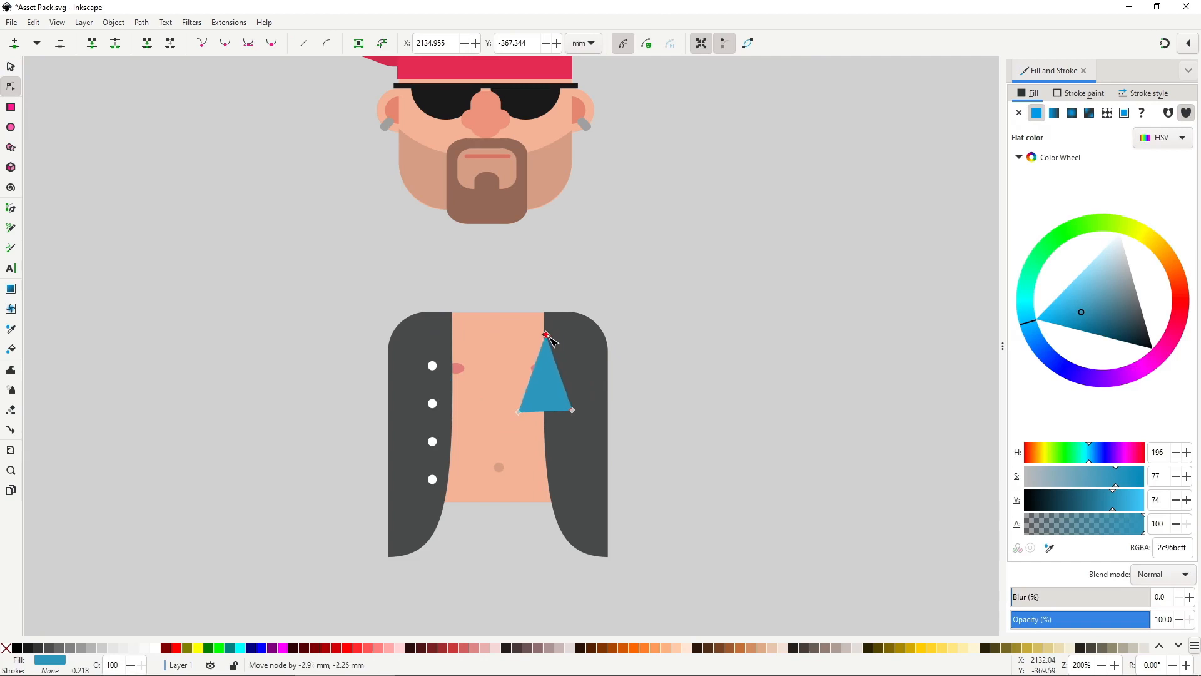
{"action": "left_click_drag", "start_coordinate": [519, 411], "coordinate": [541, 410]}
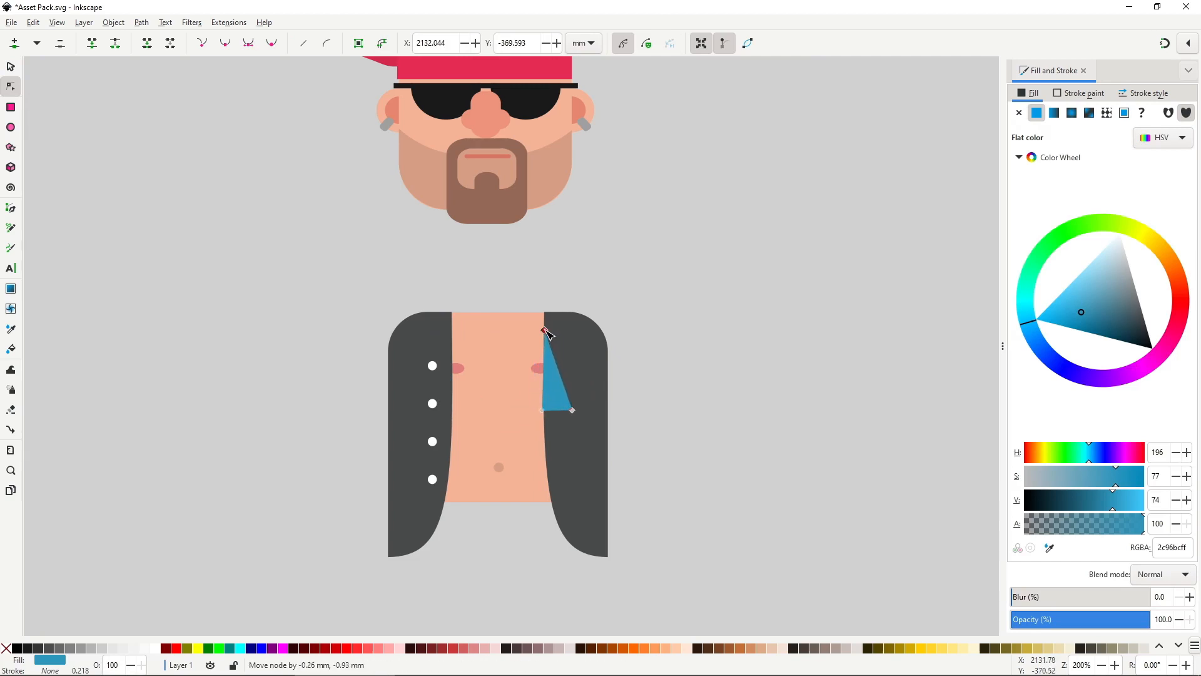
{"action": "left_click_drag", "start_coordinate": [547, 336], "coordinate": [544, 331]}
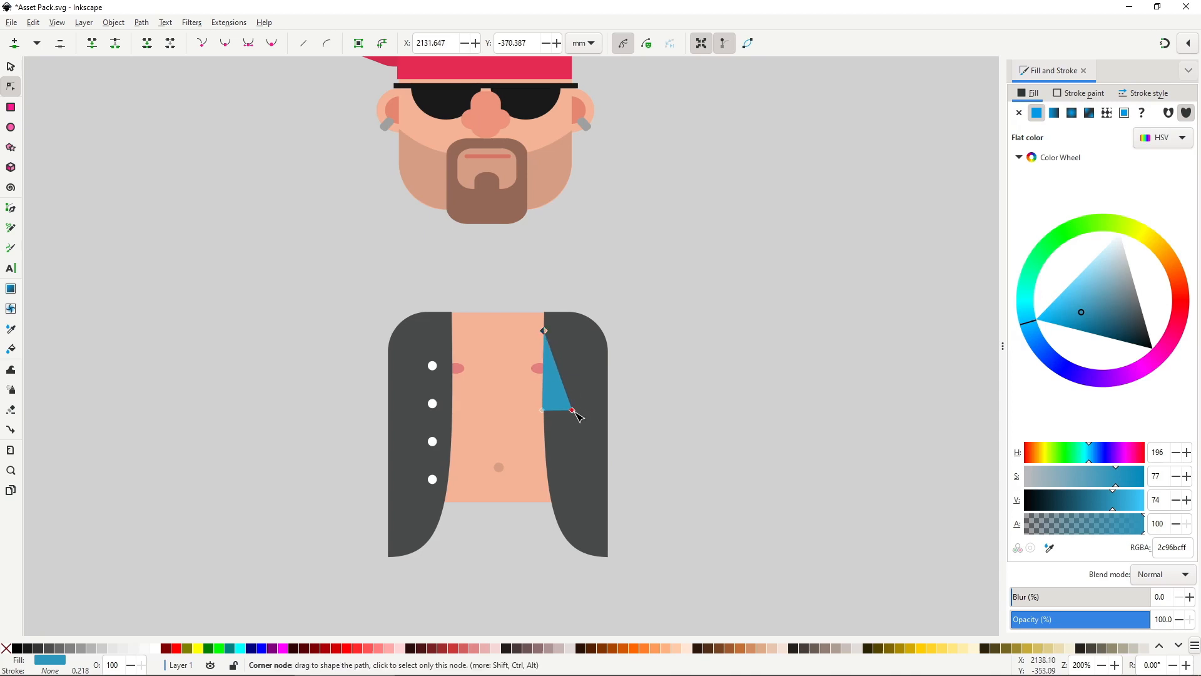
{"action": "left_click_drag", "start_coordinate": [573, 411], "coordinate": [580, 352]}
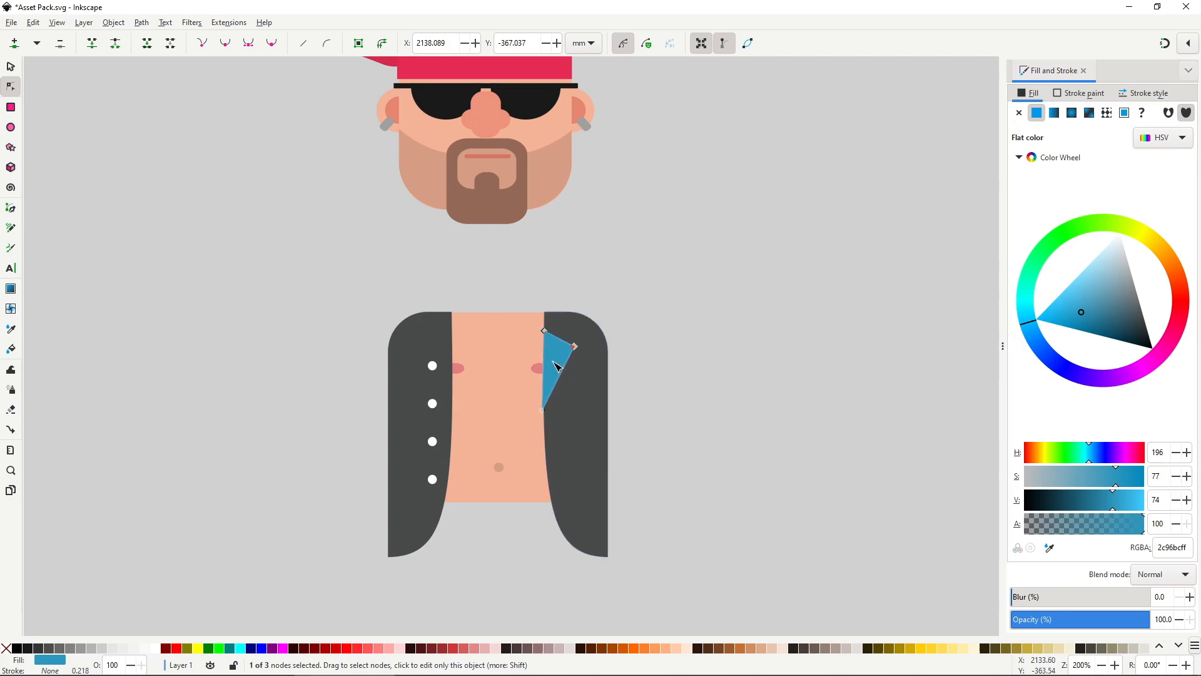
Fine-tune the blue lapel's lower and upper inner nodes so they sit exactly on the vest edge
{"action": "scroll", "coordinate": [545, 400], "scroll_direction": "up", "scroll_amount": 2, "text": "ctrl"}
{"action": "scroll", "coordinate": [548, 421], "scroll_direction": "up", "scroll_amount": 1}
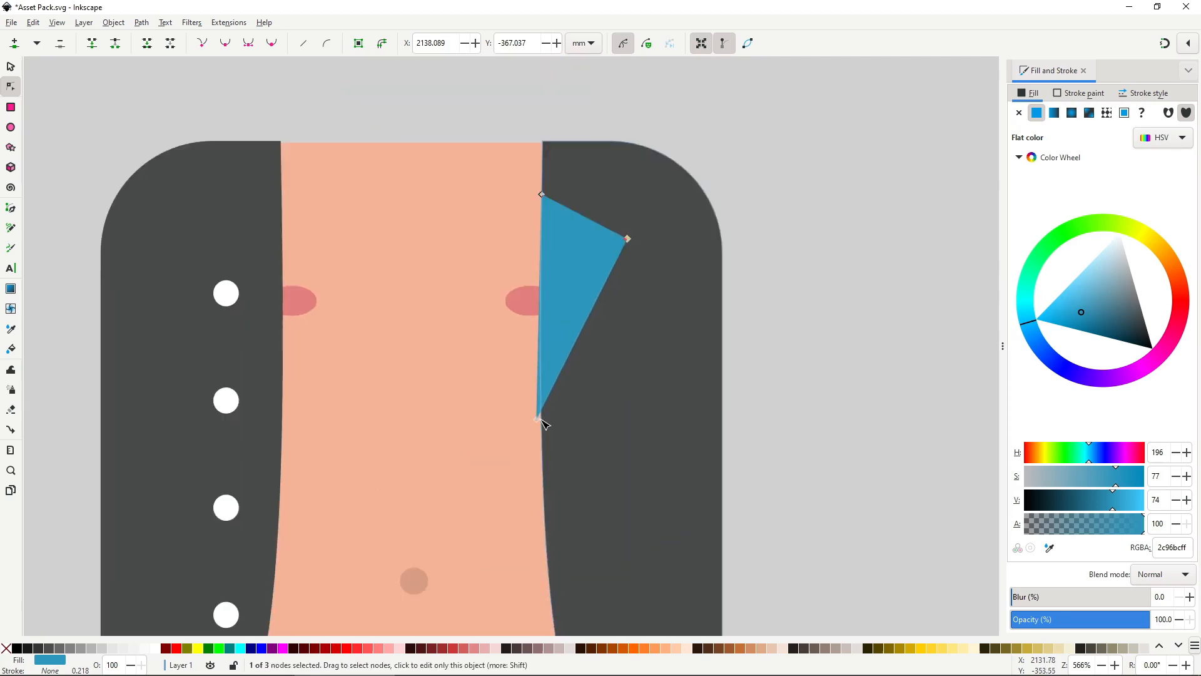
{"action": "left_click_drag", "start_coordinate": [542, 421], "coordinate": [543, 422]}
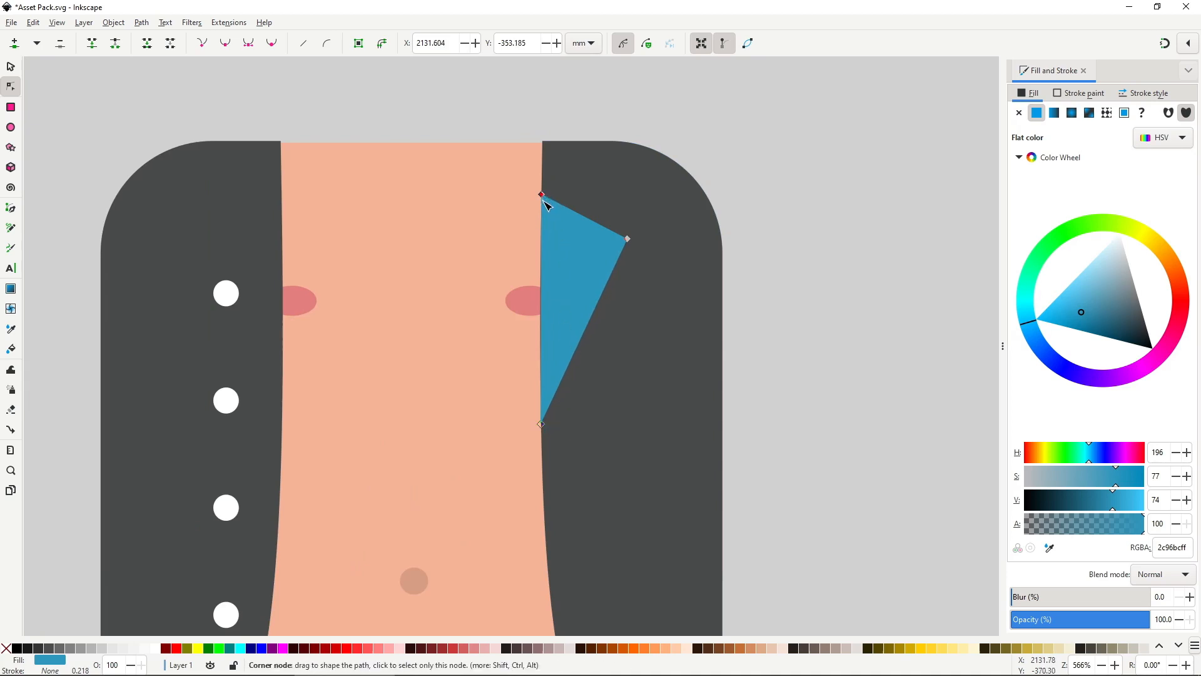
{"action": "left_click", "coordinate": [543, 196]}
Fill the lapel with the vest's dark grey 474a4a and darken it to value 8, colour 131414
{"action": "scroll", "coordinate": [644, 340], "scroll_direction": "down", "scroll_amount": 2, "text": "ctrl"}
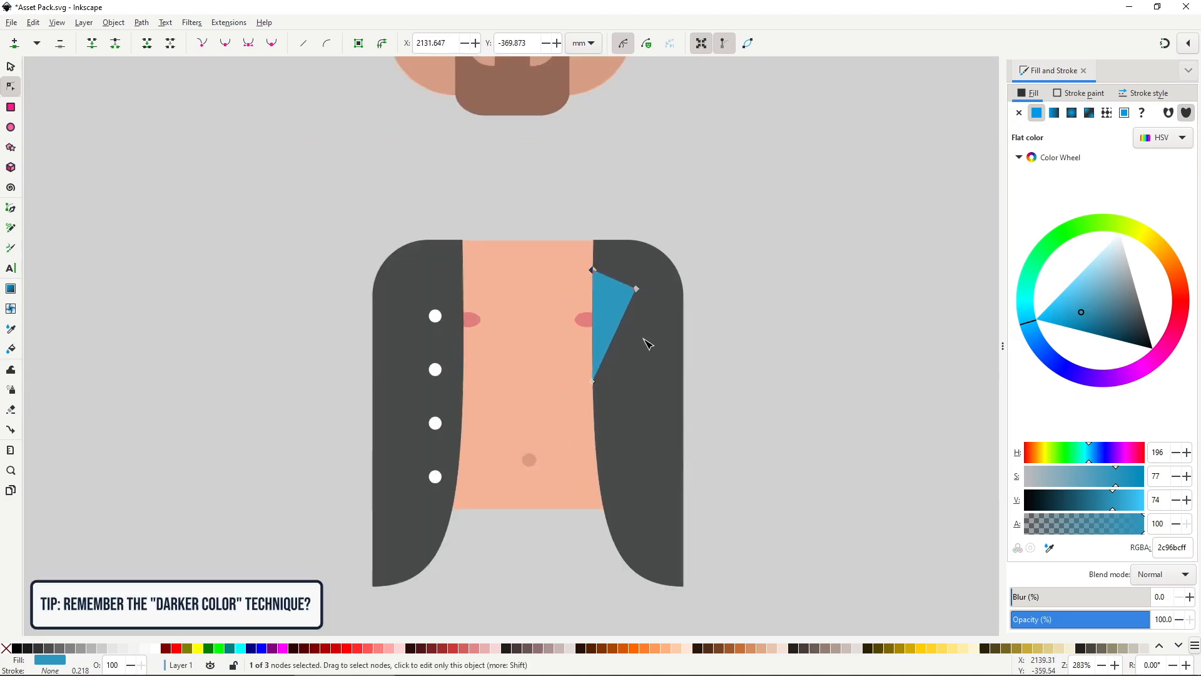
{"action": "key", "text": "s"}
{"action": "key", "text": "d"}
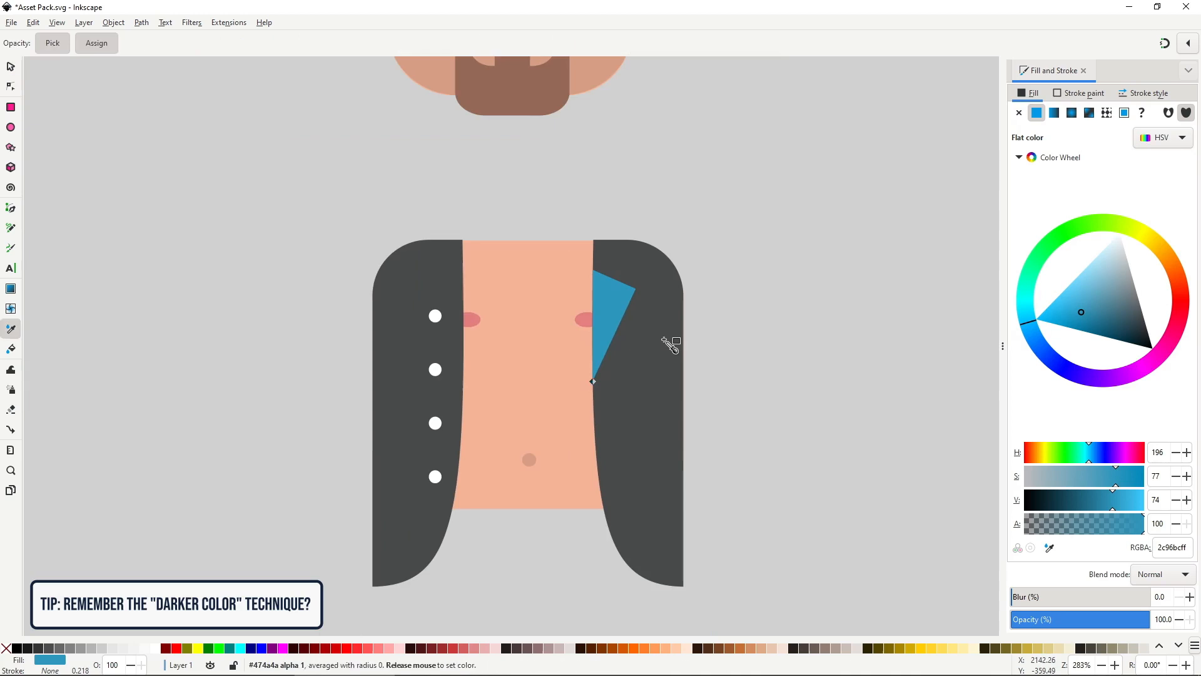
{"action": "left_click", "coordinate": [669, 343]}
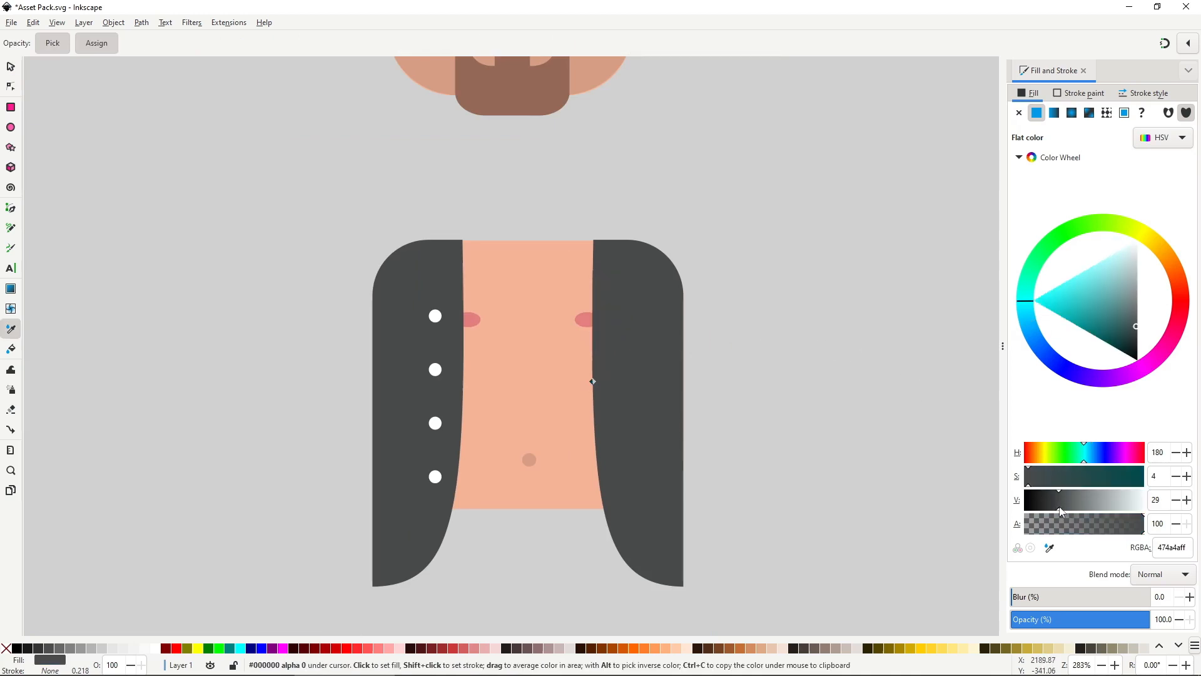
{"action": "left_click_drag", "start_coordinate": [1057, 511], "coordinate": [1036, 509]}
{"action": "key", "text": "s"}
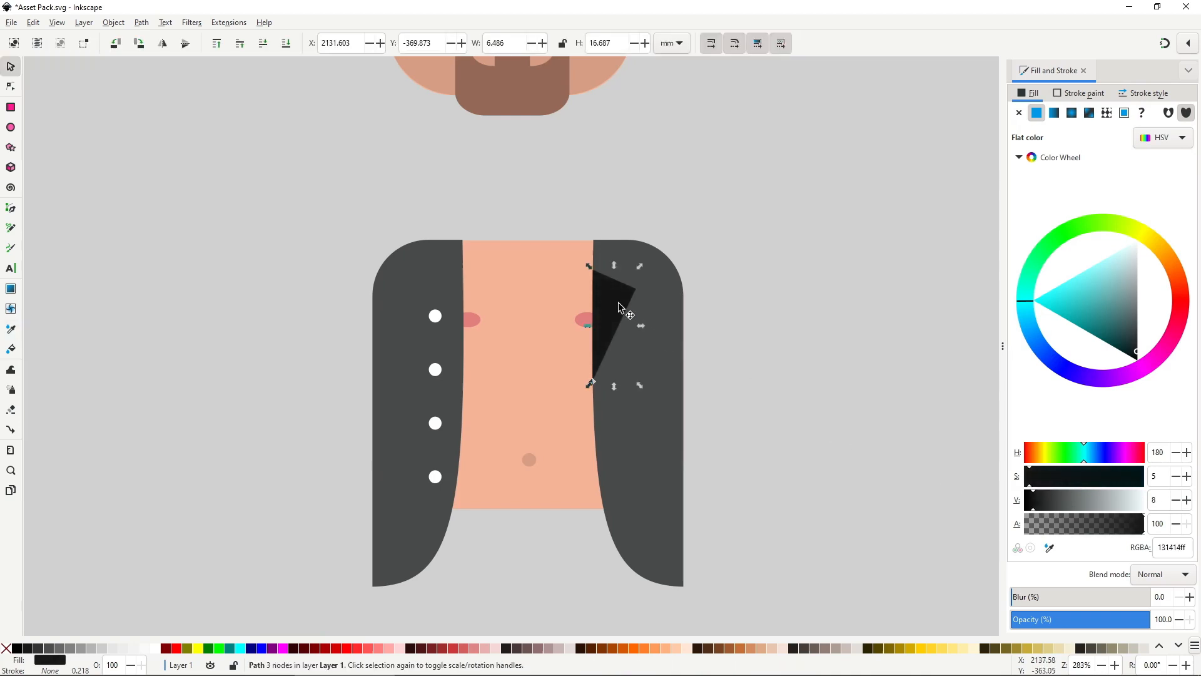
Duplicate the black lapel, flip the copy horizontally and align it with the left-hand vest panel's inner edge
{"action": "key", "text": "ctrl+d"}
{"action": "left_click_drag", "start_coordinate": [614, 300], "coordinate": [451, 308]}
{"action": "key", "text": "h"}
{"action": "key", "text": "1"}
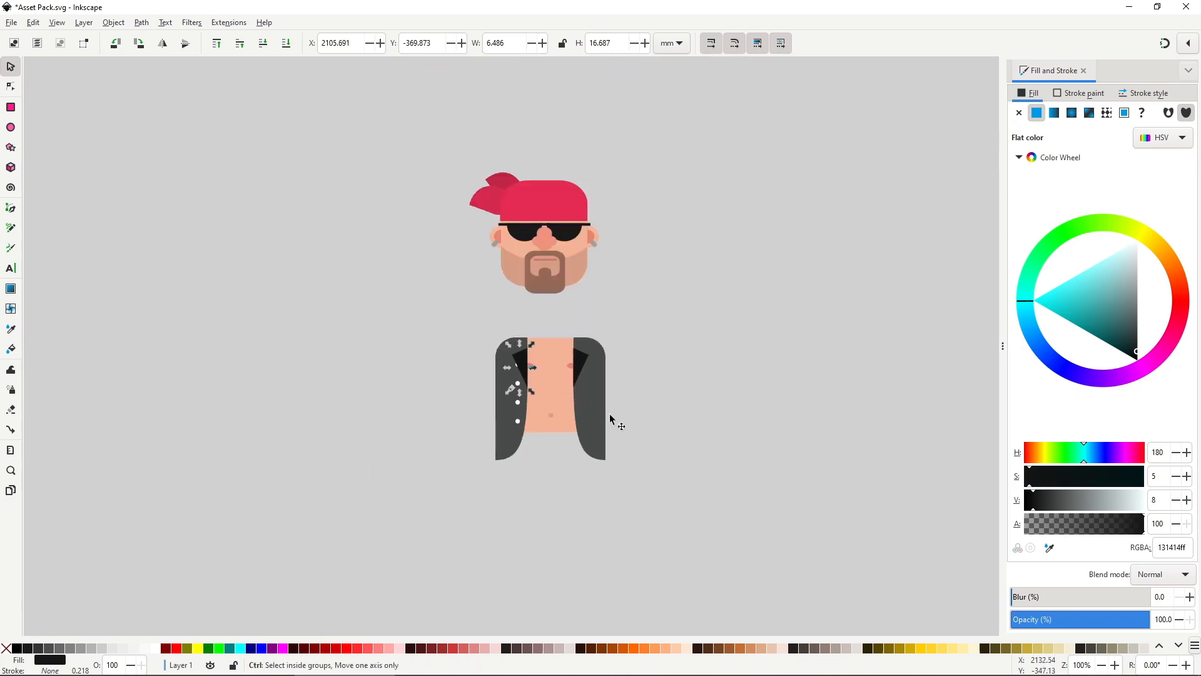
{"action": "left_click", "coordinate": [637, 415]}
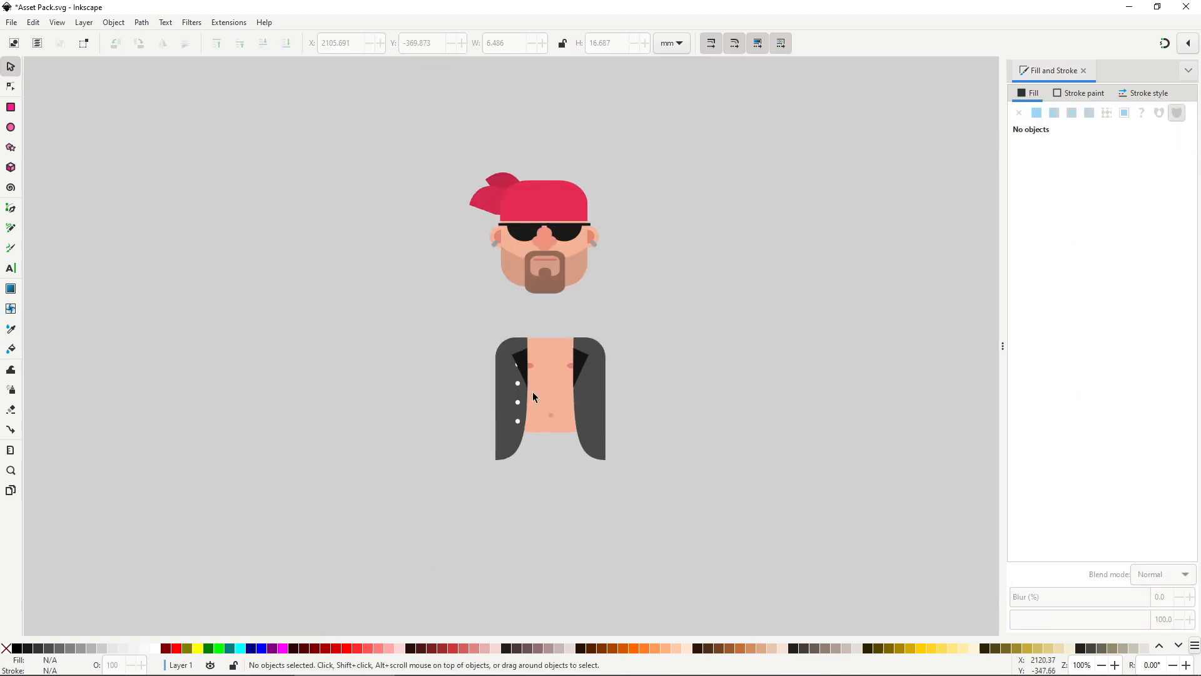
{"action": "scroll", "coordinate": [517, 361], "scroll_direction": "up", "scroll_amount": 2}
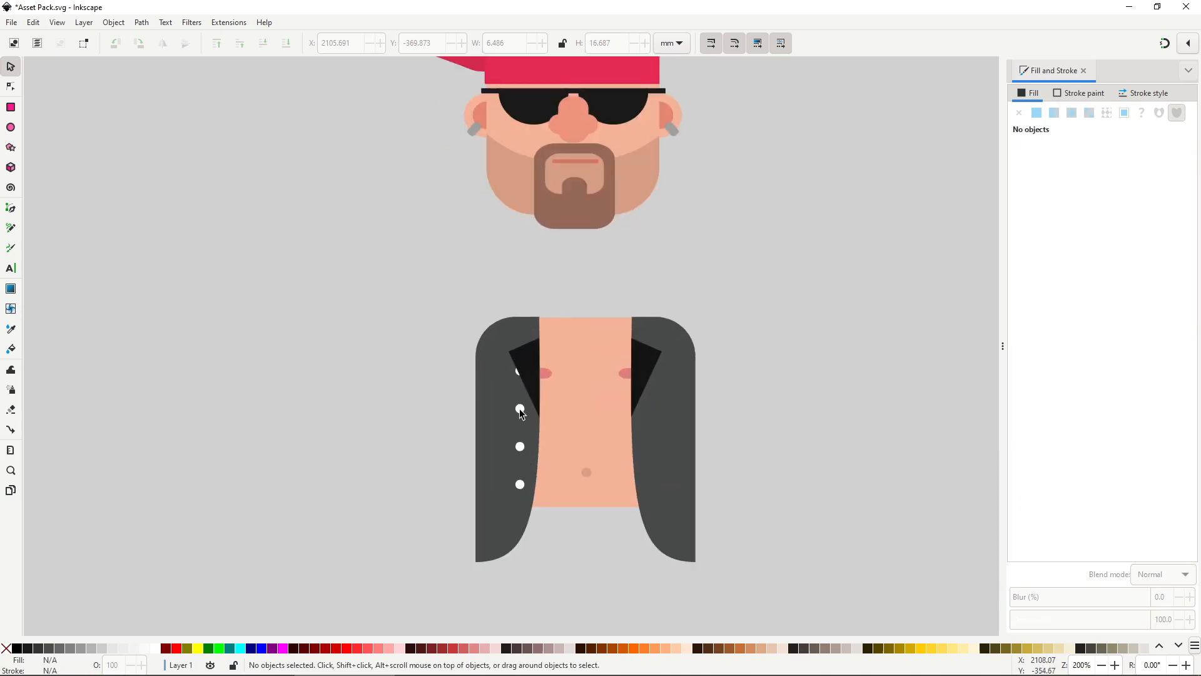
Move the column of four white vest buttons slightly down and outward from the lapel
{"action": "left_click_drag", "start_coordinate": [519, 408], "coordinate": [513, 423]}
Enlarge all the torso pieces together to about 62.6 × 69.7 mm, centre them below the head and group them
{"action": "left_click_drag", "start_coordinate": [422, 294], "coordinate": [807, 617]}
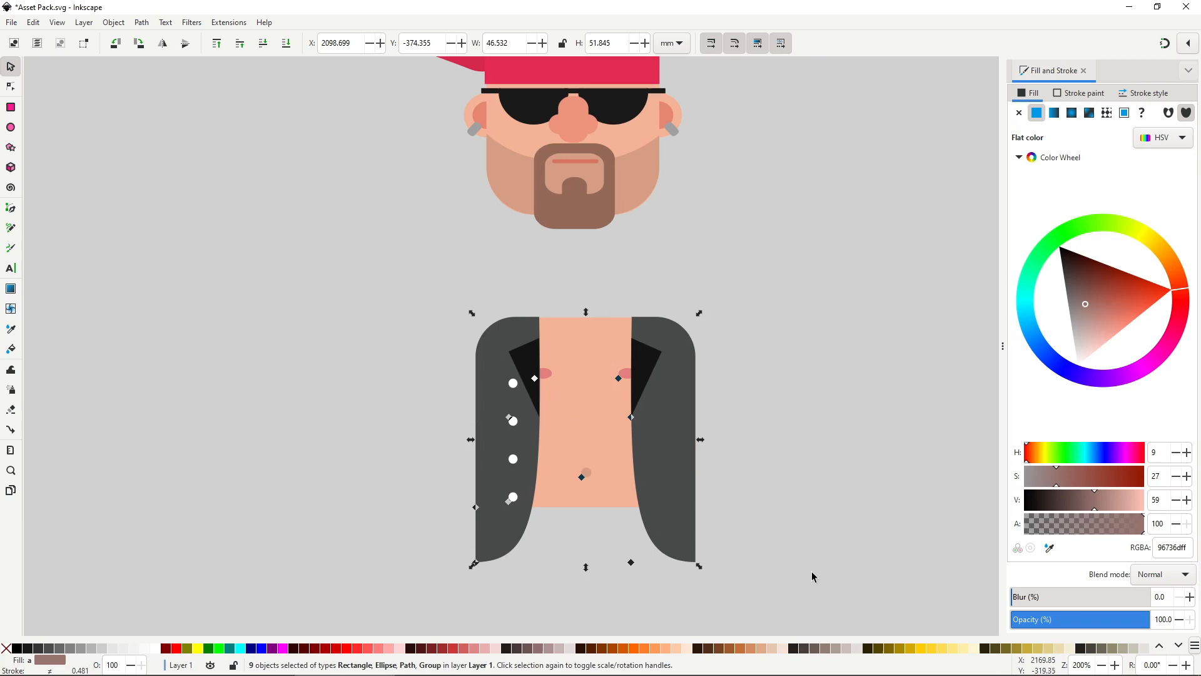
{"action": "left_click_drag", "start_coordinate": [603, 447], "coordinate": [539, 375]}
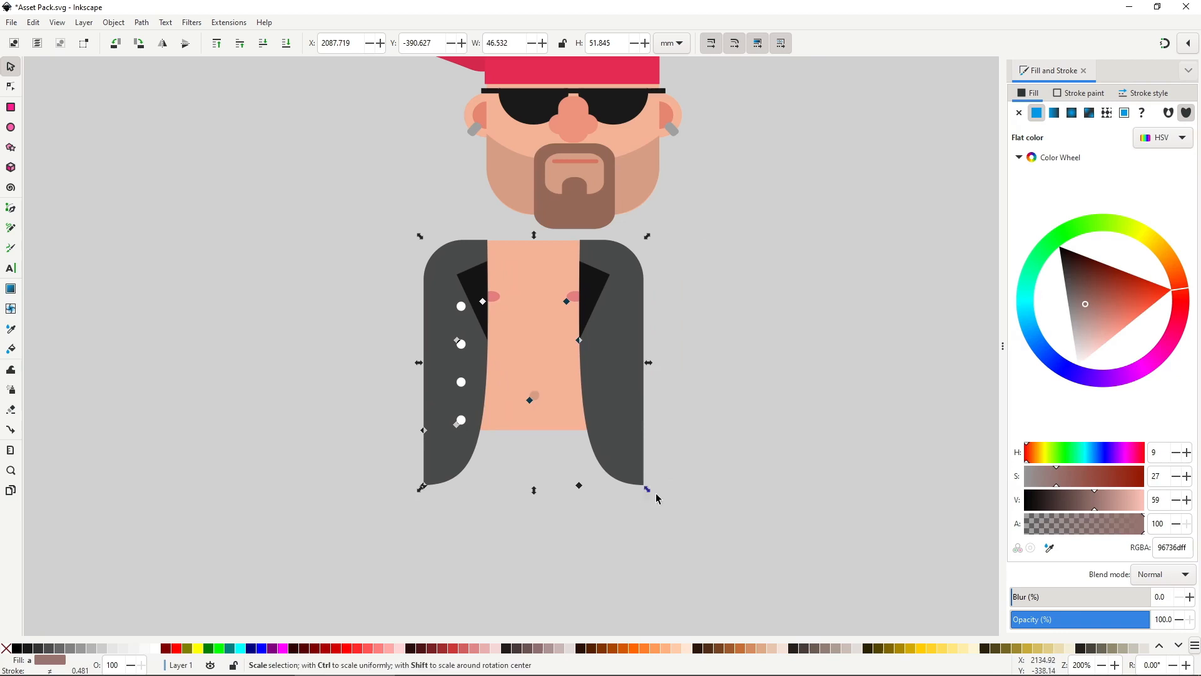
{"action": "left_click_drag", "start_coordinate": [657, 497], "coordinate": [759, 608]}
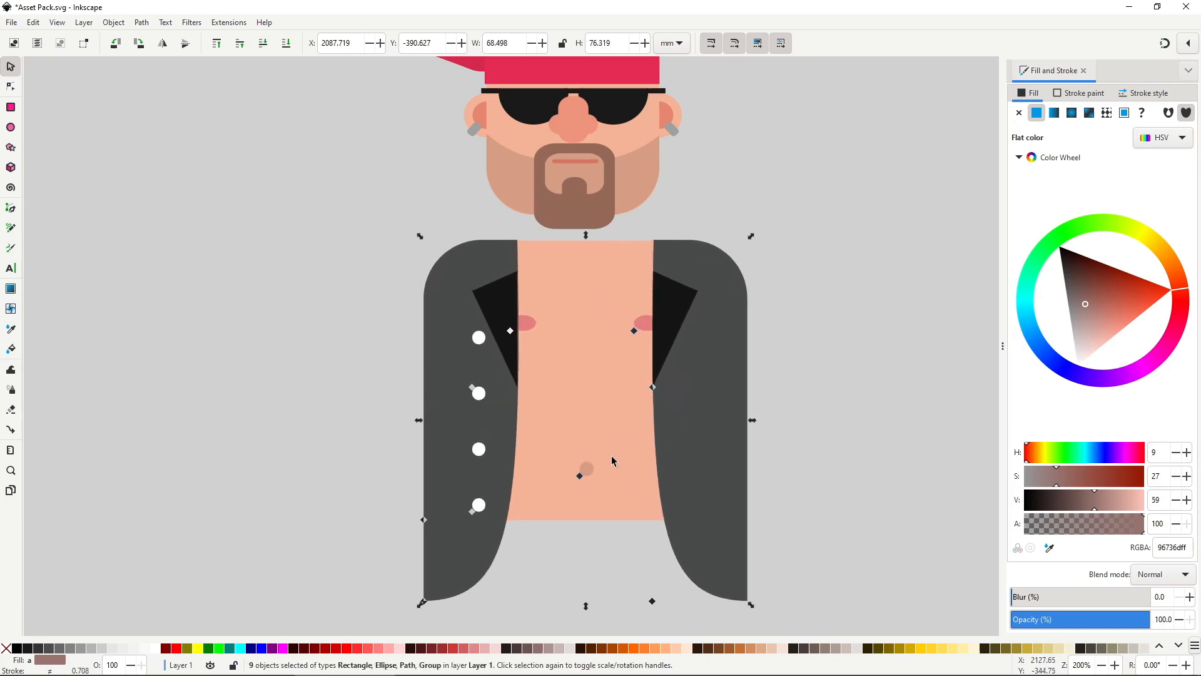
{"action": "left_click_drag", "start_coordinate": [611, 461], "coordinate": [605, 456]}
{"action": "scroll", "coordinate": [625, 446], "scroll_direction": "down", "scroll_amount": 2}
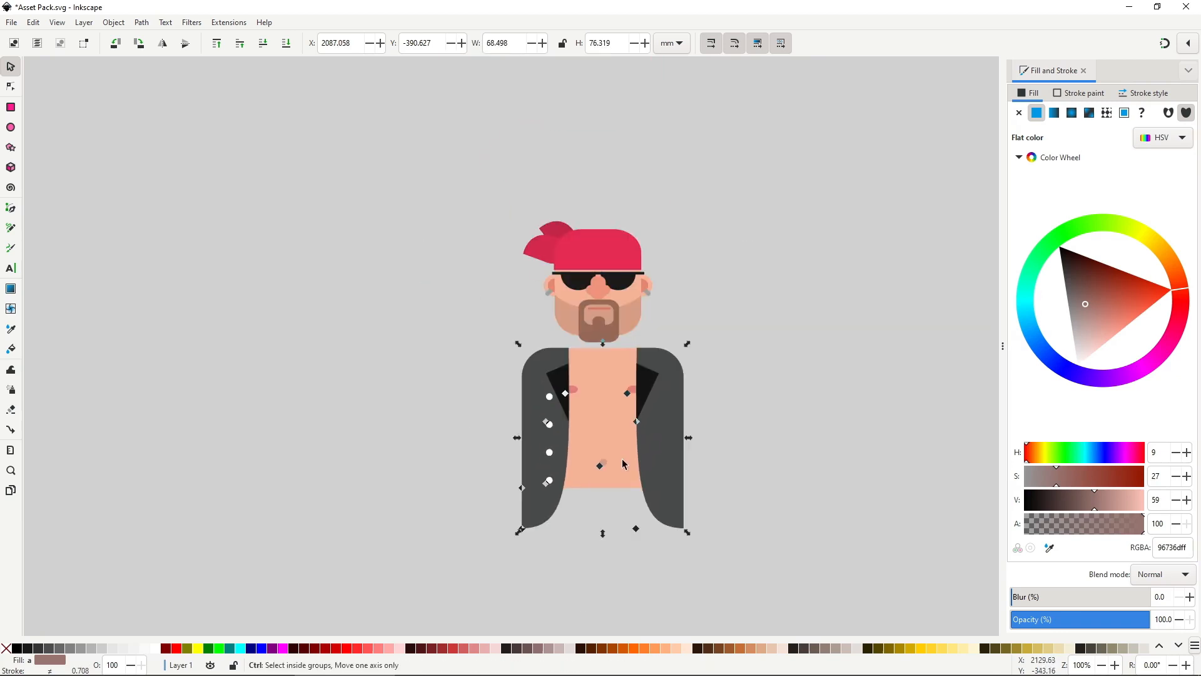
{"action": "mouse_move", "coordinate": [688, 532]}
{"action": "left_mouse_down"}
{"action": "mouse_move", "coordinate": [661, 511]}
{"action": "mouse_move", "coordinate": [673, 517]}
{"action": "left_mouse_up"}
{"action": "left_click_drag", "start_coordinate": [593, 450], "coordinate": [606, 430]}
{"action": "left_click_drag", "start_coordinate": [611, 471], "coordinate": [613, 528]}
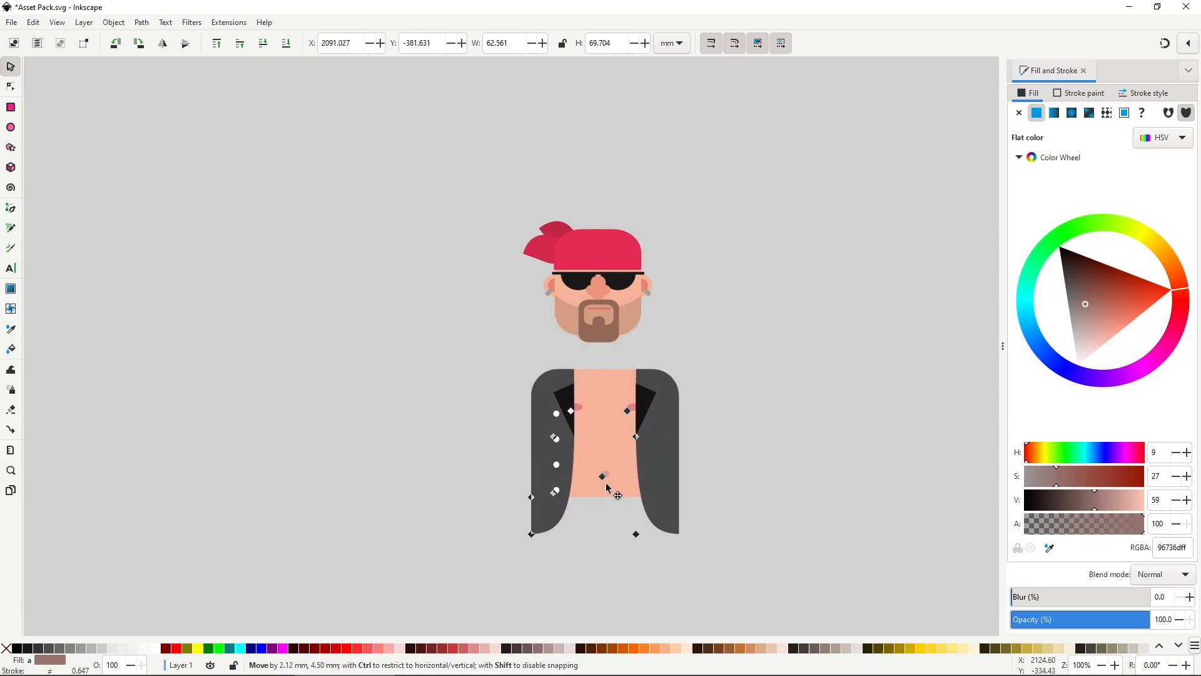
{"action": "mouse_move", "coordinate": [705, 358]}
{"action": "left_mouse_down"}
{"action": "mouse_move", "coordinate": [551, 529]}
{"action": "mouse_move", "coordinate": [461, 571]}
{"action": "left_mouse_up"}
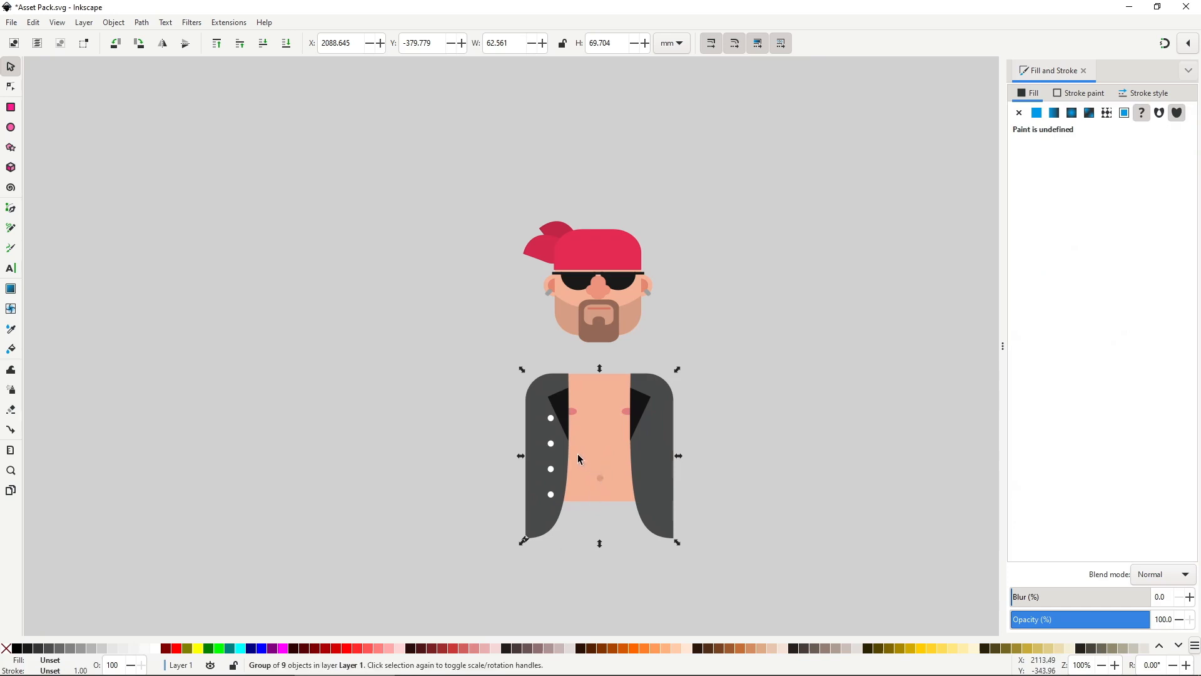
Inside the torso group, enlarge the column of white buttons to about 36.6 mm tall
{"action": "double_click", "coordinate": [553, 446]}
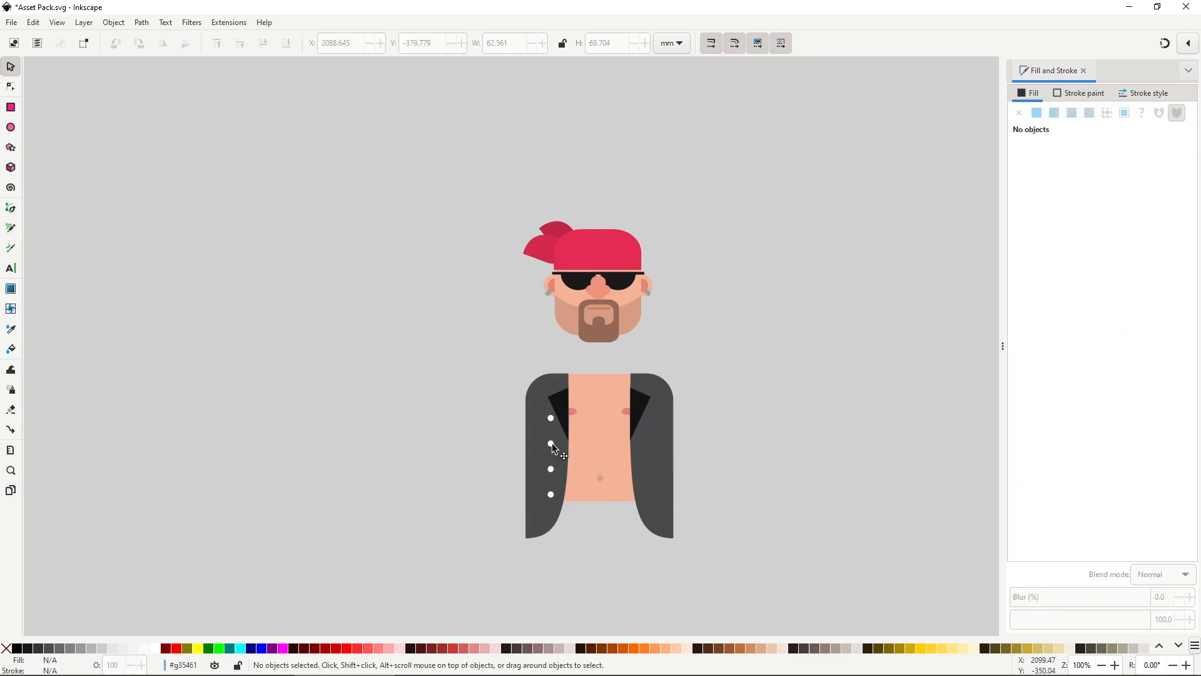
{"action": "left_click", "coordinate": [552, 446]}
{"action": "scroll", "coordinate": [552, 445], "scroll_direction": "up", "scroll_amount": 1}
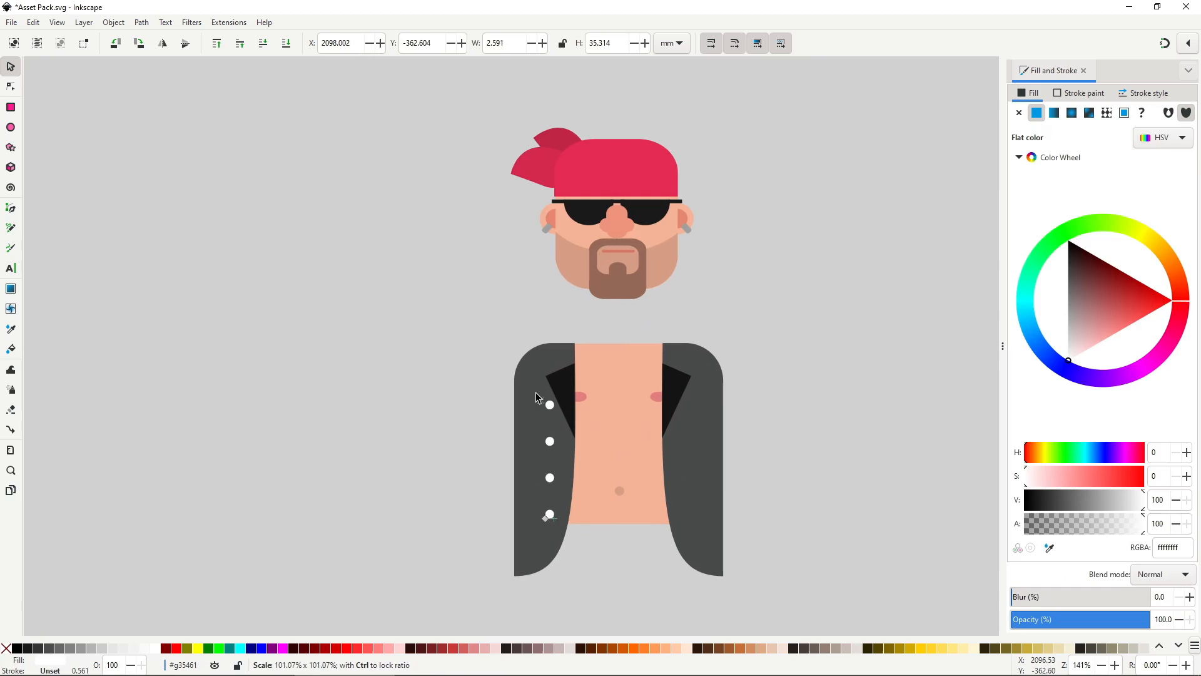
{"action": "left_click_drag", "start_coordinate": [535, 392], "coordinate": [534, 387]}
Enlarge the button-side lapel to about 9.7 × 25 mm and replace the opposite lapel with a horizontally flipped copy of it
{"action": "left_click", "coordinate": [574, 427]}
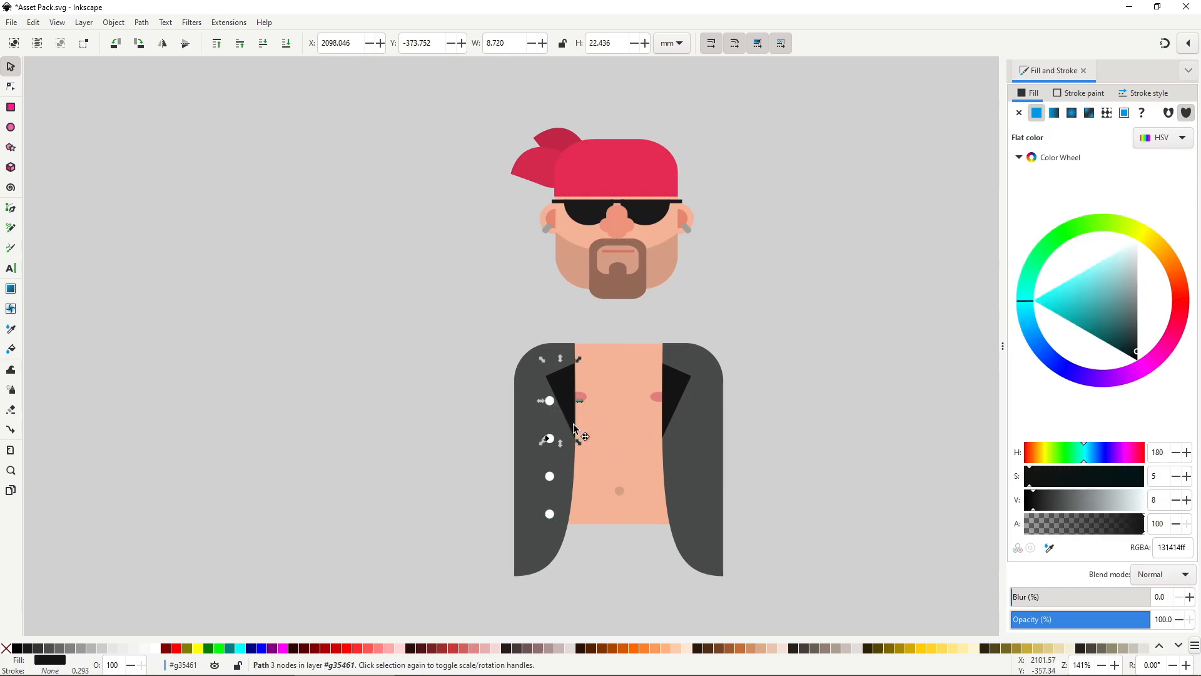
{"action": "left_click_drag", "start_coordinate": [542, 359], "coordinate": [529, 351]}
{"action": "left_click_drag", "start_coordinate": [568, 386], "coordinate": [680, 393]}
{"action": "left_click", "coordinate": [676, 390]}
{"action": "key", "text": "Delete"}
{"action": "left_click", "coordinate": [563, 393]}
{"action": "key", "text": "ctrl+d"}
{"action": "key", "text": "h"}
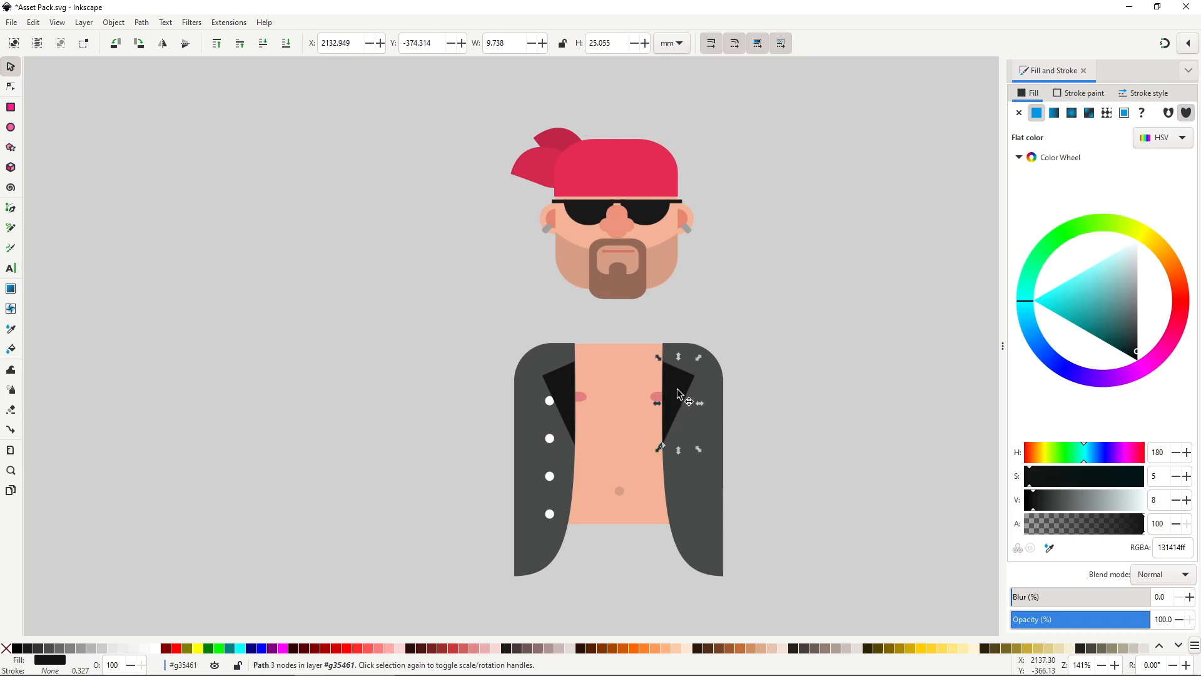
{"action": "left_click", "coordinate": [744, 428]}
Move the torso group straight up until the chin overlaps the chest, and widen it symmetrically to about 71.5 mm
{"action": "left_click", "coordinate": [624, 509]}
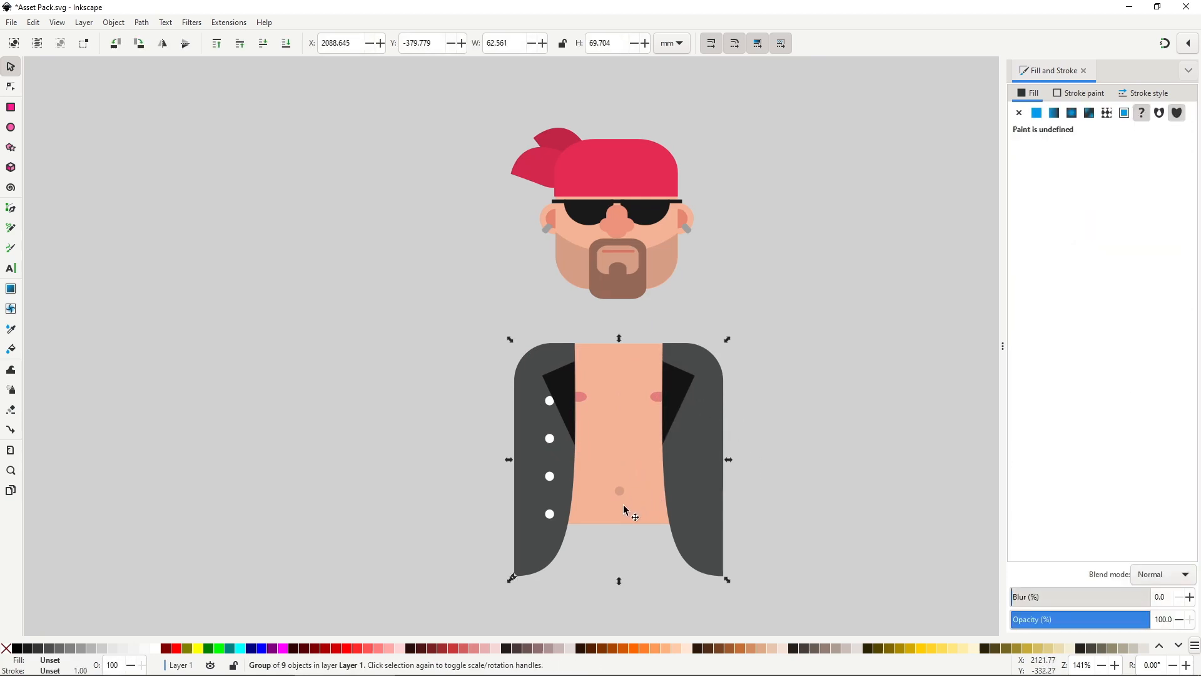
{"action": "left_click_drag", "start_coordinate": [624, 507], "coordinate": [626, 419]}
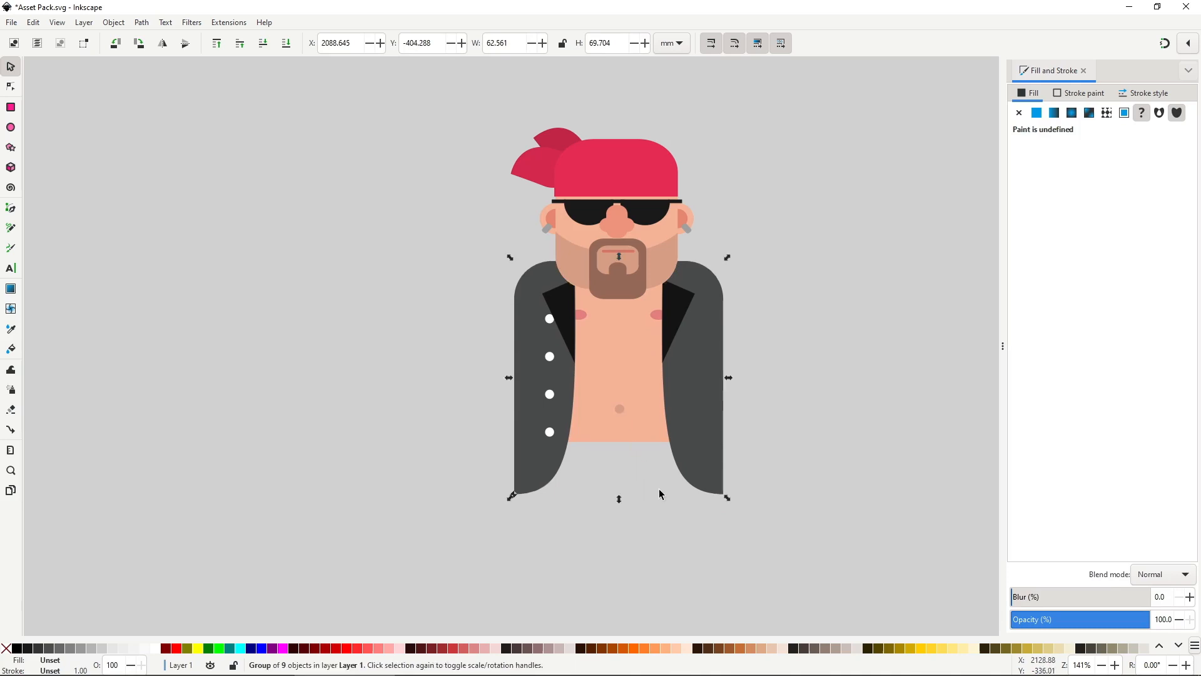
{"action": "scroll", "coordinate": [656, 500], "scroll_direction": "down", "scroll_amount": 2}
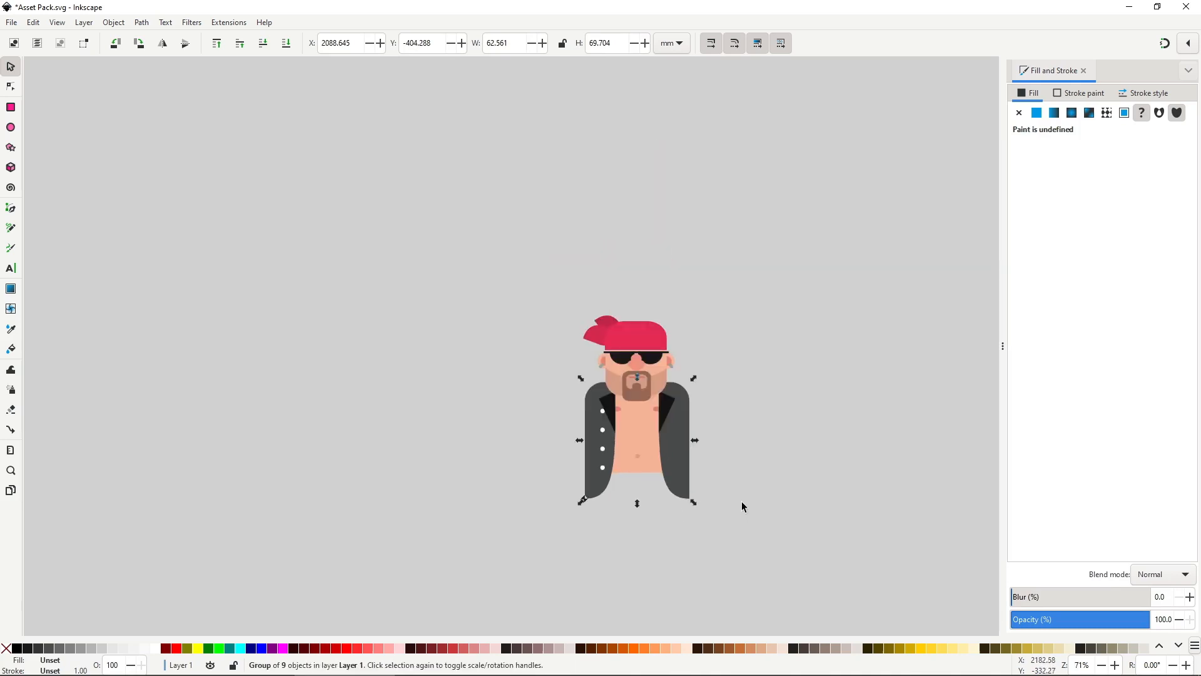
{"action": "scroll", "coordinate": [688, 441], "scroll_direction": "up", "scroll_amount": 2}
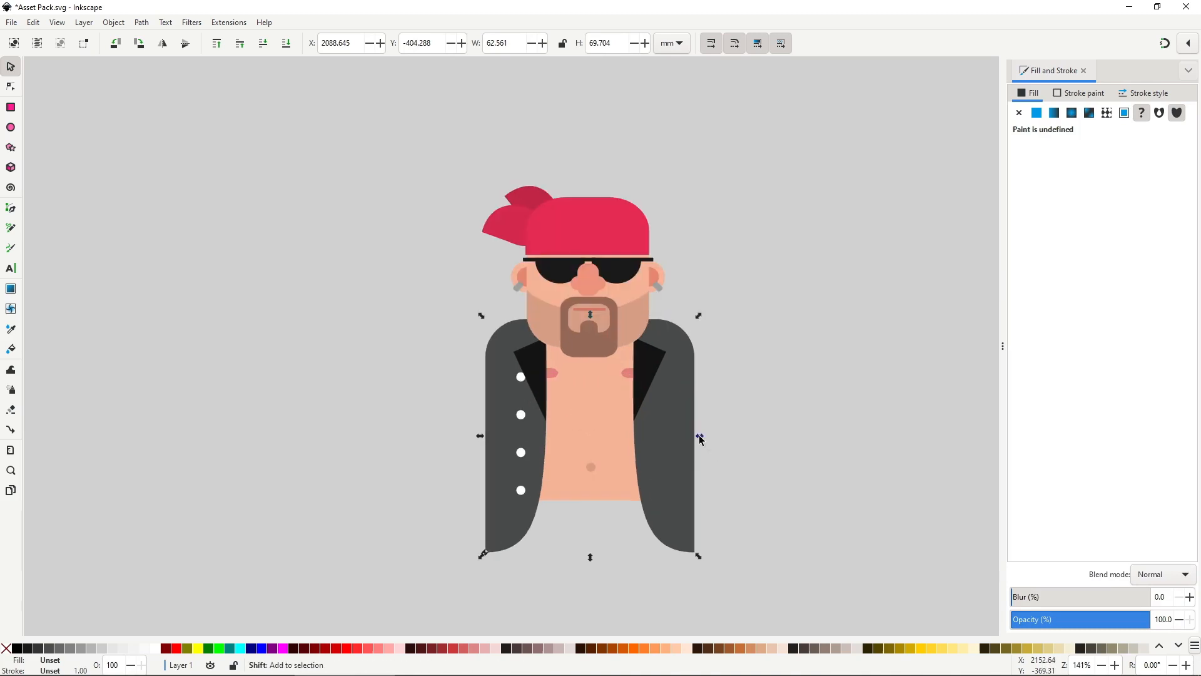
{"action": "left_click_drag", "start_coordinate": [699, 437], "coordinate": [714, 437]}
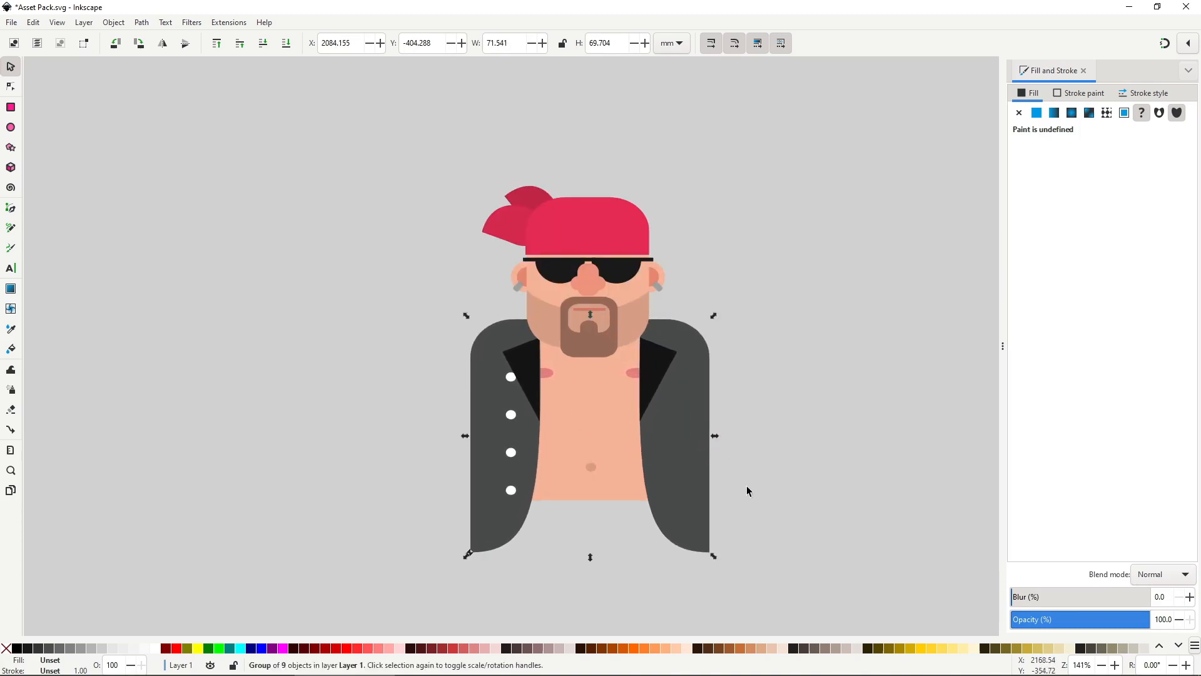
Shrink the white button column inside the group to about 2.9 × 34.4 mm and shift it slightly down beside the lapel
{"action": "double_click", "coordinate": [521, 418]}
{"action": "left_click", "coordinate": [510, 413]}
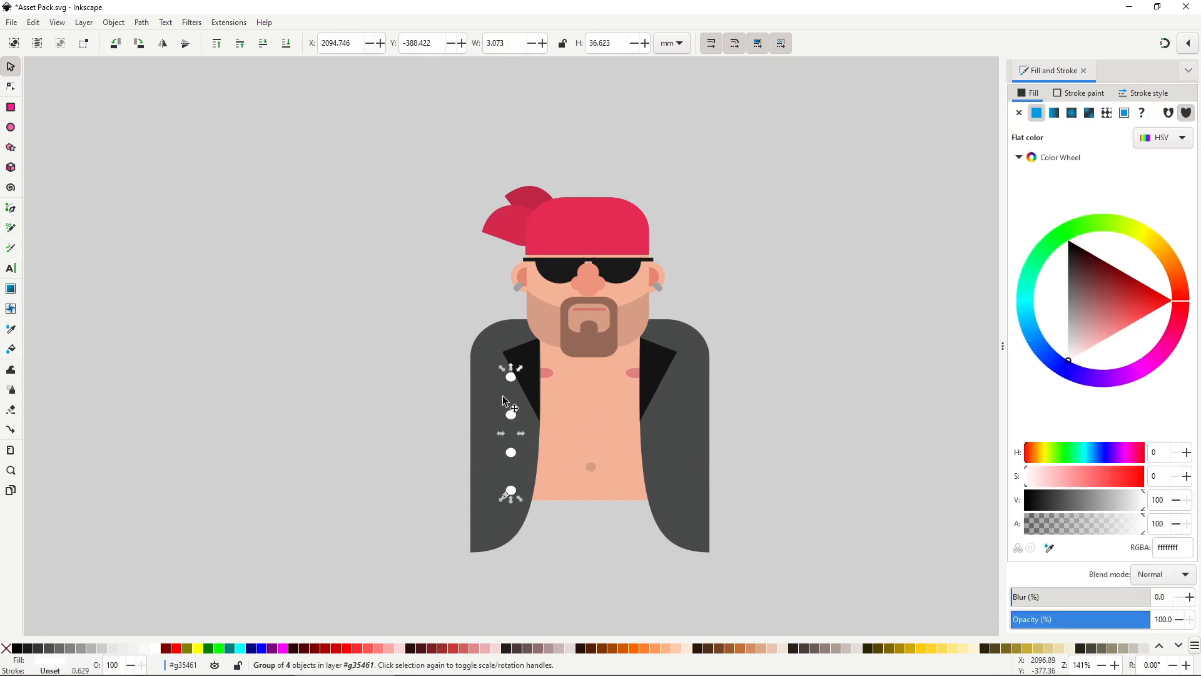
{"action": "left_click_drag", "start_coordinate": [501, 371], "coordinate": [501, 369]}
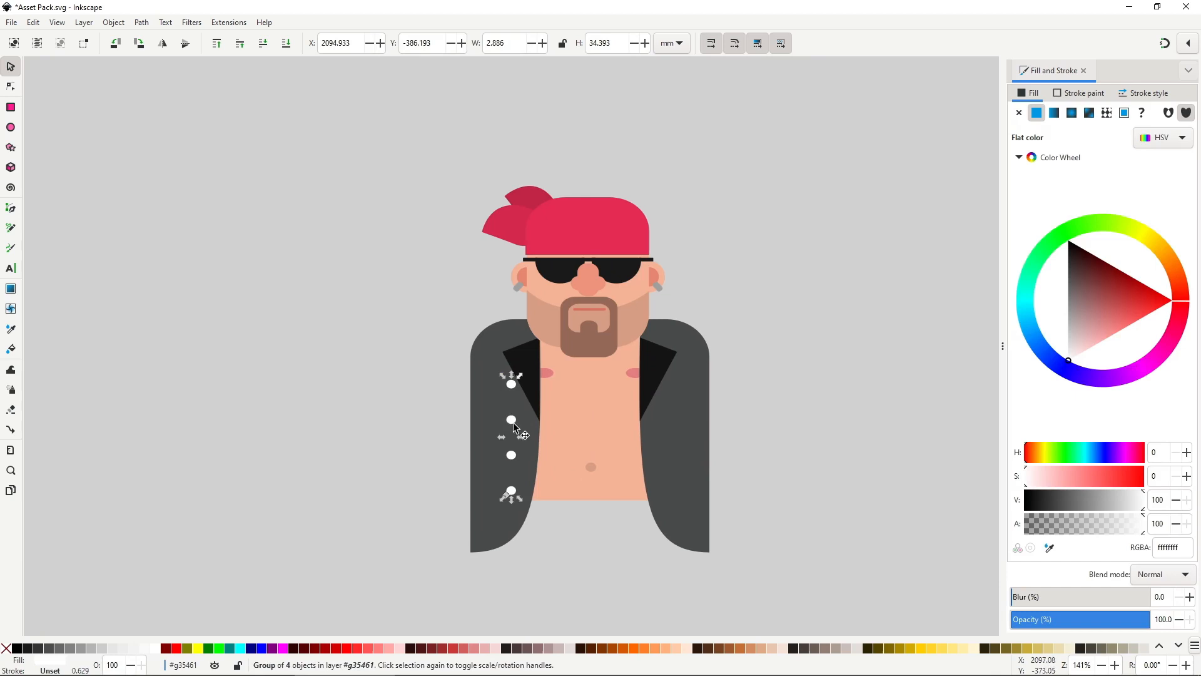
{"action": "left_click_drag", "start_coordinate": [514, 432], "coordinate": [515, 430]}
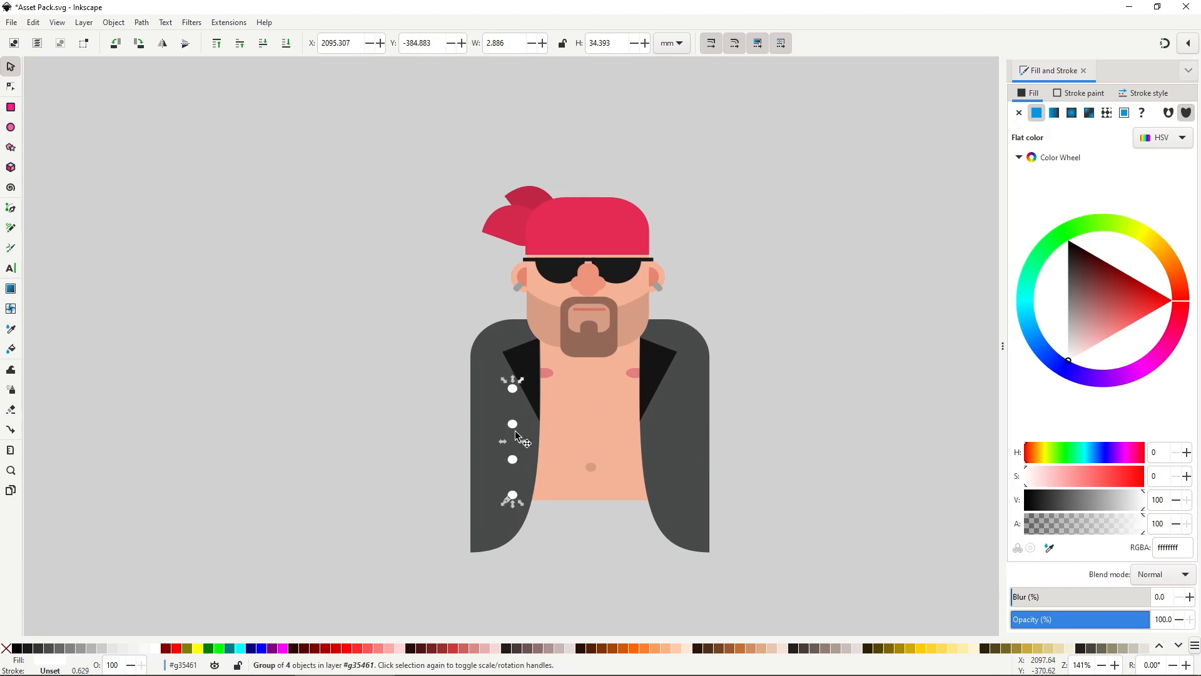
{"action": "left_click", "coordinate": [768, 468]}
Copy the short, wide skin-coloured arm shape from the asset pack and paste it beside the character's torso
{"action": "scroll", "coordinate": [766, 466], "scroll_direction": "down", "scroll_amount": 2, "text": "ctrl"}
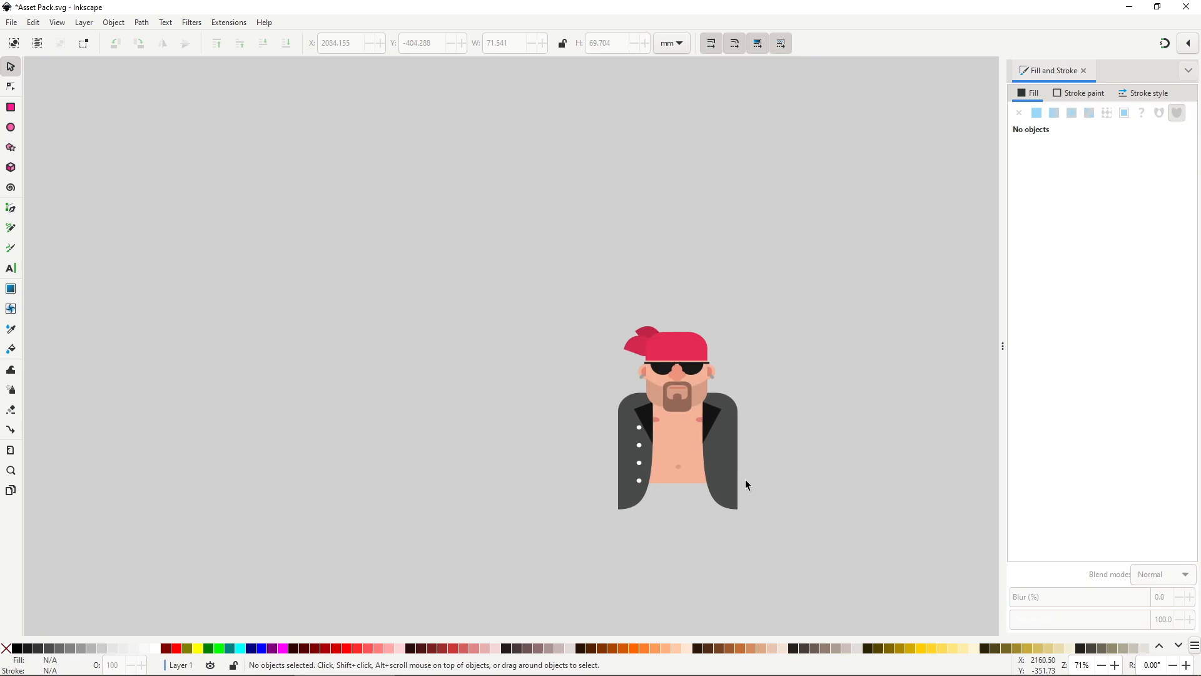
{"action": "scroll", "coordinate": [745, 485], "scroll_direction": "down", "scroll_amount": 3, "text": "ctrl"}
{"action": "scroll", "coordinate": [542, 424], "scroll_direction": "down", "scroll_amount": 10}
{"action": "scroll", "coordinate": [542, 424], "scroll_direction": "left", "scroll_amount": 4}
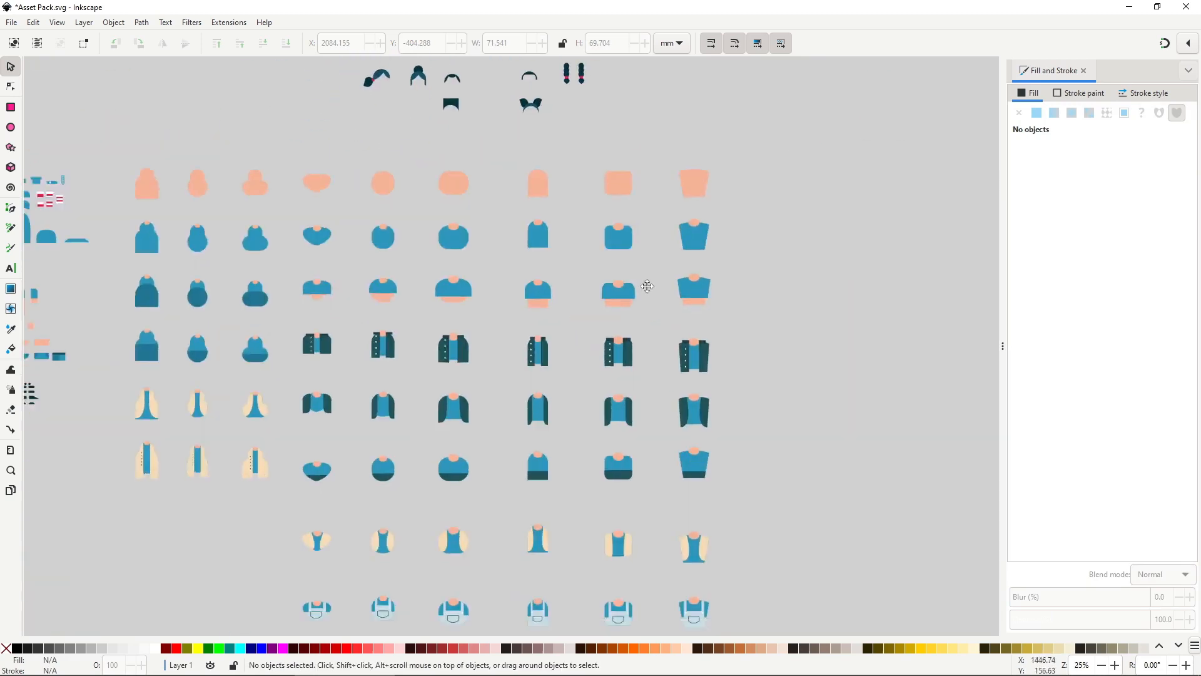
{"action": "scroll", "coordinate": [647, 286], "scroll_direction": "left", "scroll_amount": 8}
{"action": "scroll", "coordinate": [305, 386], "scroll_direction": "up", "scroll_amount": 3, "text": "ctrl"}
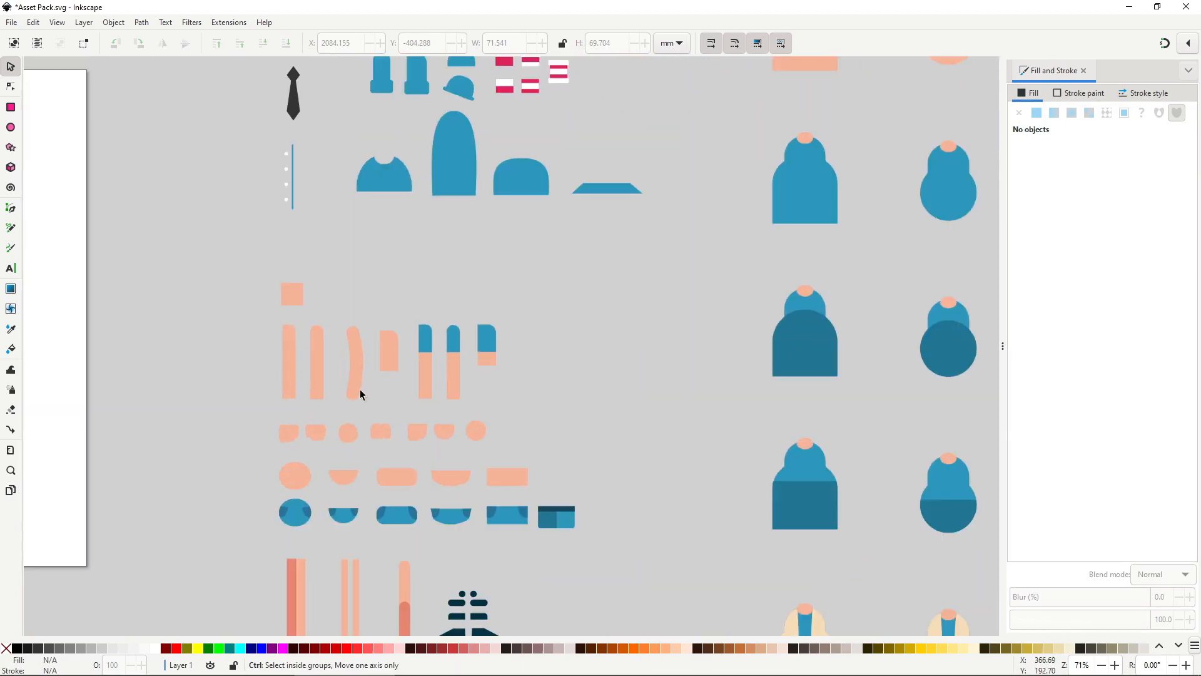
{"action": "left_click", "coordinate": [390, 355]}
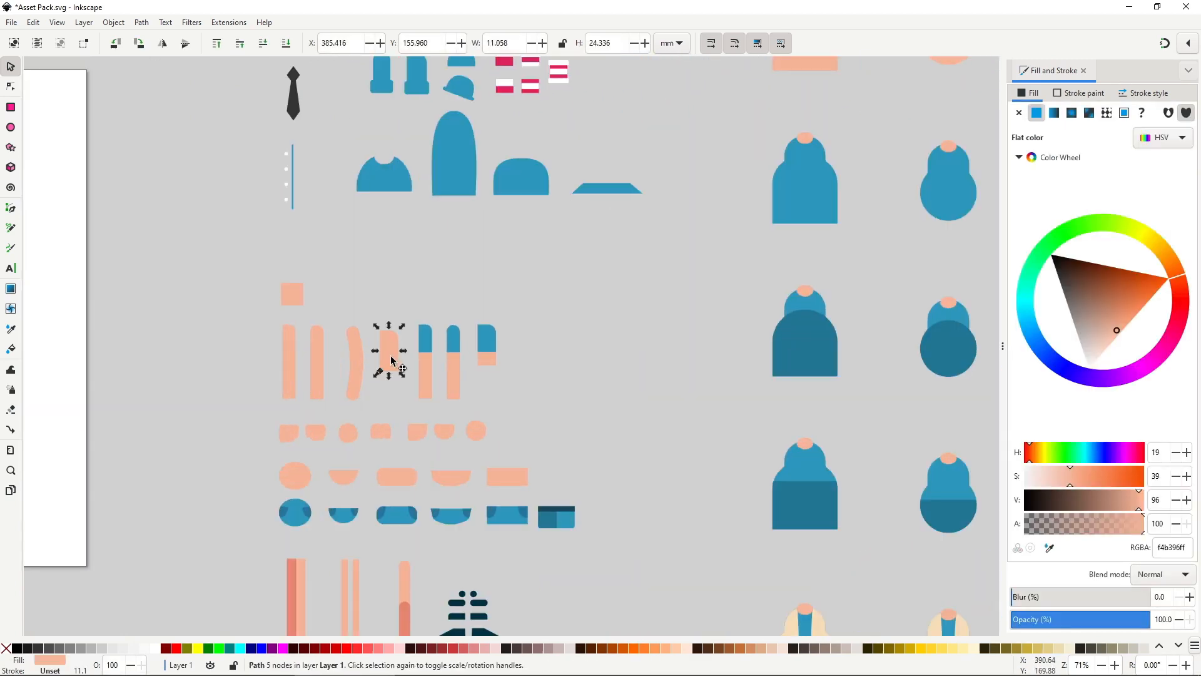
{"action": "scroll", "coordinate": [550, 387], "scroll_direction": "down", "scroll_amount": 6, "text": "ctrl"}
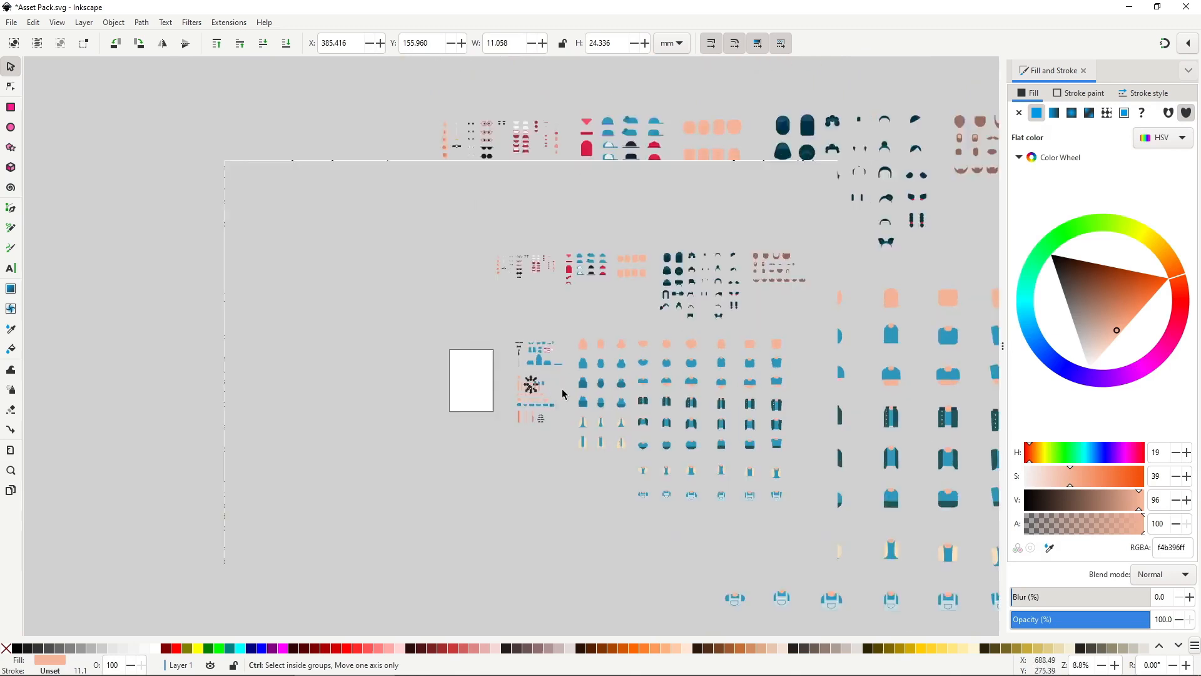
{"action": "scroll", "coordinate": [579, 367], "scroll_direction": "up", "scroll_amount": 7, "text": "ctrl"}
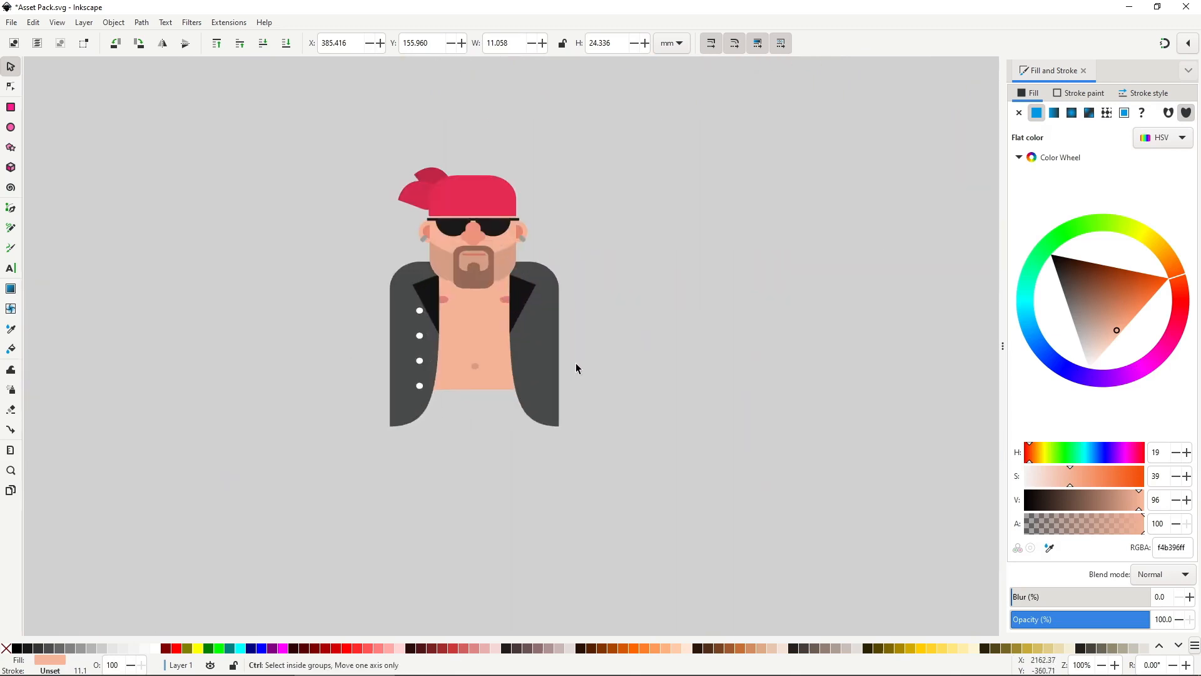
{"action": "key", "text": "ctrl+v"}
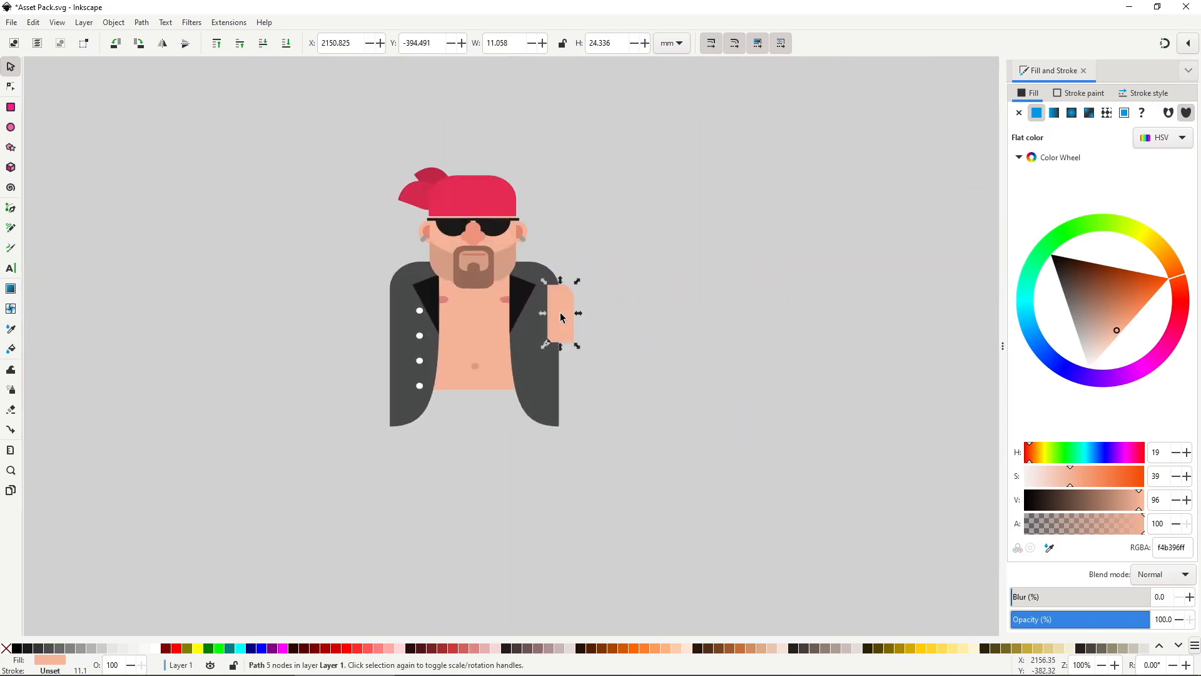
Resize the pasted arm to about 28.6 × 74.2 mm and place it behind the right-hand vest panel at shoulder height
{"action": "left_click_drag", "start_coordinate": [560, 320], "coordinate": [607, 452]}
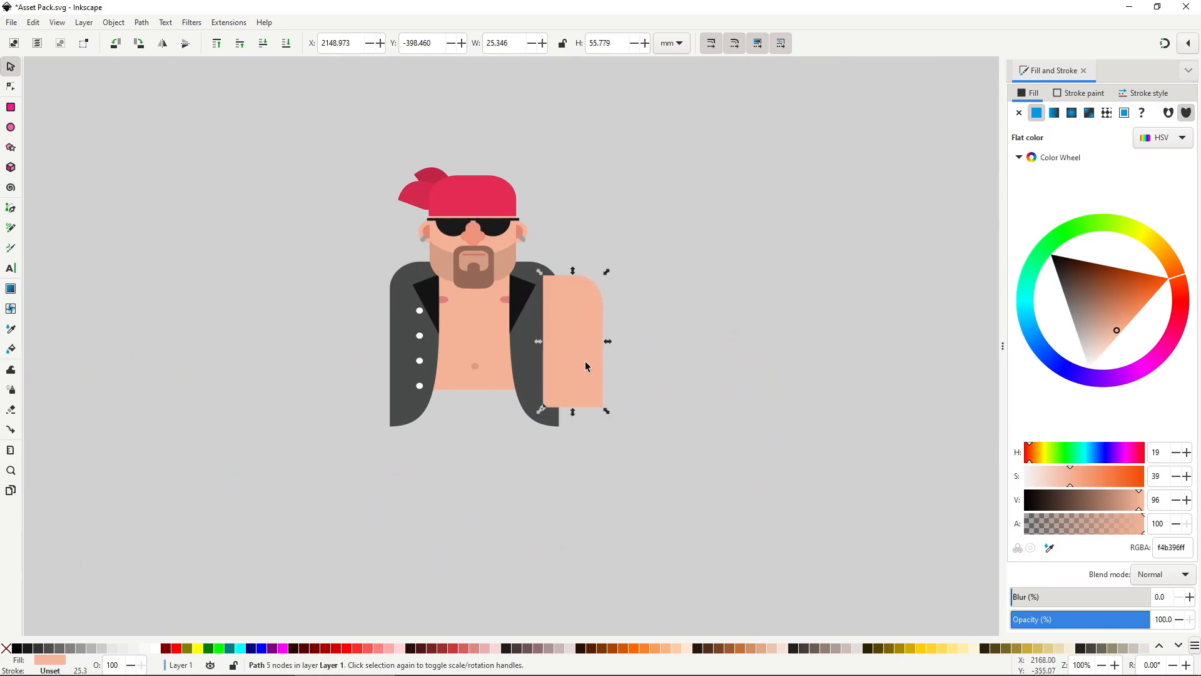
{"action": "mouse_move", "coordinate": [584, 361]}
{"action": "left_mouse_down"}
{"action": "mouse_move", "coordinate": [565, 358]}
{"action": "mouse_move", "coordinate": [580, 341]}
{"action": "left_mouse_up"}
{"action": "key", "text": "Page_Down"}
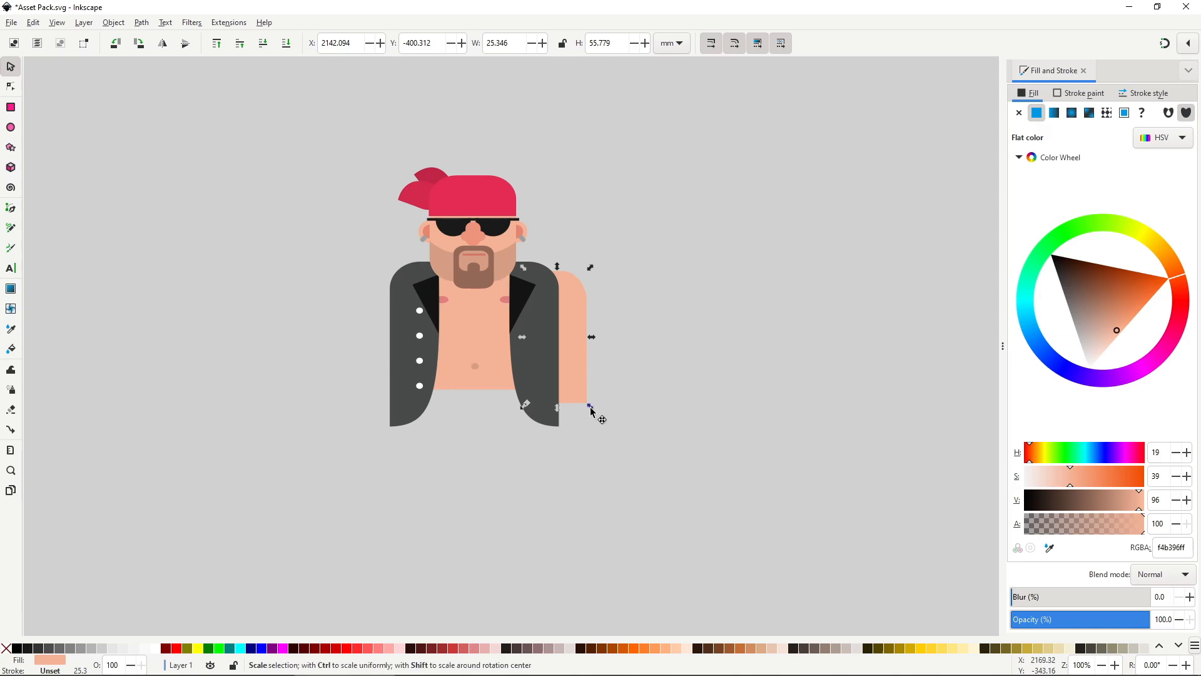
{"action": "mouse_move", "coordinate": [597, 412]}
{"action": "left_mouse_down"}
{"action": "mouse_move", "coordinate": [629, 446]}
{"action": "mouse_move", "coordinate": [565, 376]}
{"action": "mouse_move", "coordinate": [619, 454]}
{"action": "mouse_move", "coordinate": [586, 420]}
{"action": "left_mouse_up"}
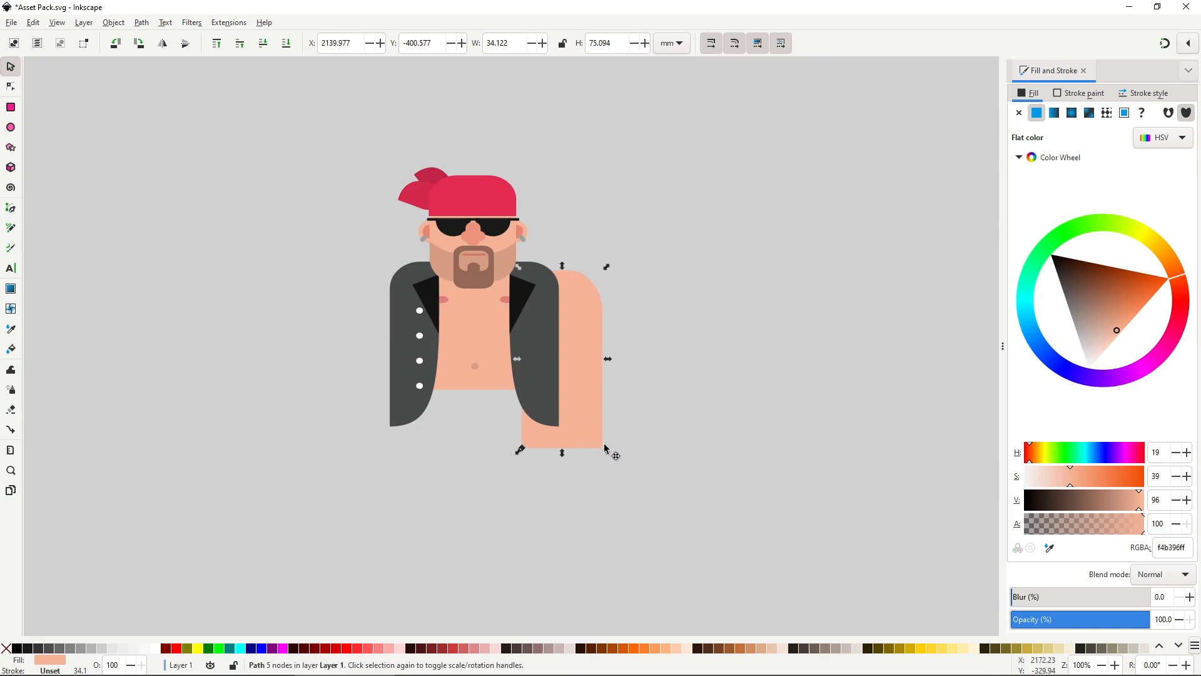
{"action": "left_click_drag", "start_coordinate": [616, 459], "coordinate": [485, 396]}
{"action": "key", "text": "n"}
{"action": "left_click_drag", "start_coordinate": [592, 421], "coordinate": [597, 450]}
{"action": "key", "text": "s"}
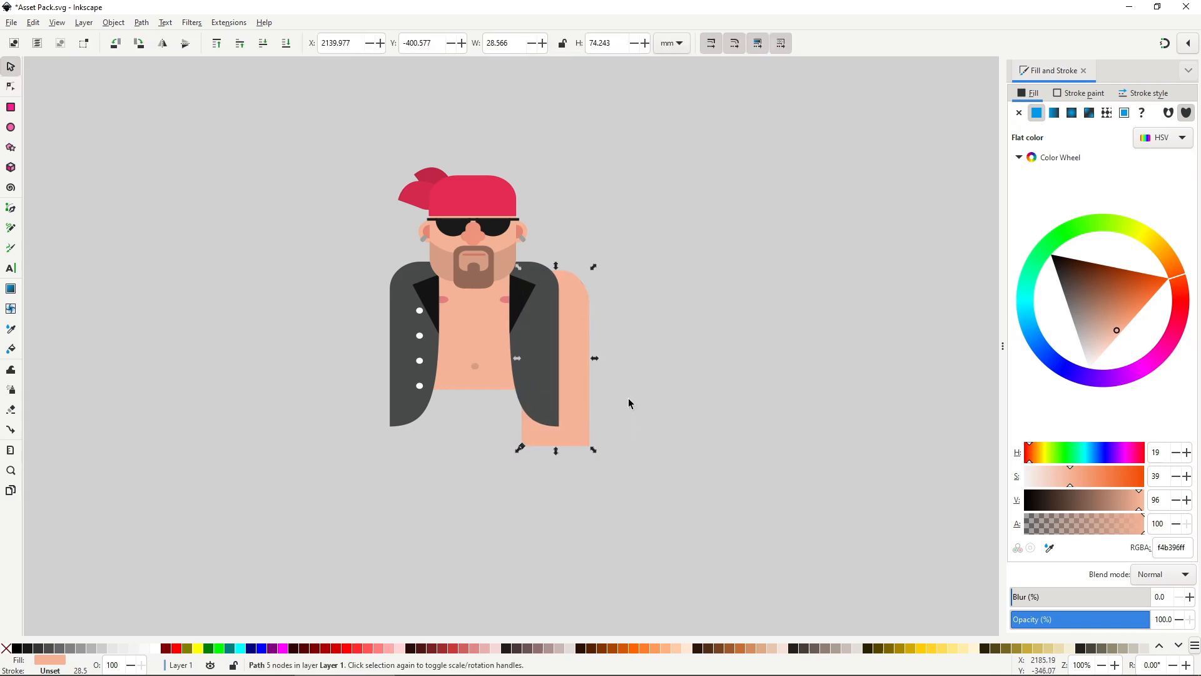
{"action": "key", "text": "Escape"}
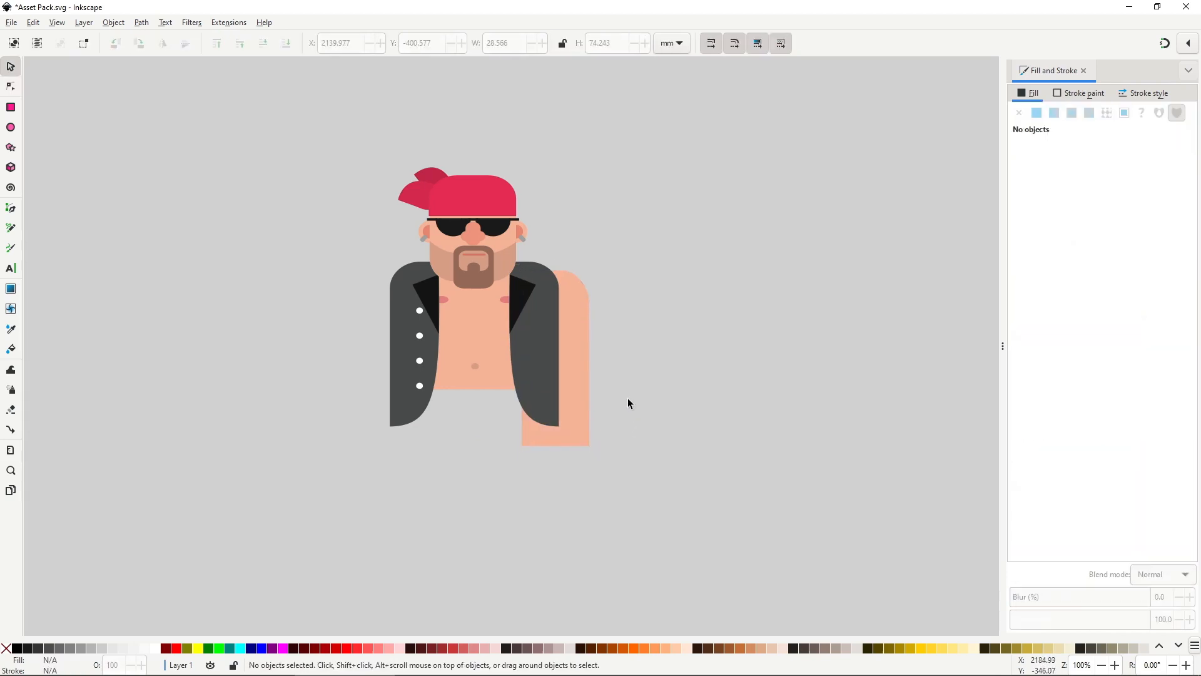
Duplicate the arm, flip the copy horizontally and place it behind the left-hand vest panel, mirroring the first arm
{"action": "left_click", "coordinate": [583, 348]}
{"action": "key", "text": "ctrl+d"}
{"action": "left_click_drag", "start_coordinate": [576, 331], "coordinate": [394, 330]}
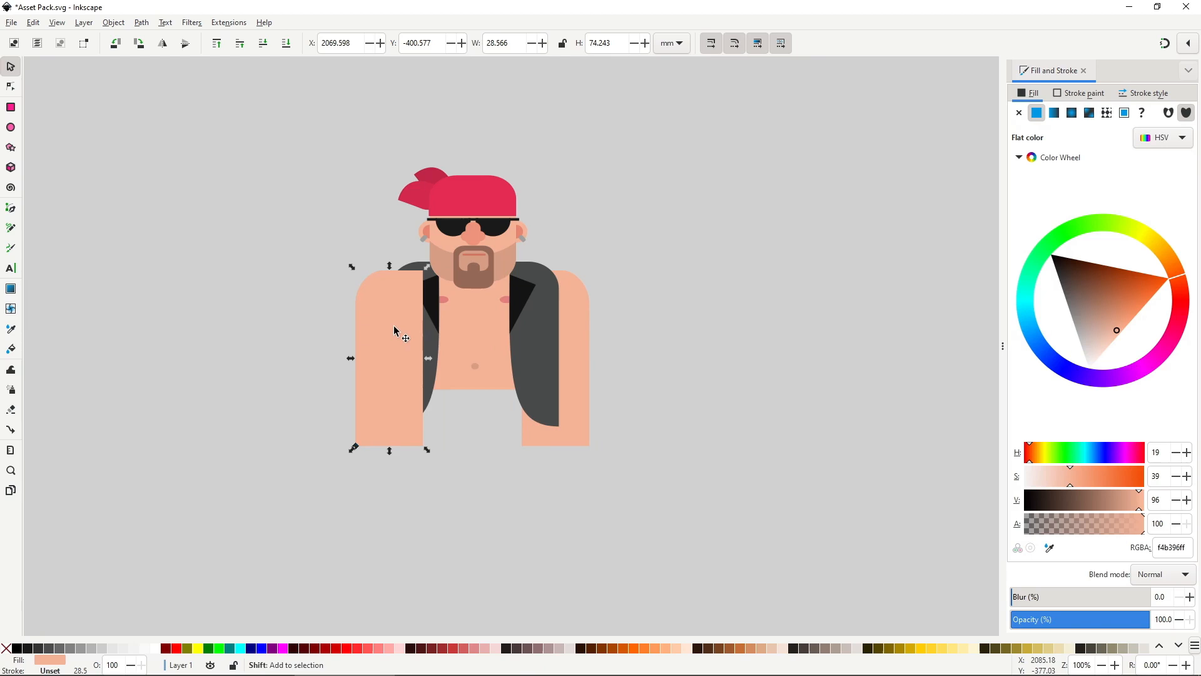
{"action": "key", "text": "Page_Down"}
{"action": "left_click_drag", "start_coordinate": [378, 334], "coordinate": [385, 336]}
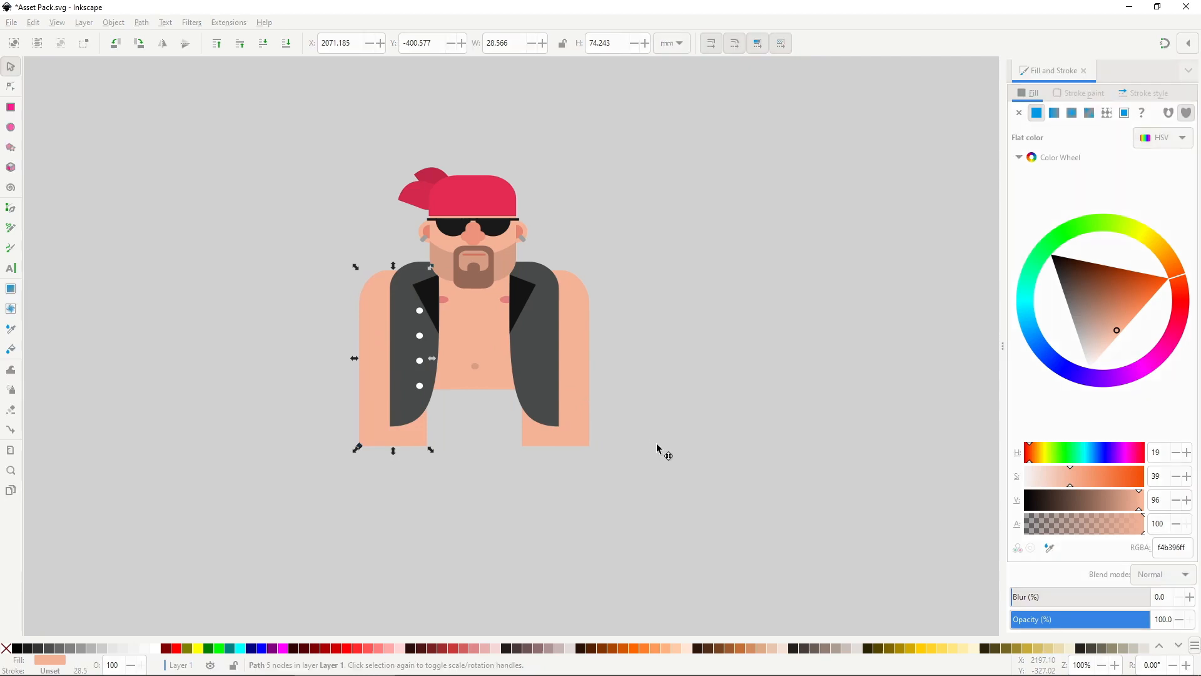
Copy the first knuckled, skin-coloured hand shape in the asset pack's hand row and paste it near the character
{"action": "scroll", "coordinate": [656, 443], "scroll_direction": "down", "scroll_amount": 6, "text": "ctrl"}
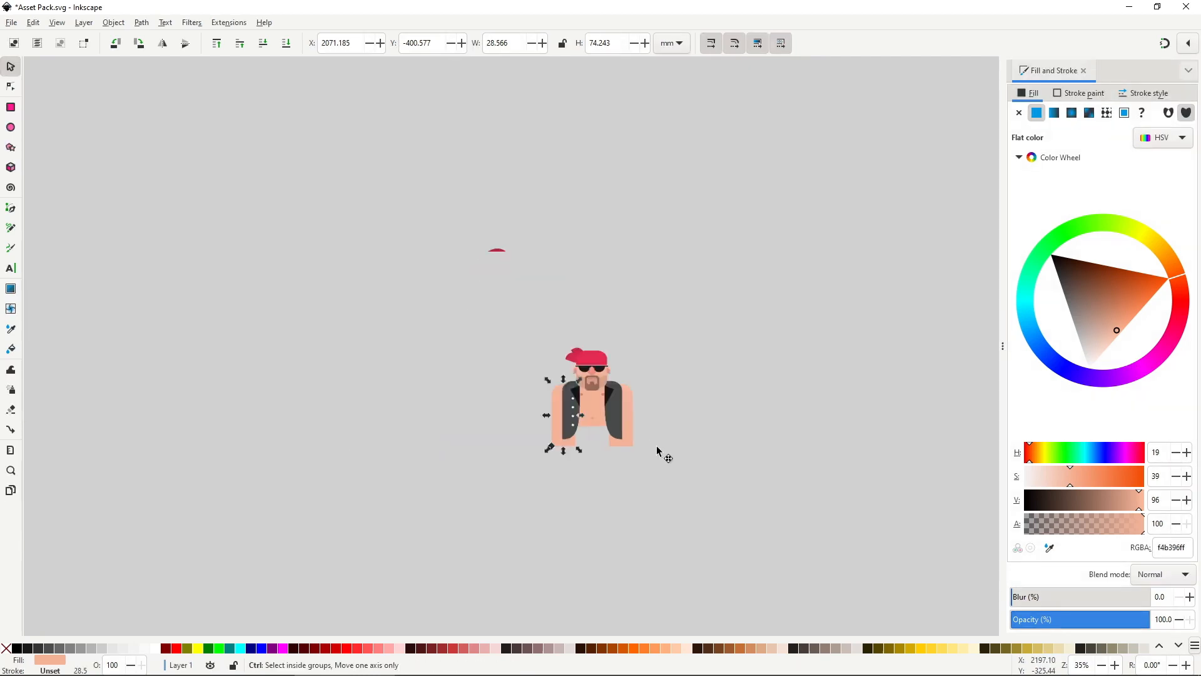
{"action": "left_click_drag", "start_coordinate": [404, 500], "coordinate": [537, 346]}
{"action": "key", "text": "n"}
{"action": "left_click_drag", "start_coordinate": [318, 411], "coordinate": [506, 338]}
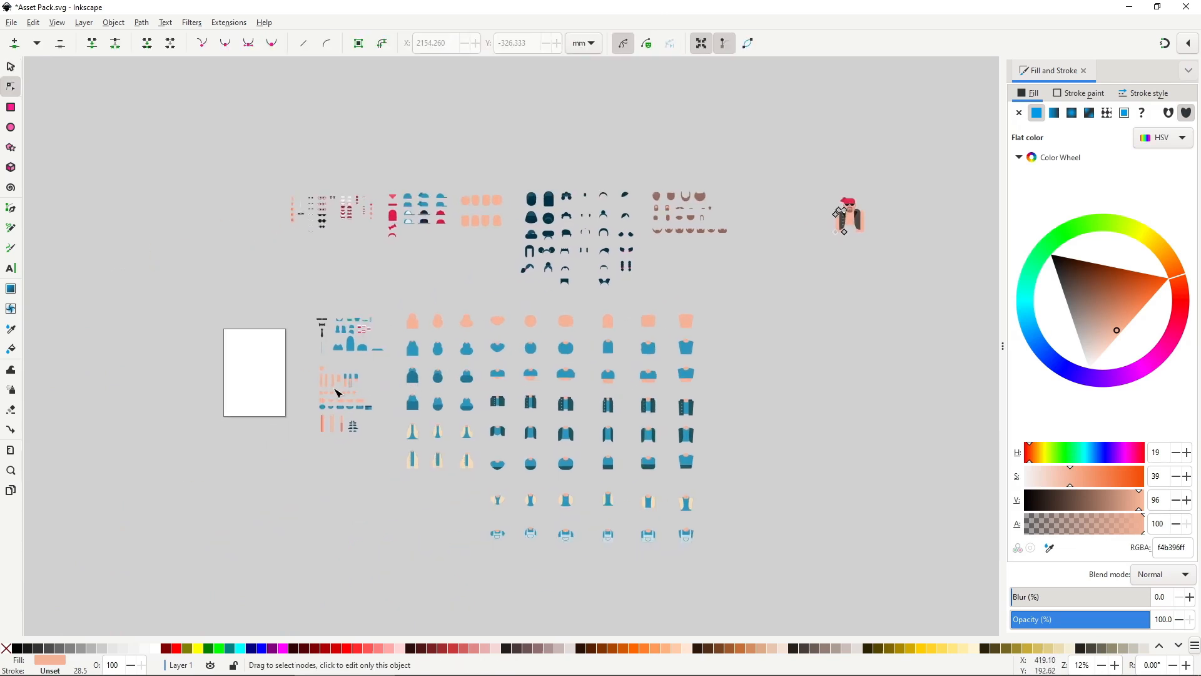
{"action": "scroll", "coordinate": [336, 392], "scroll_direction": "up", "scroll_amount": 9}
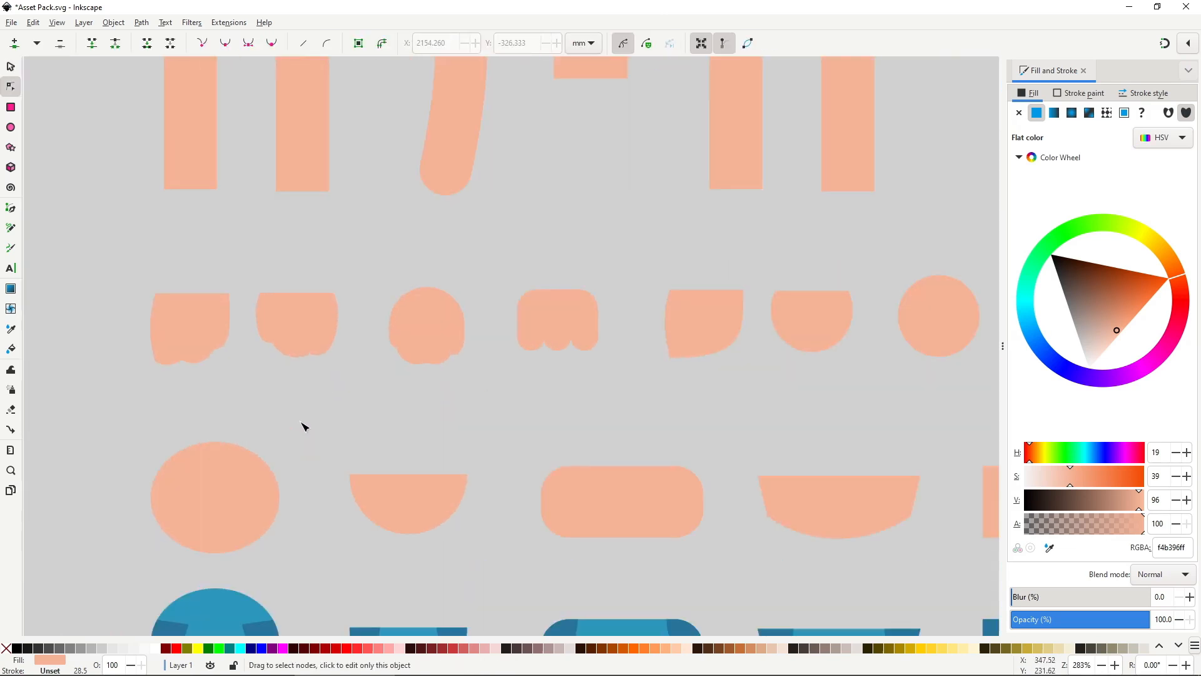
{"action": "left_click", "coordinate": [204, 334]}
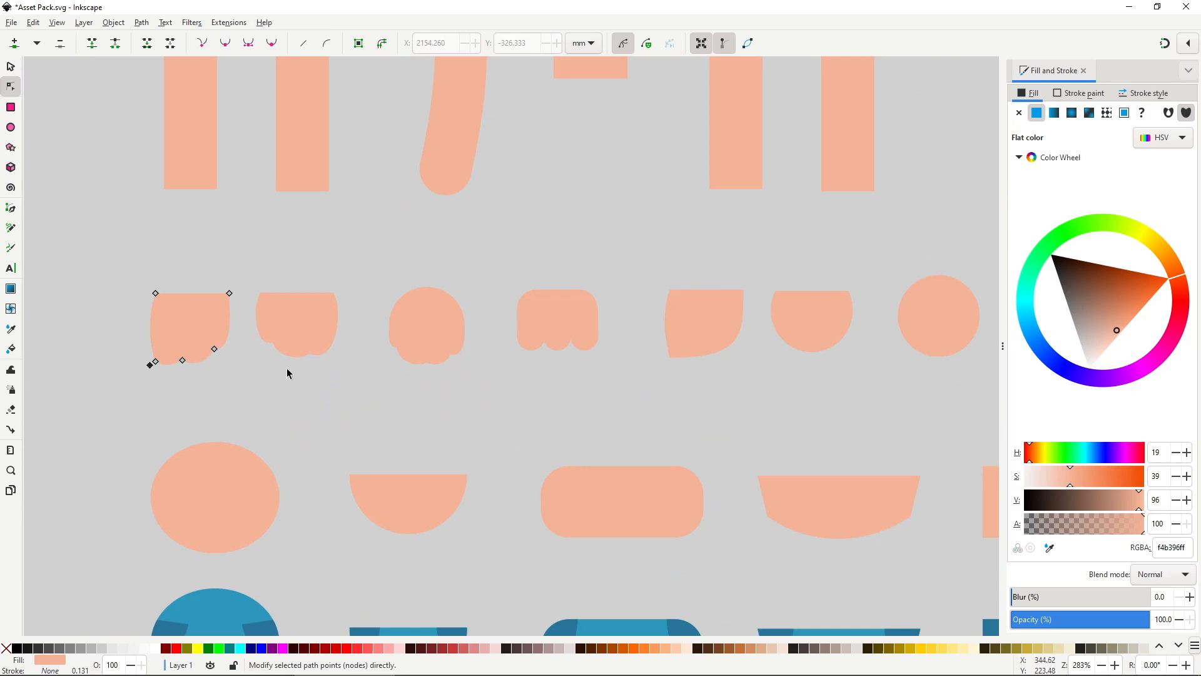
{"action": "key", "text": "s"}
{"action": "scroll", "coordinate": [370, 381], "scroll_direction": "down", "scroll_amount": 4}
{"action": "scroll", "coordinate": [370, 381], "scroll_direction": "down", "scroll_amount": 4}
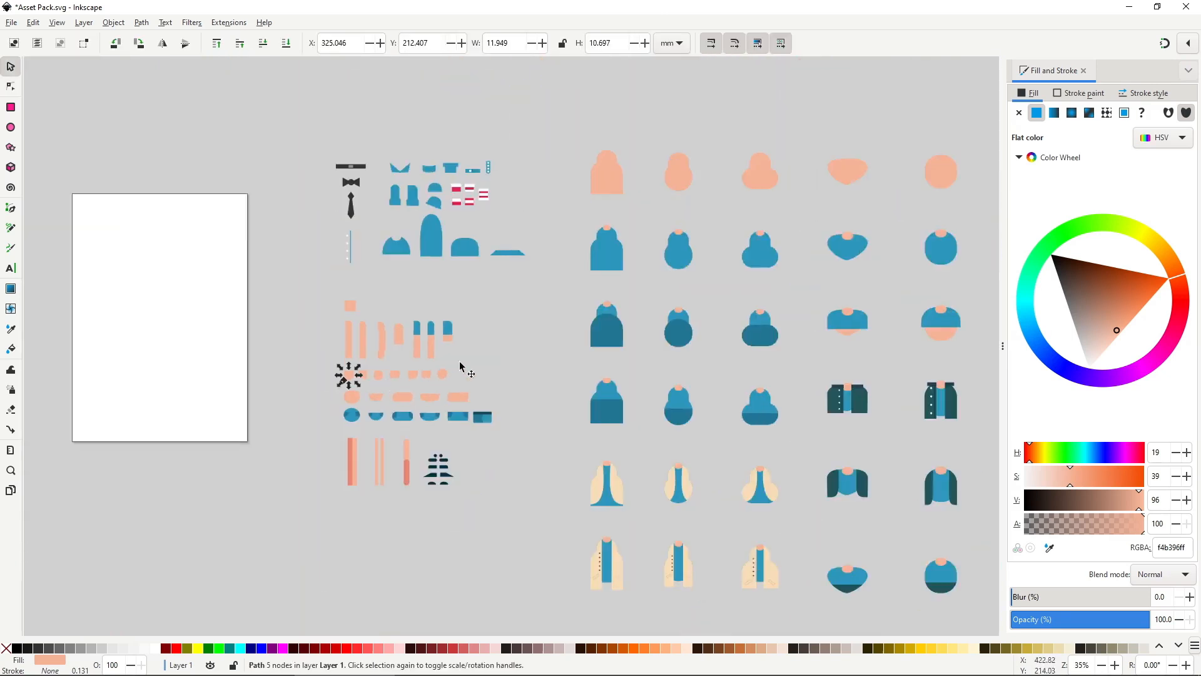
{"action": "left_click_drag", "start_coordinate": [869, 285], "coordinate": [509, 399]}
{"action": "left_click_drag", "start_coordinate": [798, 301], "coordinate": [546, 387]}
{"action": "scroll", "coordinate": [546, 387], "scroll_direction": "up", "scroll_amount": 5}
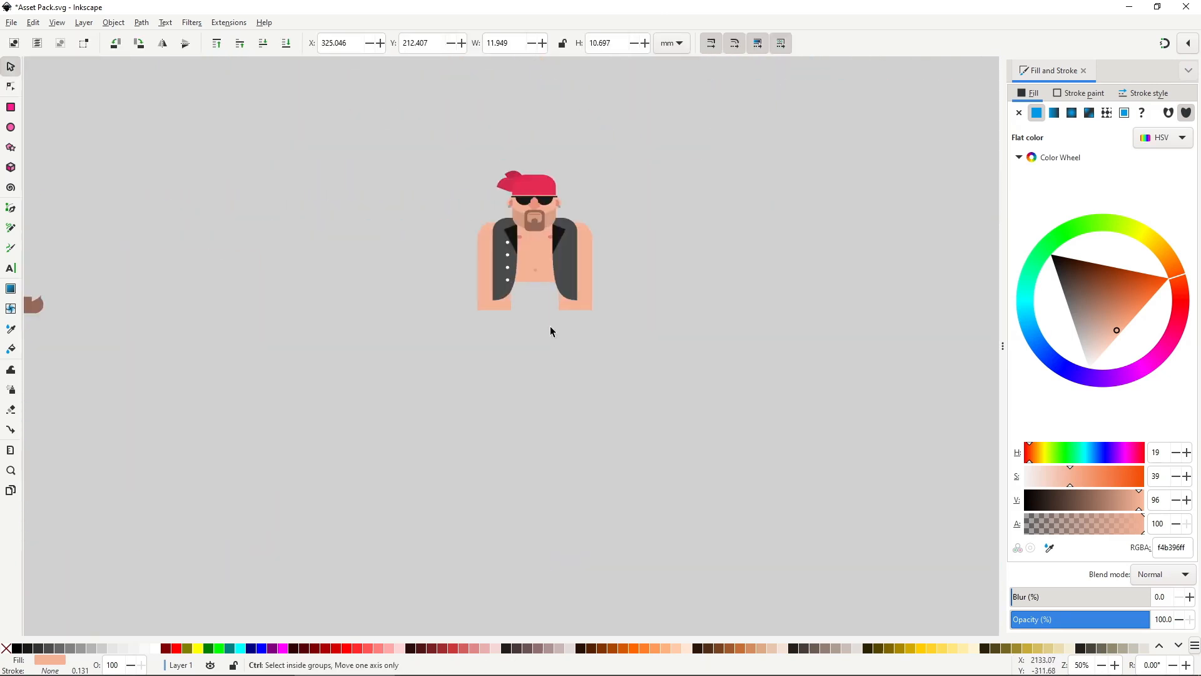
{"action": "key", "text": "ctrl+v"}
Enlarge the pasted hand to about 30.6 × 27.4 mm and place it over the lower end of the right-hand arm
{"action": "left_click_drag", "start_coordinate": [504, 354], "coordinate": [644, 389]}
{"action": "left_click_drag", "start_coordinate": [616, 332], "coordinate": [606, 309]}
{"action": "left_click_drag", "start_coordinate": [634, 353], "coordinate": [645, 361]}
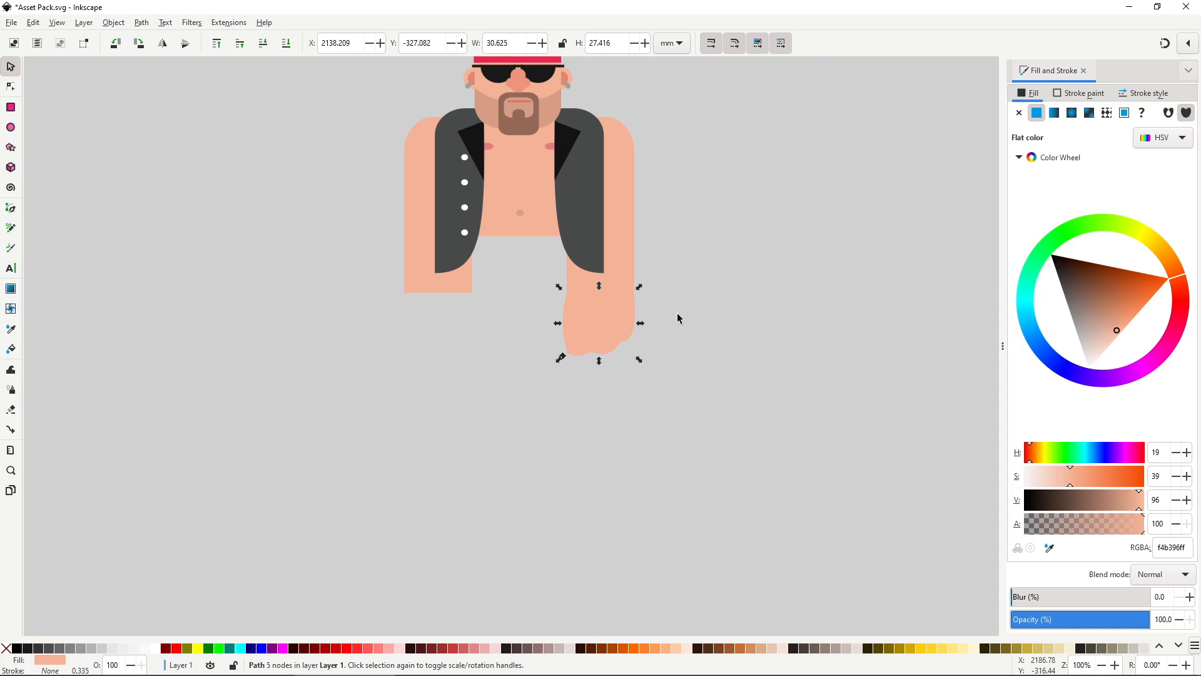
Shrink the right-hand arm and its hand together to about 25 mm wide and shift them slightly outward behind the vest
{"action": "left_click", "coordinate": [677, 313]}
{"action": "left_click", "coordinate": [622, 224]}
{"action": "left_click", "coordinate": [614, 318], "text": "shift"}
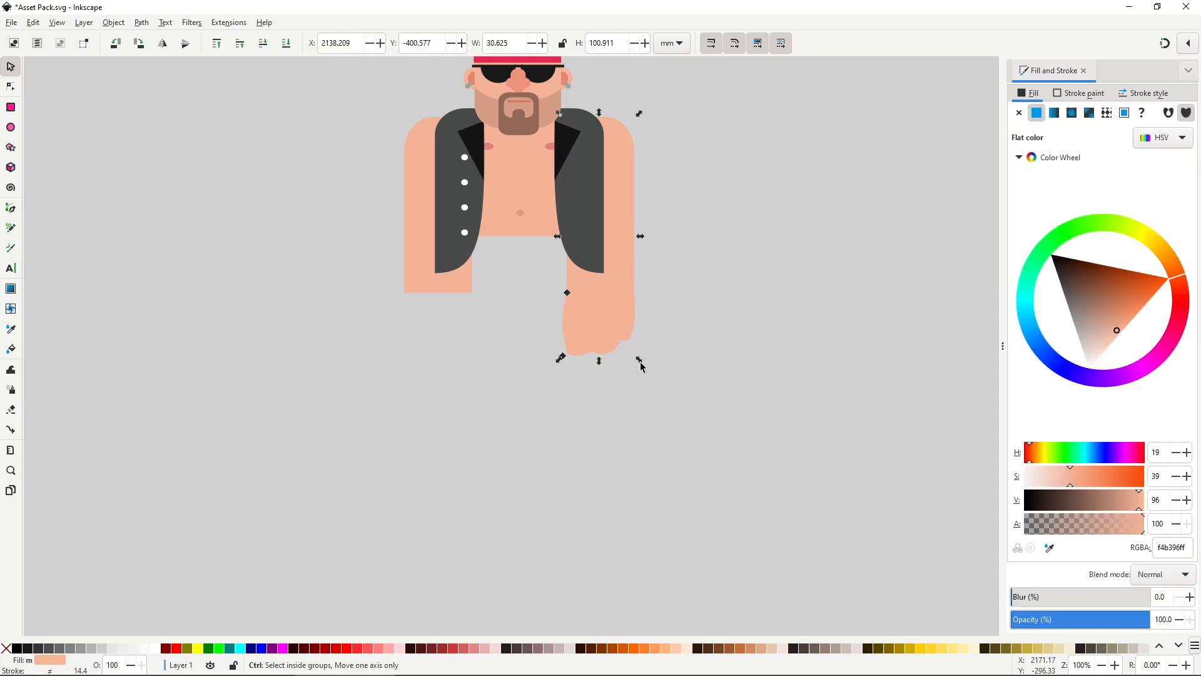
{"action": "left_click_drag", "start_coordinate": [640, 360], "coordinate": [633, 326]}
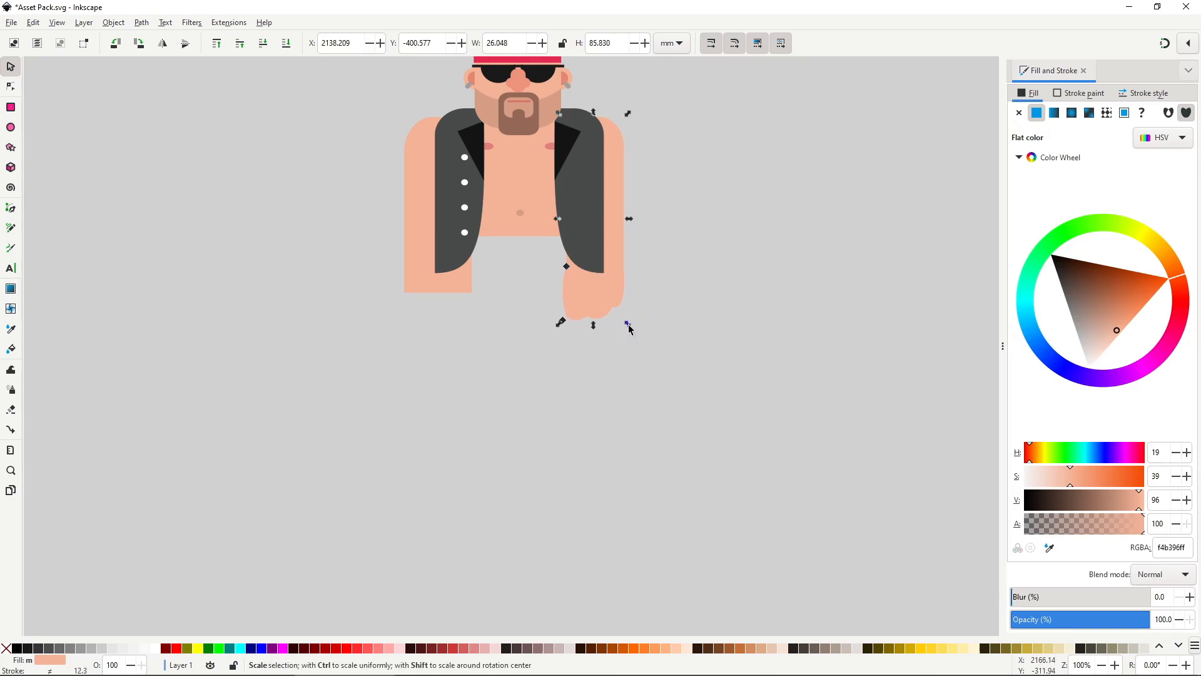
{"action": "left_click_drag", "start_coordinate": [629, 326], "coordinate": [632, 317]}
{"action": "left_click_drag", "start_coordinate": [615, 209], "coordinate": [621, 209]}
Delete the handless left-hand arm and move the remaining hand slightly up its arm to shorten the limb
{"action": "left_click", "coordinate": [414, 272]}
{"action": "key", "text": "Delete"}
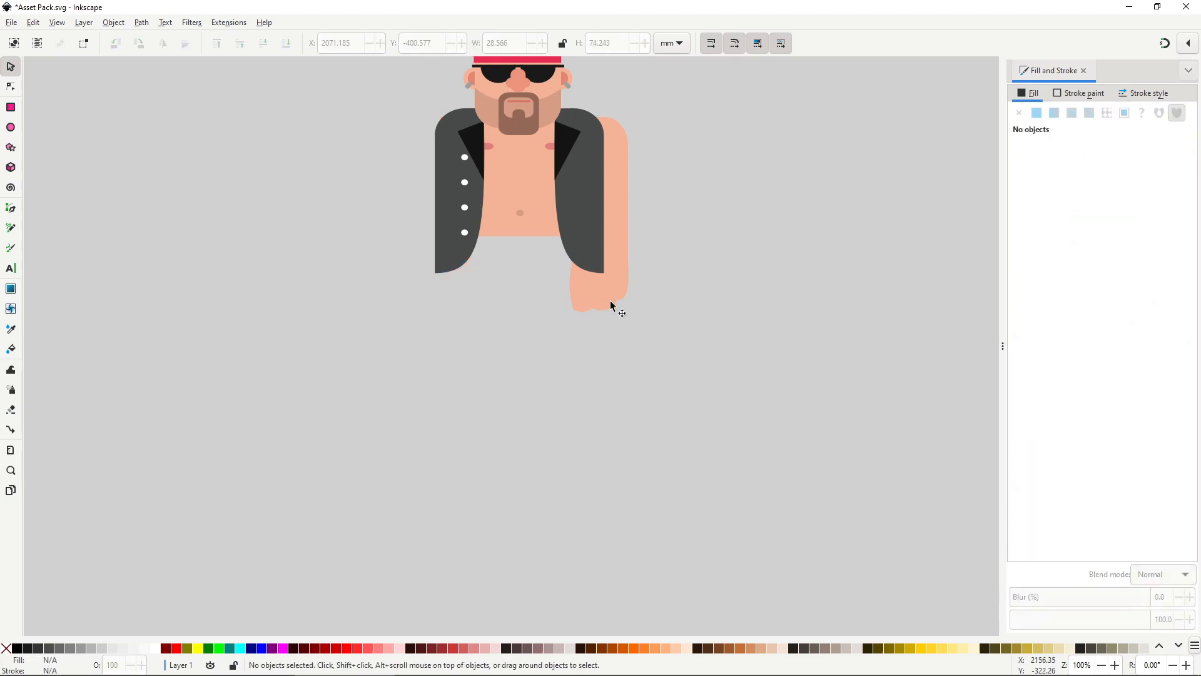
{"action": "left_click", "coordinate": [599, 330]}
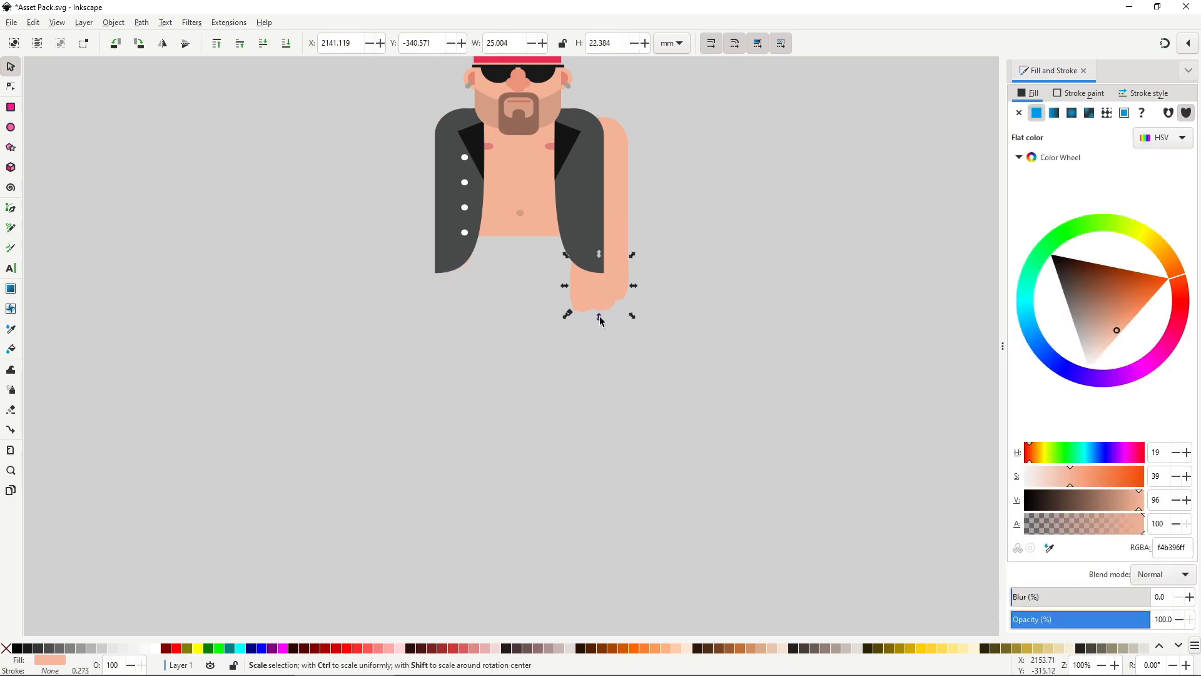
{"action": "left_click_drag", "start_coordinate": [599, 325], "coordinate": [571, 91]}
Duplicate the right-hand arm with its hand, mirror the copy horizontally and place it behind the left-hand vest panel
{"action": "left_click", "coordinate": [655, 324]}
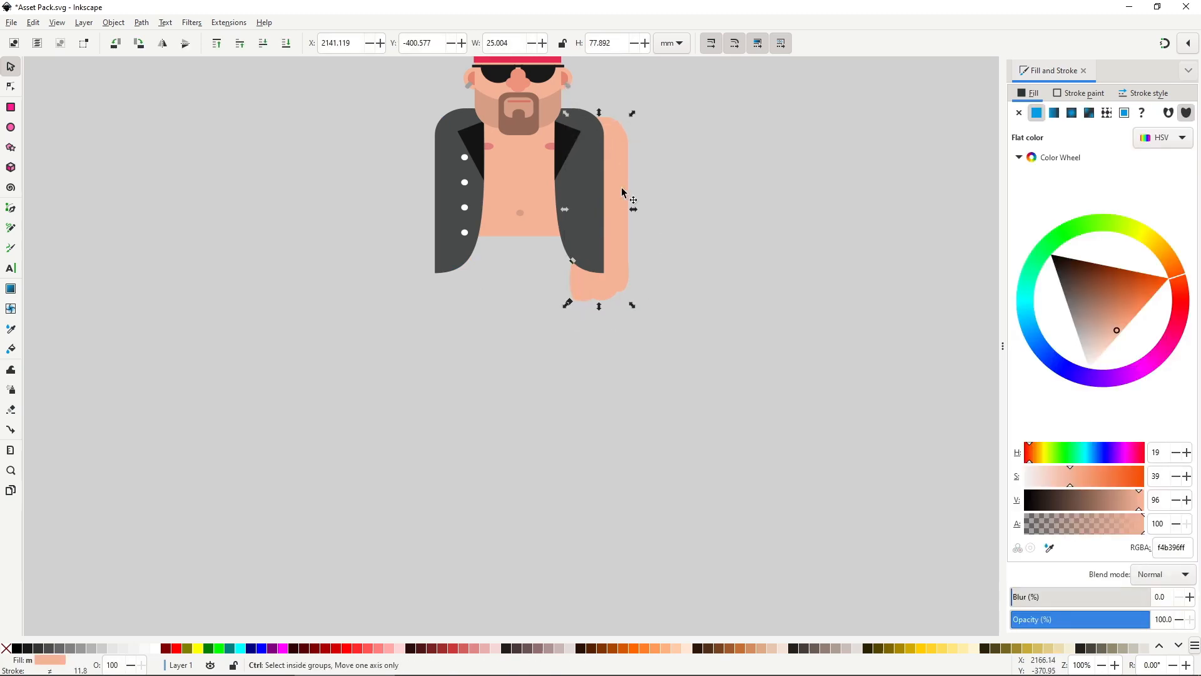
{"action": "key", "text": "ctrl+d"}
{"action": "left_click_drag", "start_coordinate": [621, 187], "coordinate": [418, 161]}
{"action": "key", "text": "End"}
{"action": "left_click", "coordinate": [670, 252]}
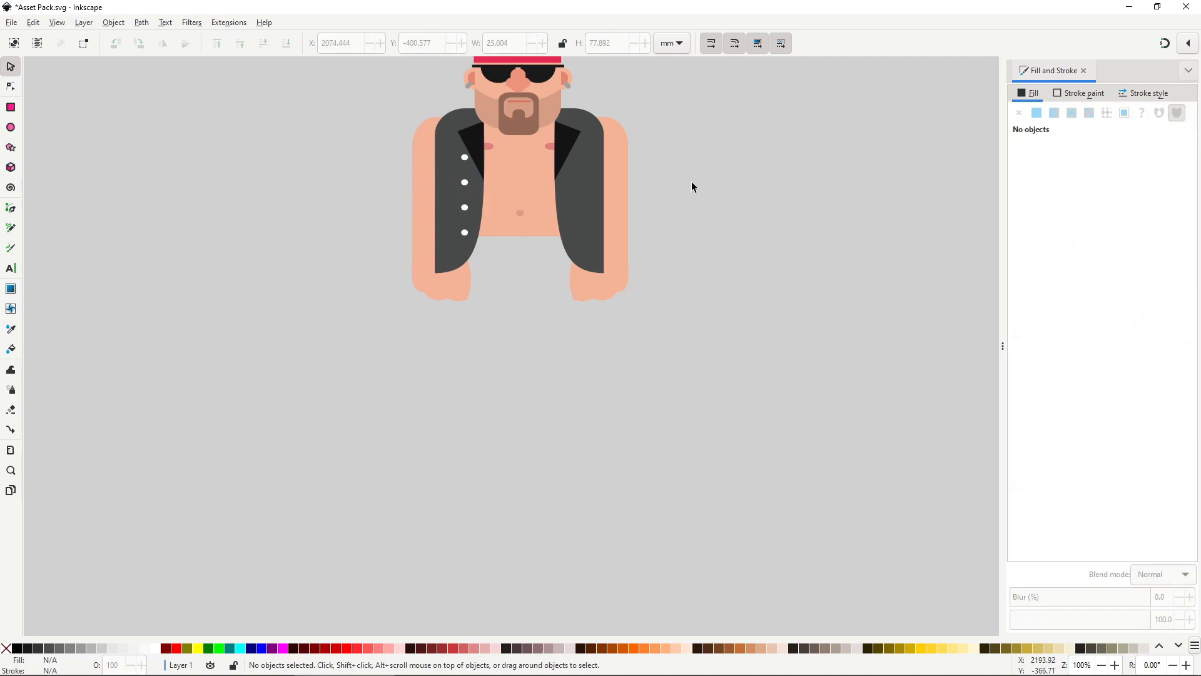
Activate the Star tool in star mode to draw a new shape
{"action": "left_click_drag", "start_coordinate": [682, 168], "coordinate": [667, 256]}
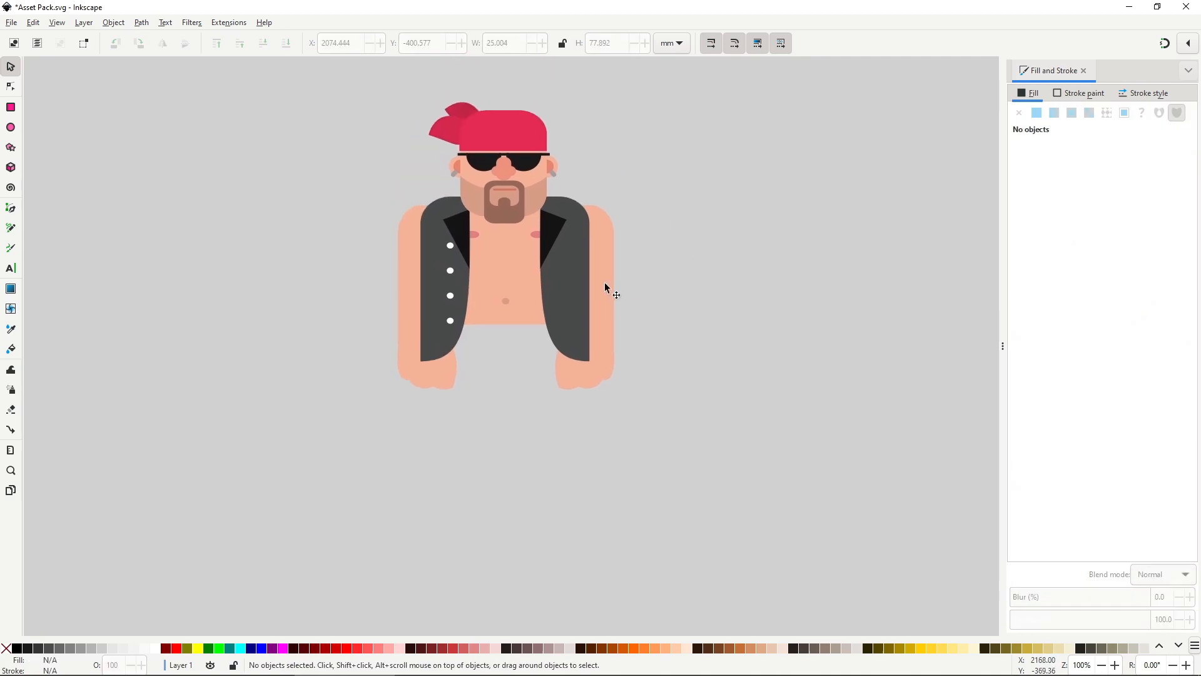
{"action": "scroll", "coordinate": [634, 282], "scroll_direction": "up", "scroll_amount": 2}
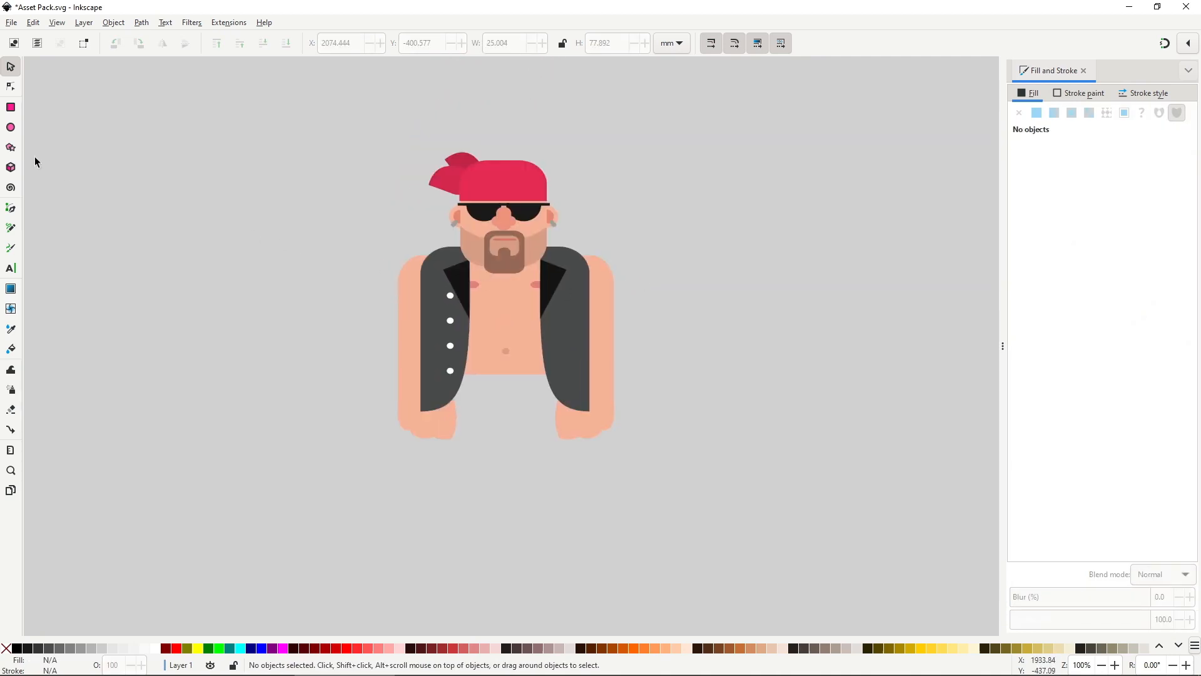
{"action": "left_click", "coordinate": [11, 149]}
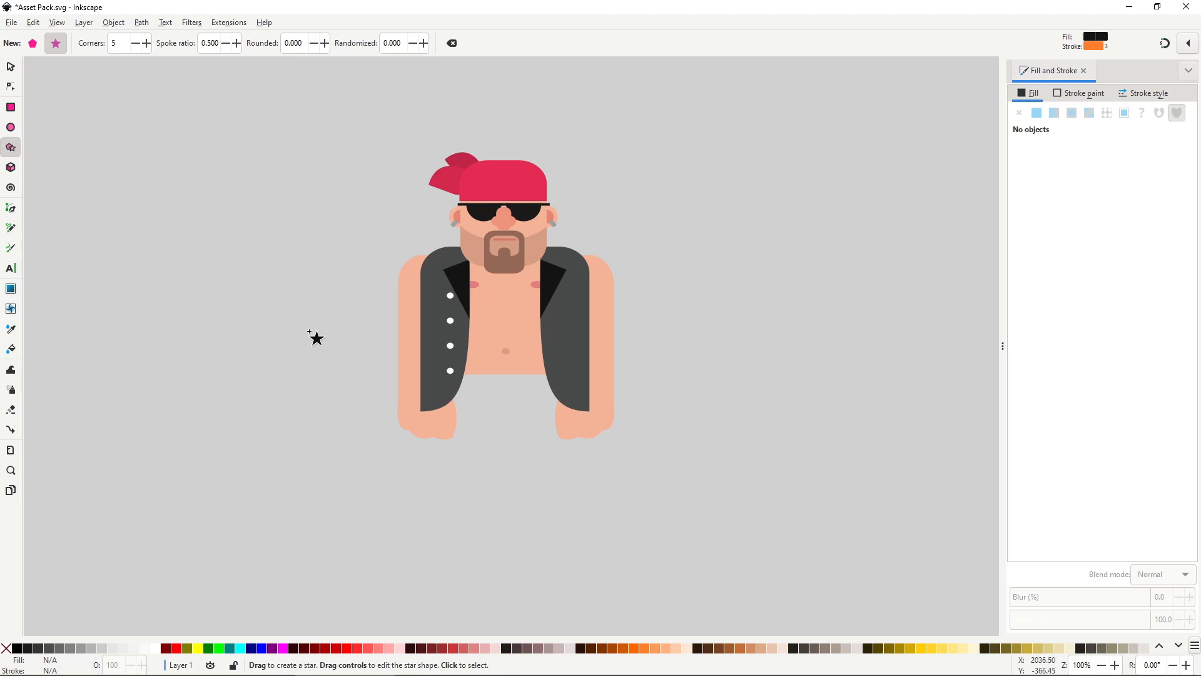
Draw a five-pointed star beside the character, filled with the chest's skin colour and outlined in the vest's dark grey
{"action": "left_click_drag", "start_coordinate": [295, 298], "coordinate": [311, 319]}
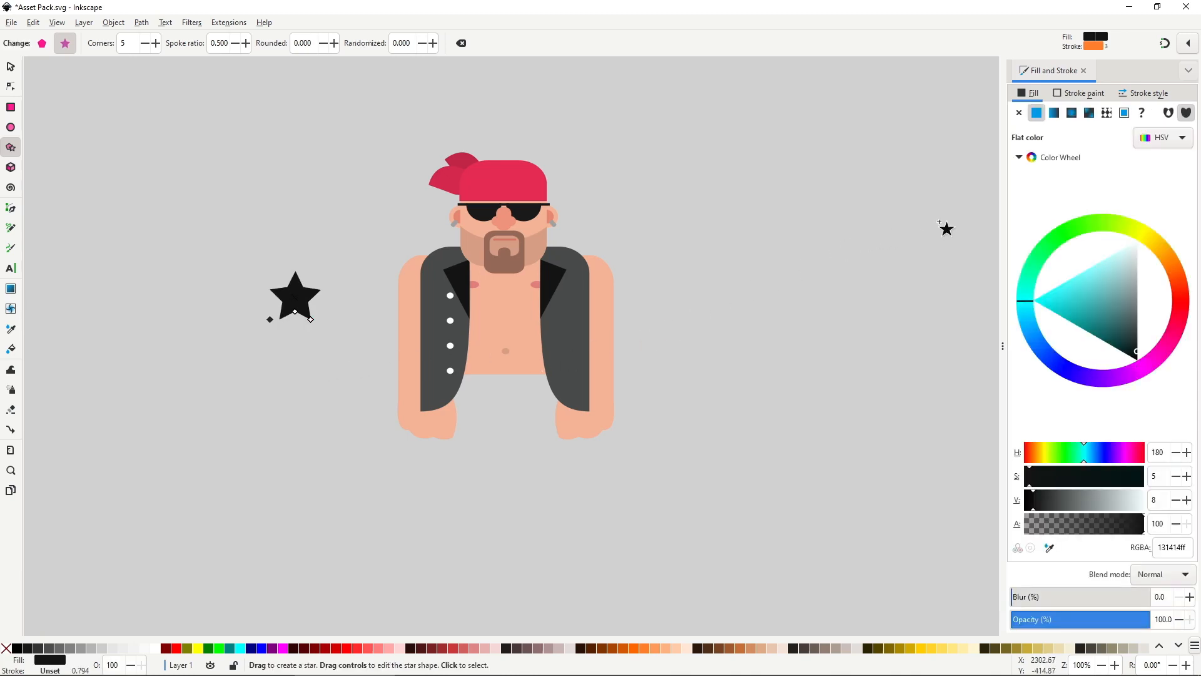
{"action": "scroll", "coordinate": [563, 326], "scroll_direction": "up", "scroll_amount": 1}
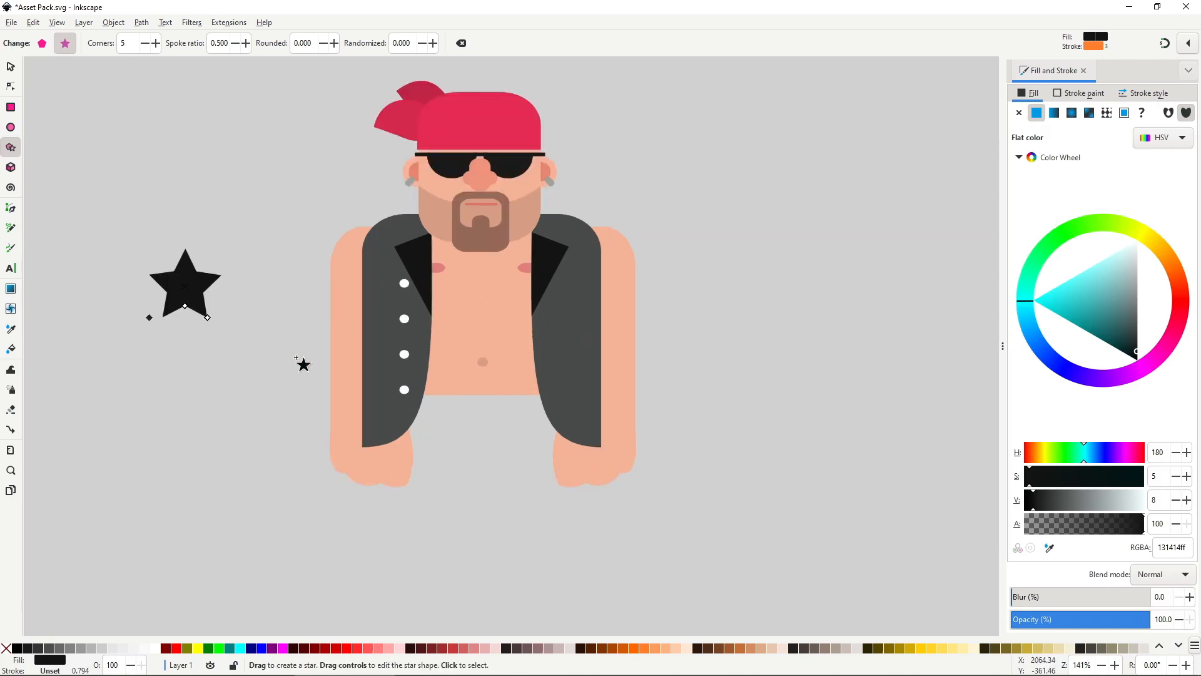
{"action": "left_click_drag", "start_coordinate": [303, 362], "coordinate": [434, 355]}
{"action": "key", "text": "d"}
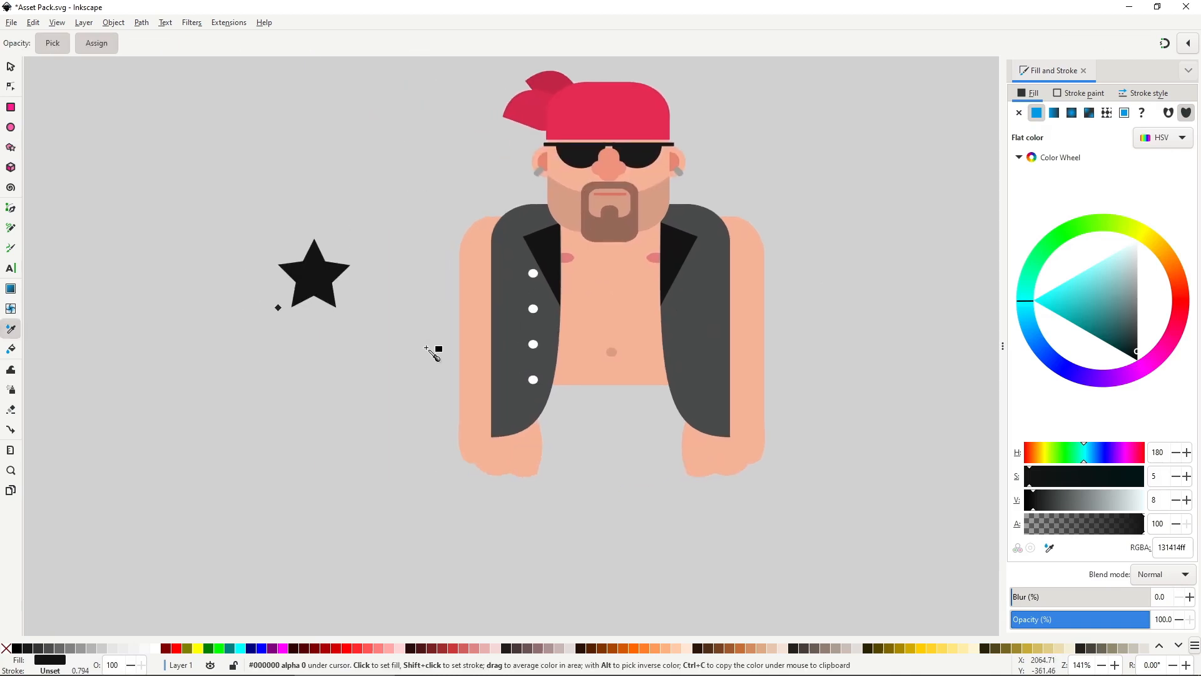
{"action": "left_click", "coordinate": [596, 294]}
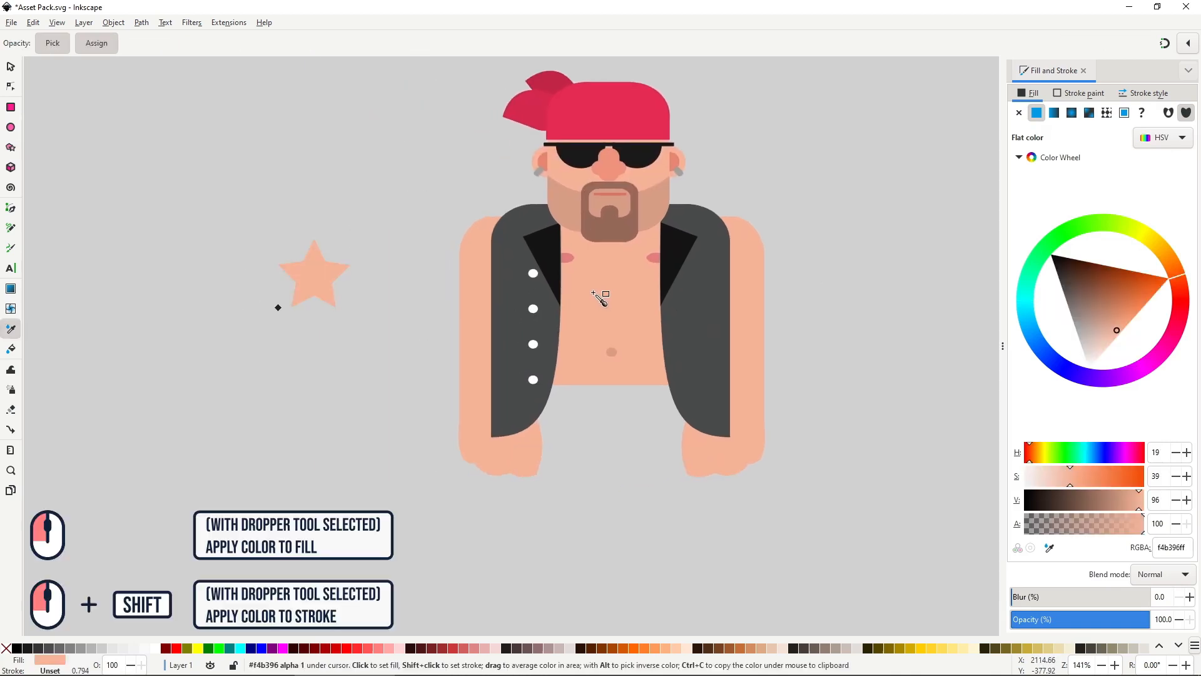
{"action": "left_click", "coordinate": [688, 321], "text": "shift"}
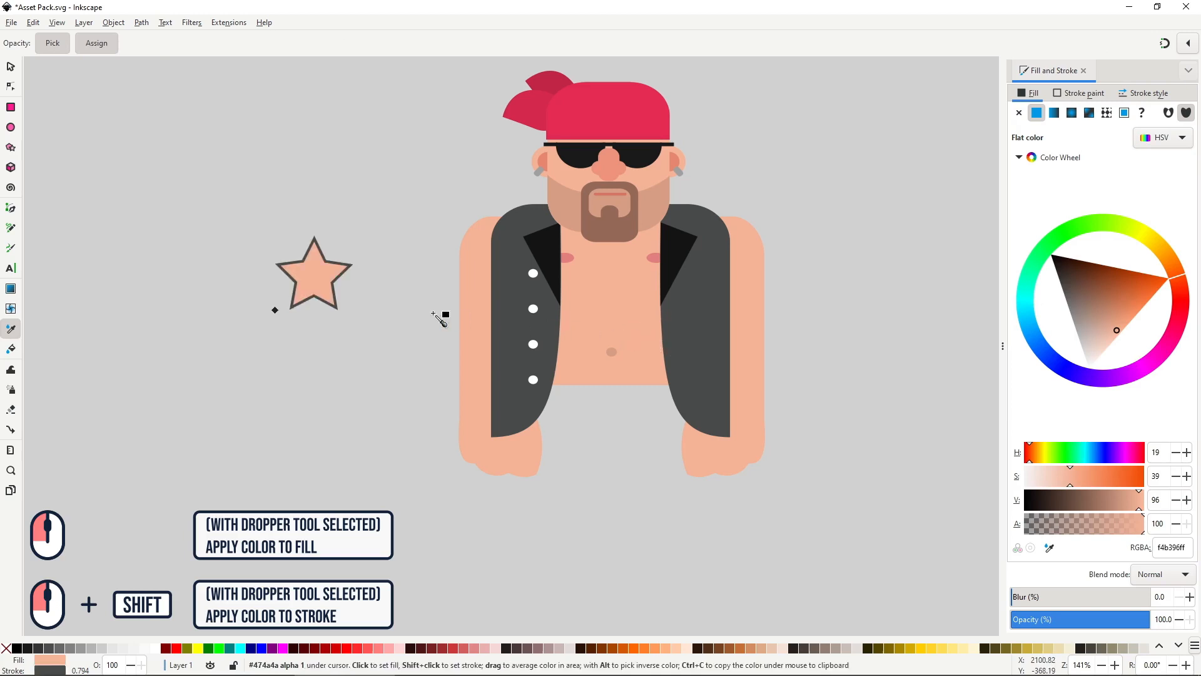
Move the star onto the upper part of the left-hand arm and shrink it to about 9.7 mm wide
{"action": "key", "text": "s"}
{"action": "left_click", "coordinate": [305, 289]}
{"action": "left_click_drag", "start_coordinate": [433, 276], "coordinate": [507, 287]}
{"action": "left_click_drag", "start_coordinate": [539, 326], "coordinate": [480, 280]}
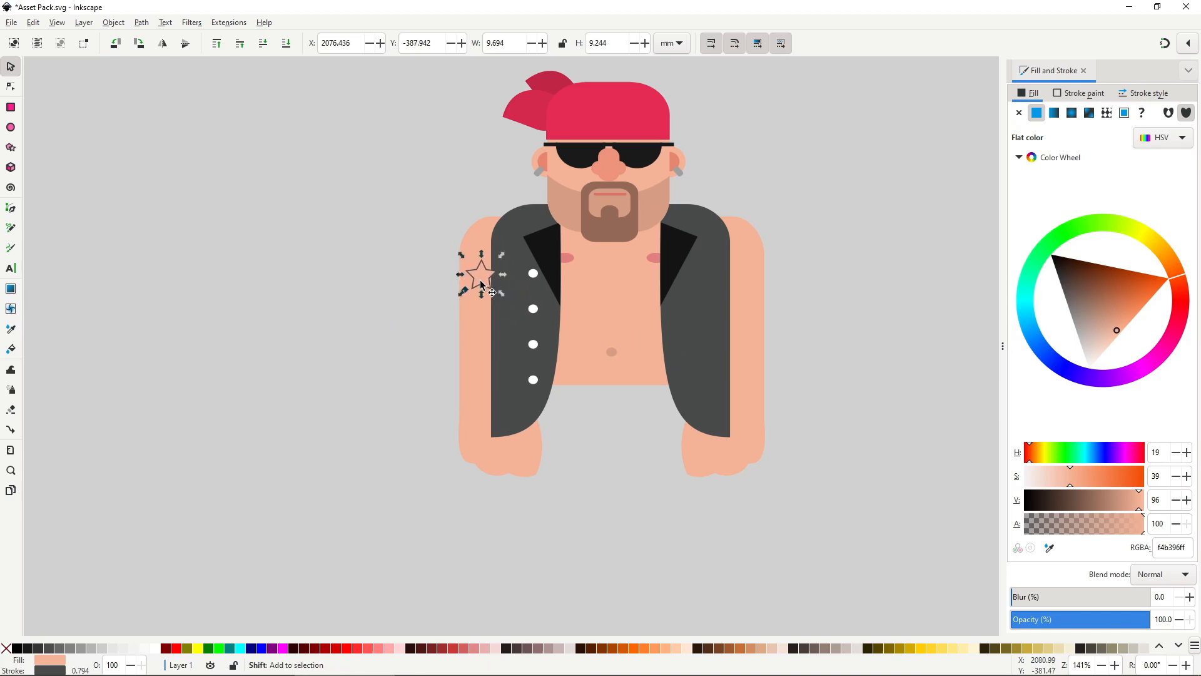
Open the star's stroke style settings and change the stroke width unit to px
{"action": "left_click", "coordinate": [1093, 94]}
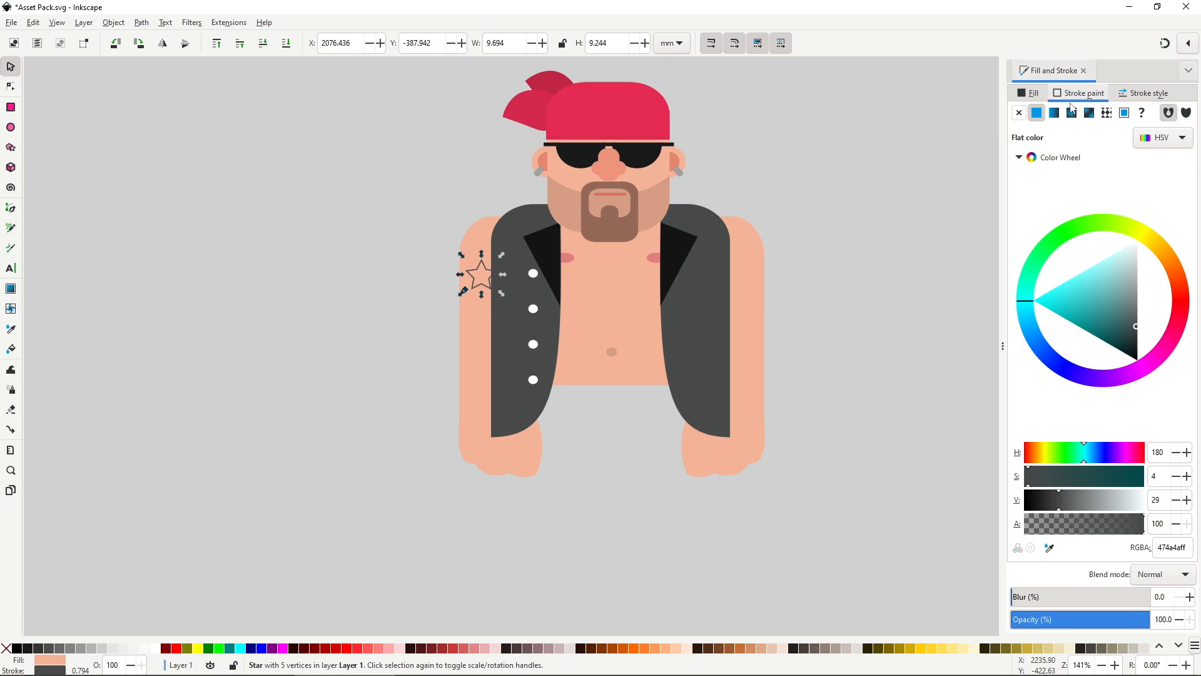
{"action": "left_click", "coordinate": [1144, 93]}
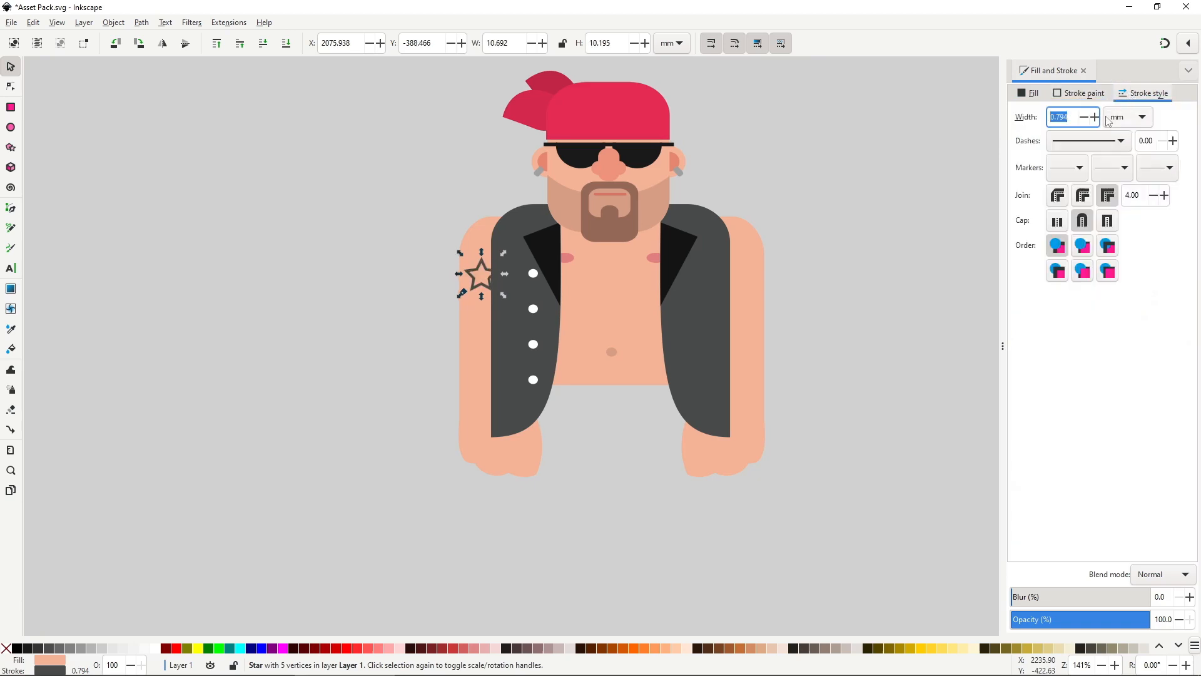
{"action": "left_click", "coordinate": [1122, 117]}
{"action": "left_click", "coordinate": [1114, 138]}
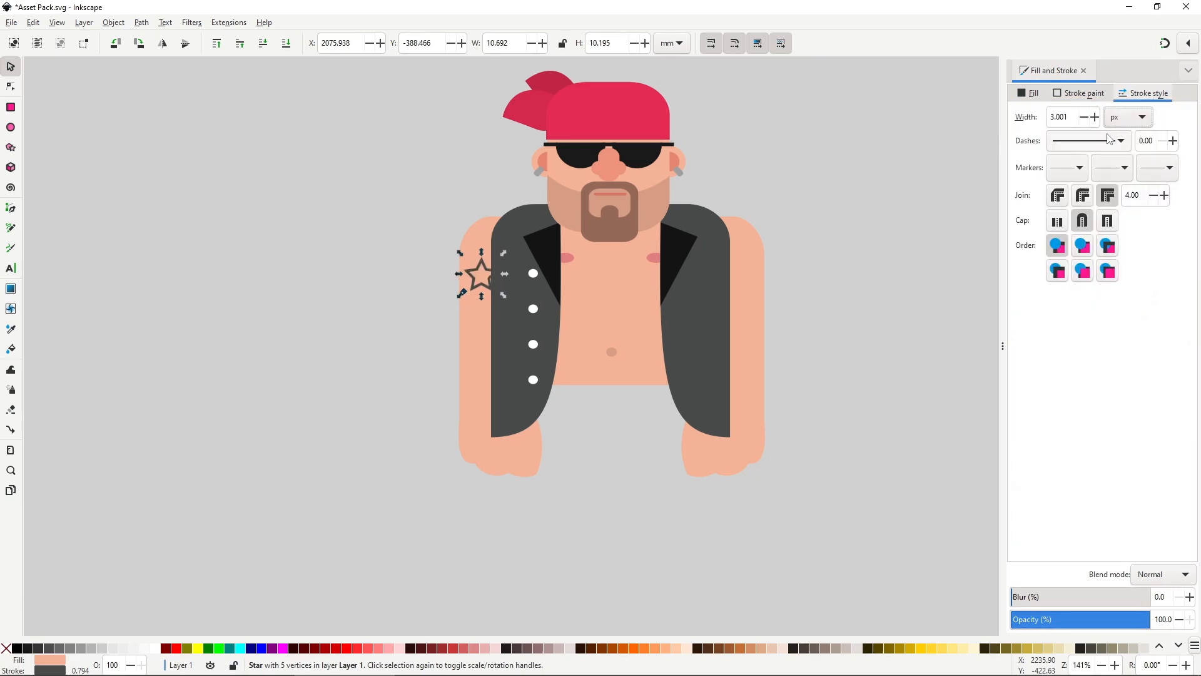
Try stroke widths of 5 px and 3 px on the star's outline
{"action": "left_click", "coordinate": [1073, 118]}
{"action": "left_click_drag", "start_coordinate": [1073, 119], "coordinate": [1029, 120]}
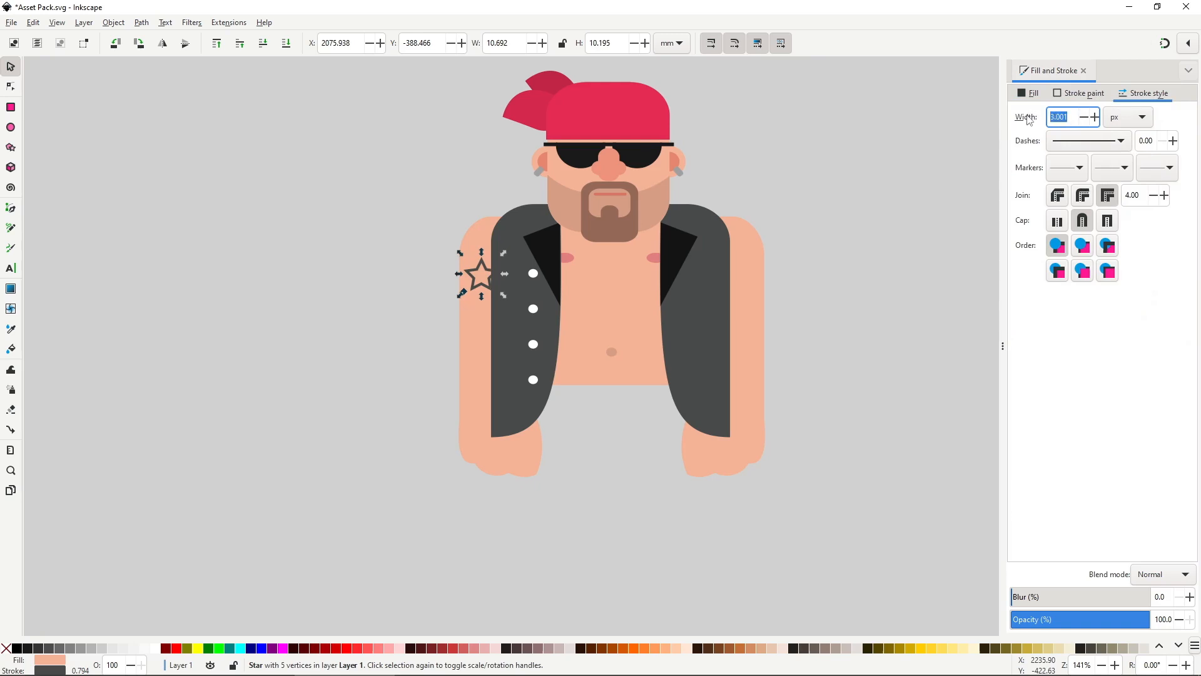
{"action": "type", "text": "5"}
{"action": "key", "text": "Return"}
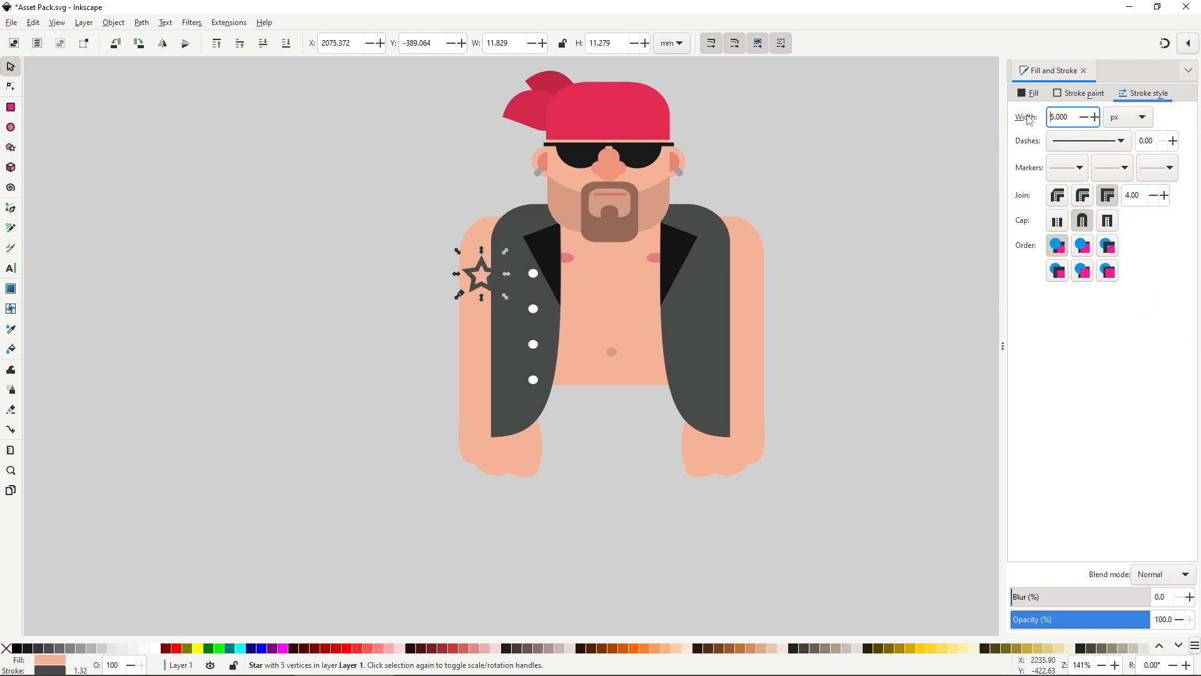
{"action": "left_click_drag", "start_coordinate": [1075, 117], "coordinate": [1021, 114]}
{"action": "type", "text": "3"}
{"action": "key", "text": "Return"}
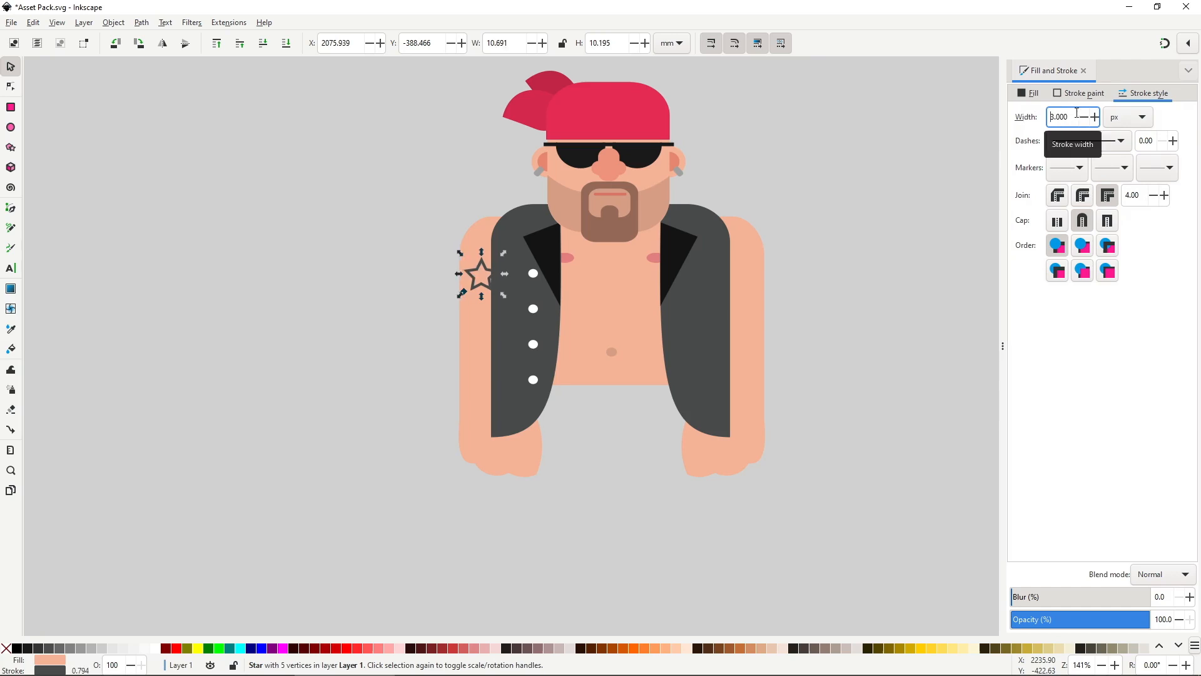
Set the star's stroke width to 2.5 px and nudge the star slightly down on the arm
{"action": "left_click_drag", "start_coordinate": [1074, 117], "coordinate": [1032, 117]}
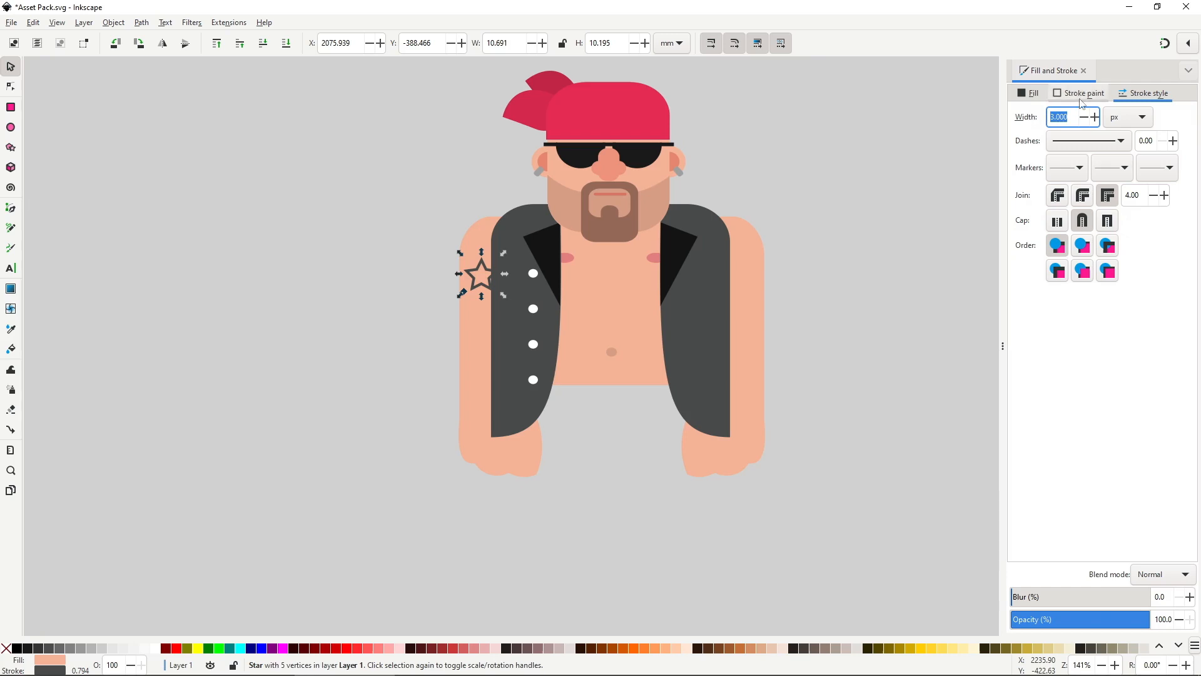
{"action": "type", "text": "2.5"}
{"action": "key", "text": "Return"}
{"action": "left_click_drag", "start_coordinate": [476, 270], "coordinate": [472, 268]}
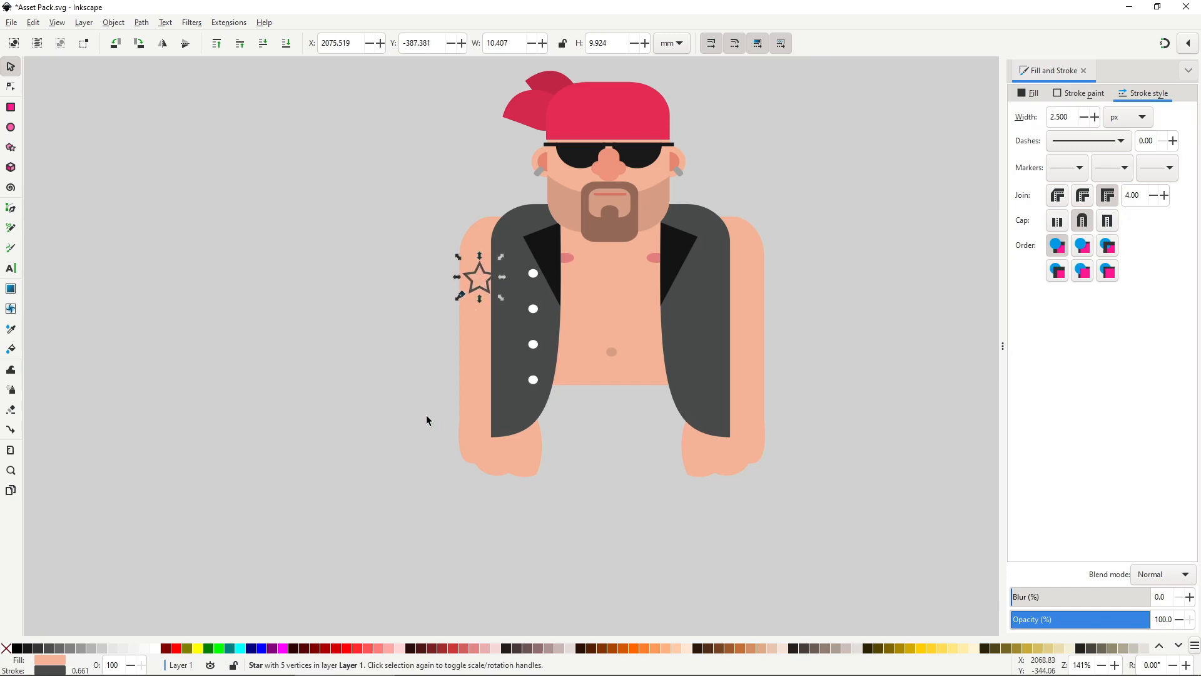
{"action": "left_click", "coordinate": [417, 415]}
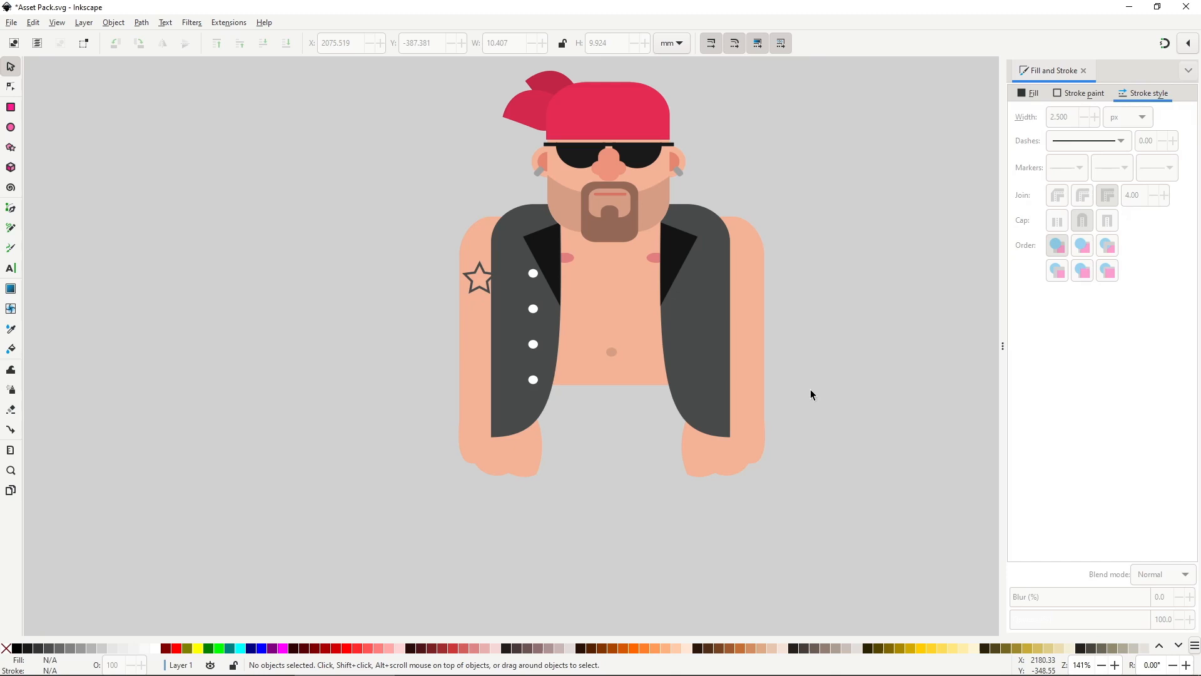
Shrink the star tattoo to about 9.2 mm wide so it fits between the arm's outer edge and the vest
{"action": "left_click", "coordinate": [476, 287]}
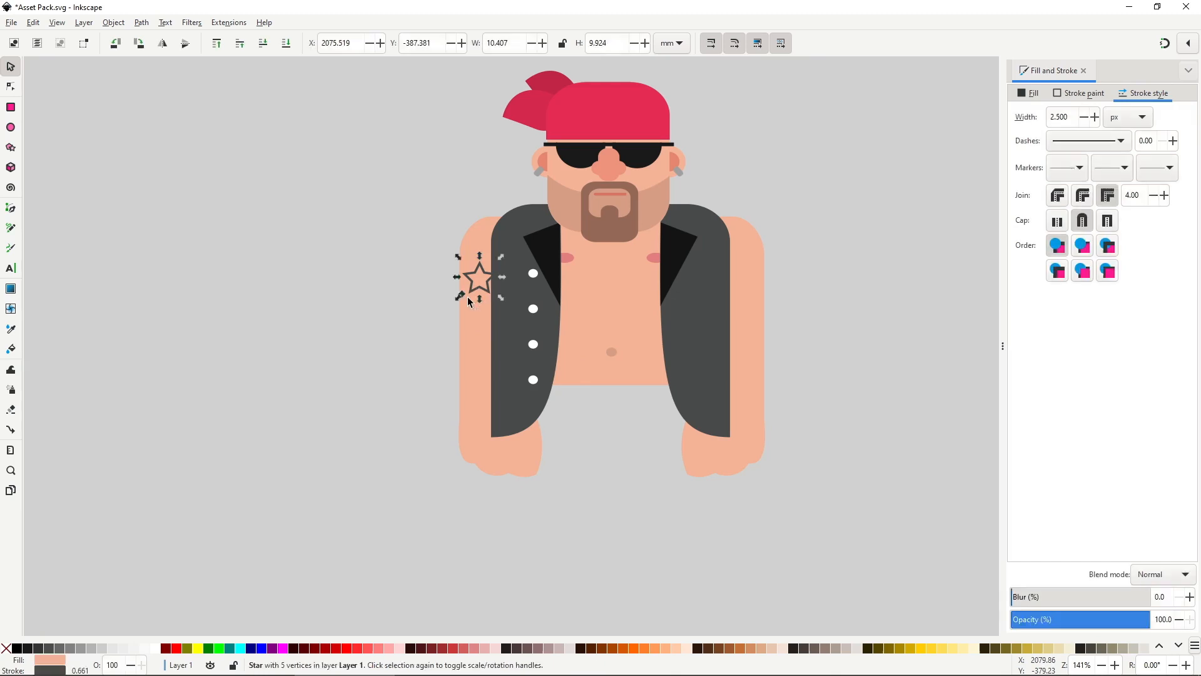
{"action": "scroll", "coordinate": [475, 287], "scroll_direction": "up", "scroll_amount": 1, "text": "ctrl"}
{"action": "left_click_drag", "start_coordinate": [509, 295], "coordinate": [487, 288]}
{"action": "scroll", "coordinate": [488, 341], "scroll_direction": "down", "scroll_amount": 3, "text": "ctrl"}
{"action": "left_click", "coordinate": [640, 380]}
{"action": "scroll", "coordinate": [495, 338], "scroll_direction": "up", "scroll_amount": 3, "text": "ctrl"}
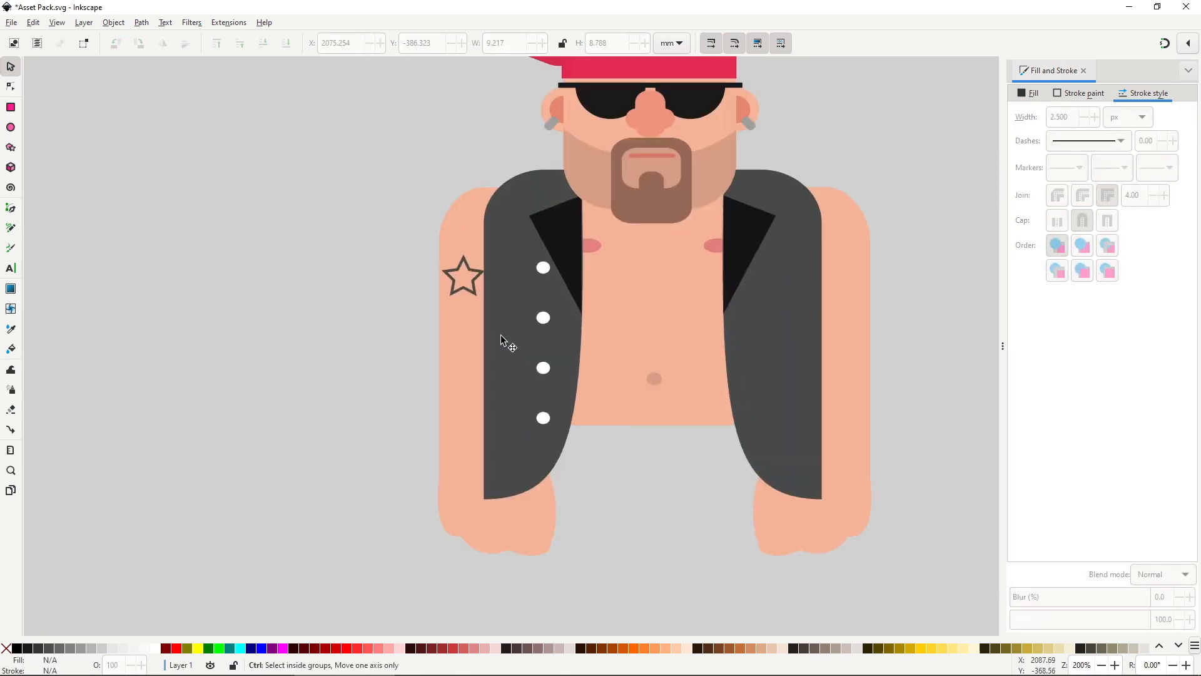
Rotate the star tattoo slightly counter-clockwise and nudge it a little down and towards the vest
{"action": "scroll", "coordinate": [501, 338], "scroll_direction": "up", "scroll_amount": 1, "text": "ctrl"}
{"action": "left_click", "coordinate": [467, 264]}
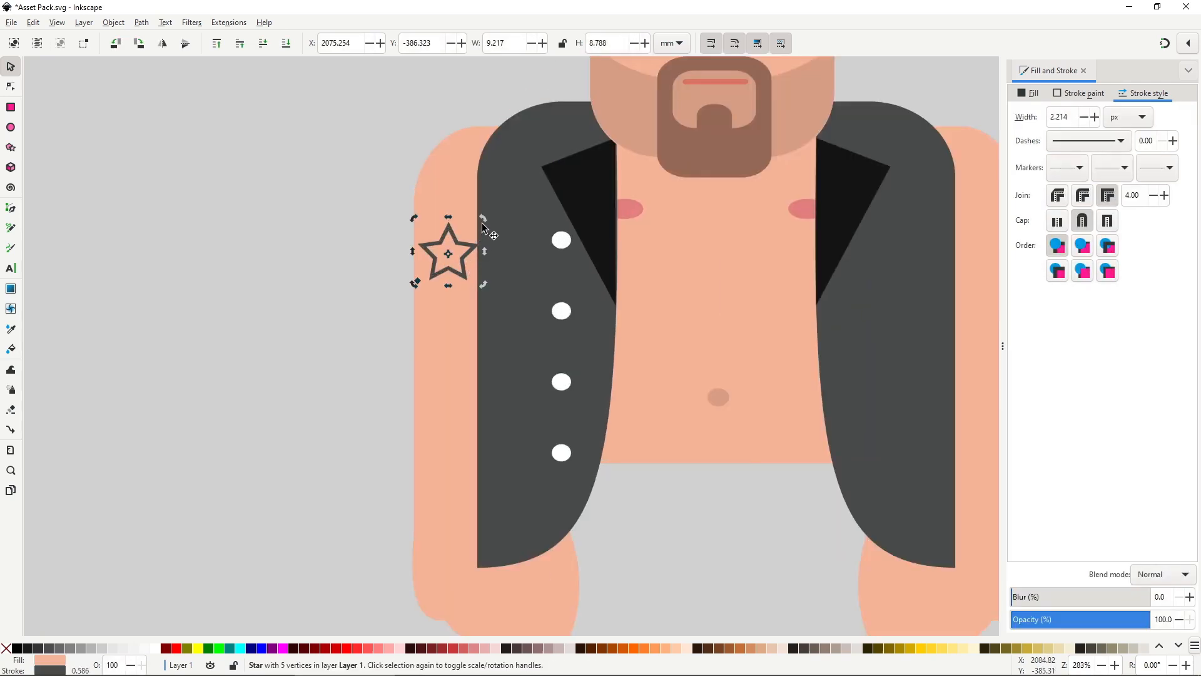
{"action": "left_click_drag", "start_coordinate": [483, 221], "coordinate": [481, 209]}
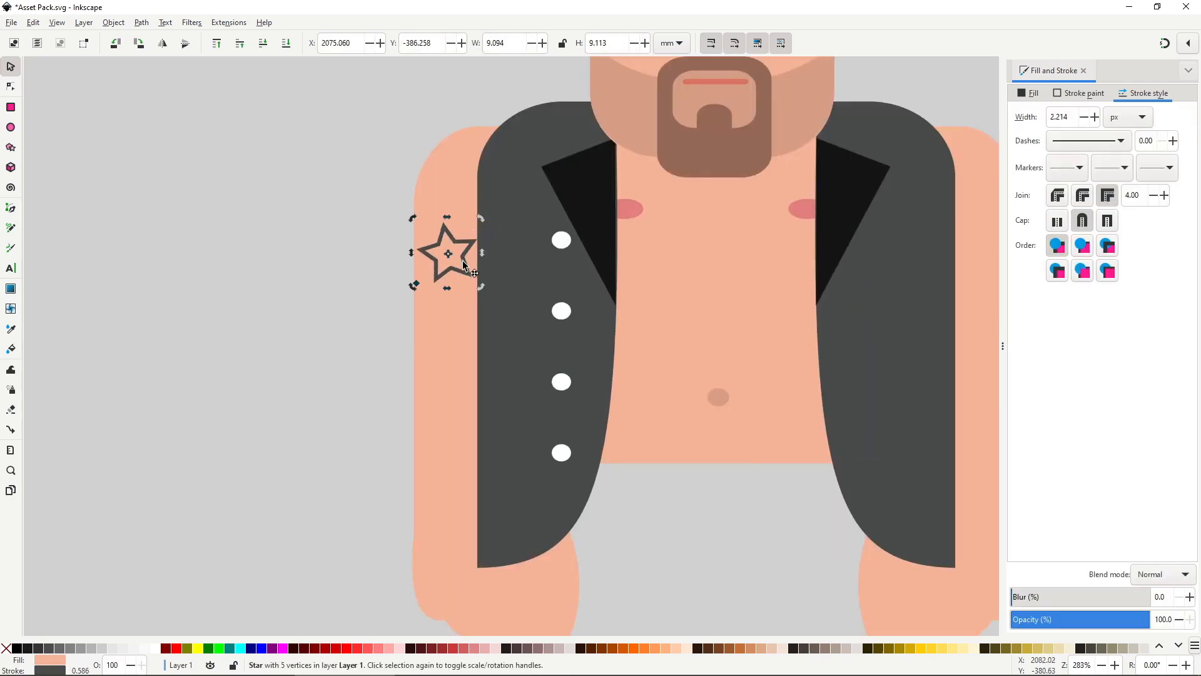
{"action": "left_click_drag", "start_coordinate": [463, 264], "coordinate": [463, 264]}
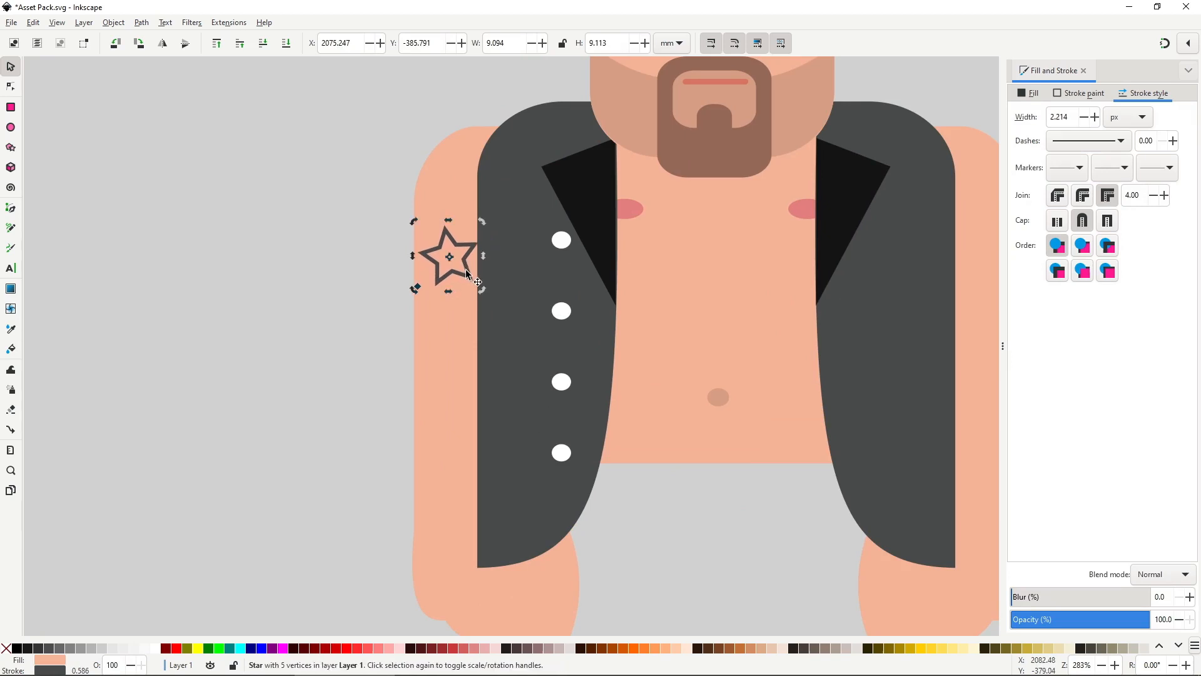
{"action": "scroll", "coordinate": [394, 349], "scroll_direction": "down", "scroll_amount": 4, "text": "ctrl"}
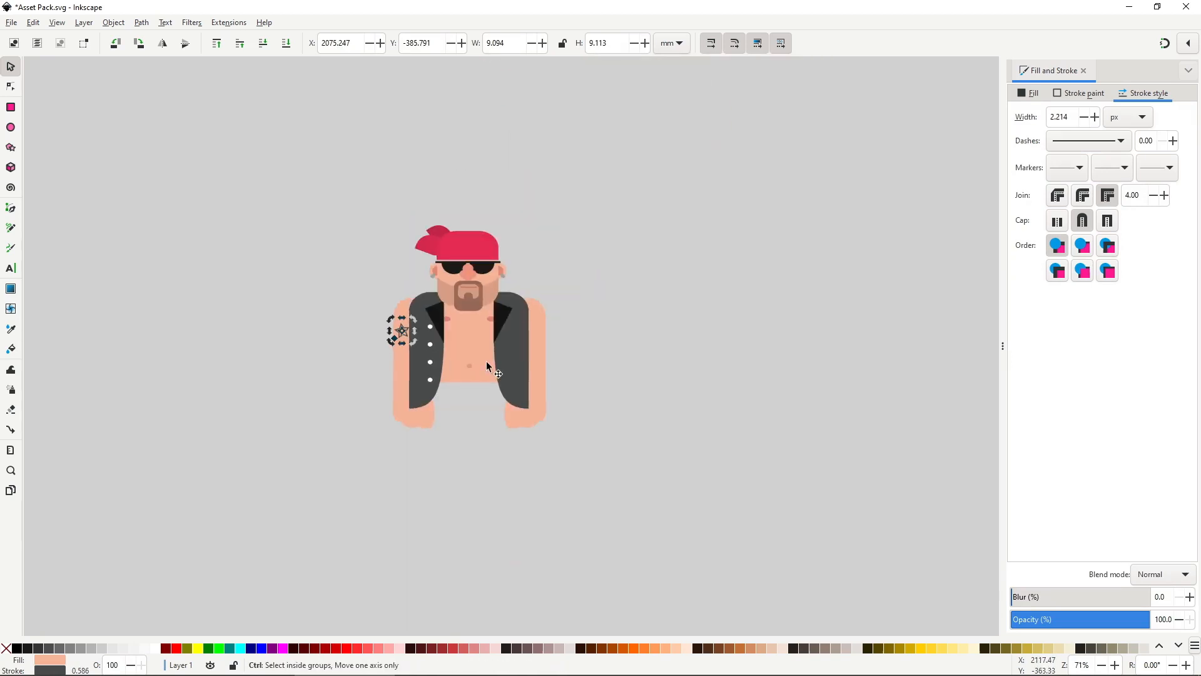
{"action": "left_click", "coordinate": [582, 369]}
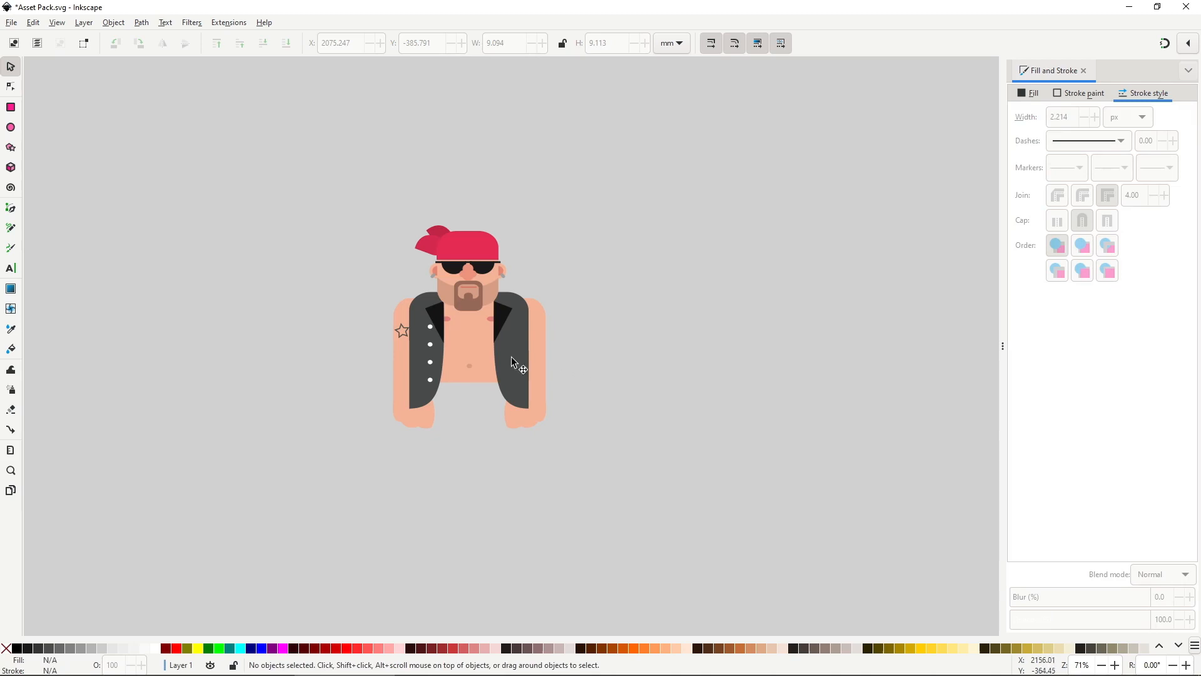
Shrink the star tattoo to about 7.7 mm wide and centre it across the left-hand arm
{"action": "scroll", "coordinate": [390, 341], "scroll_direction": "up", "scroll_amount": 4, "text": "ctrl"}
{"action": "left_click", "coordinate": [456, 313]}
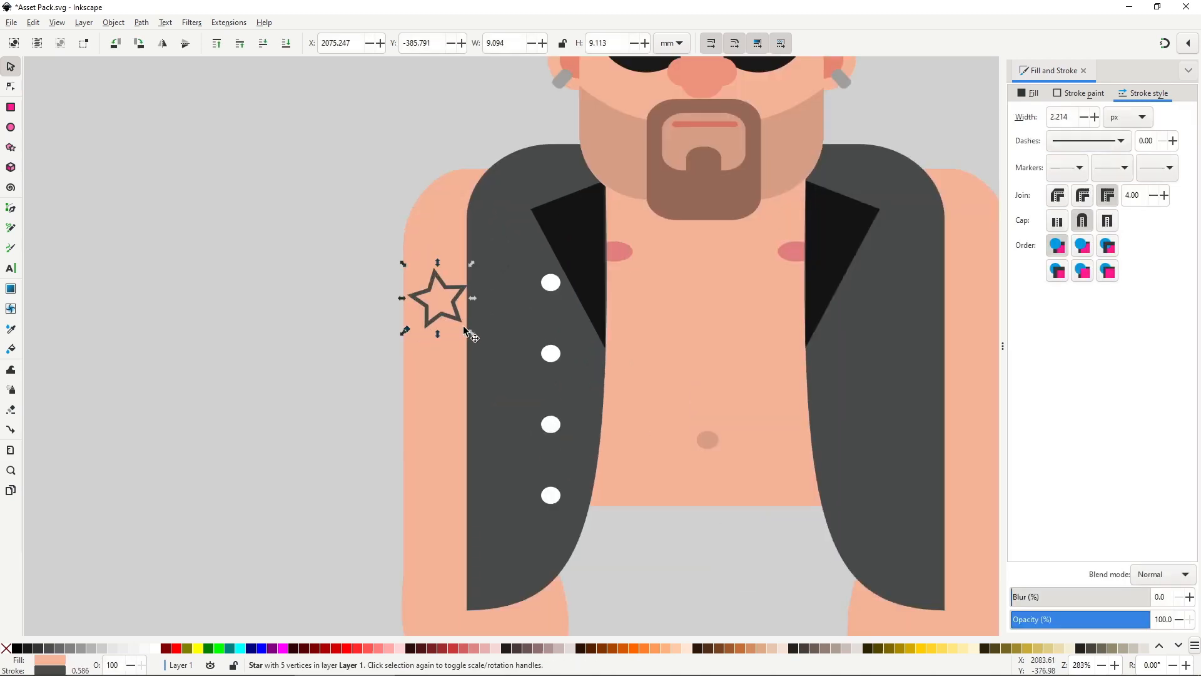
{"action": "mouse_move", "coordinate": [465, 326]}
{"action": "left_mouse_down"}
{"action": "mouse_move", "coordinate": [449, 308]}
{"action": "mouse_move", "coordinate": [470, 332]}
{"action": "left_mouse_up"}
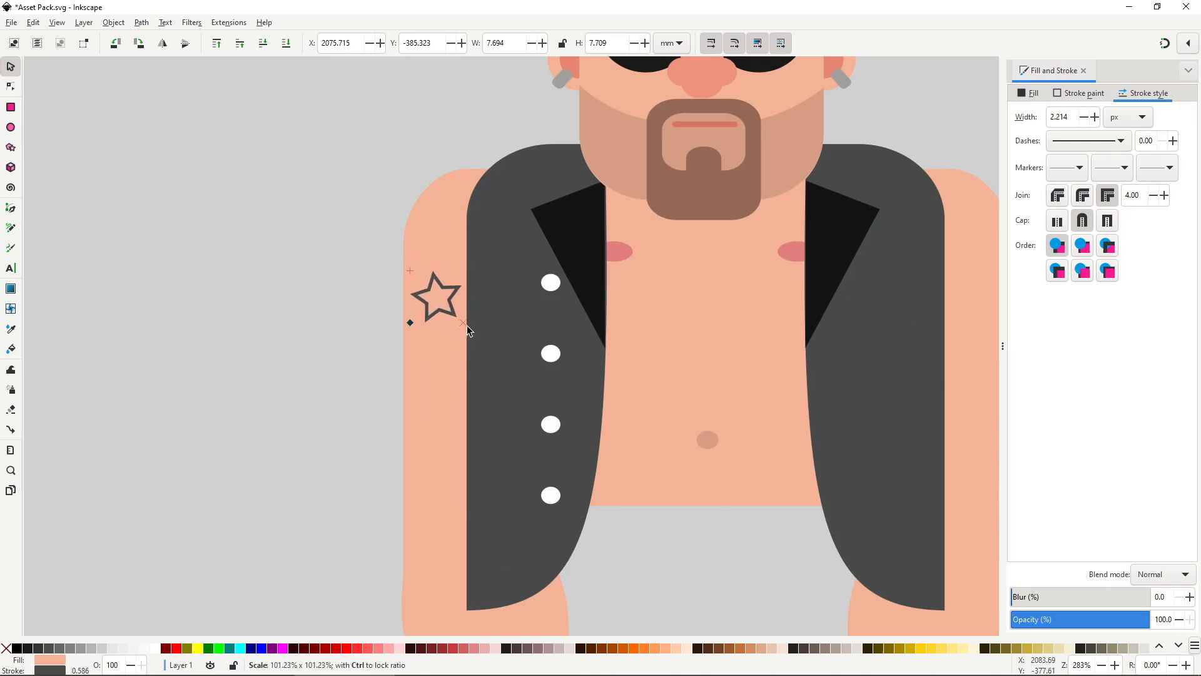
{"action": "scroll", "coordinate": [468, 331], "scroll_direction": "down", "scroll_amount": 2}
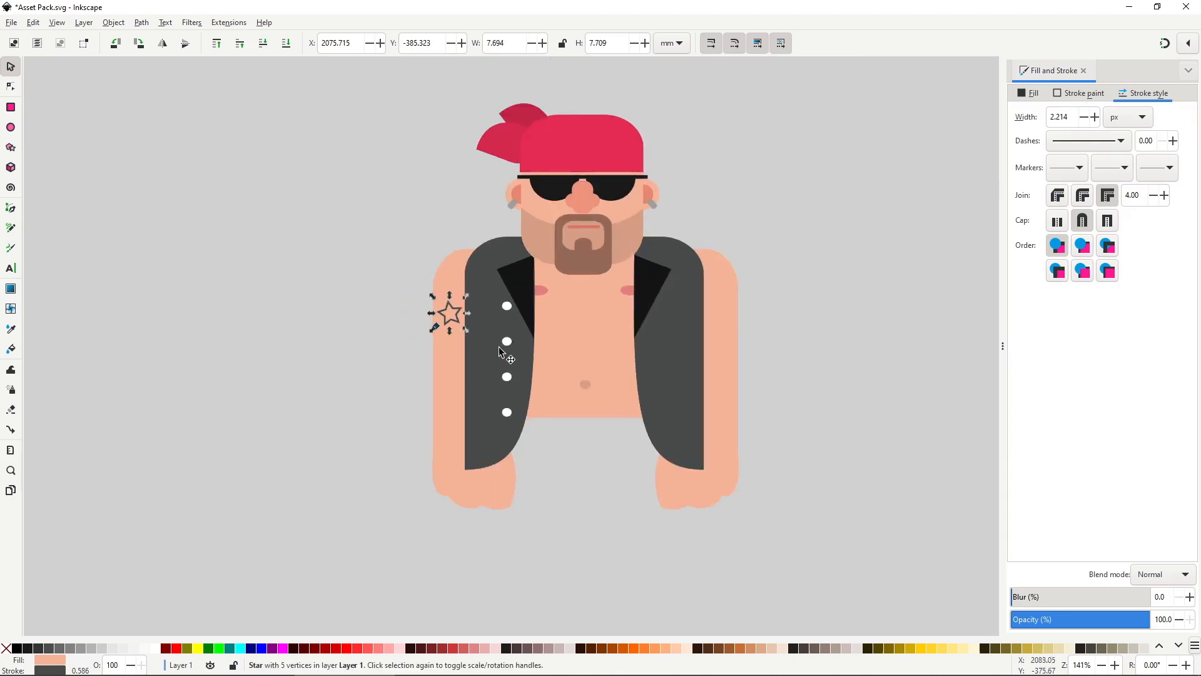
{"action": "left_click", "coordinate": [783, 363]}
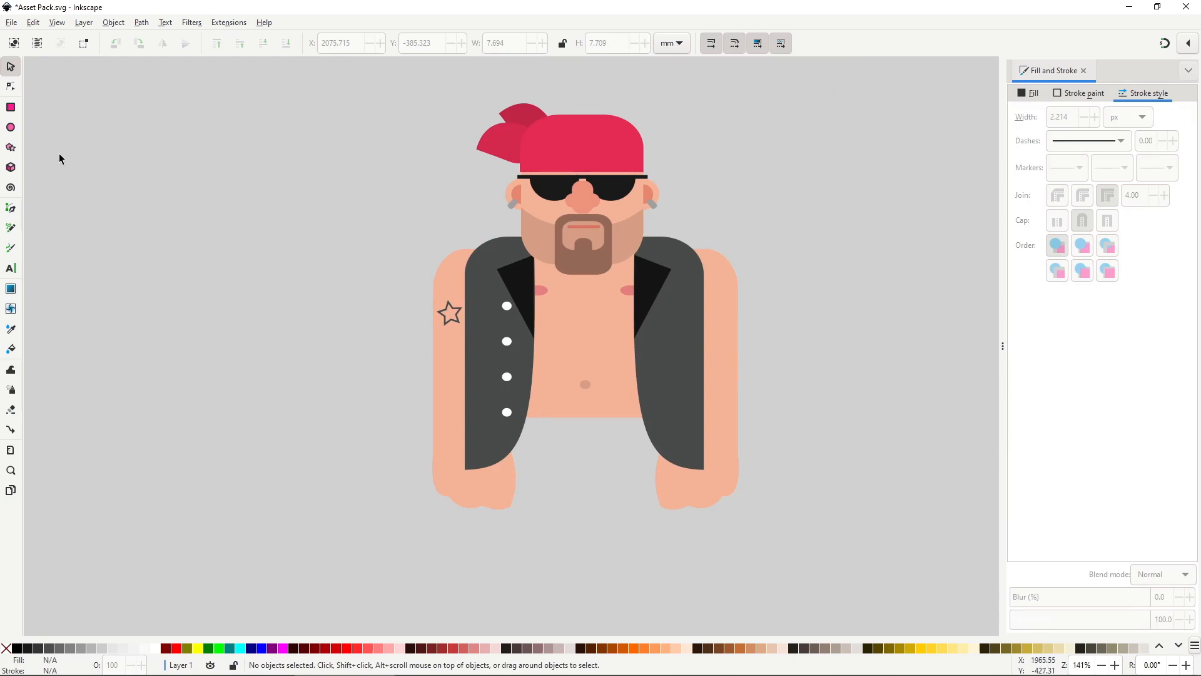
Draw a wide ellipse beside the character as a skull's cranium, filled with the vest's dark grey and without a stroke
{"action": "left_click", "coordinate": [10, 127]}
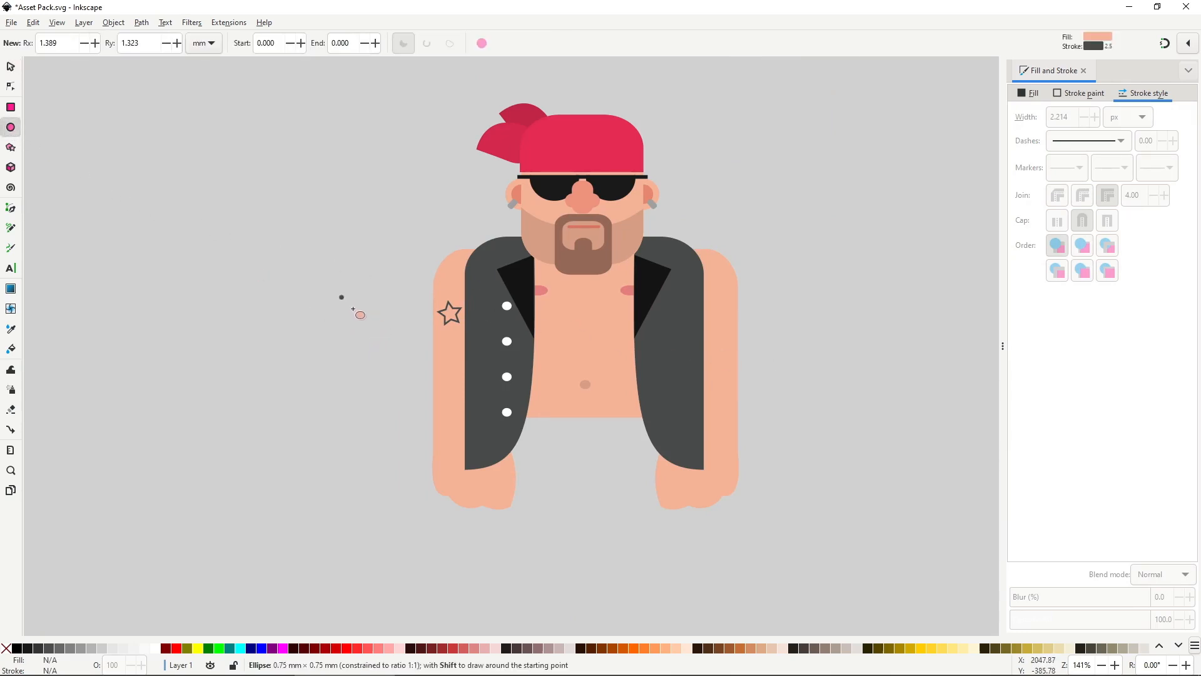
{"action": "left_click_drag", "start_coordinate": [340, 296], "coordinate": [379, 325]}
{"action": "scroll", "coordinate": [354, 327], "scroll_direction": "up", "scroll_amount": 2, "text": "ctrl"}
{"action": "key", "text": "d"}
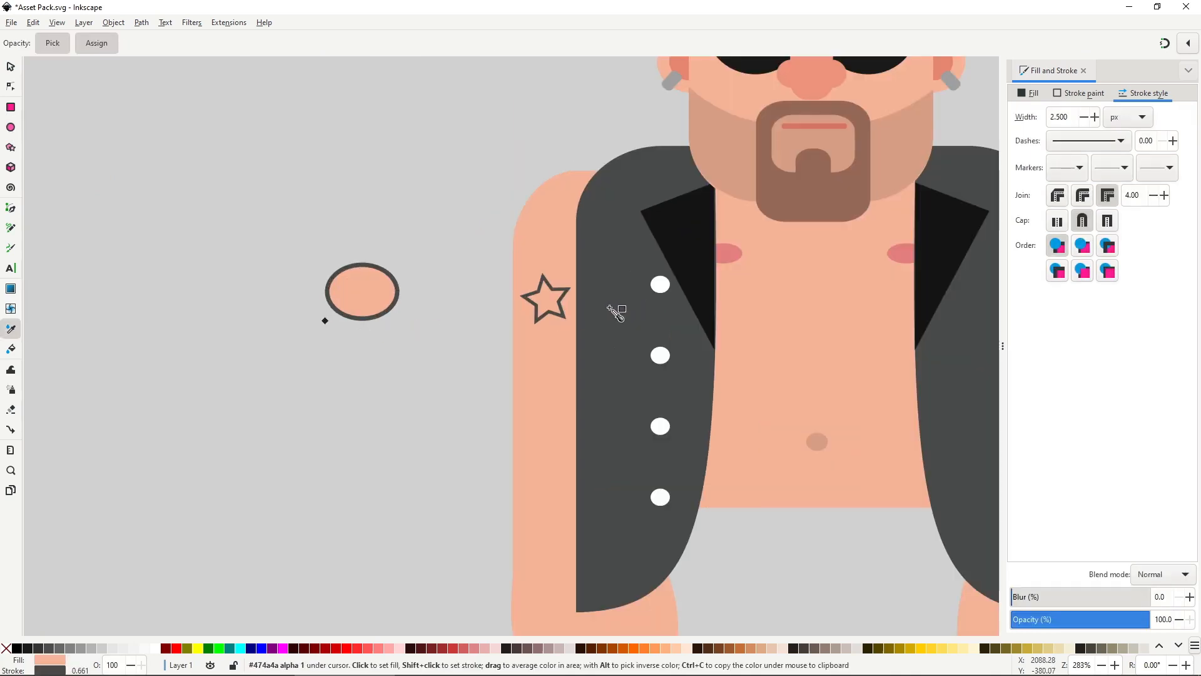
{"action": "left_click", "coordinate": [614, 310]}
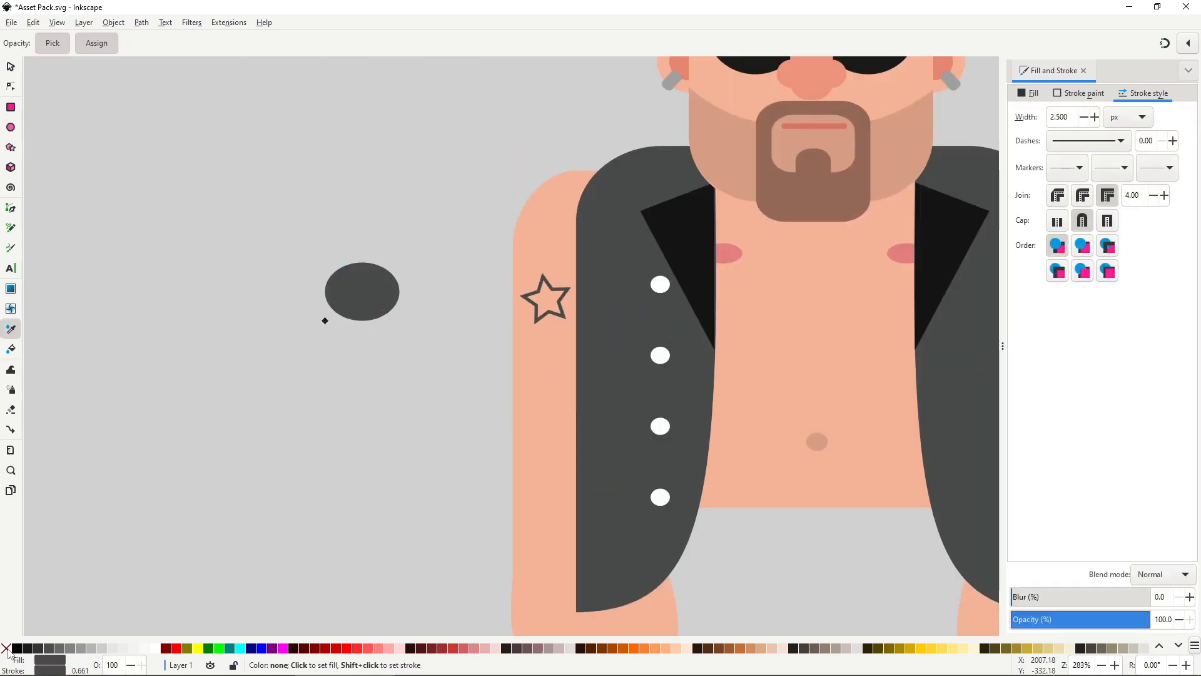
{"action": "left_click", "coordinate": [6, 648], "text": "shift"}
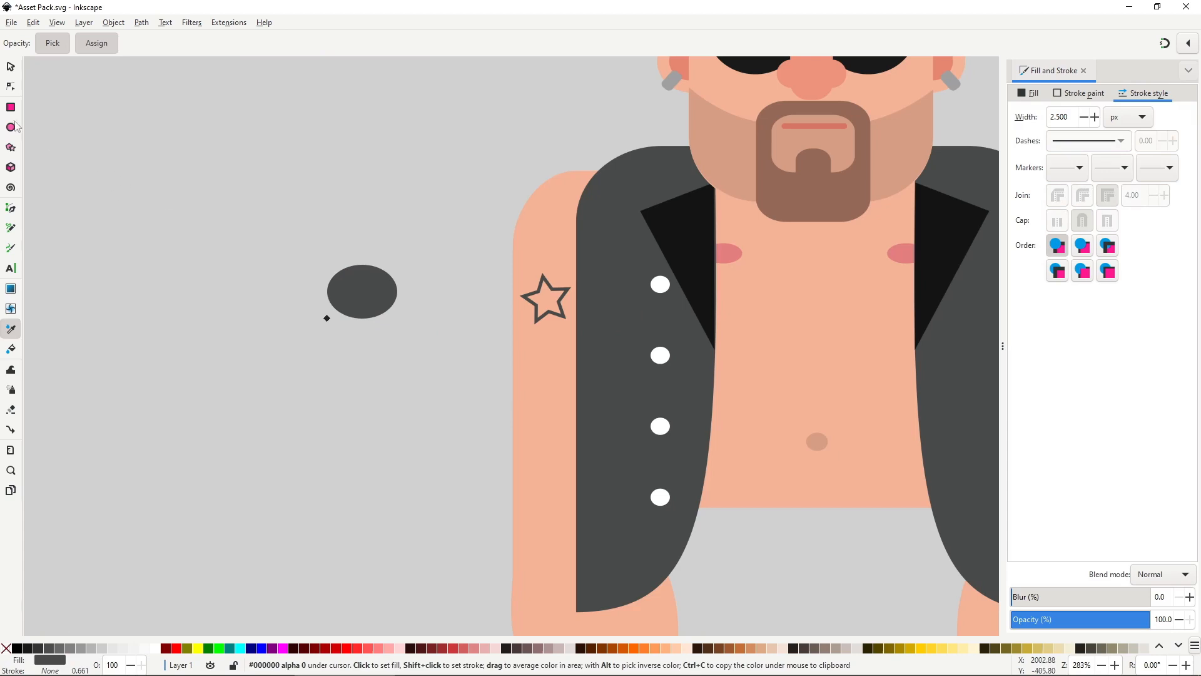
Add a jaw rectangle of about 6.6 × 3.2 mm under the ellipse, round its corners and centre it below the cranium
{"action": "left_click", "coordinate": [11, 107]}
{"action": "left_click_drag", "start_coordinate": [338, 308], "coordinate": [384, 330]}
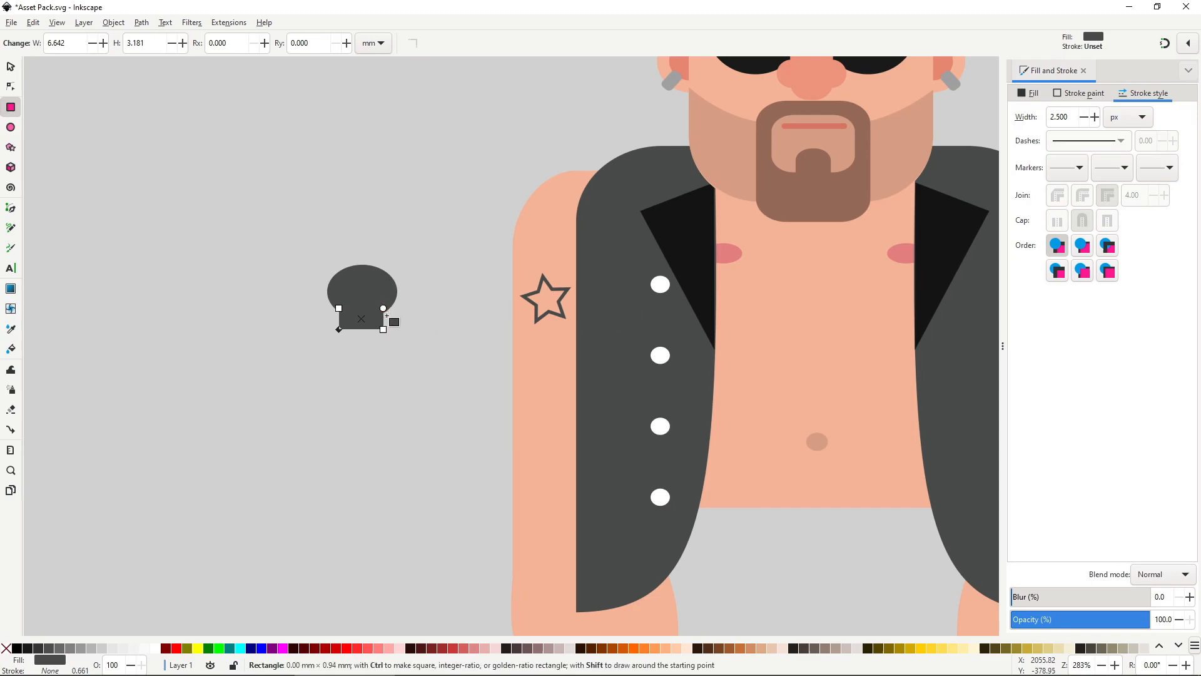
{"action": "scroll", "coordinate": [369, 320], "scroll_direction": "up", "scroll_amount": 3, "text": "ctrl"}
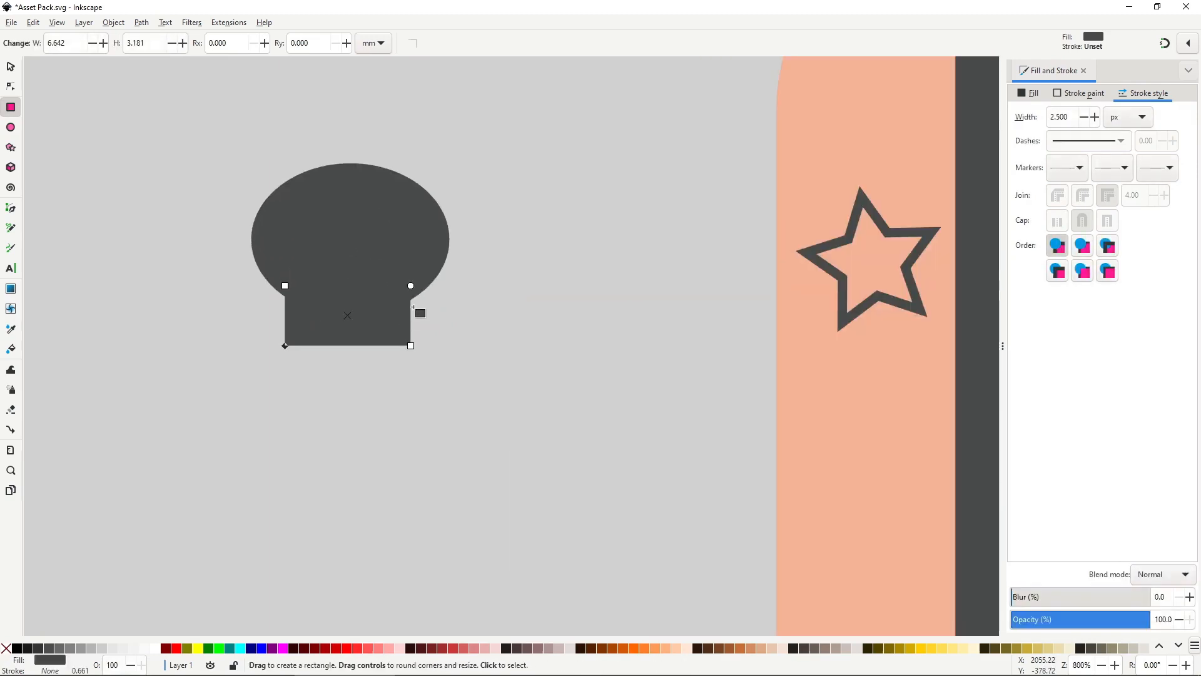
{"action": "left_click_drag", "start_coordinate": [410, 285], "coordinate": [372, 332]}
{"action": "key", "text": "Escape"}
{"action": "key", "text": "s"}
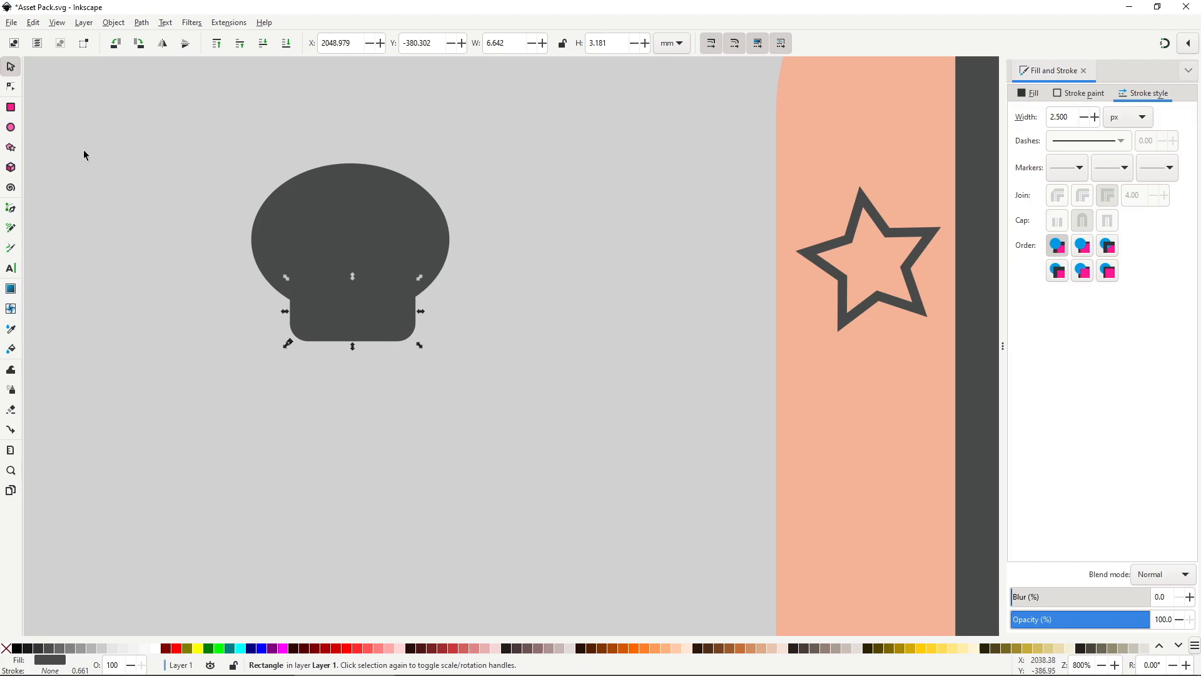
Draw a small rounded rectangle as the skull's left-hand eye, fill it with the arm's skin colour and tilt it clockwise
{"action": "left_click", "coordinate": [12, 110]}
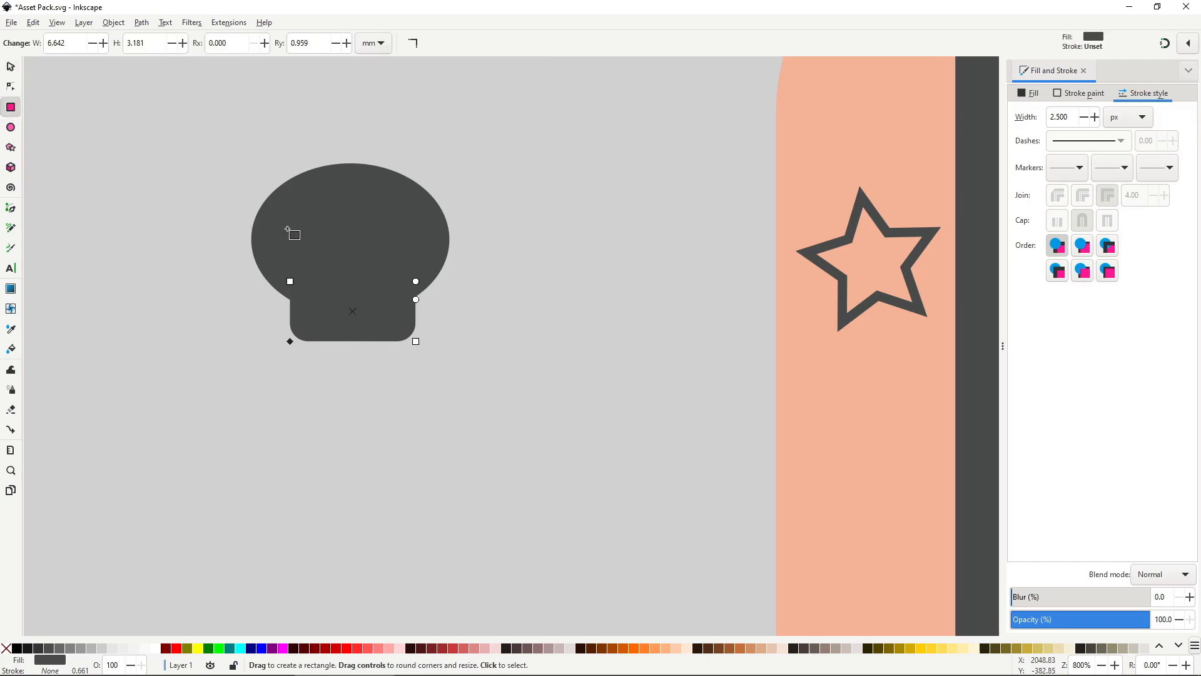
{"action": "mouse_move", "coordinate": [283, 217]}
{"action": "left_mouse_down"}
{"action": "mouse_move", "coordinate": [326, 247]}
{"action": "mouse_move", "coordinate": [348, 234]}
{"action": "left_mouse_up"}
{"action": "key", "text": "d"}
{"action": "left_click", "coordinate": [851, 372]}
{"action": "key", "text": "s"}
{"action": "left_click", "coordinate": [334, 240]}
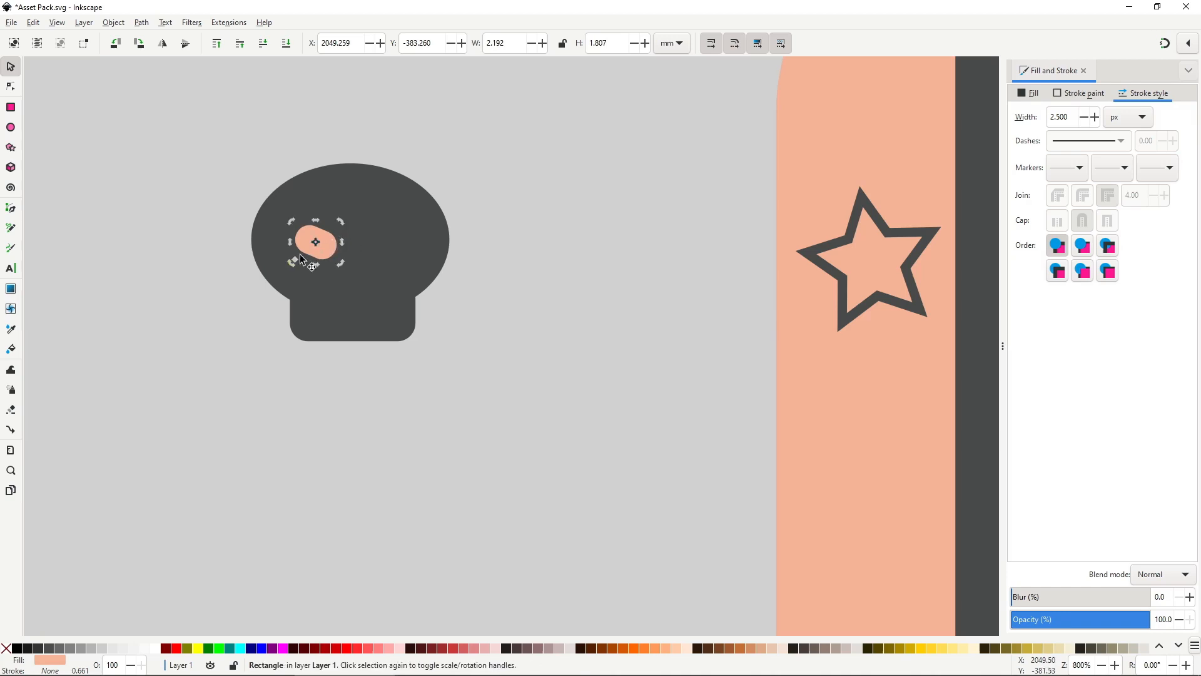
Enlarge the skull's left-hand eye to about 2.7 × 2.2 mm and add a mirrored duplicate as the right-hand eye
{"action": "left_click", "coordinate": [309, 253]}
{"action": "left_click_drag", "start_coordinate": [325, 251], "coordinate": [381, 261]}
{"action": "left_click", "coordinate": [307, 239]}
{"action": "key", "text": "ctrl+d"}
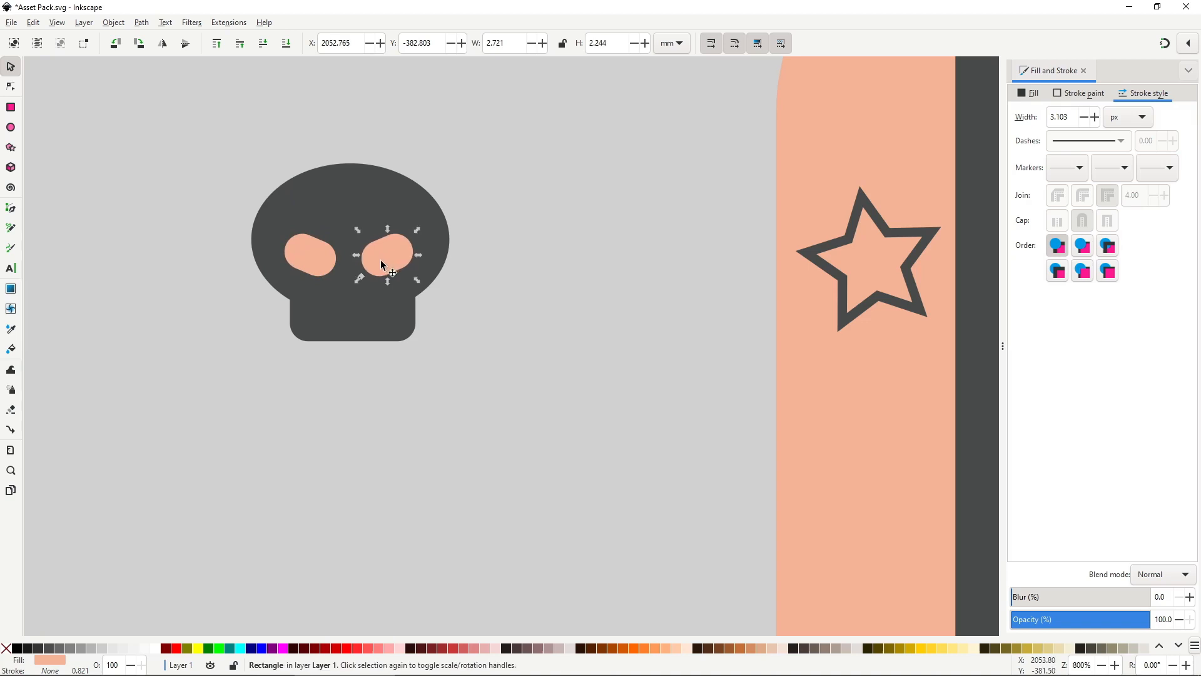
{"action": "left_click", "coordinate": [445, 328]}
Group the skull's cranium, jaw and two eyes into one object
{"action": "scroll", "coordinate": [440, 335], "scroll_direction": "down", "scroll_amount": 6, "text": "ctrl"}
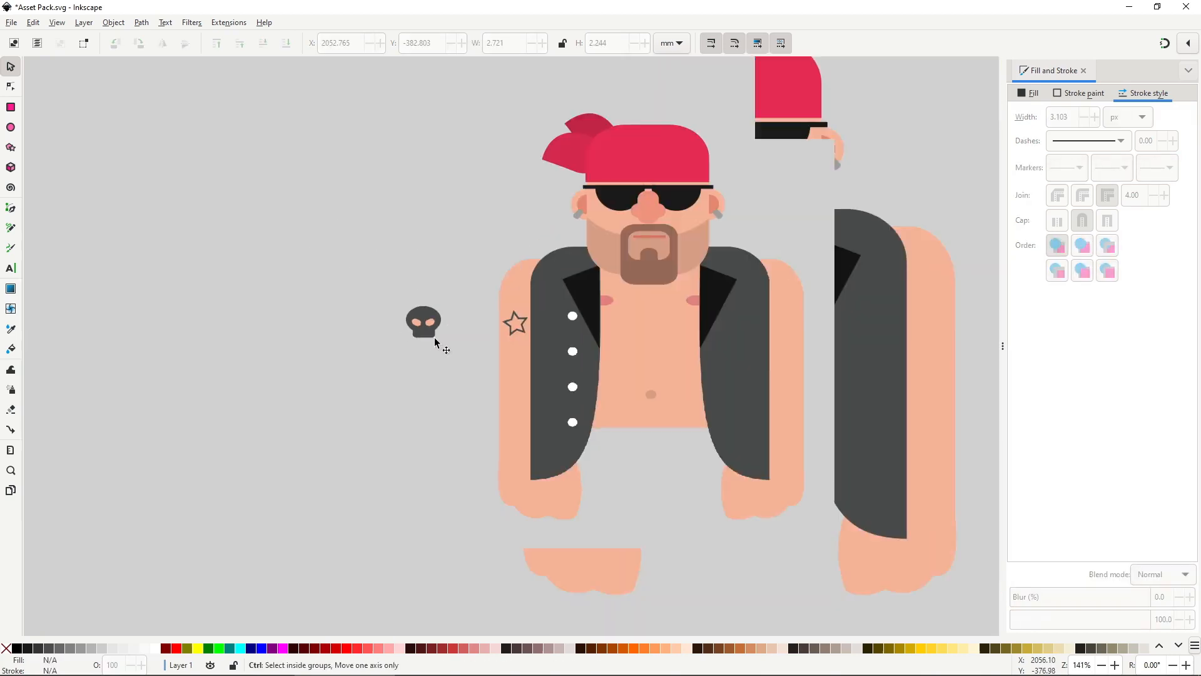
{"action": "scroll", "coordinate": [419, 336], "scroll_direction": "up", "scroll_amount": 2, "text": "ctrl"}
{"action": "left_click_drag", "start_coordinate": [380, 271], "coordinate": [486, 383]}
{"action": "key", "text": "ctrl+g"}
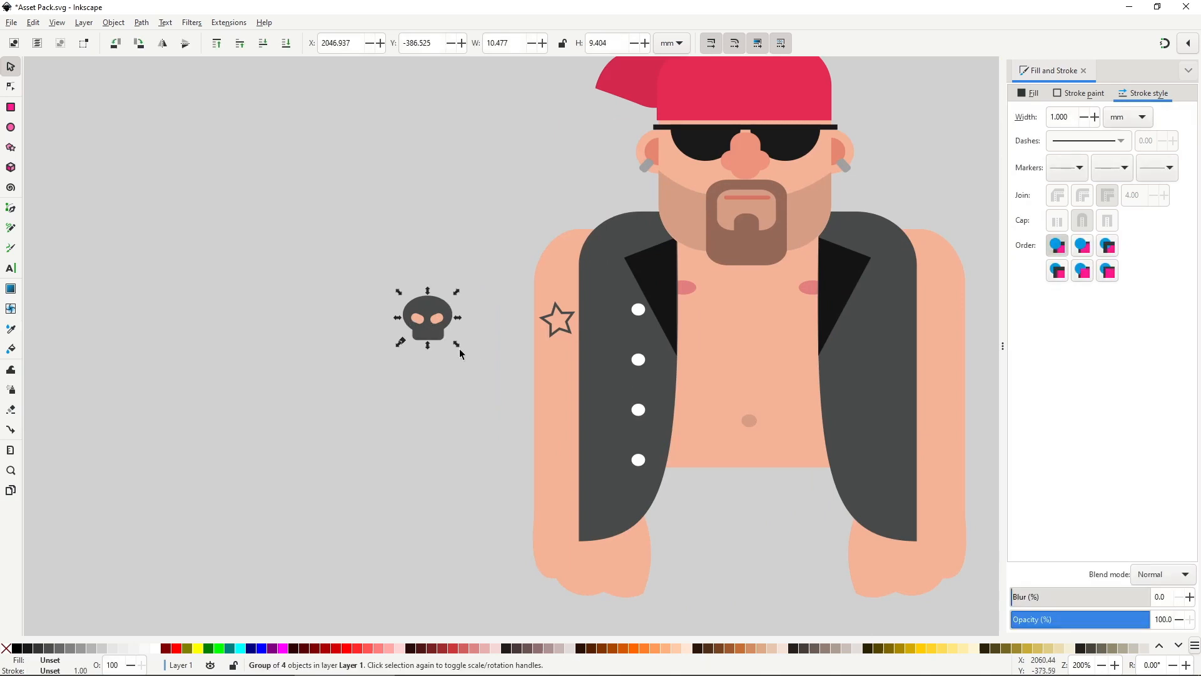
Shrink the skull group to about 7.9 mm wide and place it as a tattoo on the right-hand upper arm
{"action": "left_click_drag", "start_coordinate": [444, 338], "coordinate": [573, 342]}
{"action": "left_click_drag", "start_coordinate": [528, 296], "coordinate": [536, 303], "text": "ctrl"}
{"action": "left_click_drag", "start_coordinate": [560, 331], "coordinate": [947, 323]}
{"action": "scroll", "coordinate": [882, 406], "scroll_direction": "down", "scroll_amount": 3}
{"action": "left_click_drag", "start_coordinate": [868, 435], "coordinate": [737, 423]}
{"action": "left_click", "coordinate": [817, 441]}
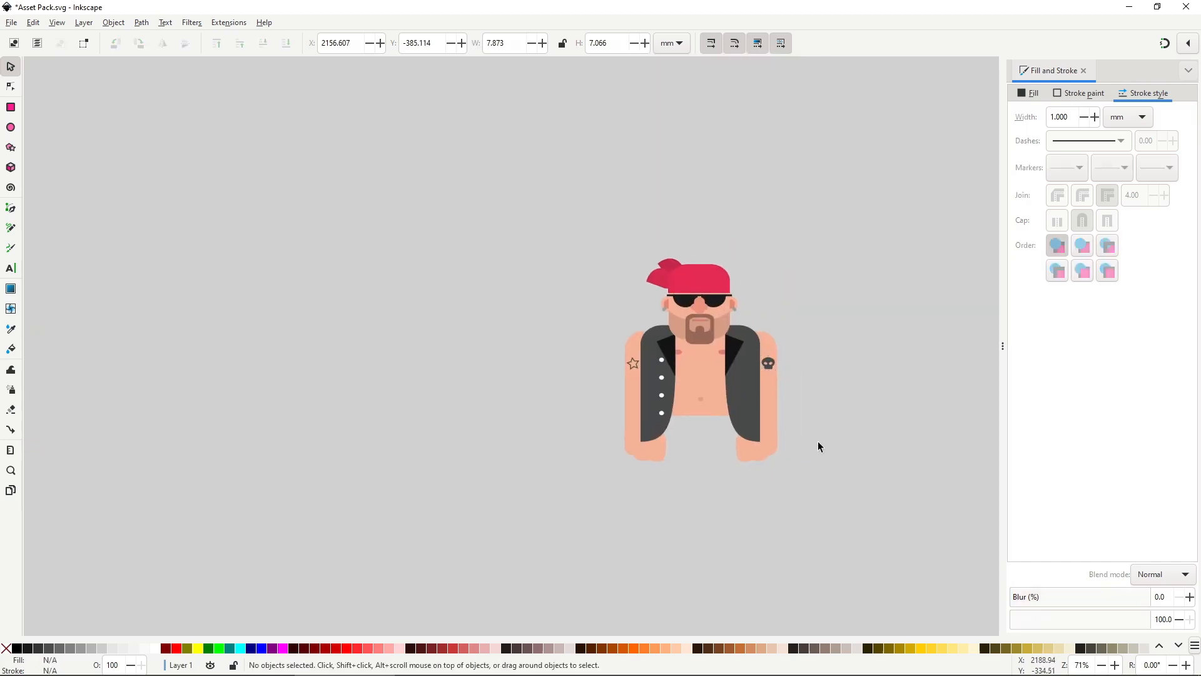
Set the star tattoo's stroke width to 2.5 px
{"action": "scroll", "coordinate": [651, 387], "scroll_direction": "up", "scroll_amount": 2}
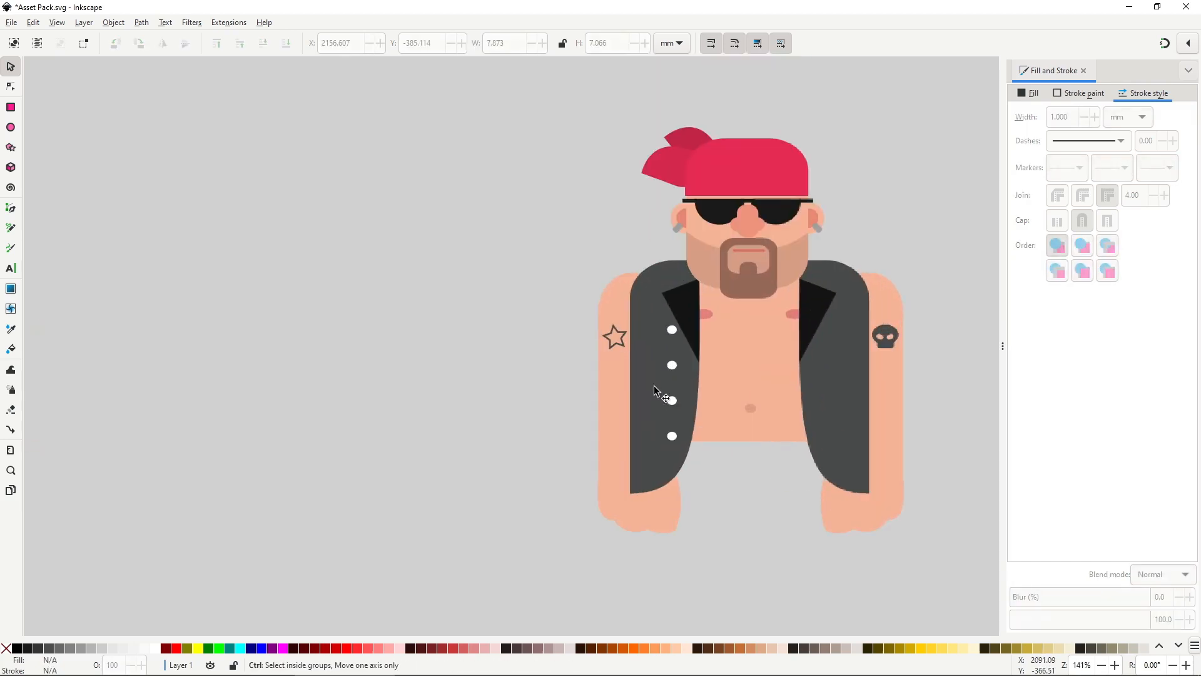
{"action": "left_click", "coordinate": [621, 341]}
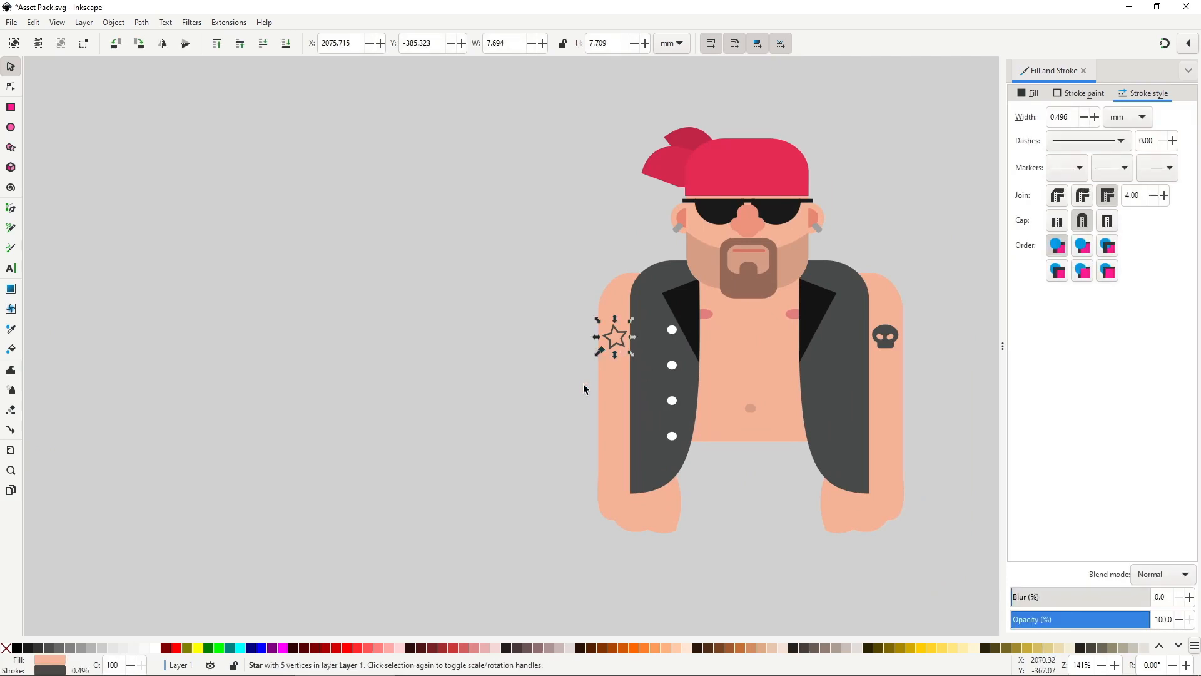
{"action": "left_click", "coordinate": [1117, 118]}
{"action": "left_click", "coordinate": [1113, 137]}
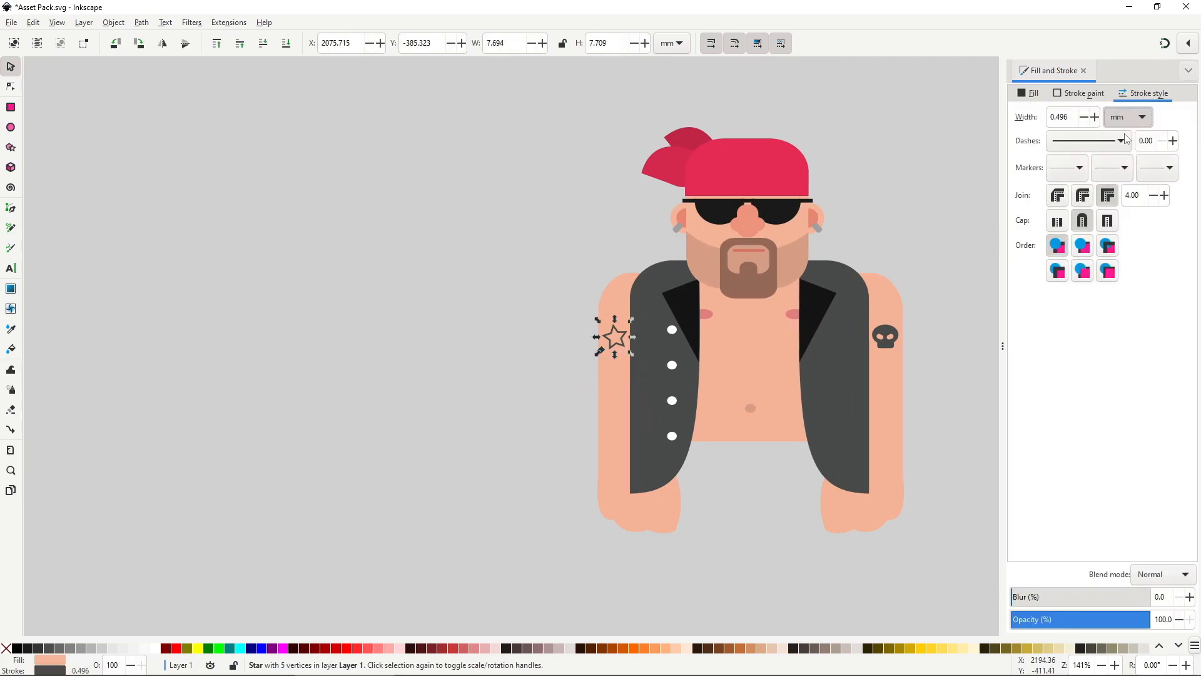
{"action": "left_click_drag", "start_coordinate": [1070, 117], "coordinate": [1045, 116]}
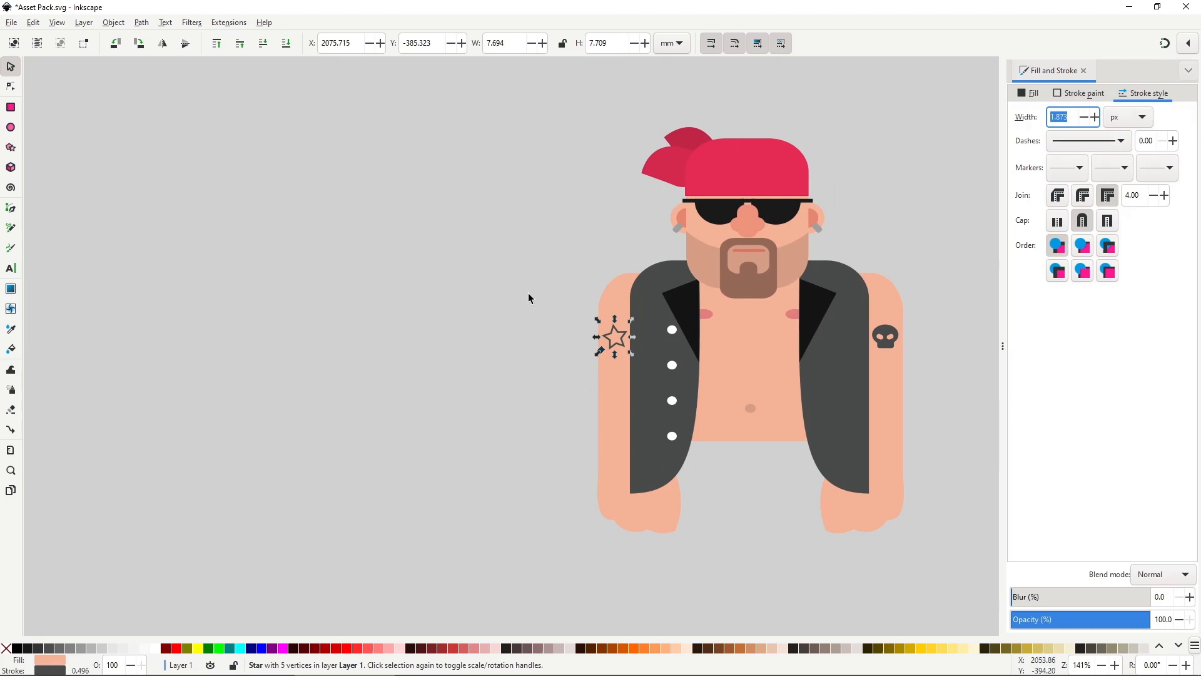
{"action": "type", "text": "2.5"}
{"action": "key", "text": "Return"}
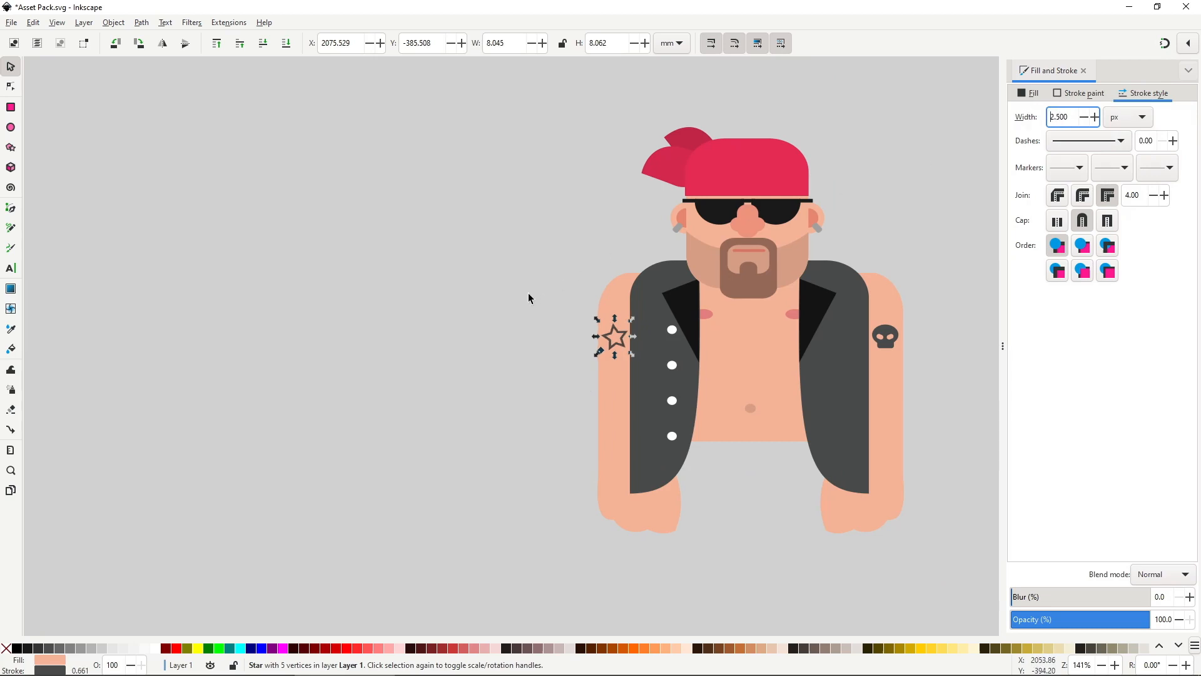
{"action": "left_click", "coordinate": [569, 302]}
Copy the blue half-round shorts piece from the asset pack and paste it below the biker character
{"action": "left_click_drag", "start_coordinate": [837, 403], "coordinate": [729, 399]}
{"action": "key", "text": "ctrl"}
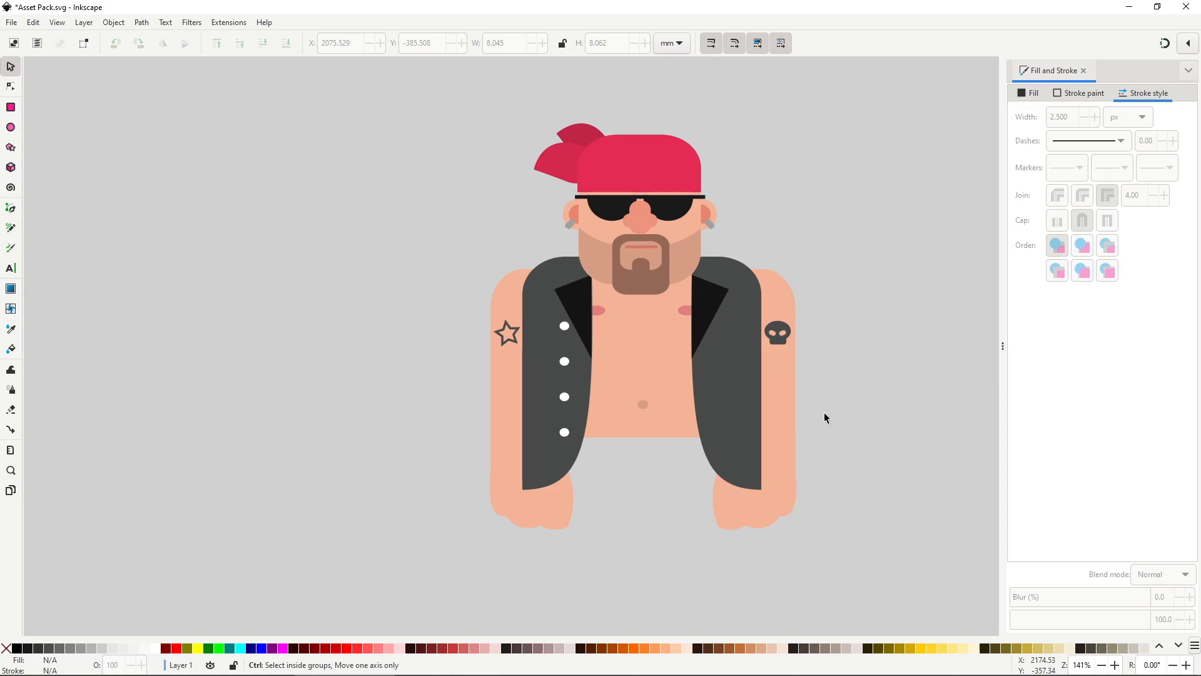
{"action": "scroll", "coordinate": [824, 411], "scroll_direction": "down", "scroll_amount": 5}
{"action": "left_click_drag", "start_coordinate": [624, 500], "coordinate": [708, 308]}
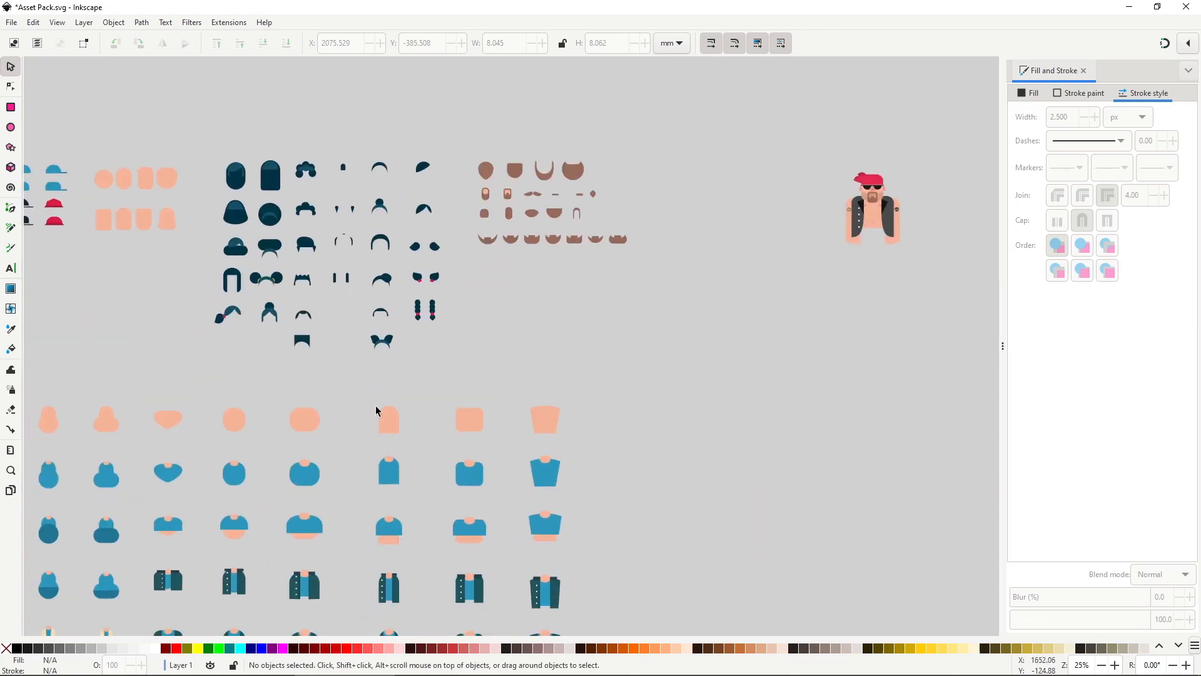
{"action": "left_click_drag", "start_coordinate": [238, 436], "coordinate": [606, 327]}
{"action": "left_click_drag", "start_coordinate": [314, 441], "coordinate": [441, 379]}
{"action": "scroll", "coordinate": [351, 420], "scroll_direction": "up", "scroll_amount": 3}
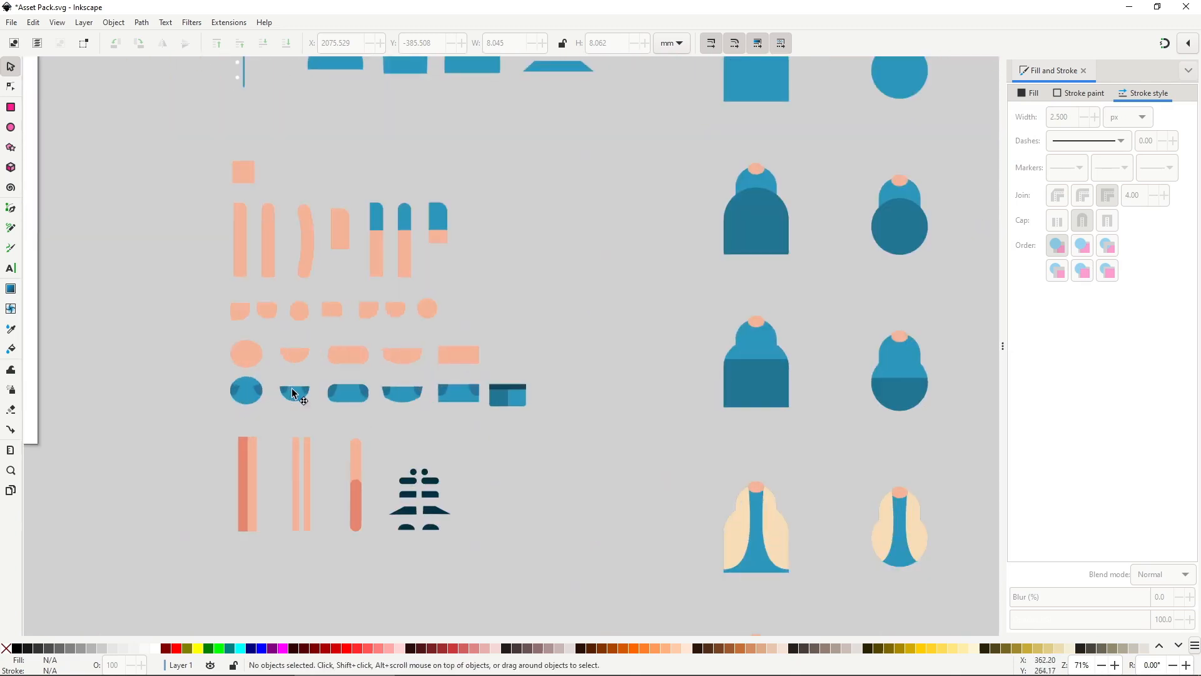
{"action": "left_click", "coordinate": [293, 393]}
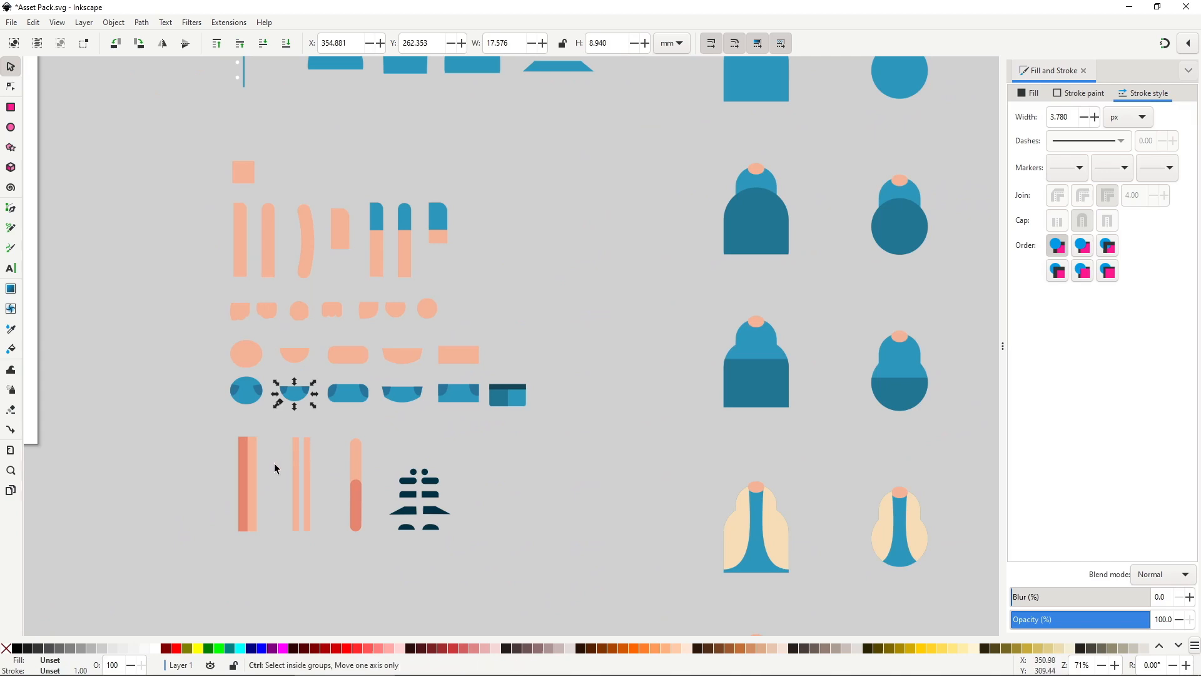
{"action": "scroll", "coordinate": [275, 459], "scroll_direction": "down", "scroll_amount": 4}
{"action": "left_click_drag", "start_coordinate": [408, 416], "coordinate": [204, 469]}
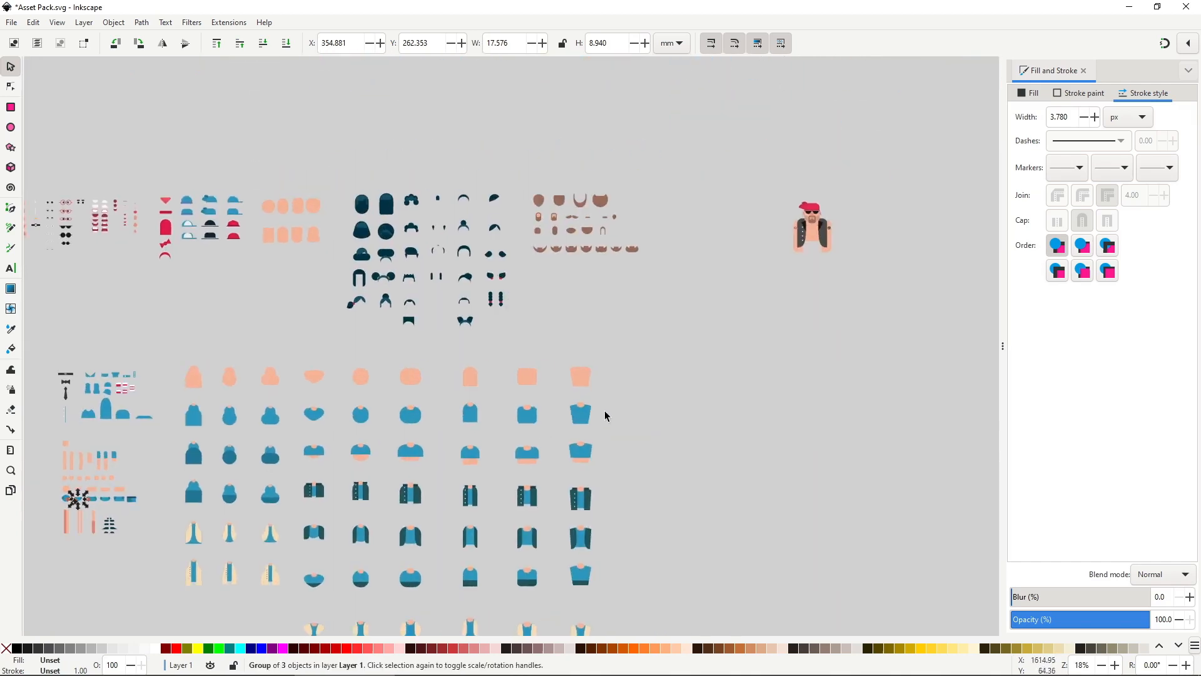
{"action": "left_click_drag", "start_coordinate": [626, 397], "coordinate": [516, 427]}
{"action": "key", "text": "ctrl+v"}
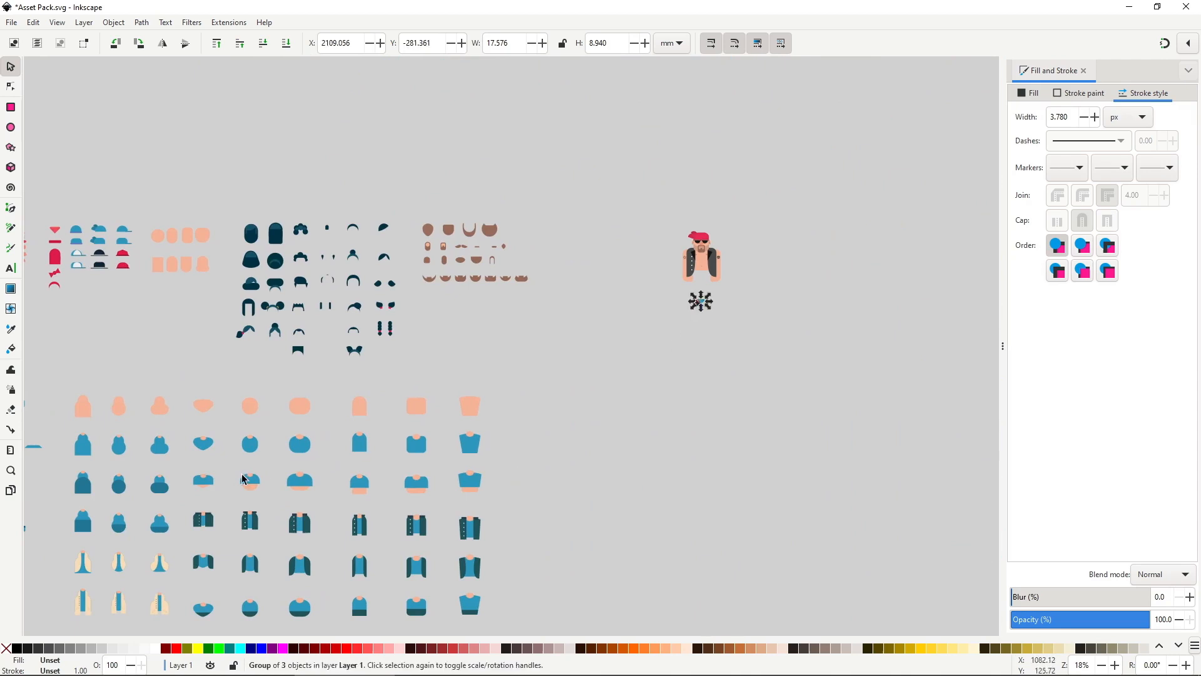
Copy the wide two-tone straight leg piece from the asset pack and paste it below the character
{"action": "left_click_drag", "start_coordinate": [186, 499], "coordinate": [602, 360]}
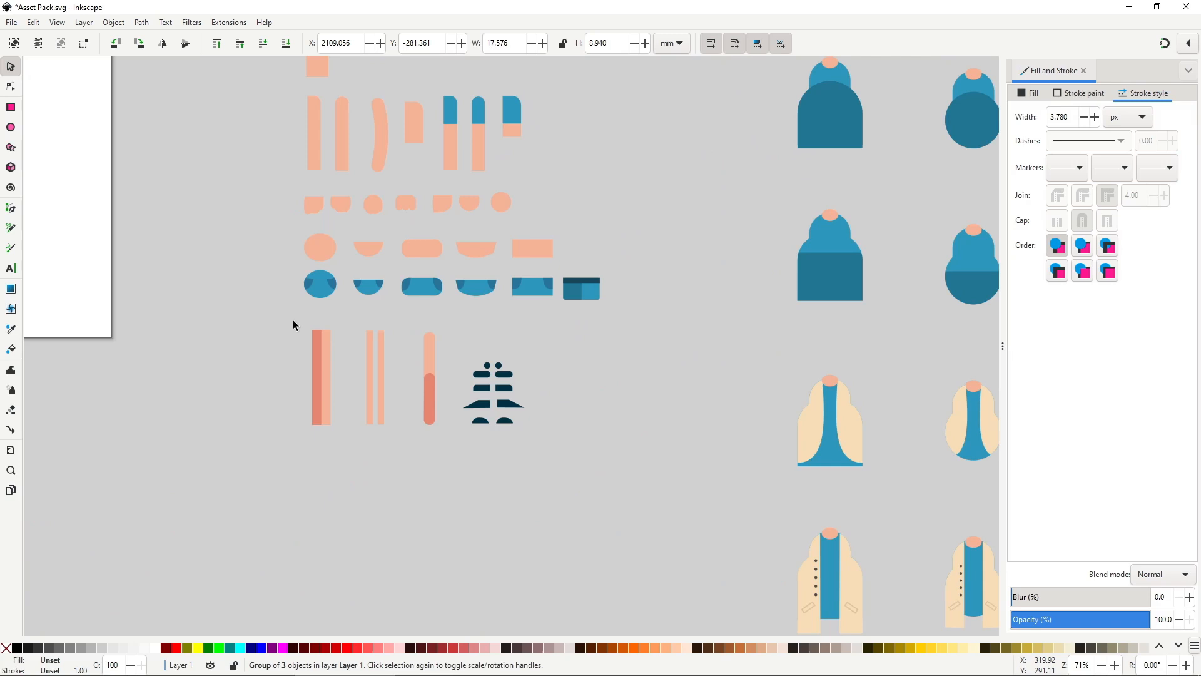
{"action": "left_click_drag", "start_coordinate": [293, 320], "coordinate": [359, 460]}
{"action": "scroll", "coordinate": [453, 448], "scroll_direction": "down", "scroll_amount": 5}
{"action": "left_click_drag", "start_coordinate": [851, 342], "coordinate": [616, 401]}
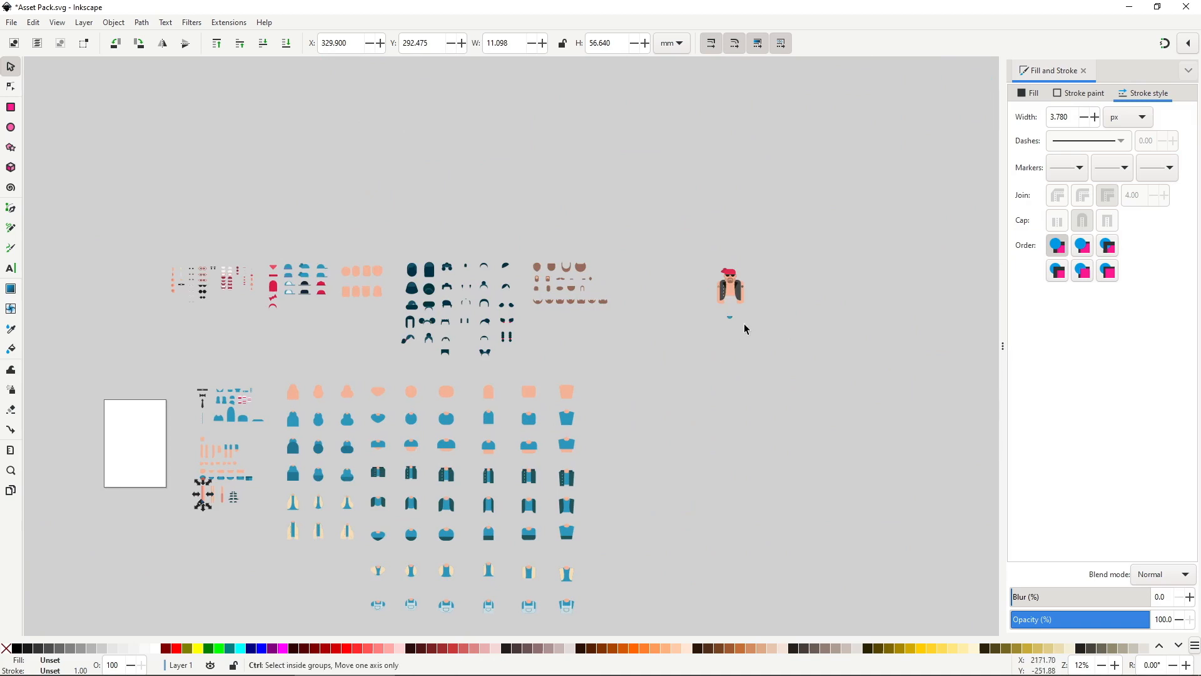
{"action": "key", "text": "ctrl+v"}
Copy the right-hand dark pill-shaped shoe from the asset pack and paste it under the pasted leg piece
{"action": "scroll", "coordinate": [247, 495], "scroll_direction": "up", "scroll_amount": 3}
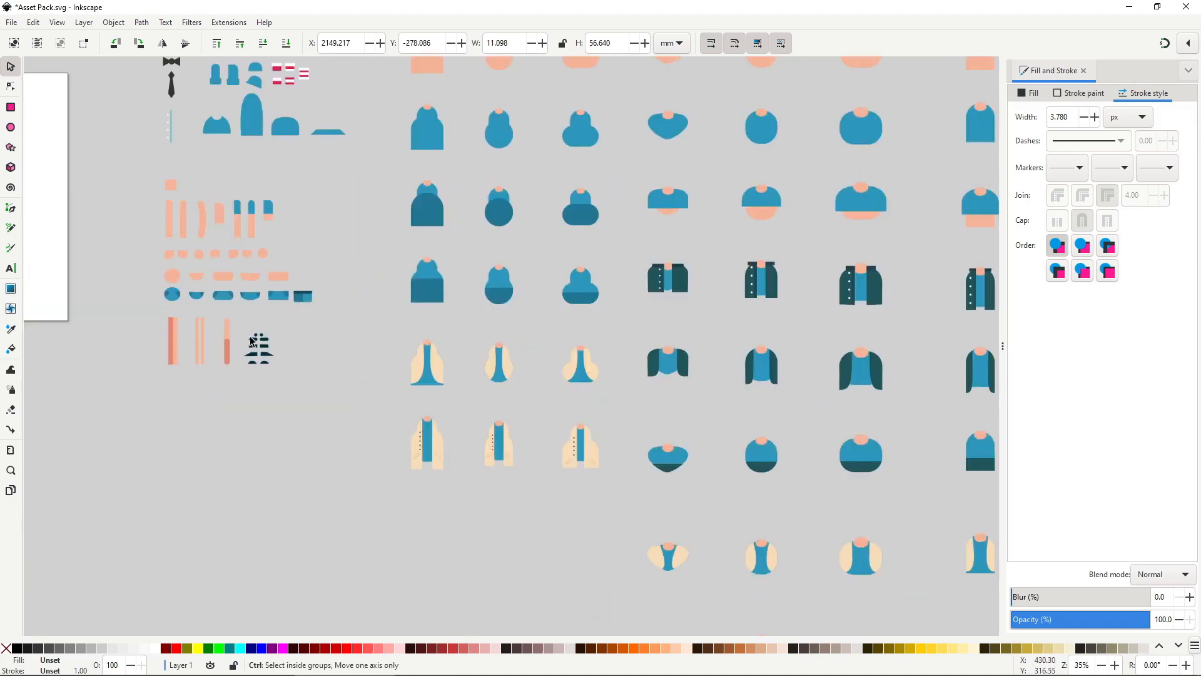
{"action": "scroll", "coordinate": [251, 341], "scroll_direction": "up", "scroll_amount": 4}
{"action": "left_click_drag", "start_coordinate": [362, 329], "coordinate": [283, 345]}
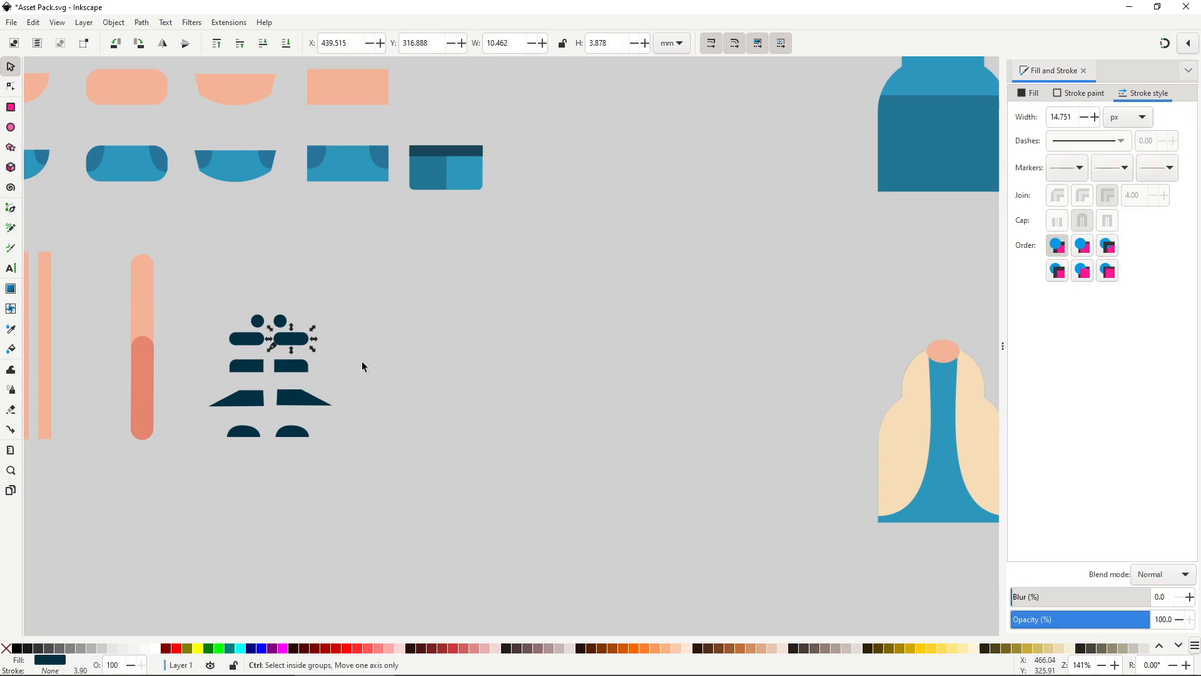
{"action": "scroll", "coordinate": [376, 363], "scroll_direction": "down", "scroll_amount": 7}
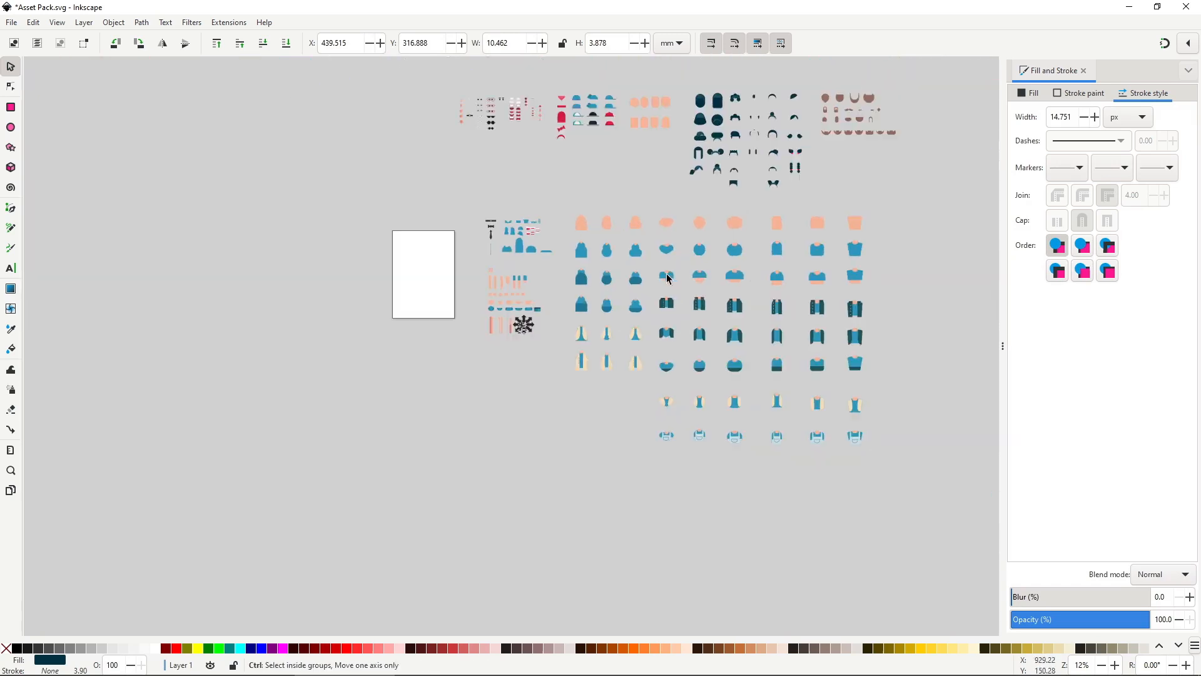
{"action": "left_click_drag", "start_coordinate": [796, 262], "coordinate": [488, 396]}
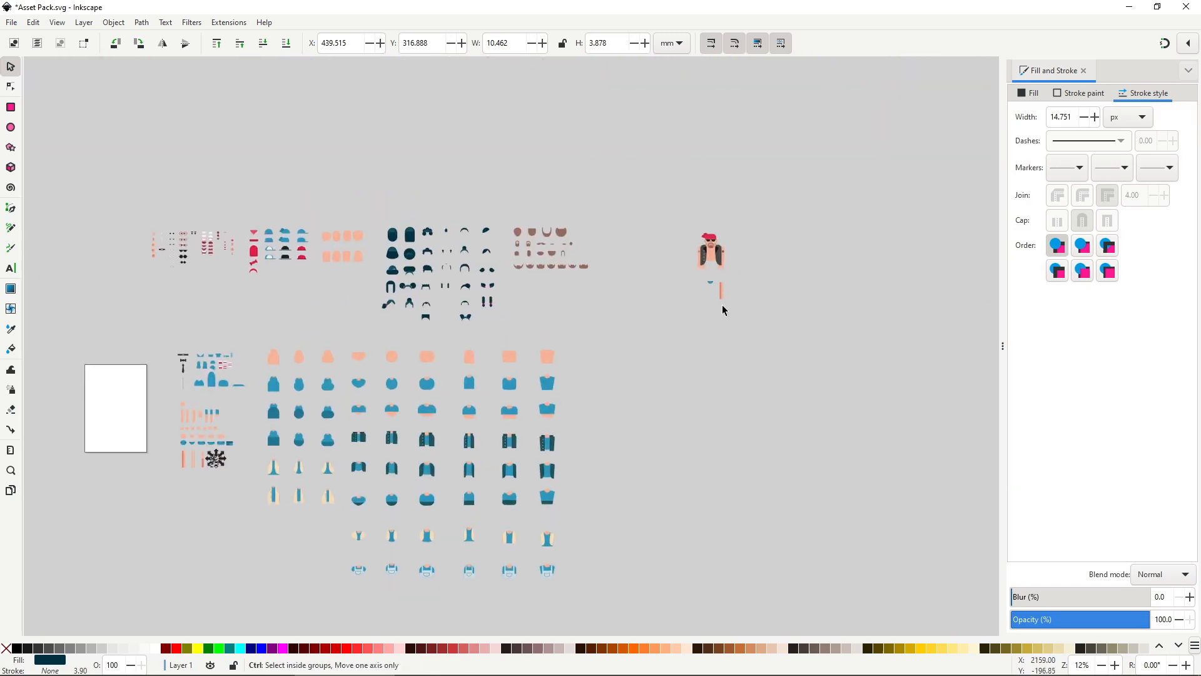
{"action": "key", "text": "ctrl+v"}
Copy the dark belt with the buckle from the asset pack and paste it below the character
{"action": "scroll", "coordinate": [167, 381], "scroll_direction": "up", "scroll_amount": 4}
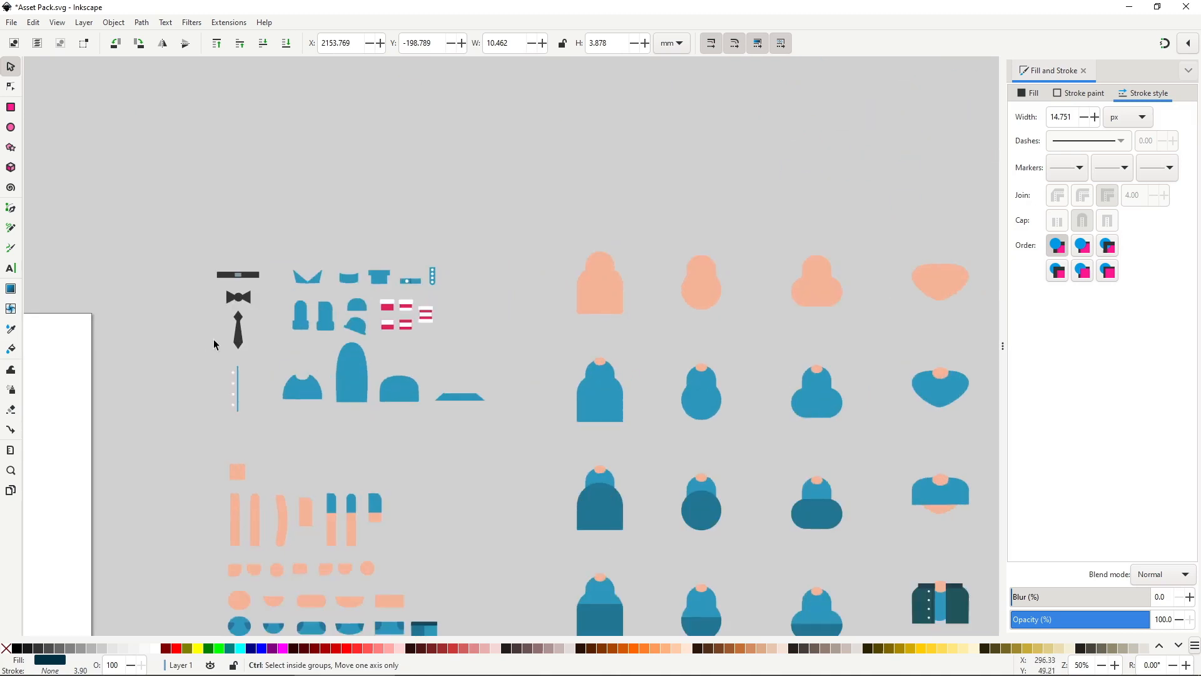
{"action": "left_click", "coordinate": [253, 277]}
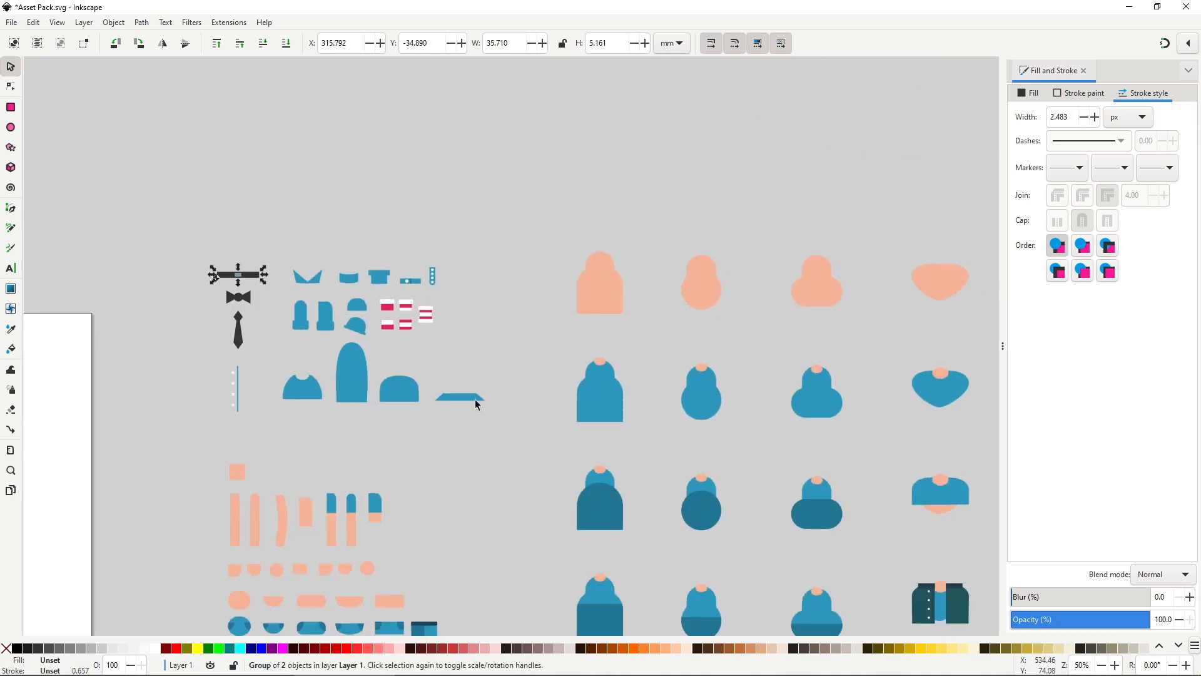
{"action": "scroll", "coordinate": [501, 410], "scroll_direction": "down", "scroll_amount": 3}
{"action": "left_click_drag", "start_coordinate": [800, 305], "coordinate": [247, 427]}
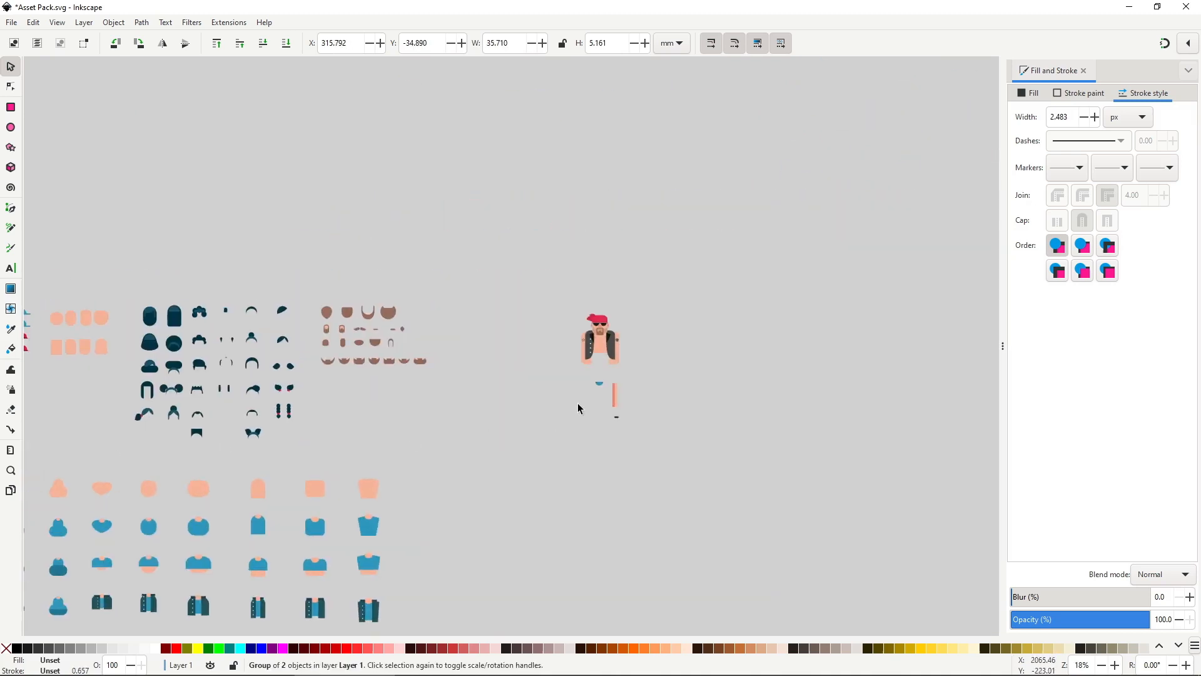
{"action": "left_click", "coordinate": [599, 399], "text": "ctrl"}
Centre the blue shorts under the torso and enlarge them to about 48.5 × 16.2 mm
{"action": "scroll", "coordinate": [624, 391], "scroll_direction": "up", "scroll_amount": 4}
{"action": "left_click", "coordinate": [649, 368]}
{"action": "left_click_drag", "start_coordinate": [661, 360], "coordinate": [633, 448]}
{"action": "scroll", "coordinate": [620, 446], "scroll_direction": "up", "scroll_amount": 1}
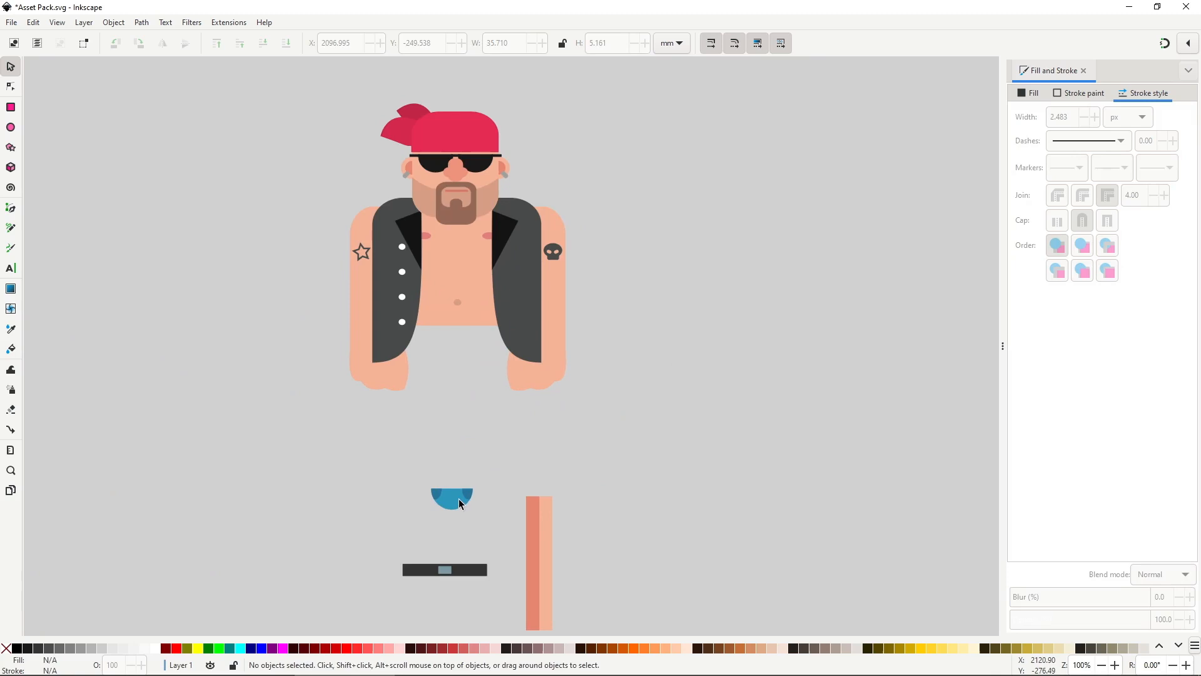
{"action": "left_click_drag", "start_coordinate": [459, 498], "coordinate": [459, 369]}
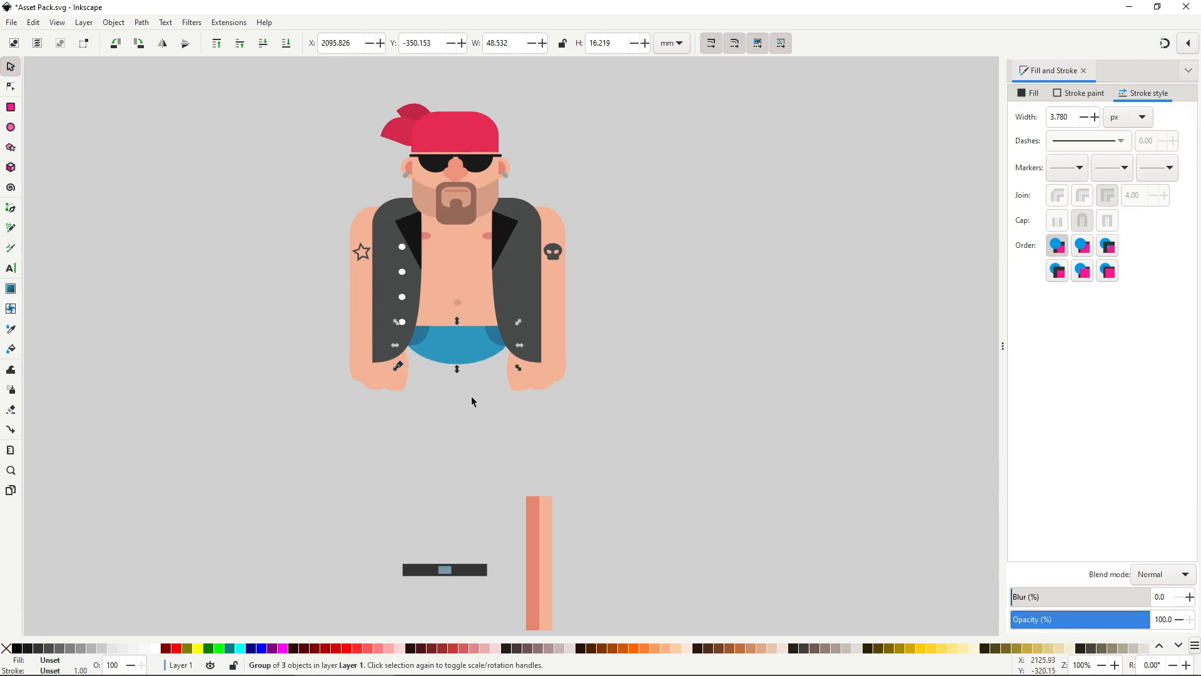
{"action": "left_click", "coordinate": [473, 395]}
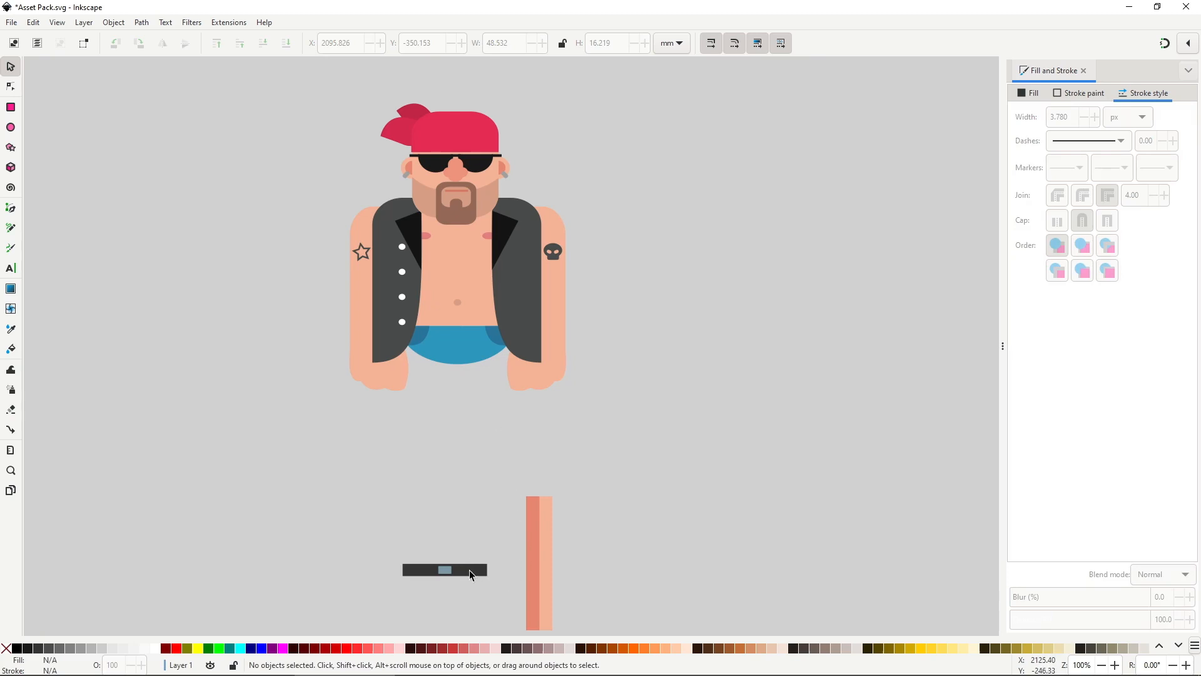
Move the belt aside, centre the two-tone leg piece below the shorts and widen it to about 24.9 mm
{"action": "mouse_move", "coordinate": [470, 573]}
{"action": "left_mouse_down"}
{"action": "mouse_move", "coordinate": [620, 549]}
{"action": "mouse_move", "coordinate": [659, 528]}
{"action": "left_mouse_up"}
{"action": "left_click", "coordinate": [588, 538]}
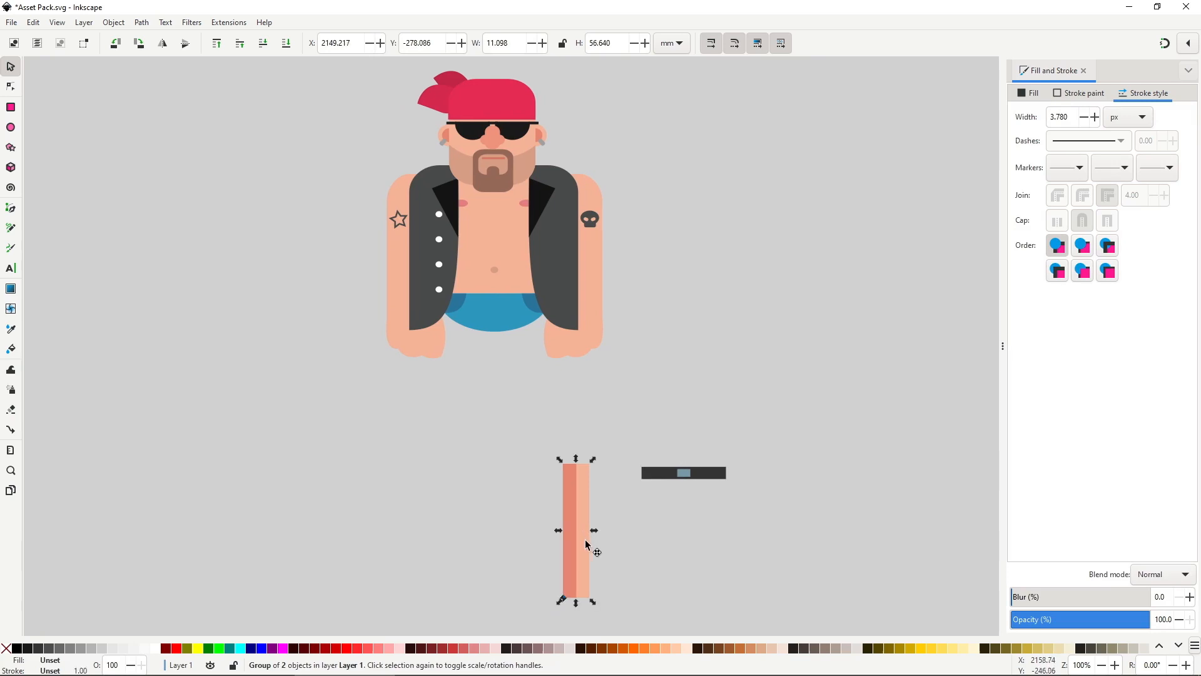
{"action": "left_click_drag", "start_coordinate": [584, 540], "coordinate": [527, 392]}
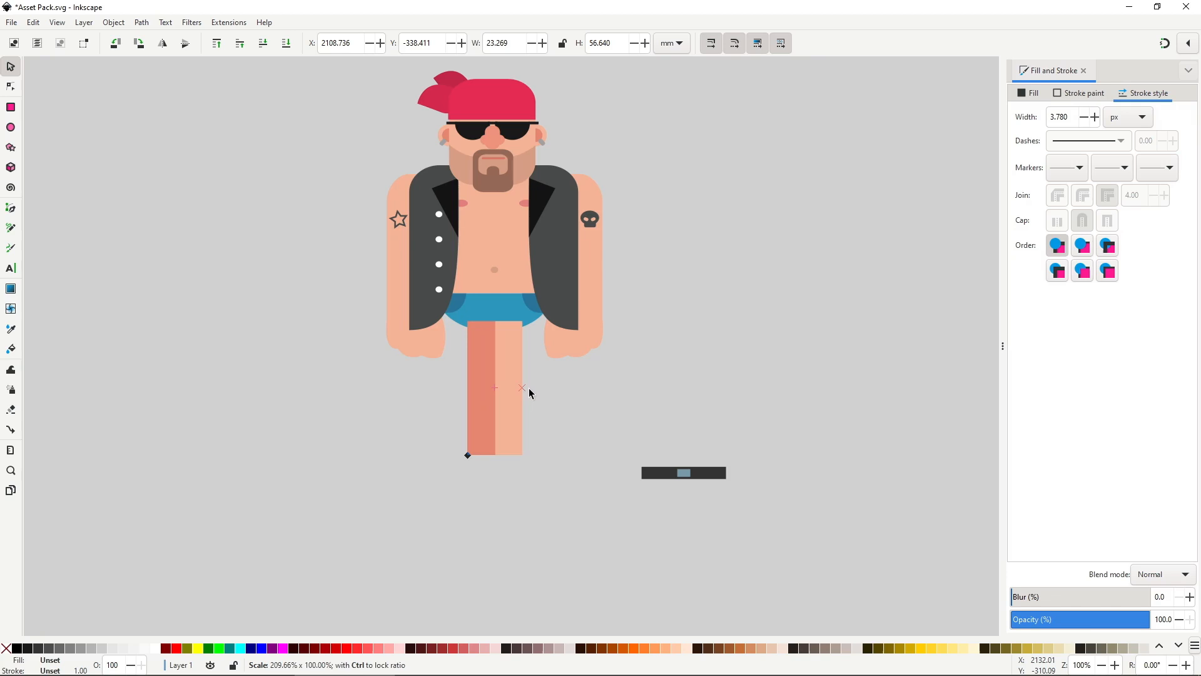
{"action": "left_click_drag", "start_coordinate": [528, 389], "coordinate": [531, 390]}
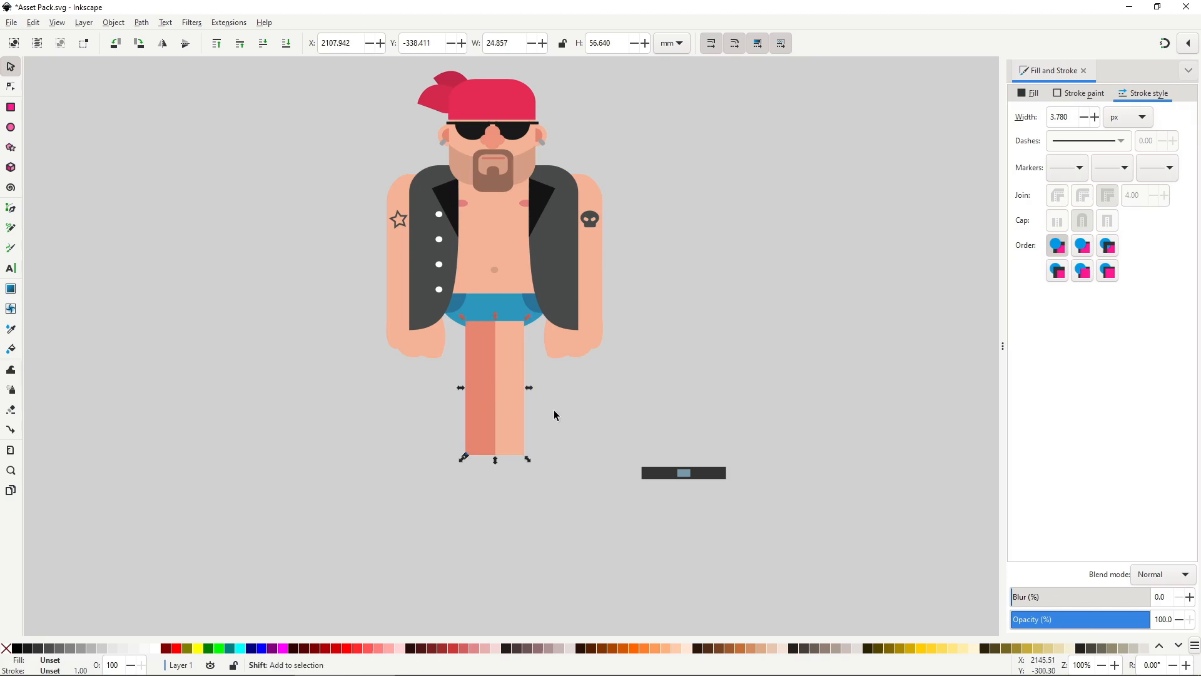
Lower the legs behind the shorts and shorten them to about 51.9 mm
{"action": "key", "text": "Page_Down"}
{"action": "left_click_drag", "start_coordinate": [494, 461], "coordinate": [496, 446]}
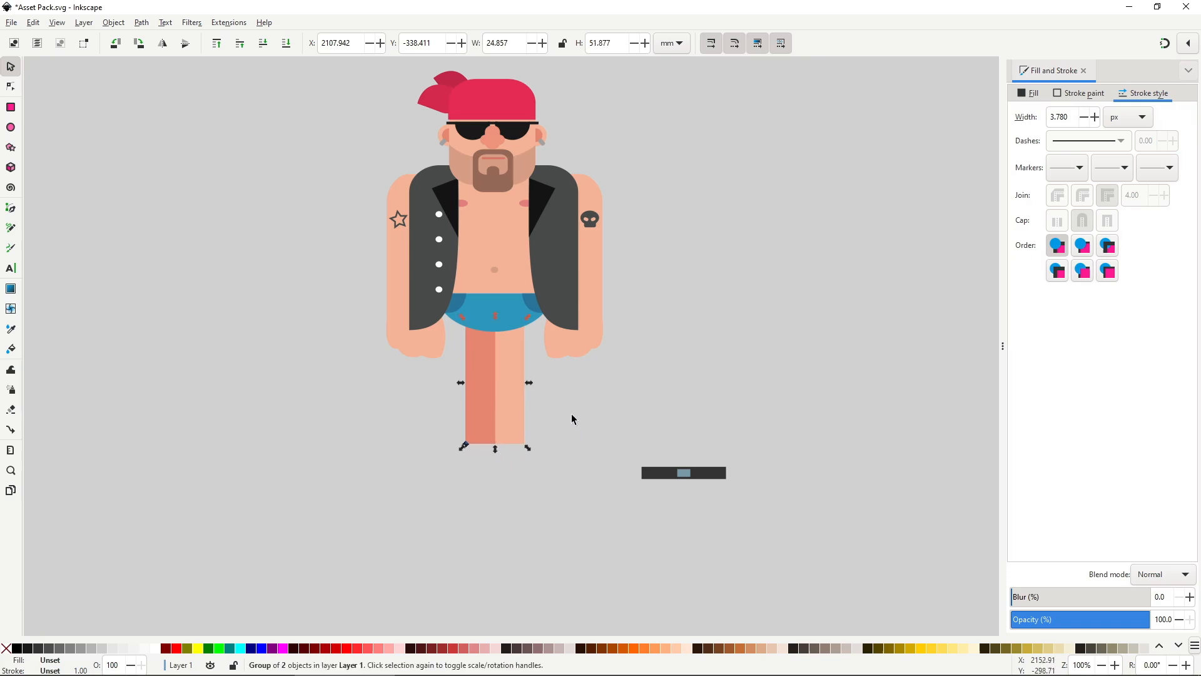
{"action": "left_click", "coordinate": [572, 414]}
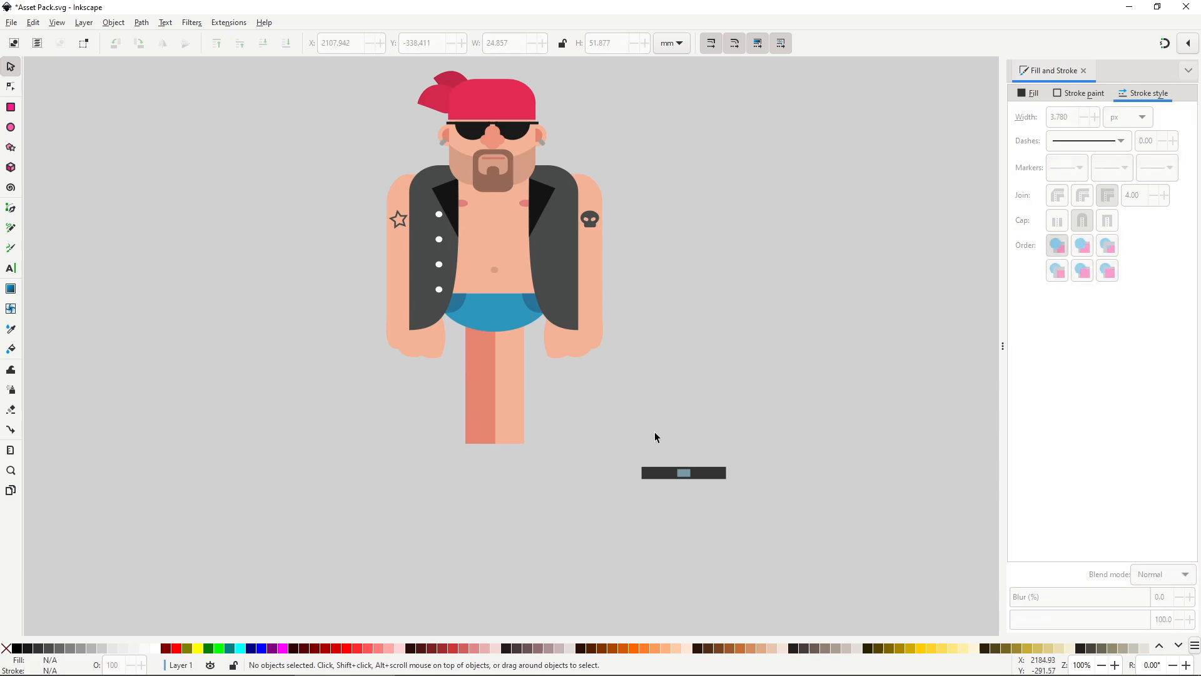
Place the belt along the top edge of the shorts, widened to about 40.2 mm and stacked in front of them
{"action": "left_click_drag", "start_coordinate": [689, 471], "coordinate": [504, 286]}
{"action": "key", "text": "Page_Down"}
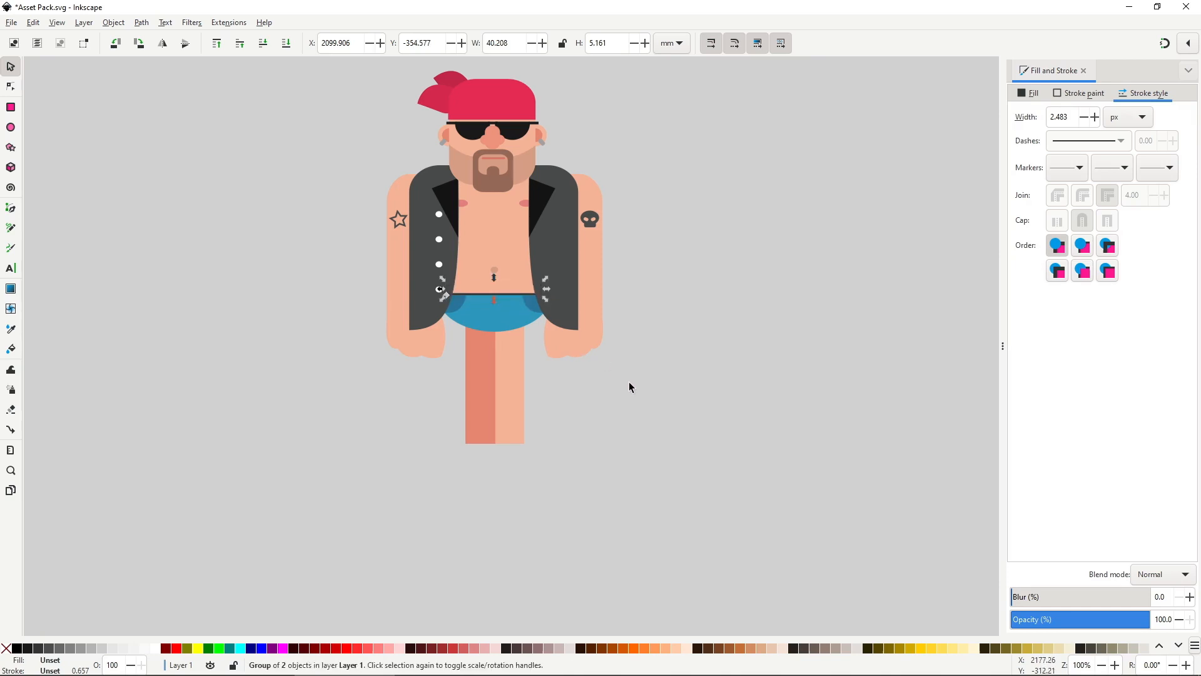
{"action": "key", "text": "Page_Up"}
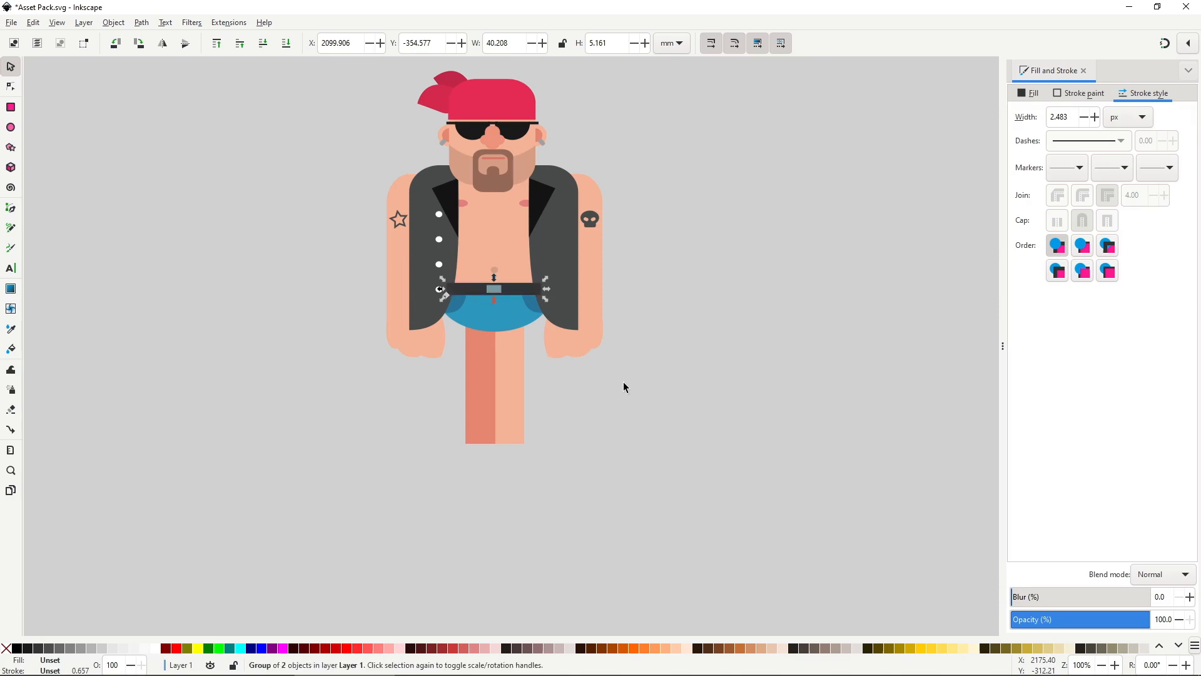
{"action": "left_click", "coordinate": [620, 382]}
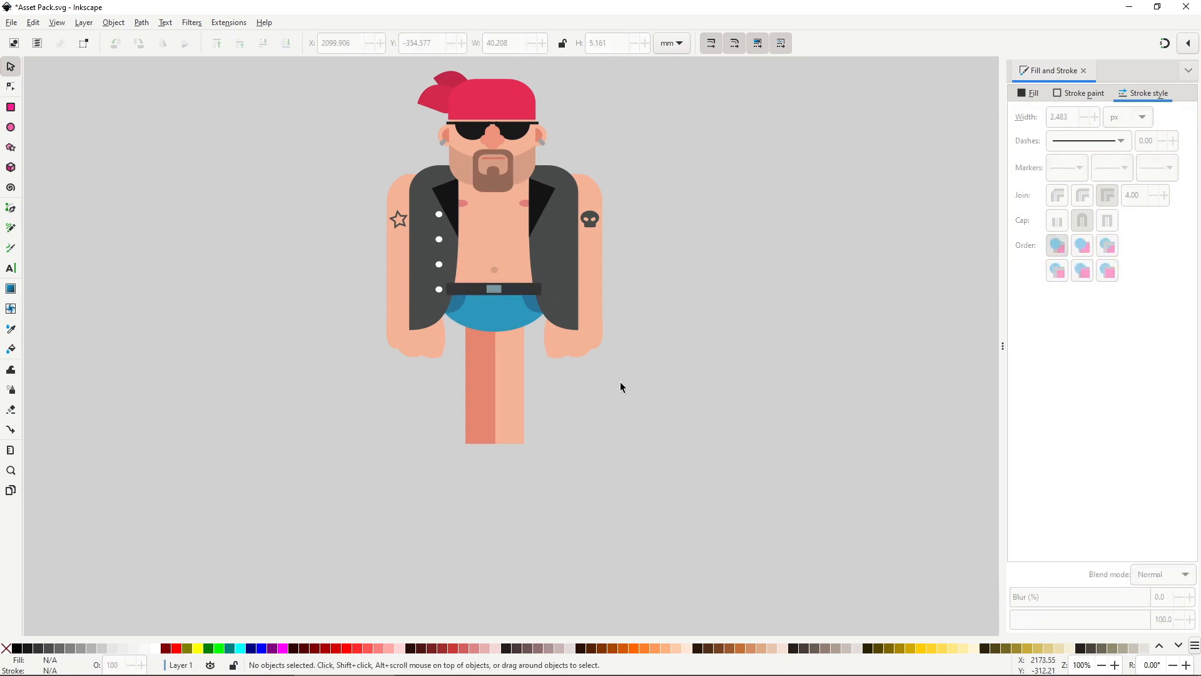
Ungroup the torso and vest pieces and tuck the belt's ends behind the vest
{"action": "left_click", "coordinate": [546, 249]}
{"action": "right_click", "coordinate": [546, 249]}
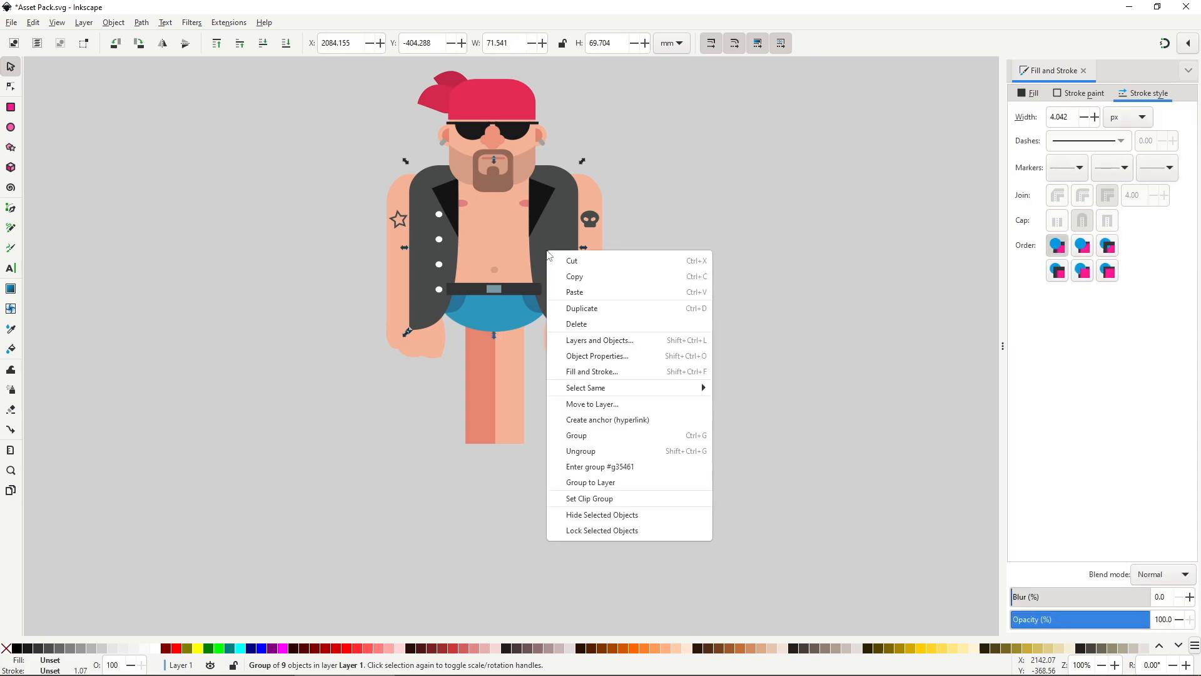
{"action": "left_click", "coordinate": [601, 451]}
{"action": "key", "text": "Escape"}
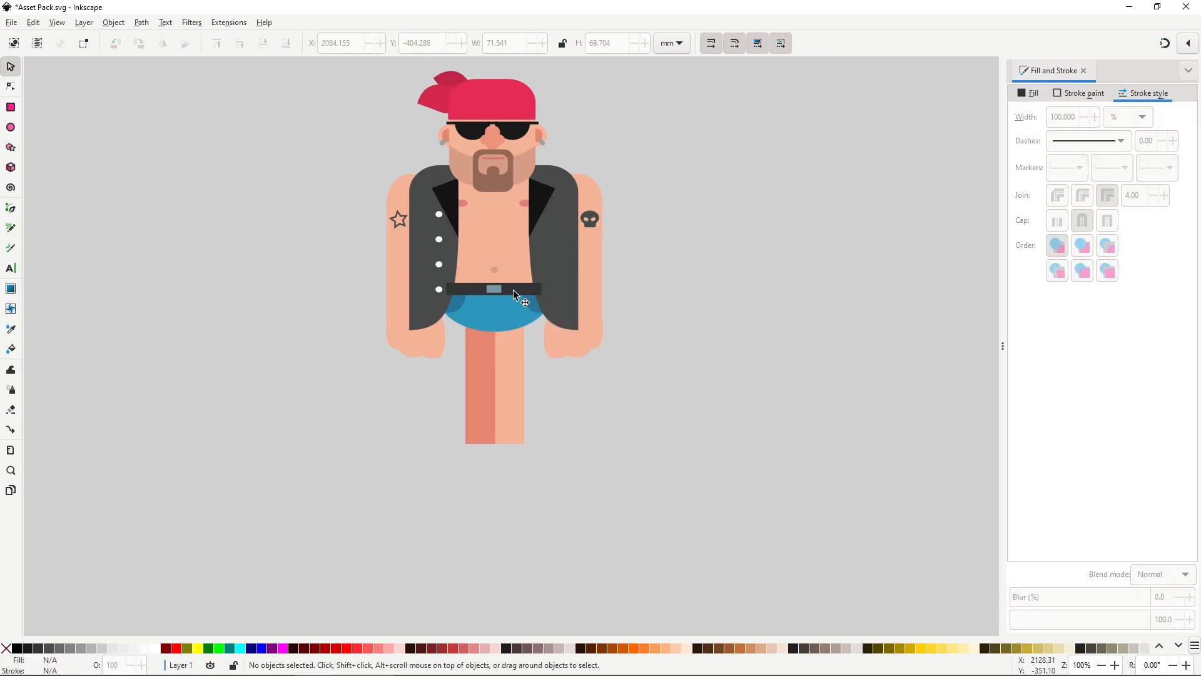
{"action": "left_click", "coordinate": [513, 290]}
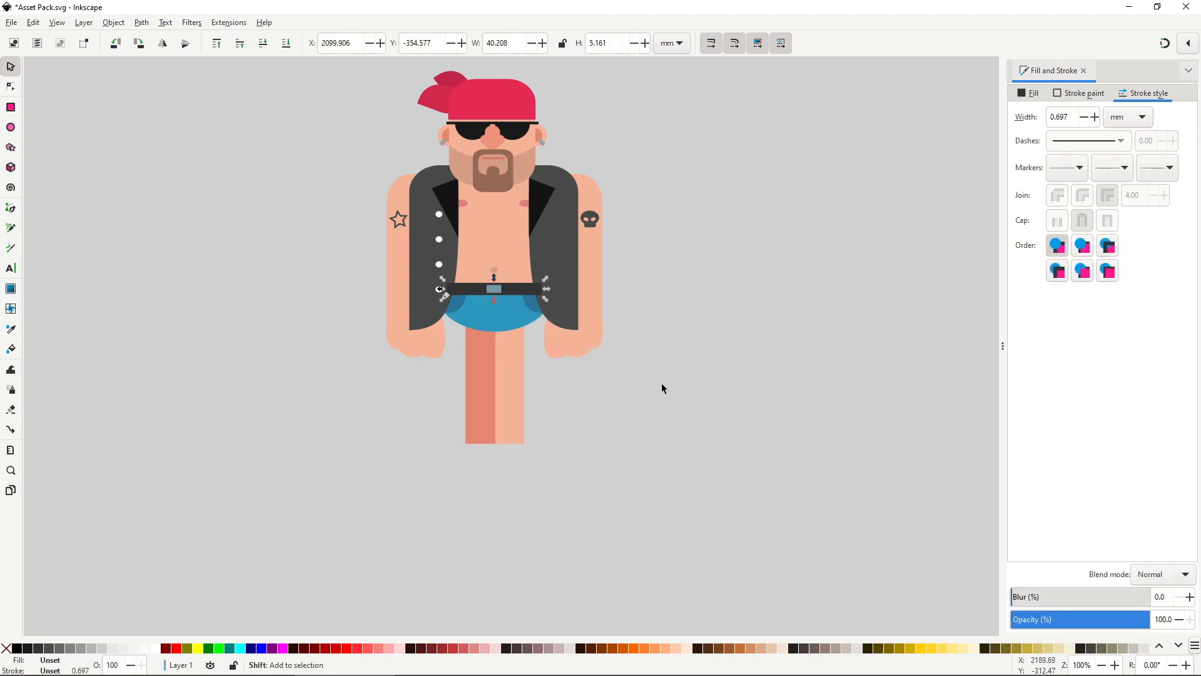
{"action": "left_click", "coordinate": [690, 409]}
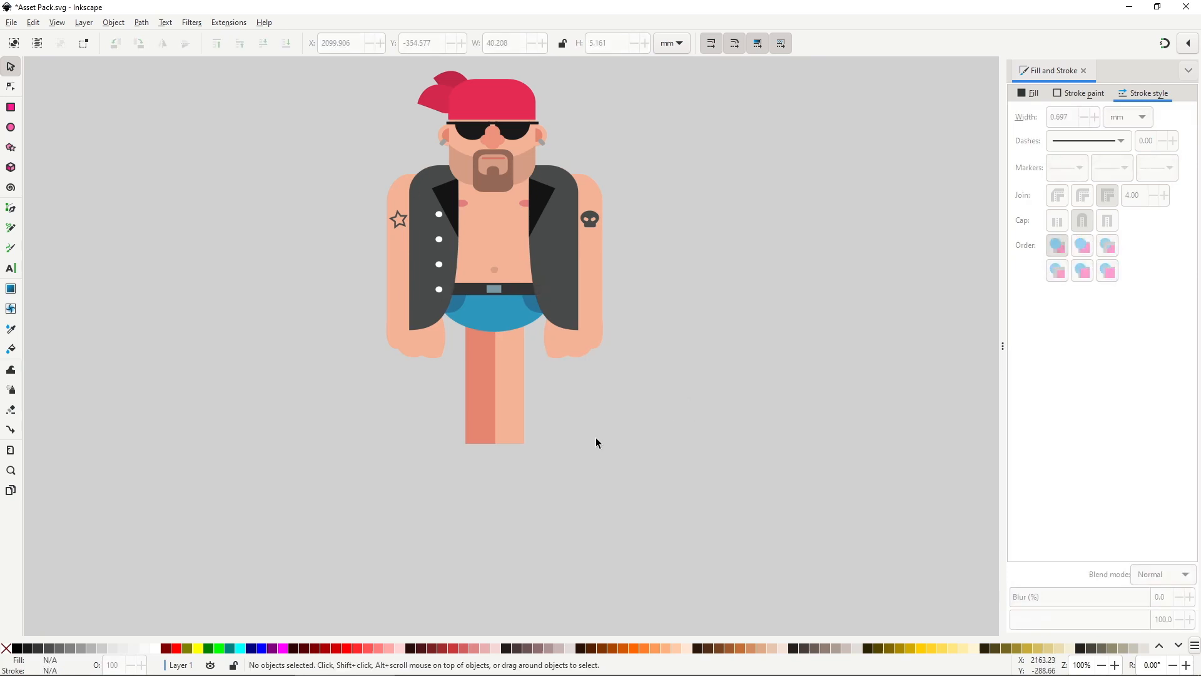
Recolour the light half of the leg piece with the shorts' blue and the dark half with the pockets' darker blue
{"action": "key", "text": "n"}
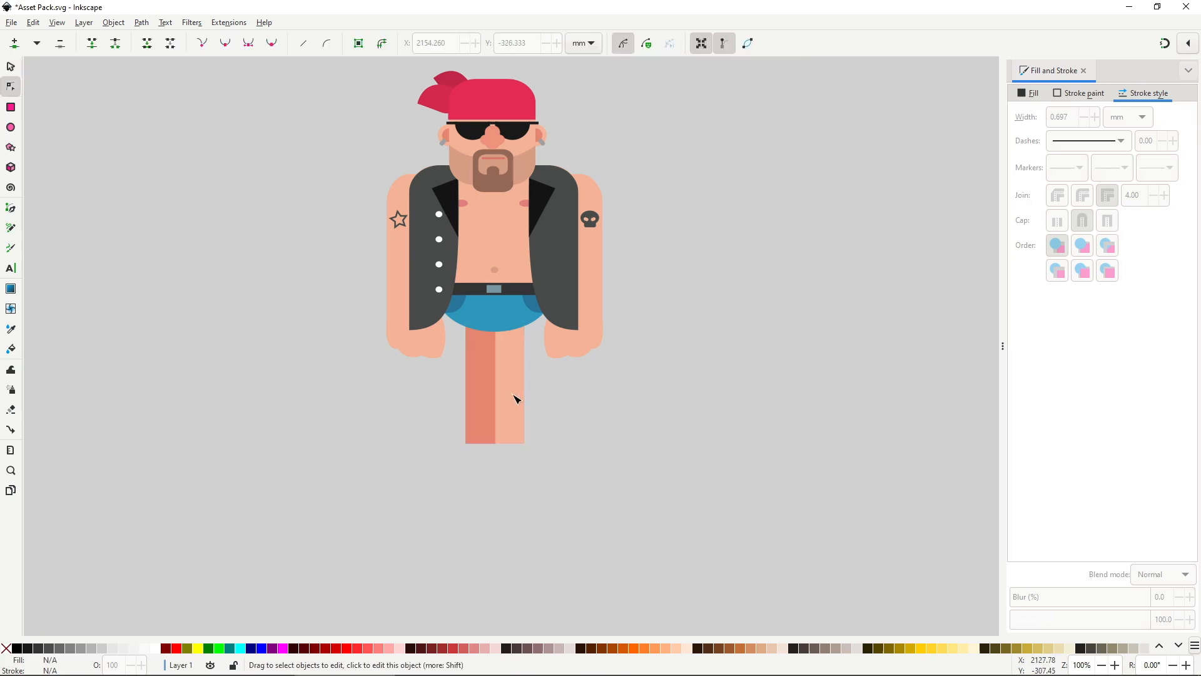
{"action": "left_click", "coordinate": [514, 398]}
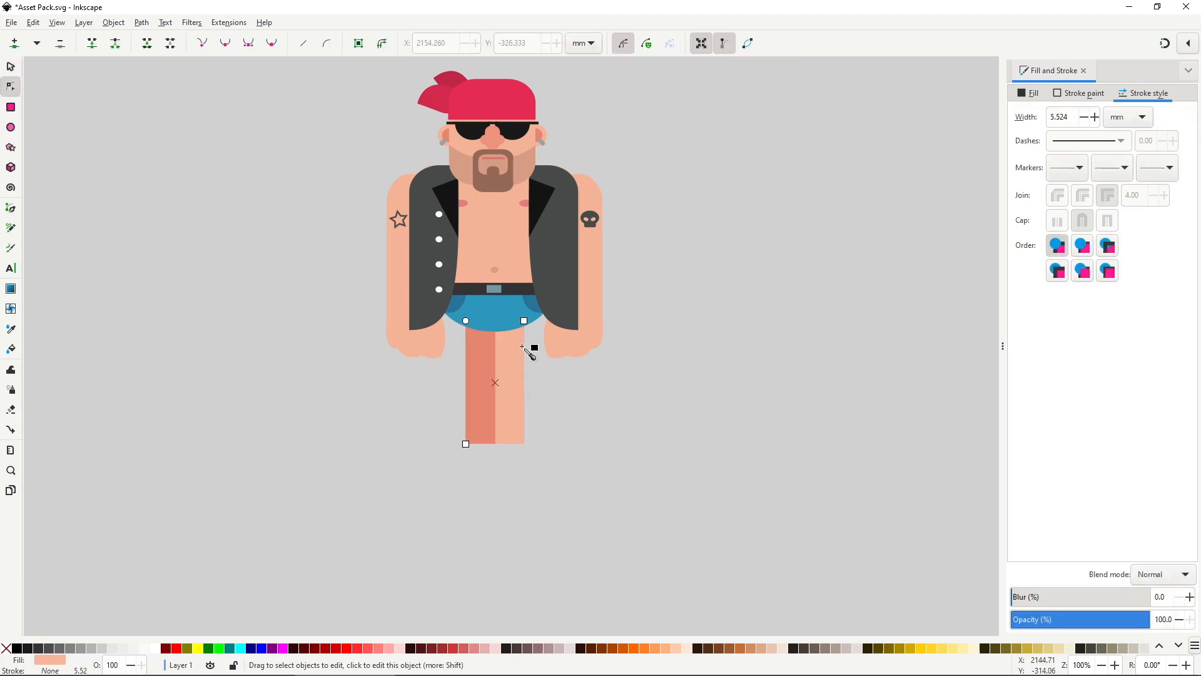
{"action": "key", "text": "d"}
{"action": "left_click", "coordinate": [515, 321]}
{"action": "key", "text": "n"}
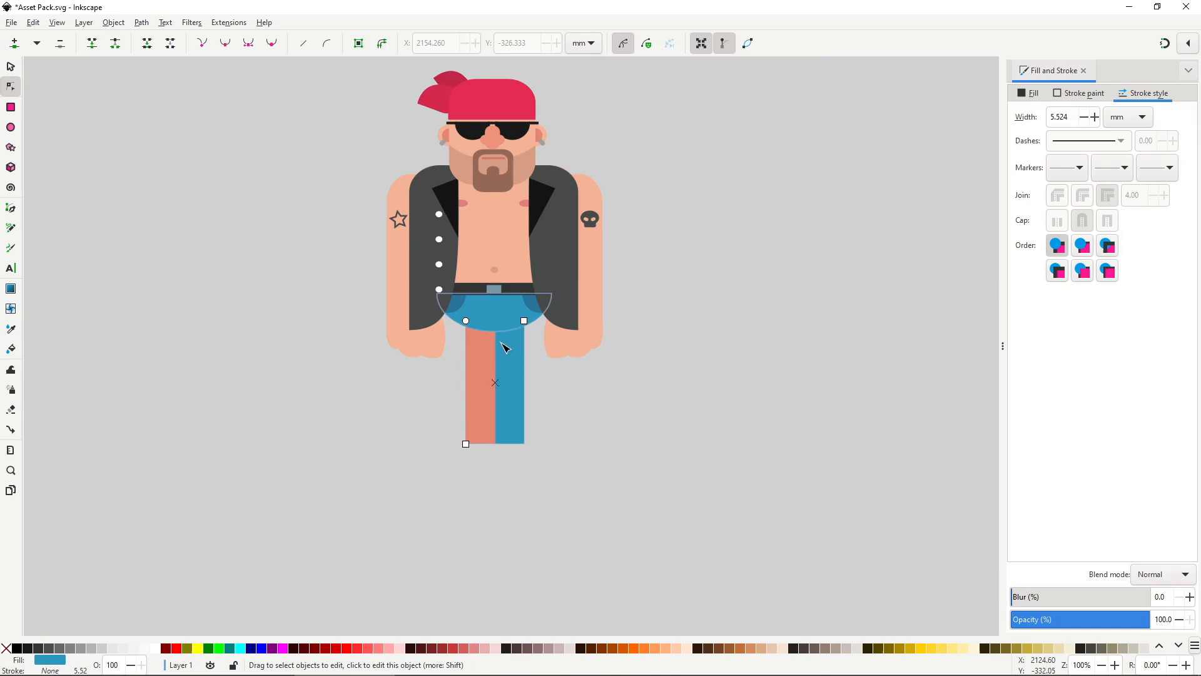
{"action": "left_click", "coordinate": [483, 381]}
{"action": "key", "text": "d"}
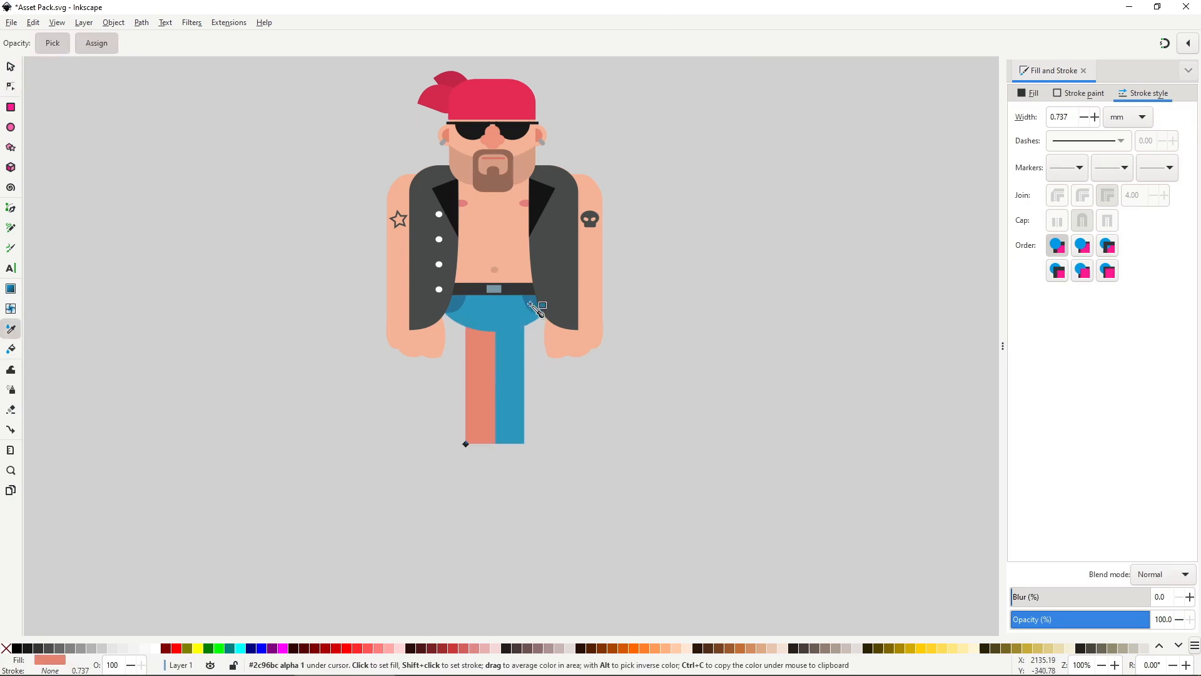
{"action": "left_click", "coordinate": [534, 311]}
{"action": "key", "text": "s"}
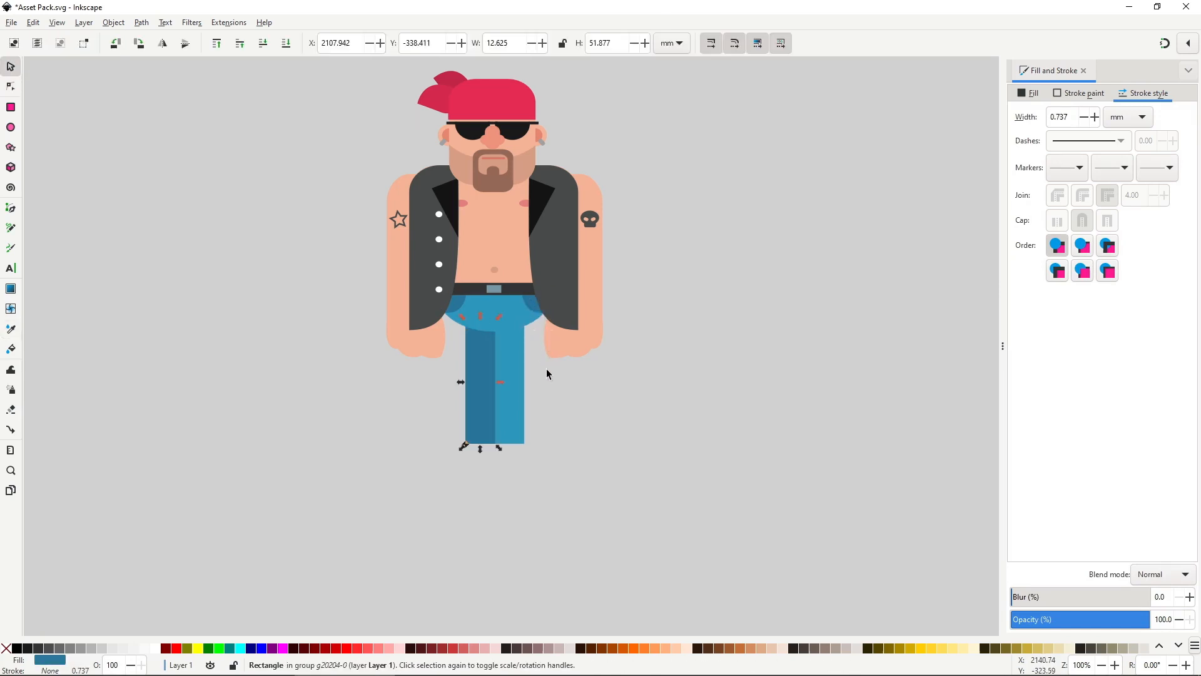
{"action": "left_click", "coordinate": [558, 400]}
Place the dark navy shoe at about 21.1 × 7.8 mm under the legs and duplicate it to form a pair
{"action": "scroll", "coordinate": [582, 456], "scroll_direction": "down", "scroll_amount": 1}
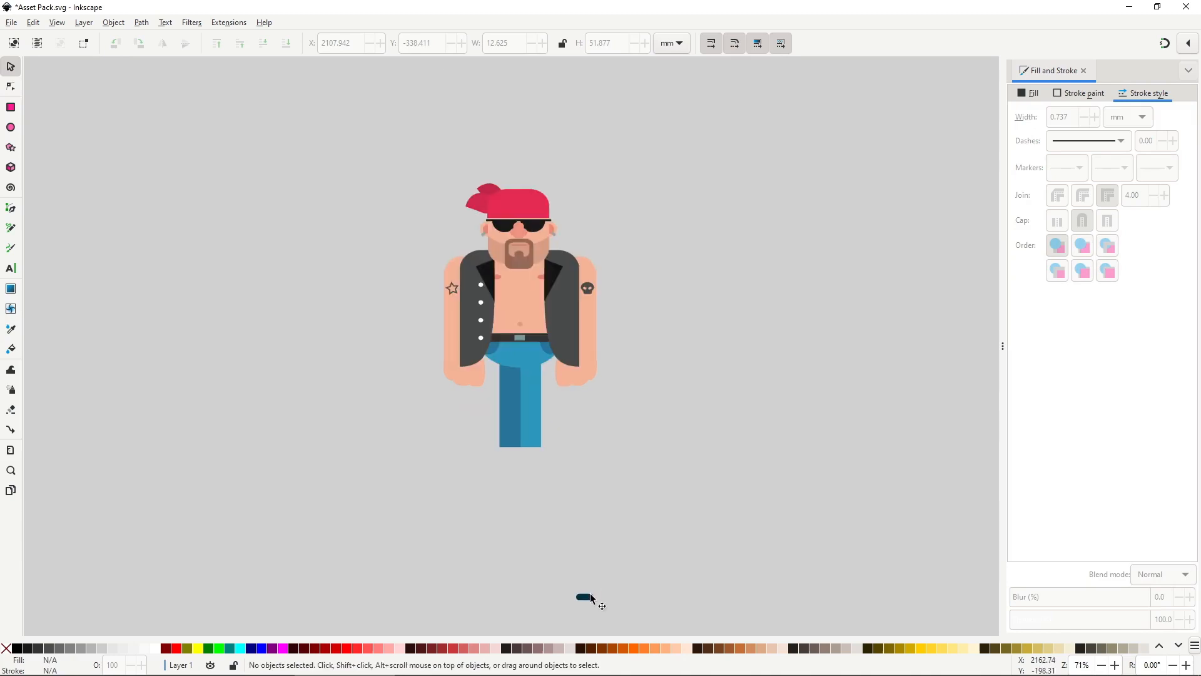
{"action": "left_click", "coordinate": [590, 598]}
{"action": "left_click_drag", "start_coordinate": [590, 599], "coordinate": [465, 442]}
{"action": "scroll", "coordinate": [539, 449], "scroll_direction": "up", "scroll_amount": 2}
{"action": "key", "text": "ctrl+d"}
{"action": "left_click", "coordinate": [641, 474]}
{"action": "scroll", "coordinate": [642, 475], "scroll_direction": "down", "scroll_amount": 2}
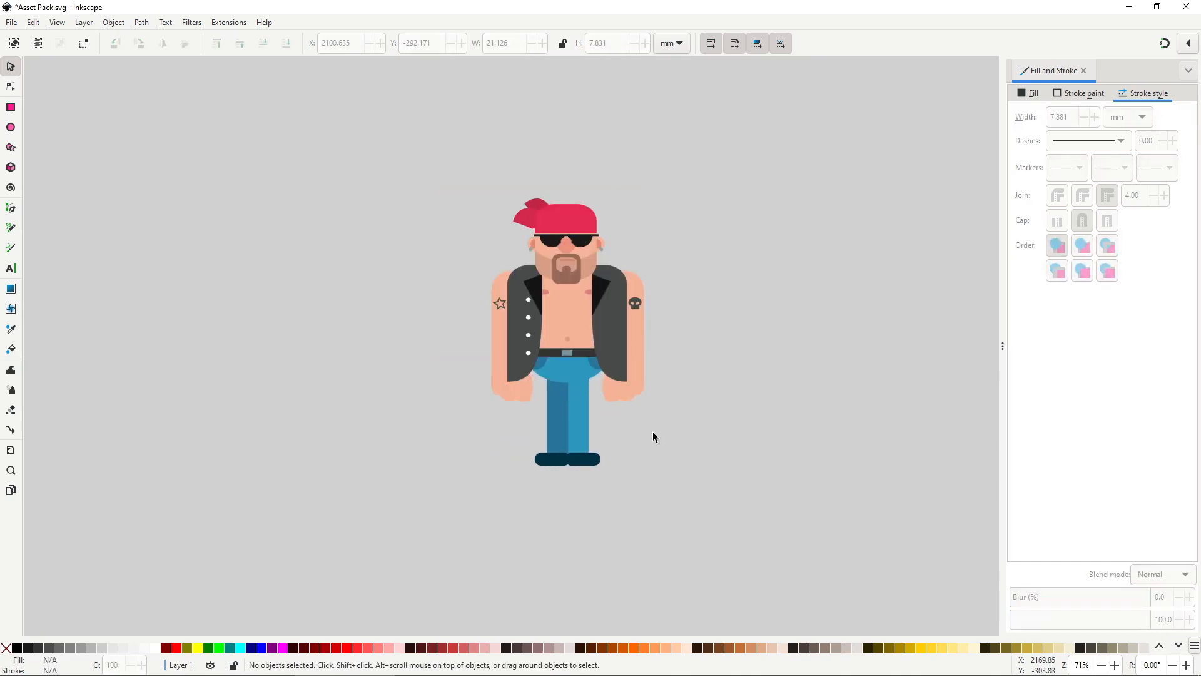
Stretch the belt and its buckle taller along the top edge of the shorts and touch up the belt
{"action": "left_click_drag", "start_coordinate": [652, 432], "coordinate": [587, 466]}
{"action": "scroll", "coordinate": [589, 440], "scroll_direction": "up", "scroll_amount": 1}
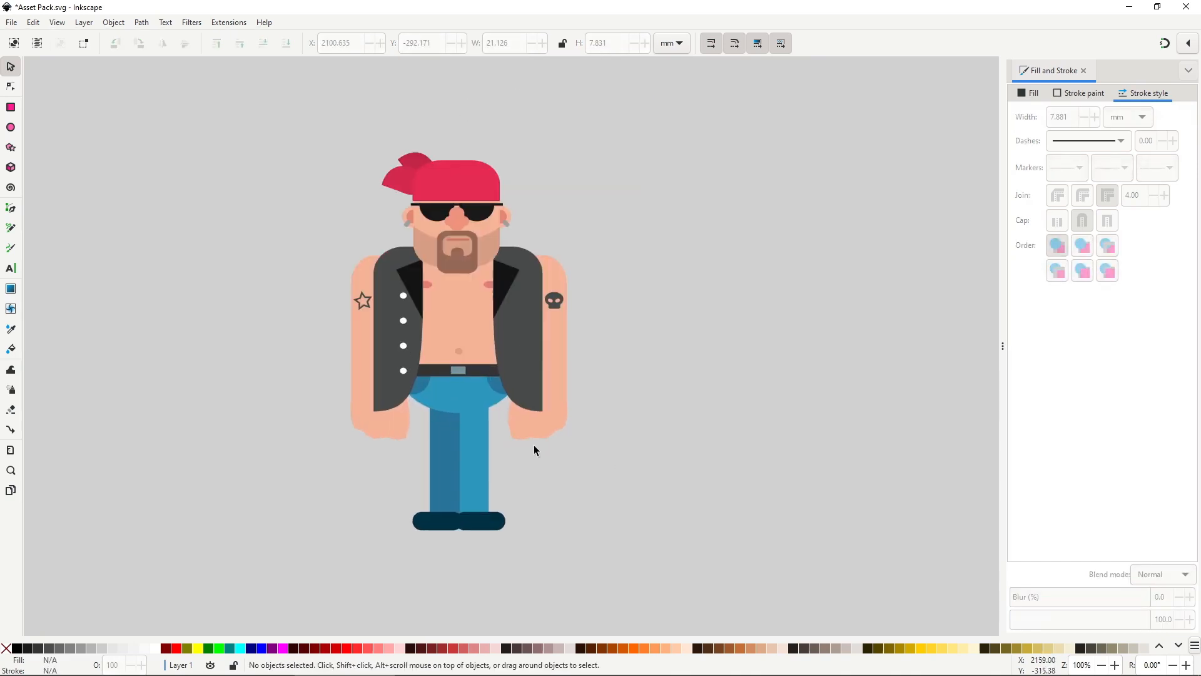
{"action": "scroll", "coordinate": [455, 376], "scroll_direction": "up", "scroll_amount": 2}
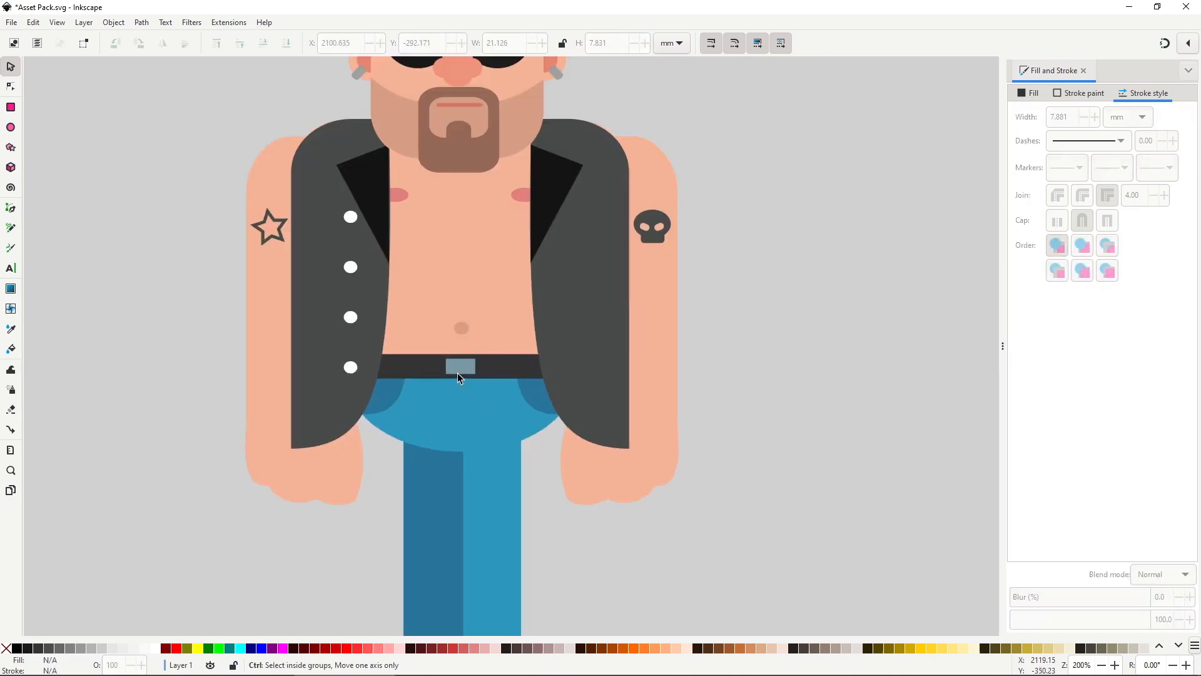
{"action": "left_click", "coordinate": [476, 375]}
{"action": "mouse_move", "coordinate": [465, 348]}
{"action": "left_mouse_down"}
{"action": "mouse_move", "coordinate": [501, 374]}
{"action": "mouse_move", "coordinate": [520, 362]}
{"action": "left_mouse_up"}
{"action": "scroll", "coordinate": [544, 432], "scroll_direction": "down", "scroll_amount": 2}
{"action": "left_click", "coordinate": [638, 465]}
{"action": "scroll", "coordinate": [501, 383], "scroll_direction": "up", "scroll_amount": 2}
{"action": "key", "text": "d"}
{"action": "left_click", "coordinate": [552, 209]}
{"action": "left_click", "coordinate": [553, 194]}
{"action": "key", "text": "s"}
{"action": "left_click_drag", "start_coordinate": [507, 374], "coordinate": [504, 378]}
{"action": "scroll", "coordinate": [582, 429], "scroll_direction": "down", "scroll_amount": 2}
{"action": "left_click", "coordinate": [704, 452]}
Enlarge the head group to about 57.6 × 53.9 mm and seat it on the shoulders
{"action": "scroll", "coordinate": [702, 451], "scroll_direction": "down", "scroll_amount": 1}
{"action": "scroll", "coordinate": [634, 401], "scroll_direction": "up", "scroll_amount": 1}
{"action": "left_click", "coordinate": [611, 285]}
{"action": "left_click_drag", "start_coordinate": [627, 226], "coordinate": [643, 222]}
{"action": "left_click_drag", "start_coordinate": [585, 317], "coordinate": [586, 319]}
{"action": "left_click", "coordinate": [698, 413]}
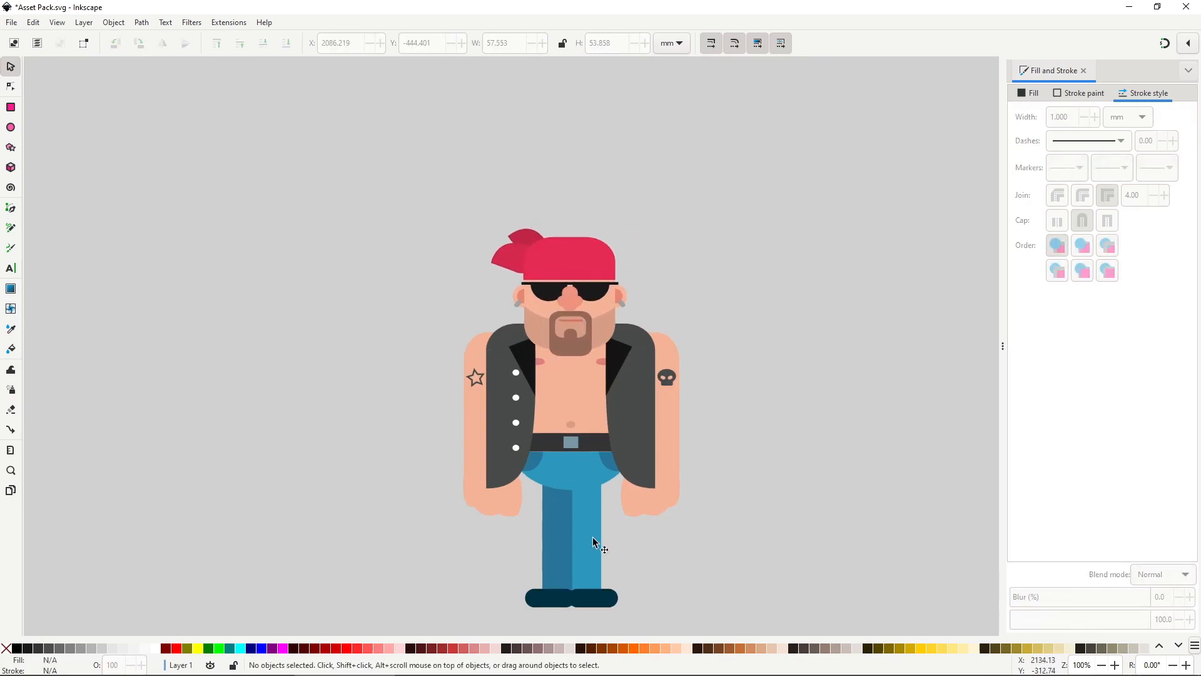
{"action": "scroll", "coordinate": [603, 546], "scroll_direction": "down", "scroll_amount": 1}
{"action": "left_click", "coordinate": [601, 563]}
{"action": "left_click_drag", "start_coordinate": [602, 564], "coordinate": [580, 508]}
{"action": "scroll", "coordinate": [600, 477], "scroll_direction": "up", "scroll_amount": 1}
{"action": "left_click", "coordinate": [596, 508], "text": "shift"}
{"action": "left_click", "coordinate": [534, 510], "text": "shift"}
{"action": "scroll", "coordinate": [597, 474], "scroll_direction": "down", "scroll_amount": 1}
{"action": "left_click", "coordinate": [610, 392]}
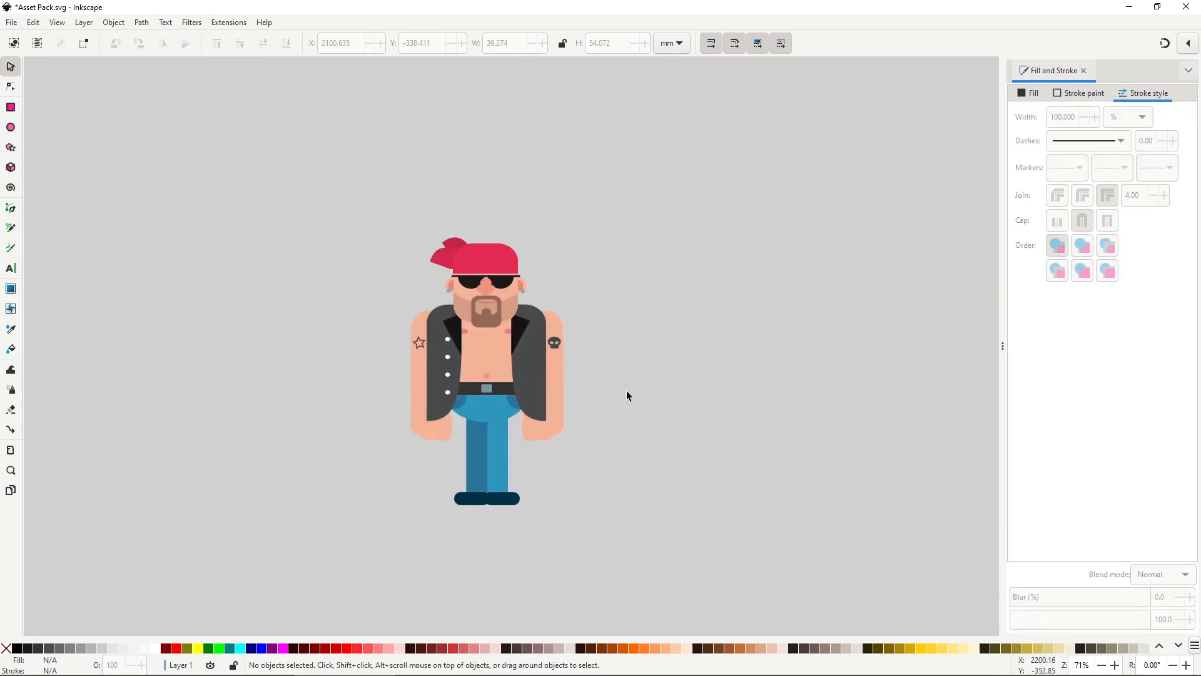
{"action": "scroll", "coordinate": [479, 370], "scroll_direction": "up", "scroll_amount": 1}
{"action": "left_click", "coordinate": [504, 510]}
{"action": "mouse_move", "coordinate": [496, 522]}
{"action": "left_mouse_down"}
{"action": "mouse_move", "coordinate": [496, 538]}
{"action": "mouse_move", "coordinate": [496, 490]}
{"action": "mouse_move", "coordinate": [496, 521]}
{"action": "left_mouse_up"}
{"action": "left_click", "coordinate": [625, 502]}
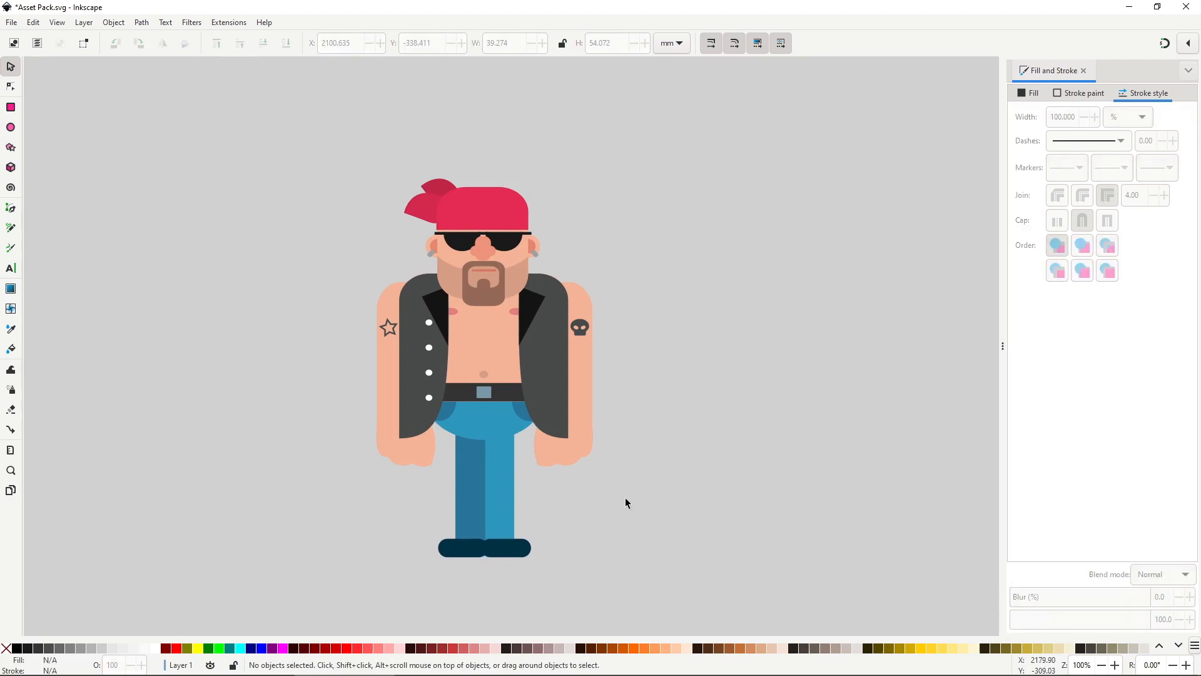
Raise the lower edge of the shorts and extend the leg piece upward behind them to about 53.7 mm high
{"action": "left_click", "coordinate": [491, 427]}
{"action": "left_click_drag", "start_coordinate": [484, 444], "coordinate": [490, 427]}
{"action": "left_click", "coordinate": [496, 463]}
{"action": "left_click", "coordinate": [563, 489]}
{"action": "left_click", "coordinate": [508, 482]}
{"action": "left_click", "coordinate": [592, 524]}
{"action": "scroll", "coordinate": [592, 525], "scroll_direction": "down", "scroll_amount": 1}
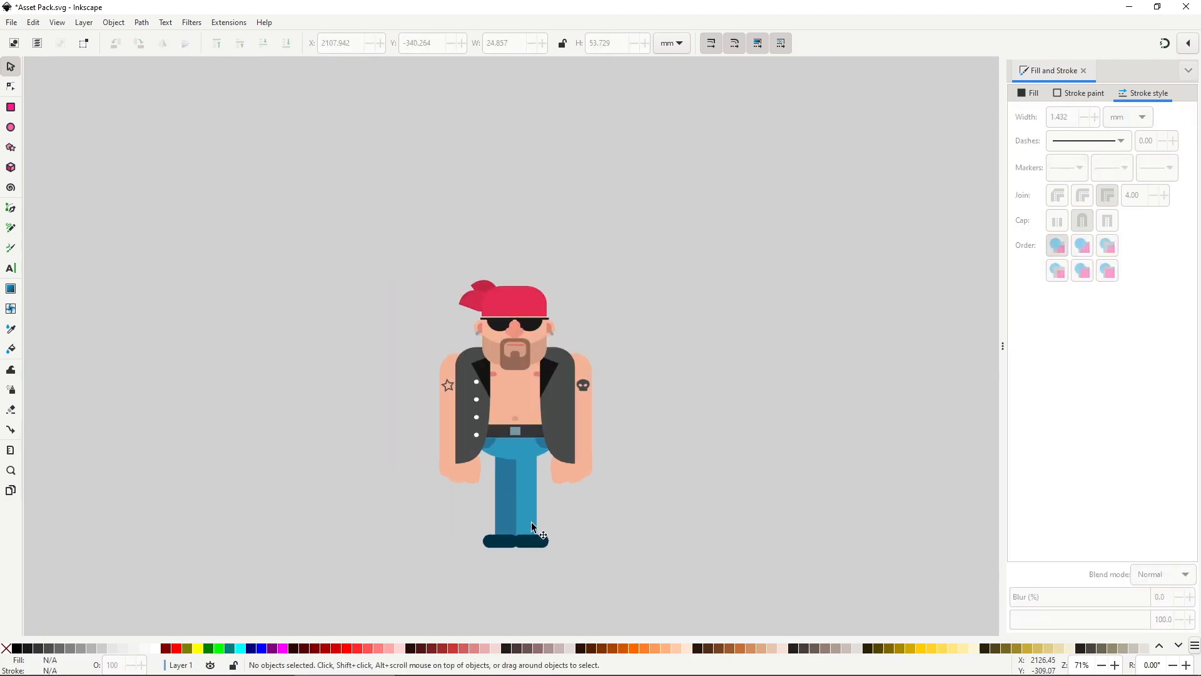
Move the legs and both shoes up together so the legs tuck further behind the shorts
{"action": "scroll", "coordinate": [532, 522], "scroll_direction": "up", "scroll_amount": 1}
{"action": "left_click_drag", "start_coordinate": [531, 550], "coordinate": [523, 531]}
{"action": "key", "text": "ctrl+z"}
{"action": "left_click", "coordinate": [493, 548], "text": "shift"}
{"action": "left_click", "coordinate": [497, 513], "text": "shift"}
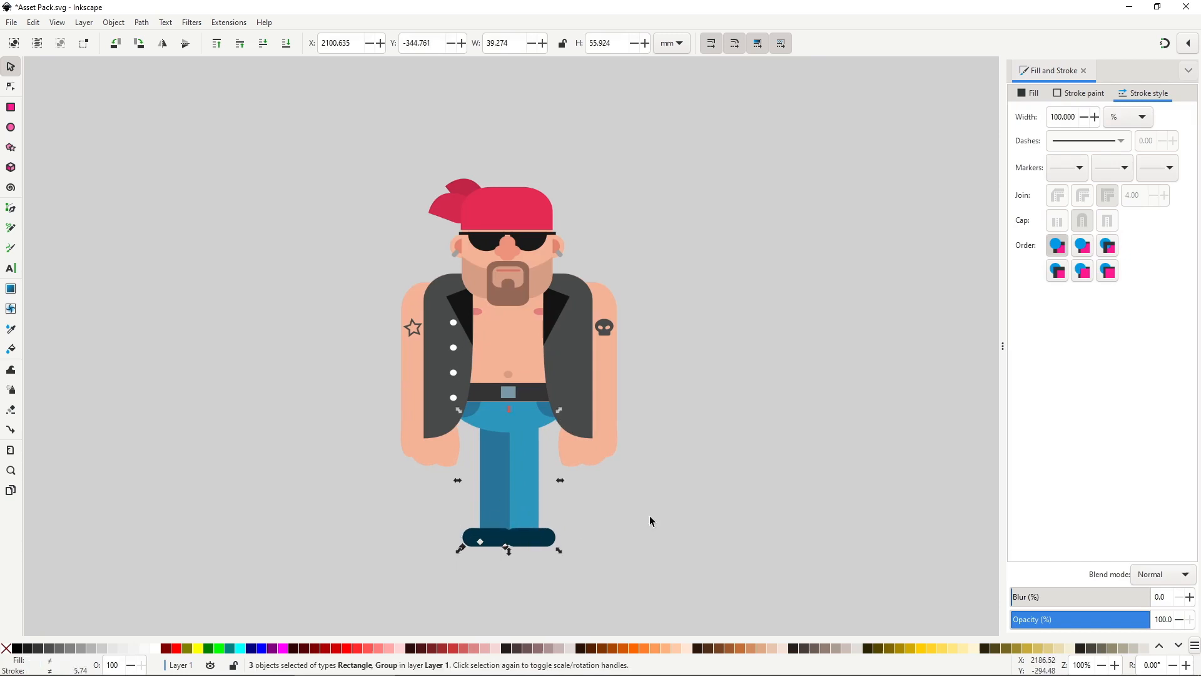
{"action": "left_click", "coordinate": [649, 516]}
Shrink the head group to about 55.9 × 52.3 mm and lower it slightly onto the shoulders
{"action": "left_click", "coordinate": [529, 219]}
{"action": "left_click_drag", "start_coordinate": [568, 175], "coordinate": [566, 177]}
{"action": "left_click_drag", "start_coordinate": [513, 263], "coordinate": [513, 264]}
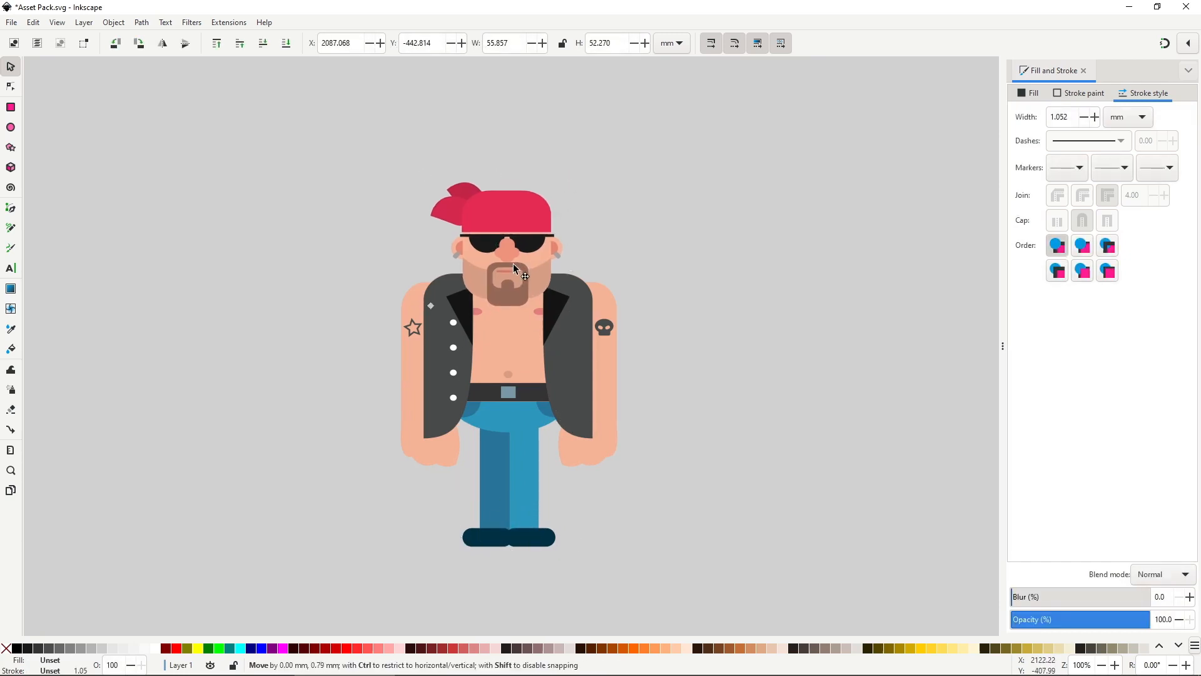
{"action": "scroll", "coordinate": [616, 385], "scroll_direction": "down", "scroll_amount": 1}
{"action": "left_click", "coordinate": [687, 416]}
Resize the head group to about 57.7 × 54.0 mm and nudge it sideways over the torso
{"action": "scroll", "coordinate": [688, 417], "scroll_direction": "up", "scroll_amount": 1}
{"action": "left_click_drag", "start_coordinate": [649, 416], "coordinate": [695, 447]}
{"action": "left_click", "coordinate": [501, 233]}
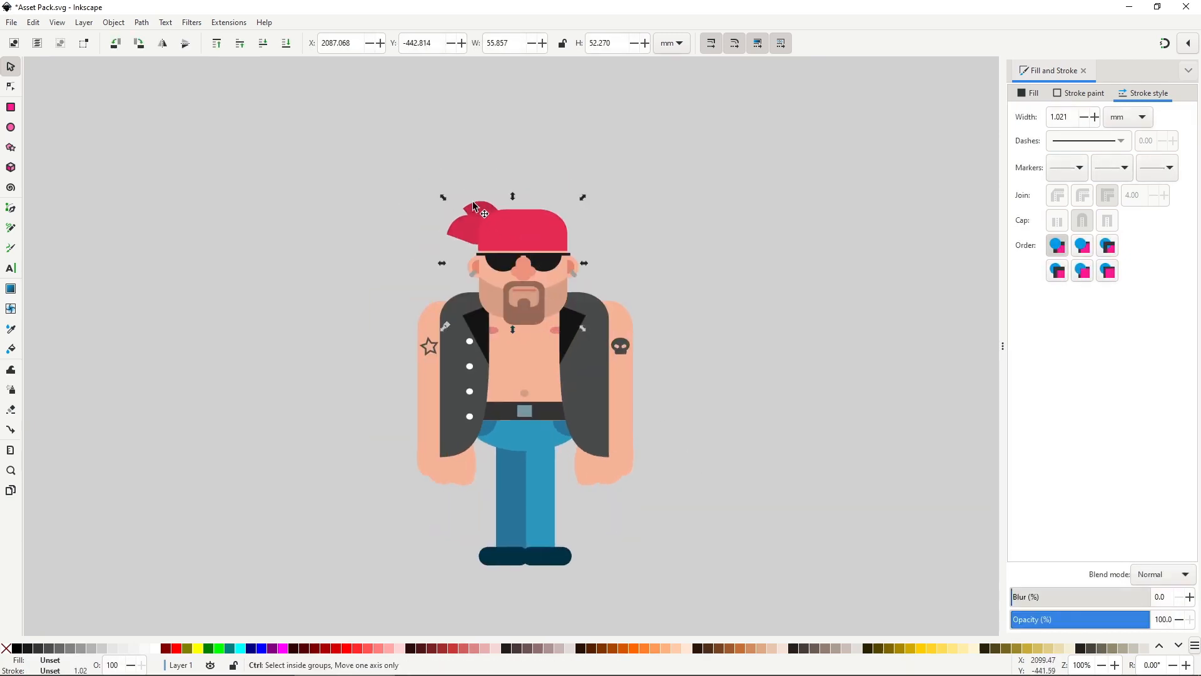
{"action": "left_click_drag", "start_coordinate": [443, 197], "coordinate": [416, 156]}
{"action": "key", "text": "ctrl+z"}
{"action": "left_click_drag", "start_coordinate": [583, 197], "coordinate": [587, 192]}
{"action": "left_click_drag", "start_coordinate": [547, 264], "coordinate": [542, 264]}
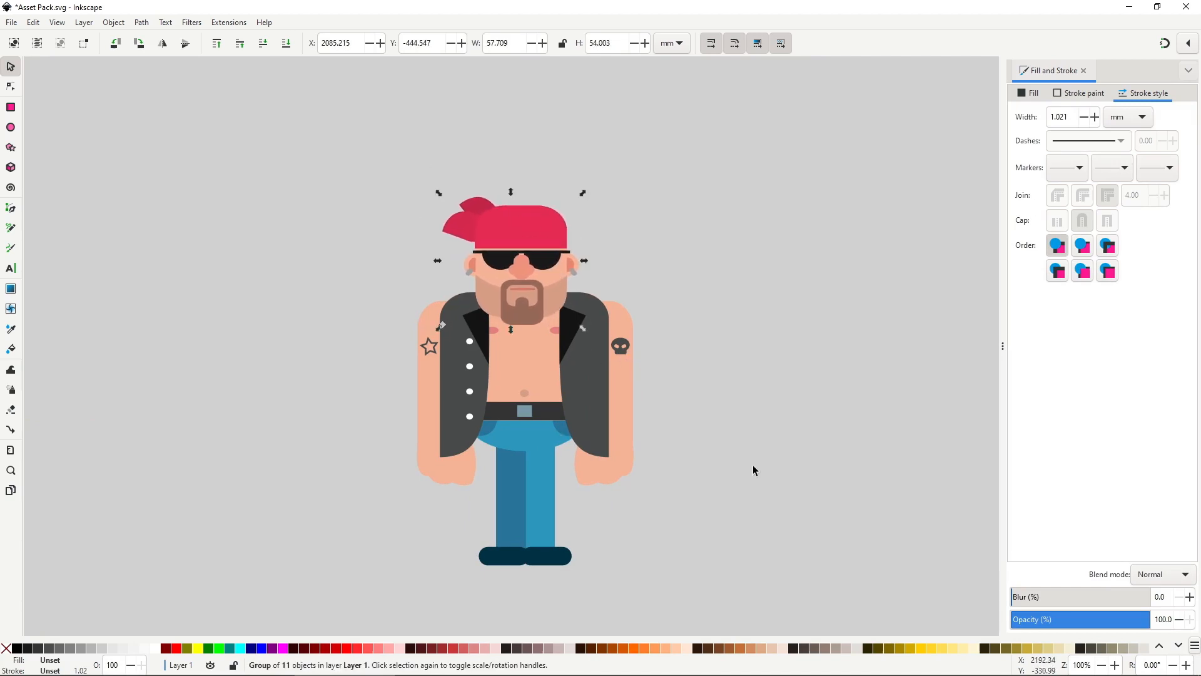
Open the Align and Distribute options and centre the head group horizontally on the torso
{"action": "left_click", "coordinate": [113, 23]}
{"action": "left_click", "coordinate": [122, 435]}
{"action": "left_click", "coordinate": [525, 371], "text": "shift"}
{"action": "key", "text": "ctrl+alt+h"}
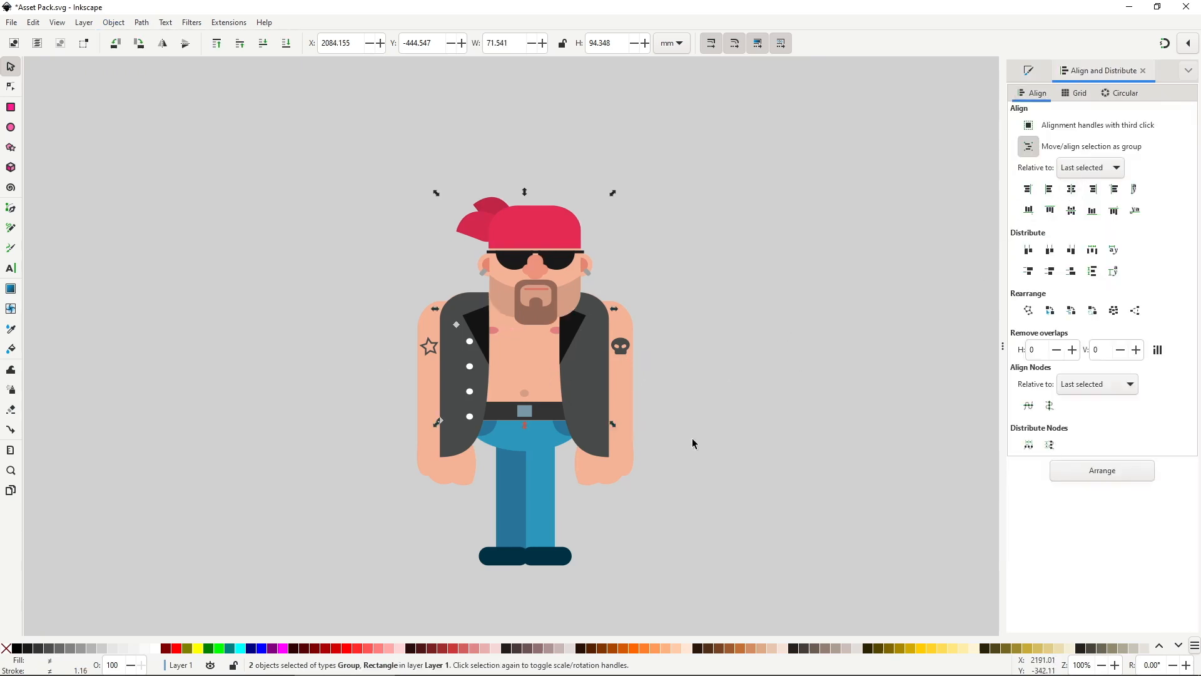
Turn off moving and aligning the selection as a group and shift the head back over the torso's centre
{"action": "double_click", "coordinate": [550, 383], "text": "shift"}
{"action": "key", "text": "s"}
{"action": "left_click", "coordinate": [545, 331]}
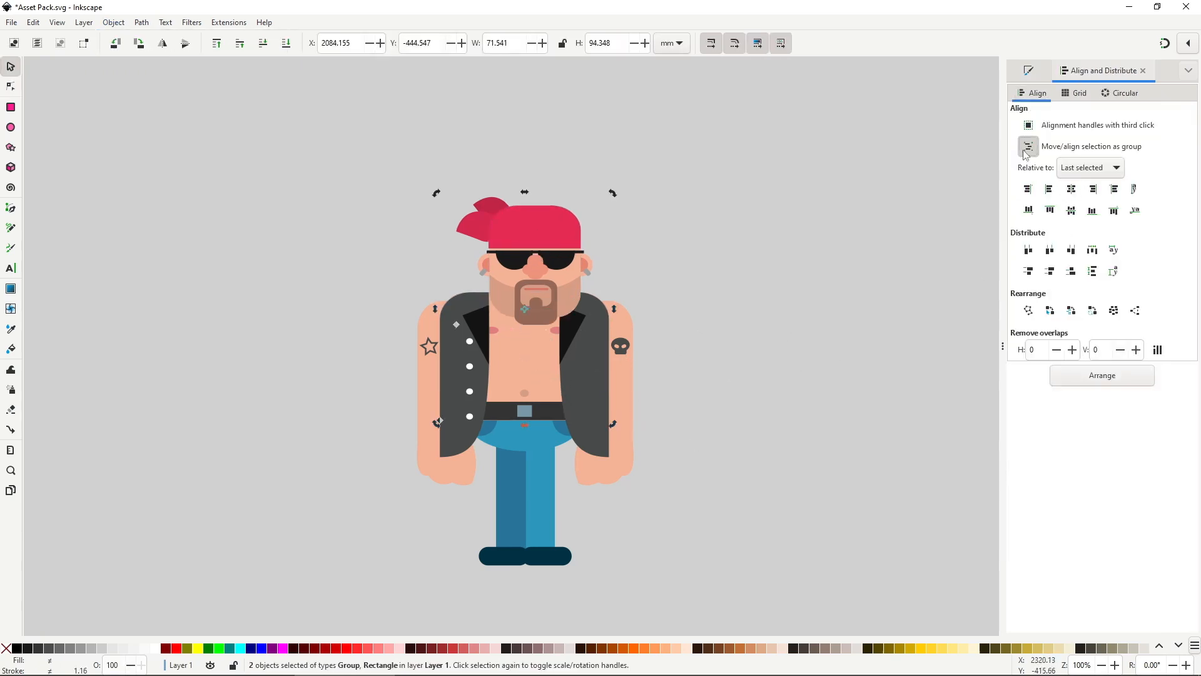
{"action": "left_click", "coordinate": [662, 375]}
{"action": "left_click_drag", "start_coordinate": [559, 295], "coordinate": [548, 294]}
{"action": "left_click", "coordinate": [599, 514]}
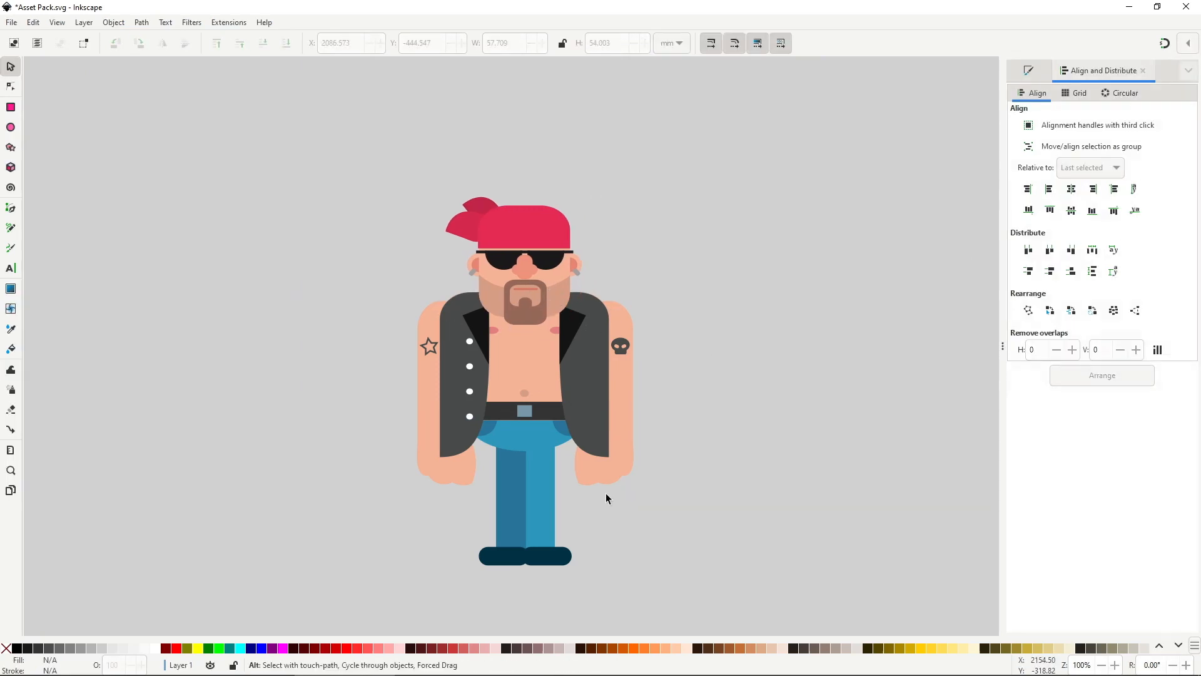
Try to lengthen both arms slightly and undo those changes
{"action": "left_click", "coordinate": [614, 466]}
{"action": "mouse_move", "coordinate": [604, 494]}
{"action": "left_mouse_down"}
{"action": "mouse_move", "coordinate": [602, 506]}
{"action": "mouse_move", "coordinate": [603, 494]}
{"action": "left_mouse_up"}
{"action": "left_click", "coordinate": [604, 482]}
{"action": "left_click", "coordinate": [661, 536]}
{"action": "left_click", "coordinate": [620, 478]}
{"action": "left_click", "coordinate": [614, 543]}
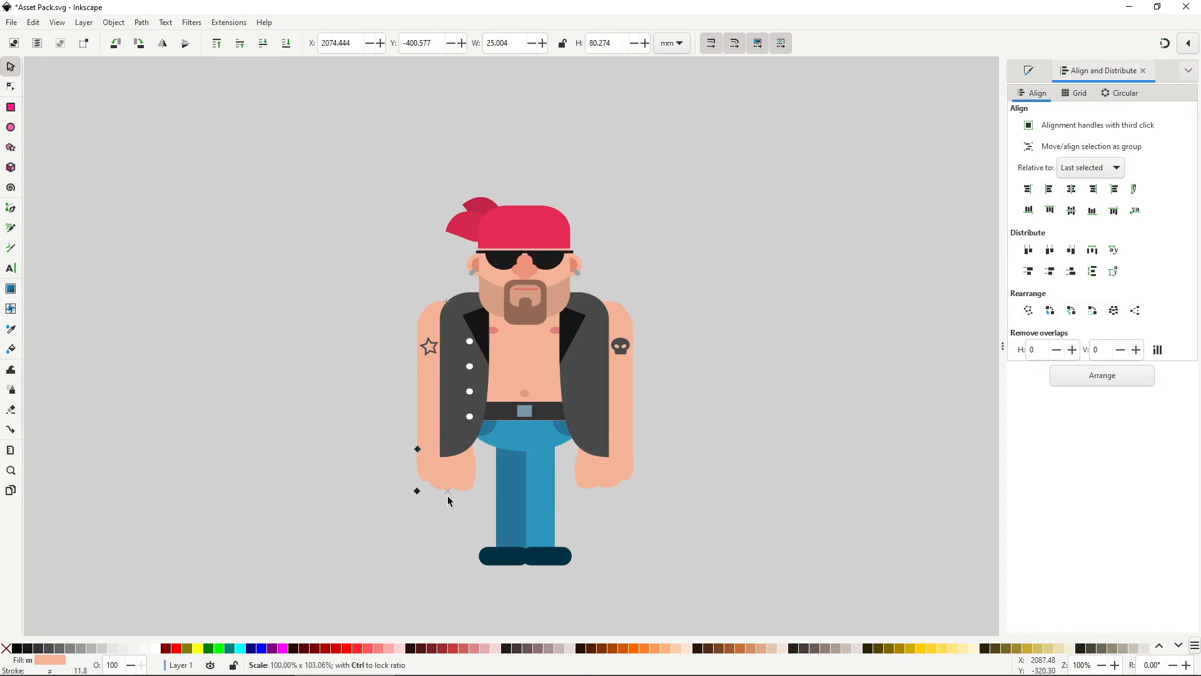
{"action": "left_click", "coordinate": [576, 513]}
{"action": "key", "text": "ctrl+z"}
{"action": "key", "text": "ctrl+z"}
{"action": "key", "text": "ctrl+z"}
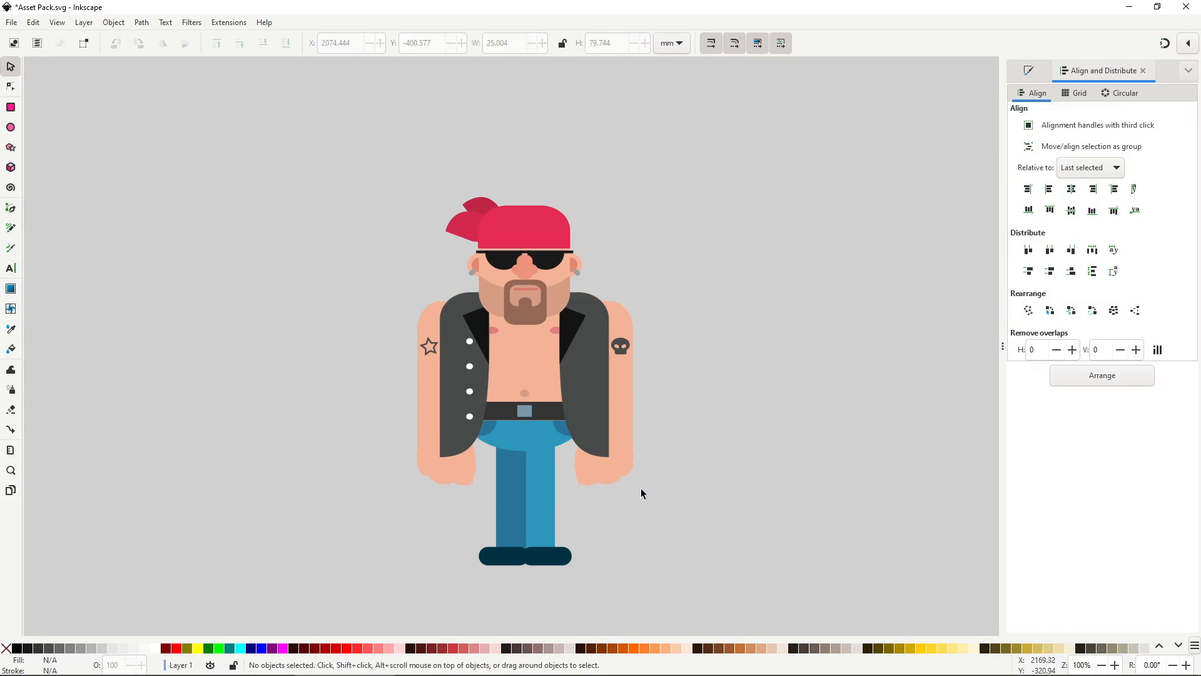
Reduce the head group to about 53.5 × 50.0 mm, keeping the chin at the collar
{"action": "left_click", "coordinate": [536, 295]}
{"action": "key", "text": "ctrl+z"}
{"action": "key", "text": "ctrl+z"}
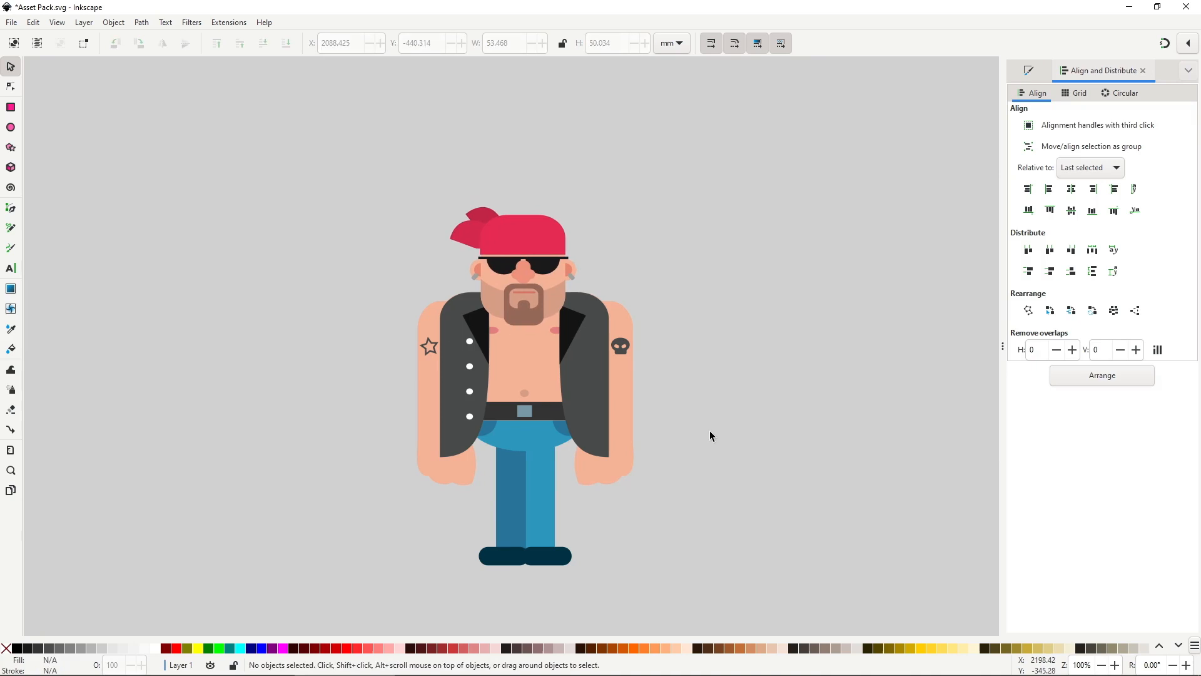
Narrow the vest and torso pieces symmetrically to about 68.4 mm wide
{"action": "scroll", "coordinate": [714, 429], "scroll_direction": "down", "scroll_amount": 2}
{"action": "scroll", "coordinate": [682, 448], "scroll_direction": "up", "scroll_amount": 2}
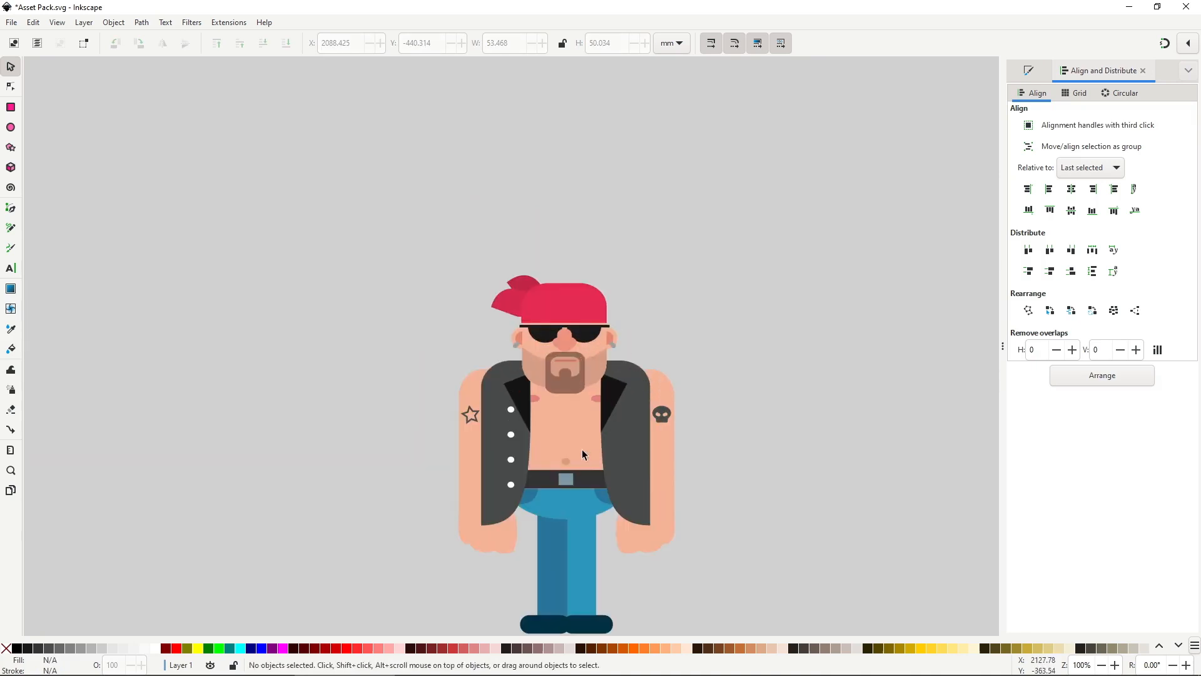
{"action": "left_click_drag", "start_coordinate": [483, 361], "coordinate": [661, 541]}
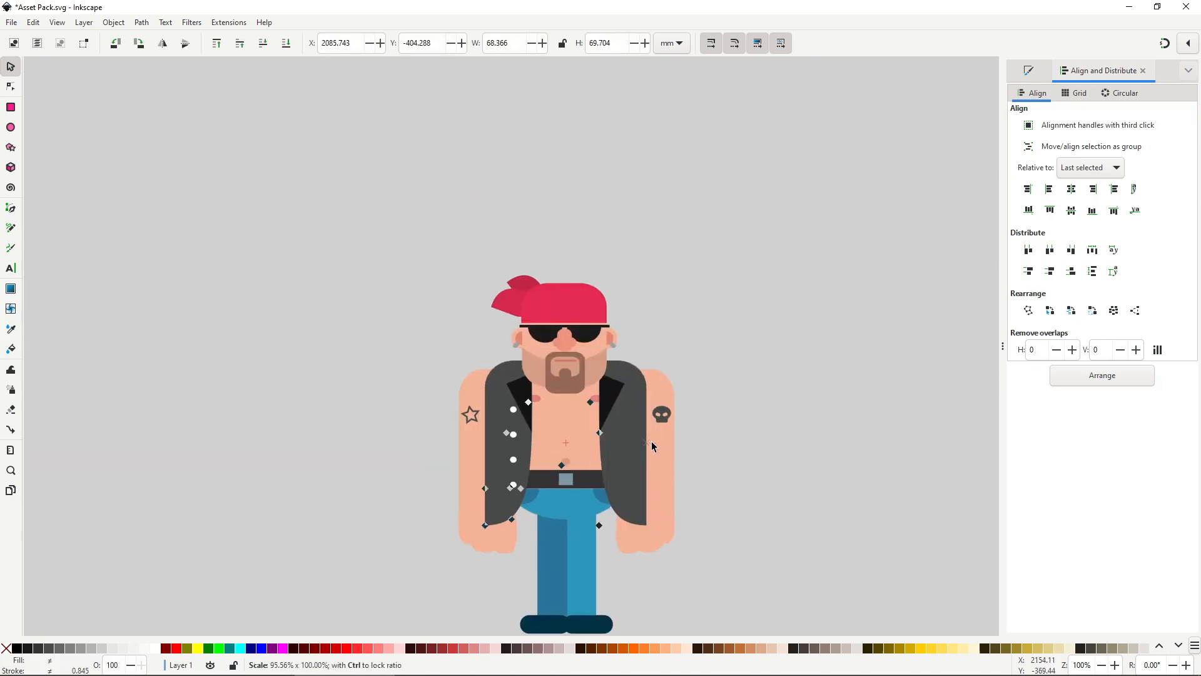
{"action": "left_click", "coordinate": [726, 510]}
Enlarge the skull tattoo on its arm and the star tattoo to about 9.2 × 9.3 mm
{"action": "left_click", "coordinate": [662, 414]}
{"action": "scroll", "coordinate": [653, 438], "scroll_direction": "up", "scroll_amount": 2}
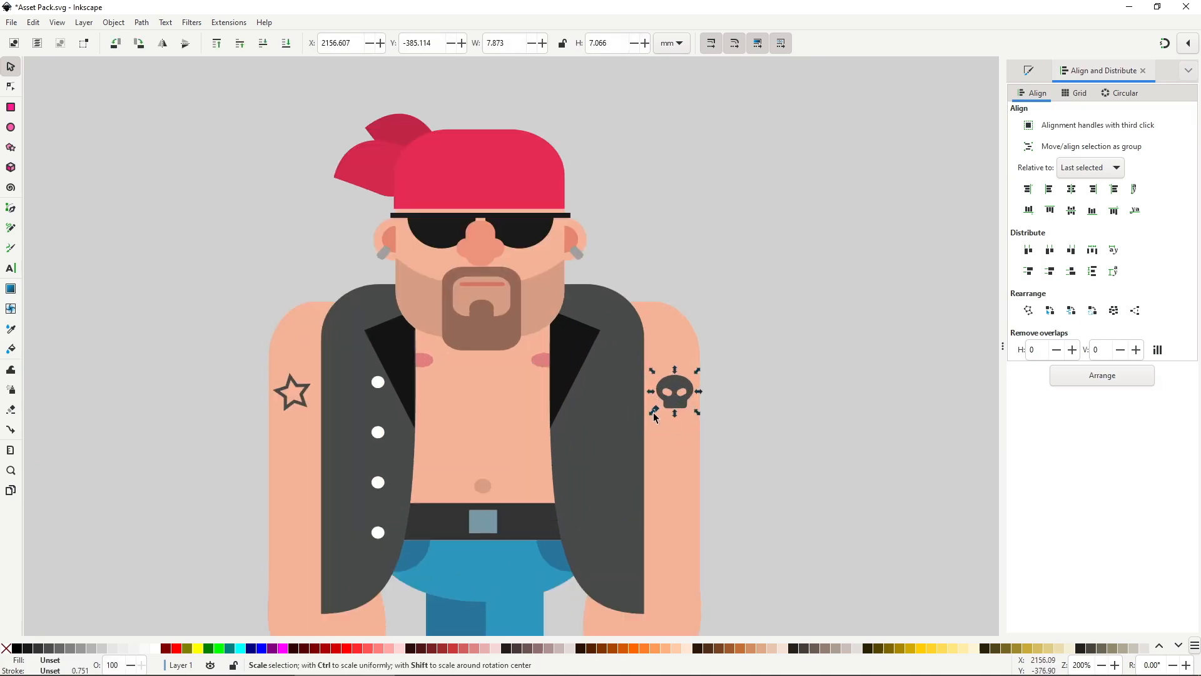
{"action": "left_click", "coordinate": [299, 431]}
{"action": "left_click", "coordinate": [714, 474]}
{"action": "scroll", "coordinate": [705, 468], "scroll_direction": "down", "scroll_amount": 2}
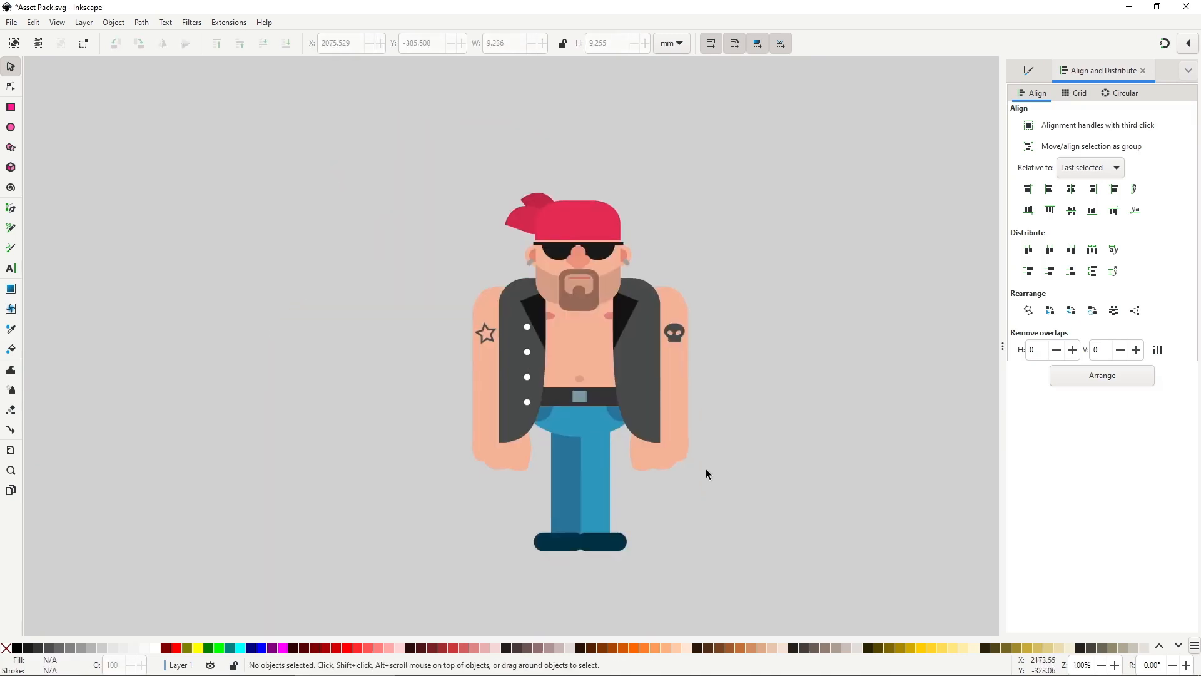
{"action": "scroll", "coordinate": [486, 342], "scroll_direction": "up", "scroll_amount": 2}
{"action": "left_click", "coordinate": [482, 341]}
{"action": "scroll", "coordinate": [570, 517], "scroll_direction": "down", "scroll_amount": 2}
{"action": "left_click", "coordinate": [771, 518]}
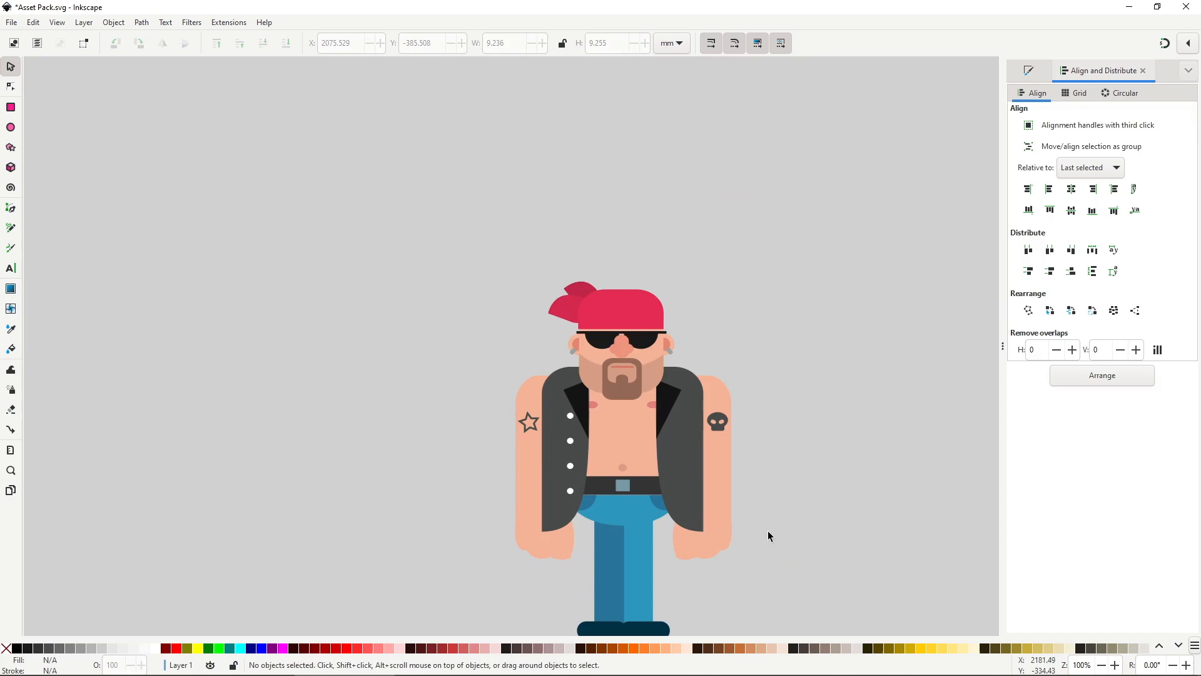
Narrow the skull tattoo to about 7.7 × 7.9 mm
{"action": "left_click_drag", "start_coordinate": [768, 525], "coordinate": [714, 451]}
{"action": "scroll", "coordinate": [655, 334], "scroll_direction": "up", "scroll_amount": 2}
{"action": "left_click", "coordinate": [668, 356]}
{"action": "left_click_drag", "start_coordinate": [697, 364], "coordinate": [690, 377]}
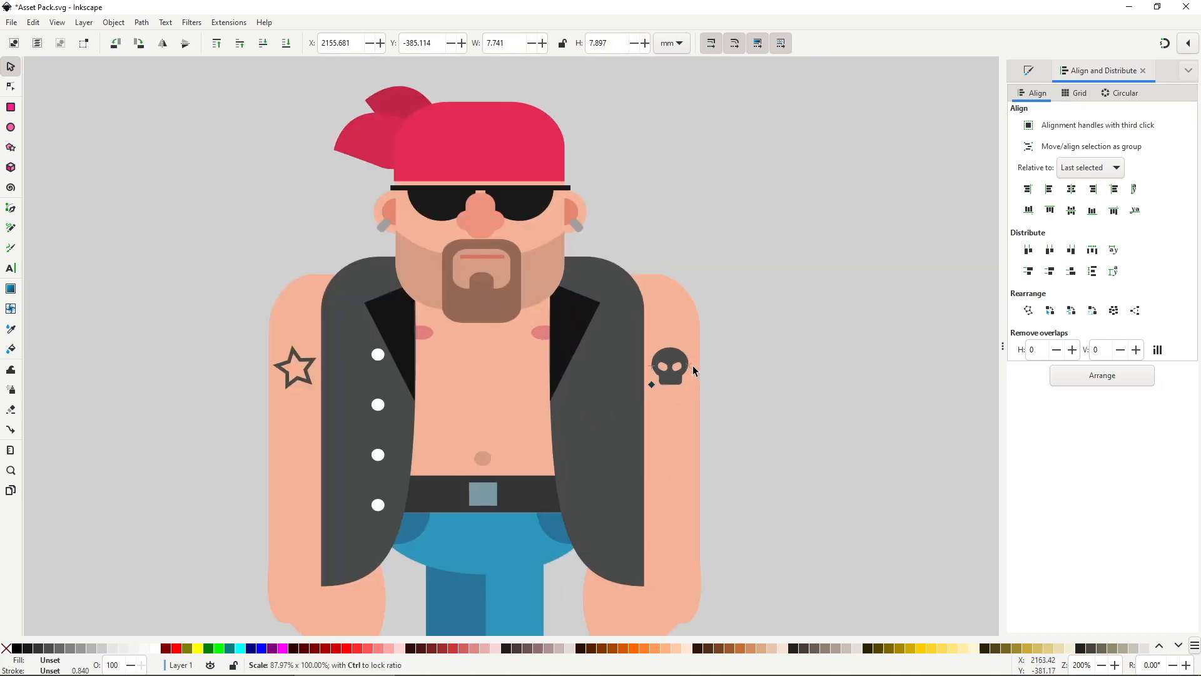
{"action": "left_click", "coordinate": [729, 542]}
{"action": "scroll", "coordinate": [729, 545], "scroll_direction": "down", "scroll_amount": 1}
Center the mouth, goatee and soul patch on a common vertical axis
{"action": "left_click_drag", "start_coordinate": [729, 545], "coordinate": [693, 461]}
{"action": "scroll", "coordinate": [722, 475], "scroll_direction": "down", "scroll_amount": 1}
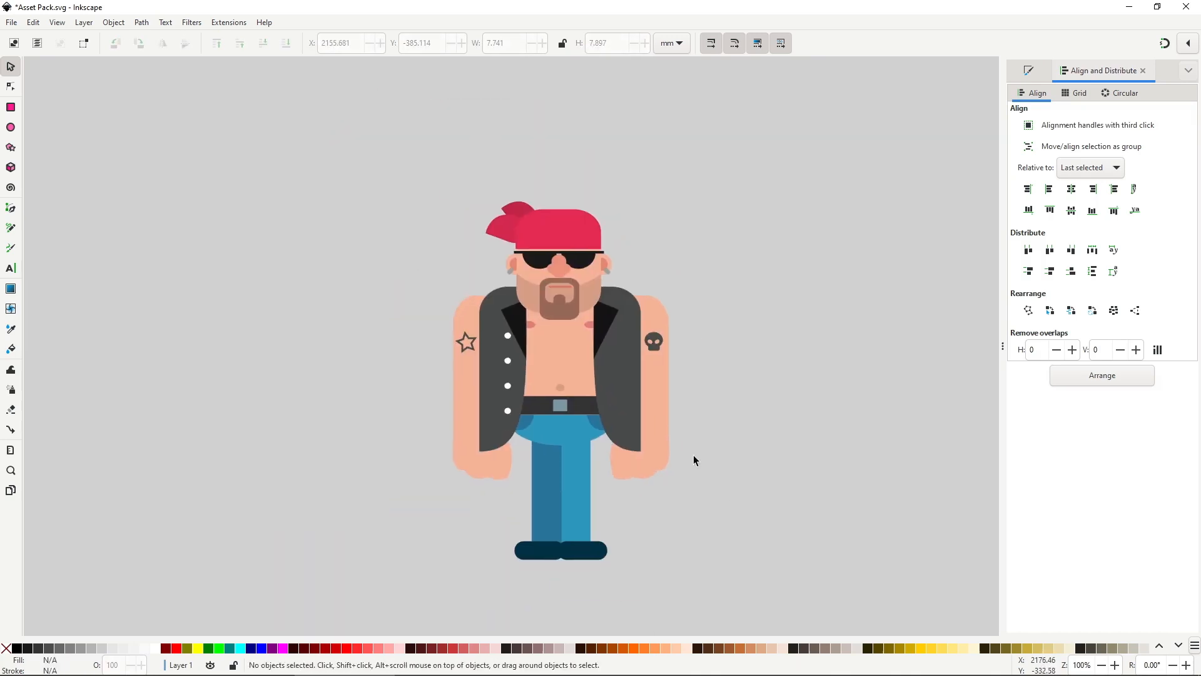
{"action": "scroll", "coordinate": [558, 286], "scroll_direction": "up", "scroll_amount": 4}
{"action": "key", "text": "n"}
{"action": "left_click", "coordinate": [575, 290]}
{"action": "left_click", "coordinate": [570, 348], "text": "shift"}
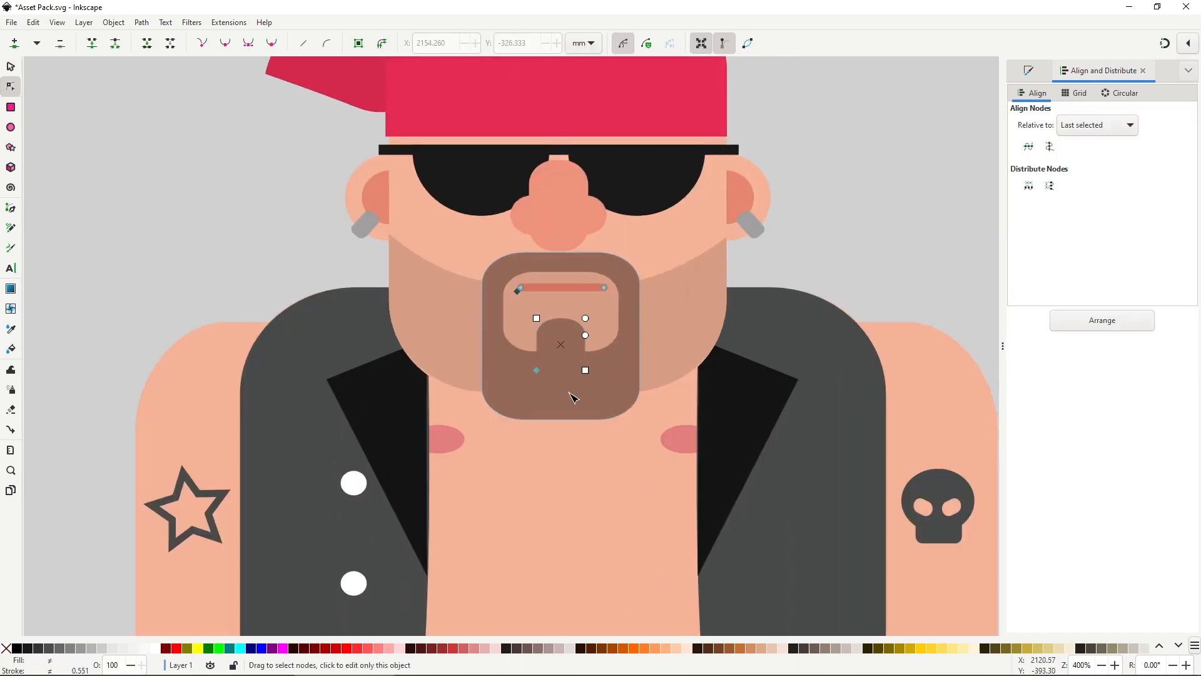
{"action": "key", "text": "s"}
{"action": "left_click", "coordinate": [1071, 189]}
{"action": "key", "text": "Escape"}
{"action": "left_click_drag", "start_coordinate": [633, 257], "coordinate": [588, 331]}
Center the nose pieces horizontally on the face
{"action": "key", "text": "n"}
{"action": "left_click", "coordinate": [555, 299]}
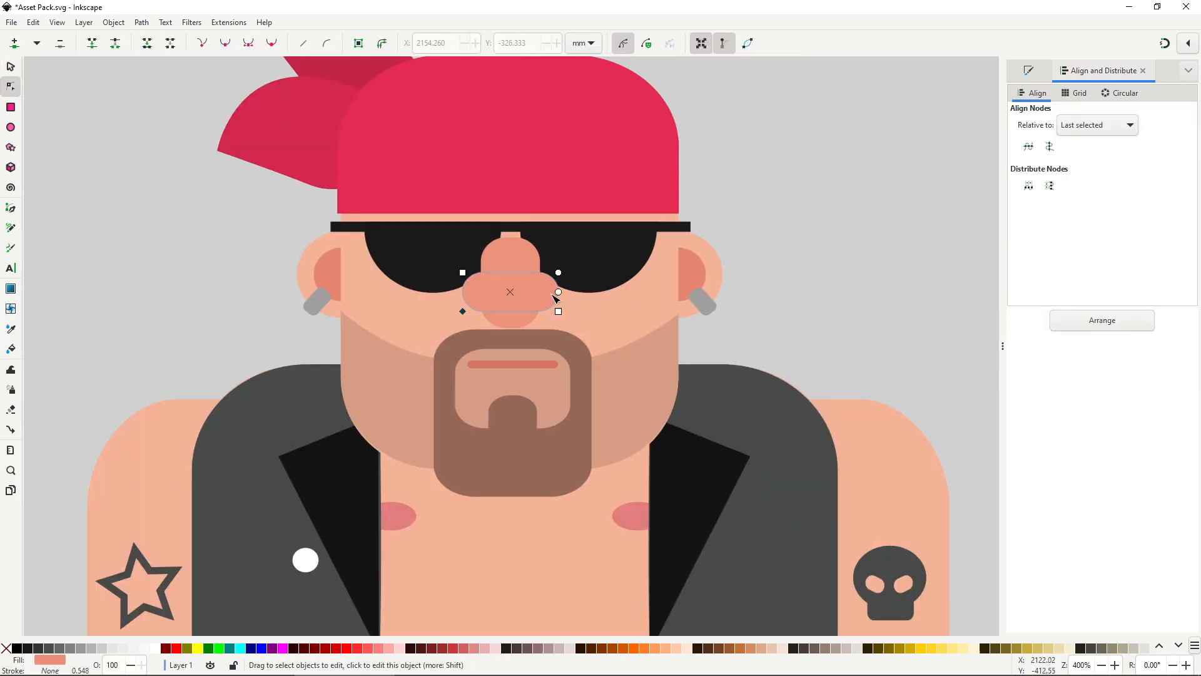
{"action": "key", "text": "s"}
{"action": "left_click", "coordinate": [565, 259]}
{"action": "double_click", "coordinate": [563, 254]}
{"action": "left_click", "coordinate": [517, 261]}
{"action": "left_click", "coordinate": [464, 327], "text": "shift"}
{"action": "left_click", "coordinate": [1071, 189]}
Center the sunglasses horizontally on the face
{"action": "left_click", "coordinate": [591, 268]}
{"action": "left_click", "coordinate": [619, 321], "text": "shift"}
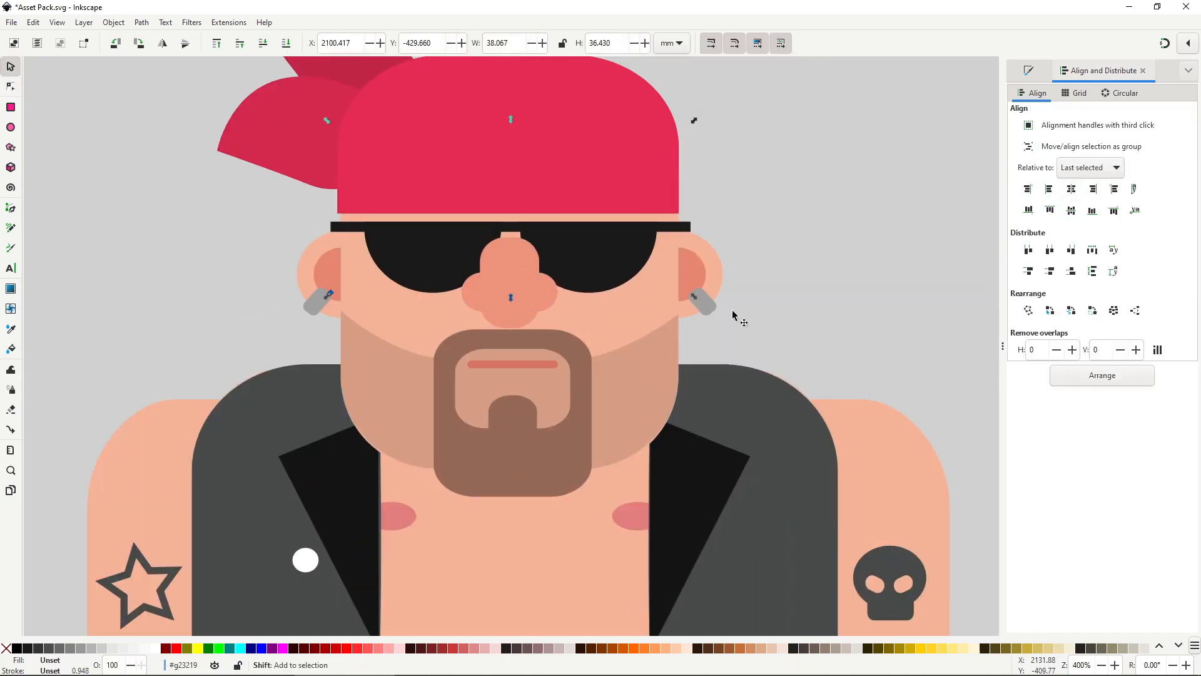
{"action": "left_click", "coordinate": [1071, 189]}
Narrow the main bandana shape to about 35.8 mm wide so its edges line up with the head's sides
{"action": "left_click", "coordinate": [506, 168]}
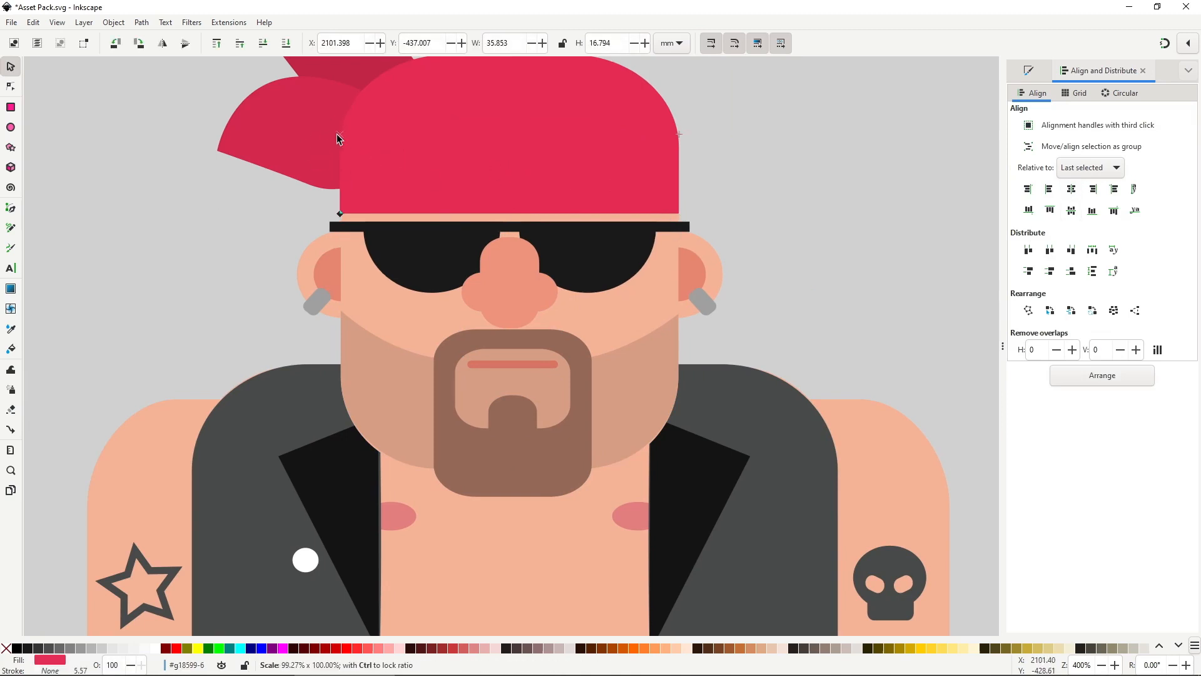
{"action": "scroll", "coordinate": [336, 134], "scroll_direction": "up", "scroll_amount": 3}
{"action": "scroll", "coordinate": [394, 132], "scroll_direction": "up", "scroll_amount": 1}
{"action": "left_click_drag", "start_coordinate": [395, 131], "coordinate": [327, 358]}
{"action": "left_click_drag", "start_coordinate": [309, 251], "coordinate": [314, 250]}
{"action": "scroll", "coordinate": [256, 409], "scroll_direction": "down", "scroll_amount": 2}
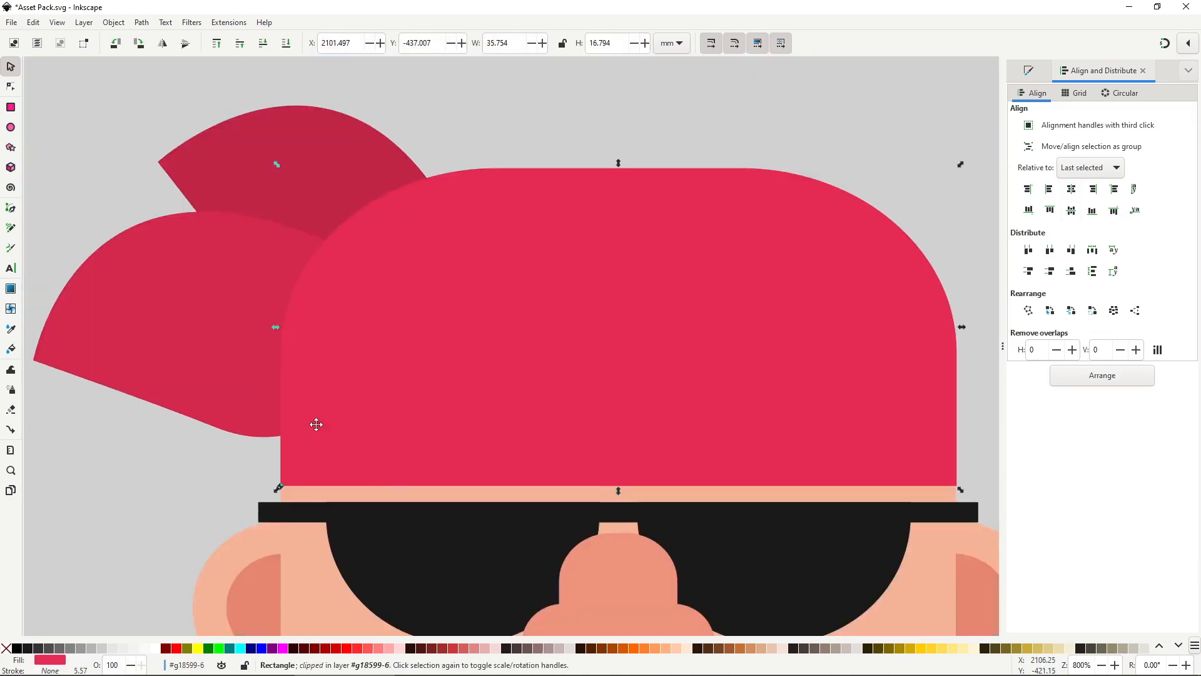
{"action": "scroll", "coordinate": [313, 420], "scroll_direction": "down", "scroll_amount": 1}
{"action": "left_click_drag", "start_coordinate": [604, 613], "coordinate": [469, 339]}
{"action": "scroll", "coordinate": [469, 340], "scroll_direction": "down", "scroll_amount": 2}
{"action": "scroll", "coordinate": [573, 399], "scroll_direction": "down", "scroll_amount": 2}
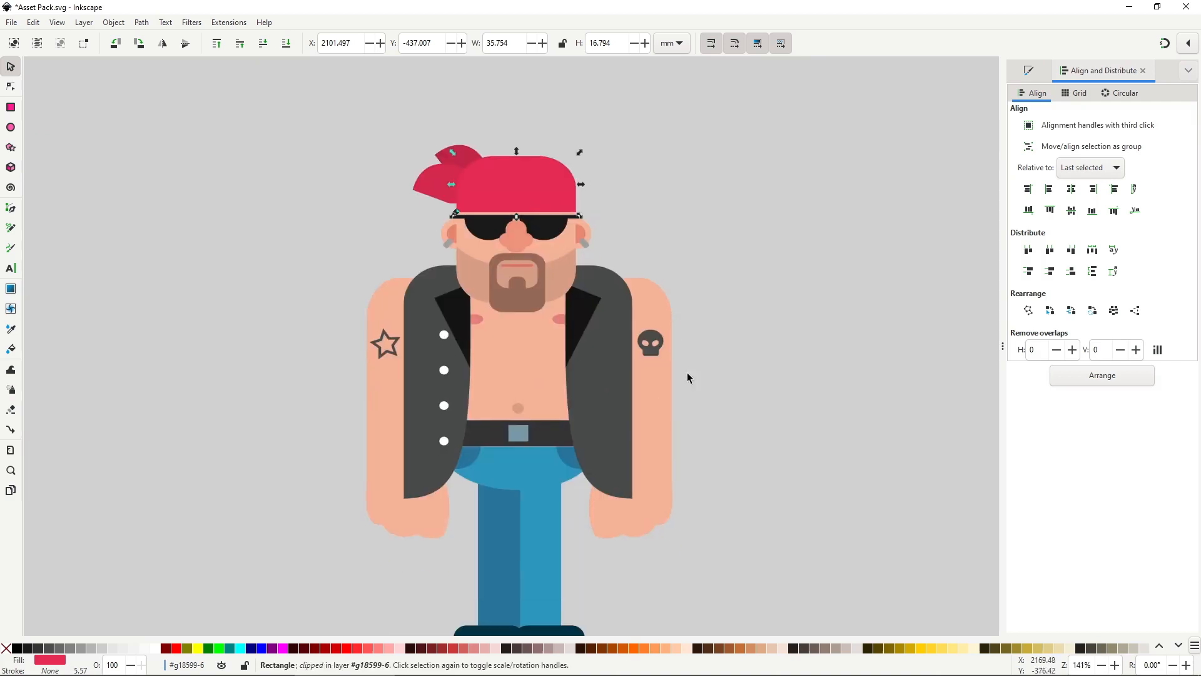
Center the navel horizontally on the bare torso
{"action": "left_click", "coordinate": [518, 408]}
{"action": "left_click", "coordinate": [513, 410], "text": "shift"}
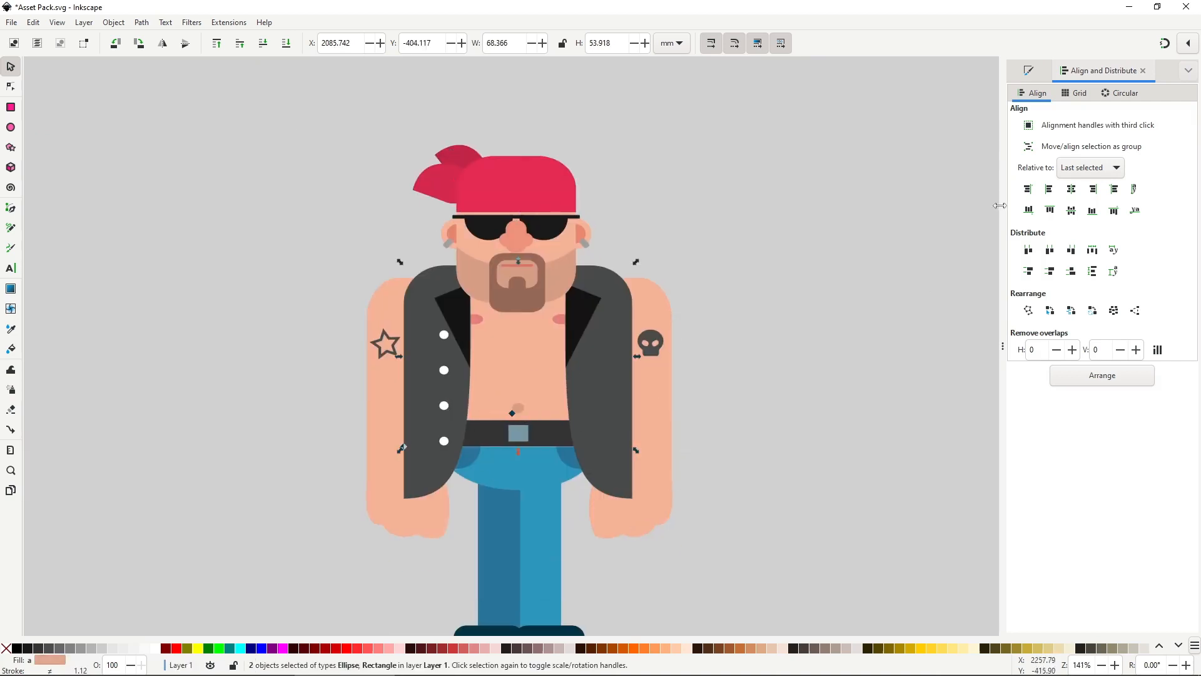
Recolor both shoes with the dark grey sampled from the belt
{"action": "left_click_drag", "start_coordinate": [559, 619], "coordinate": [554, 495]}
{"action": "scroll", "coordinate": [536, 521], "scroll_direction": "up", "scroll_amount": 2}
{"action": "left_click", "coordinate": [485, 518]}
{"action": "scroll", "coordinate": [536, 527], "scroll_direction": "down", "scroll_amount": 2}
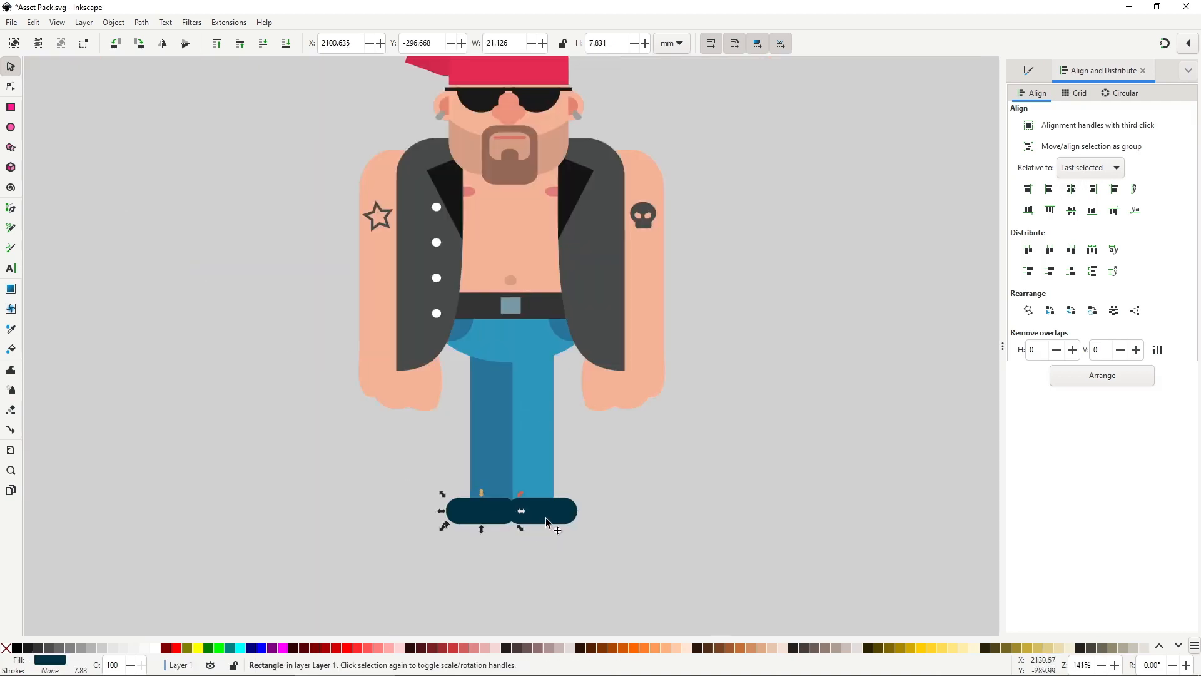
{"action": "left_click", "coordinate": [547, 516], "text": "shift"}
{"action": "key", "text": "d"}
{"action": "left_click", "coordinate": [543, 306]}
{"action": "key", "text": "n"}
{"action": "left_click", "coordinate": [617, 472]}
{"action": "scroll", "coordinate": [617, 472], "scroll_direction": "down", "scroll_amount": 2}
{"action": "left_click_drag", "start_coordinate": [676, 407], "coordinate": [614, 464]}
{"action": "scroll", "coordinate": [635, 451], "scroll_direction": "up", "scroll_amount": 1}
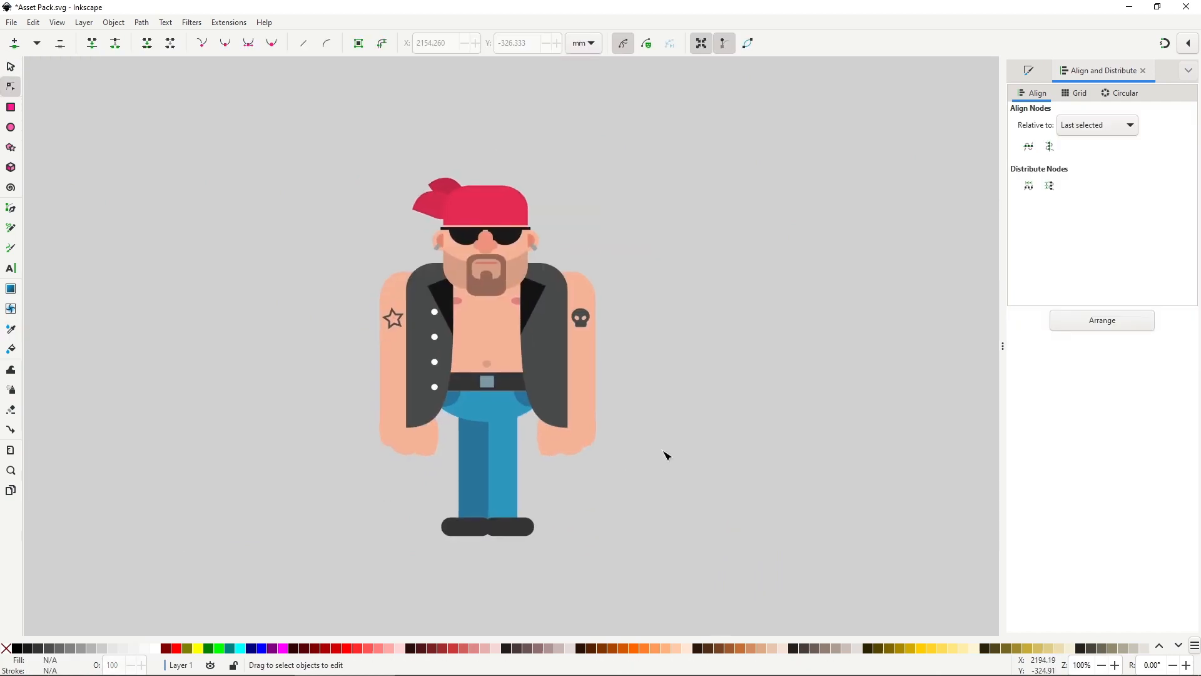